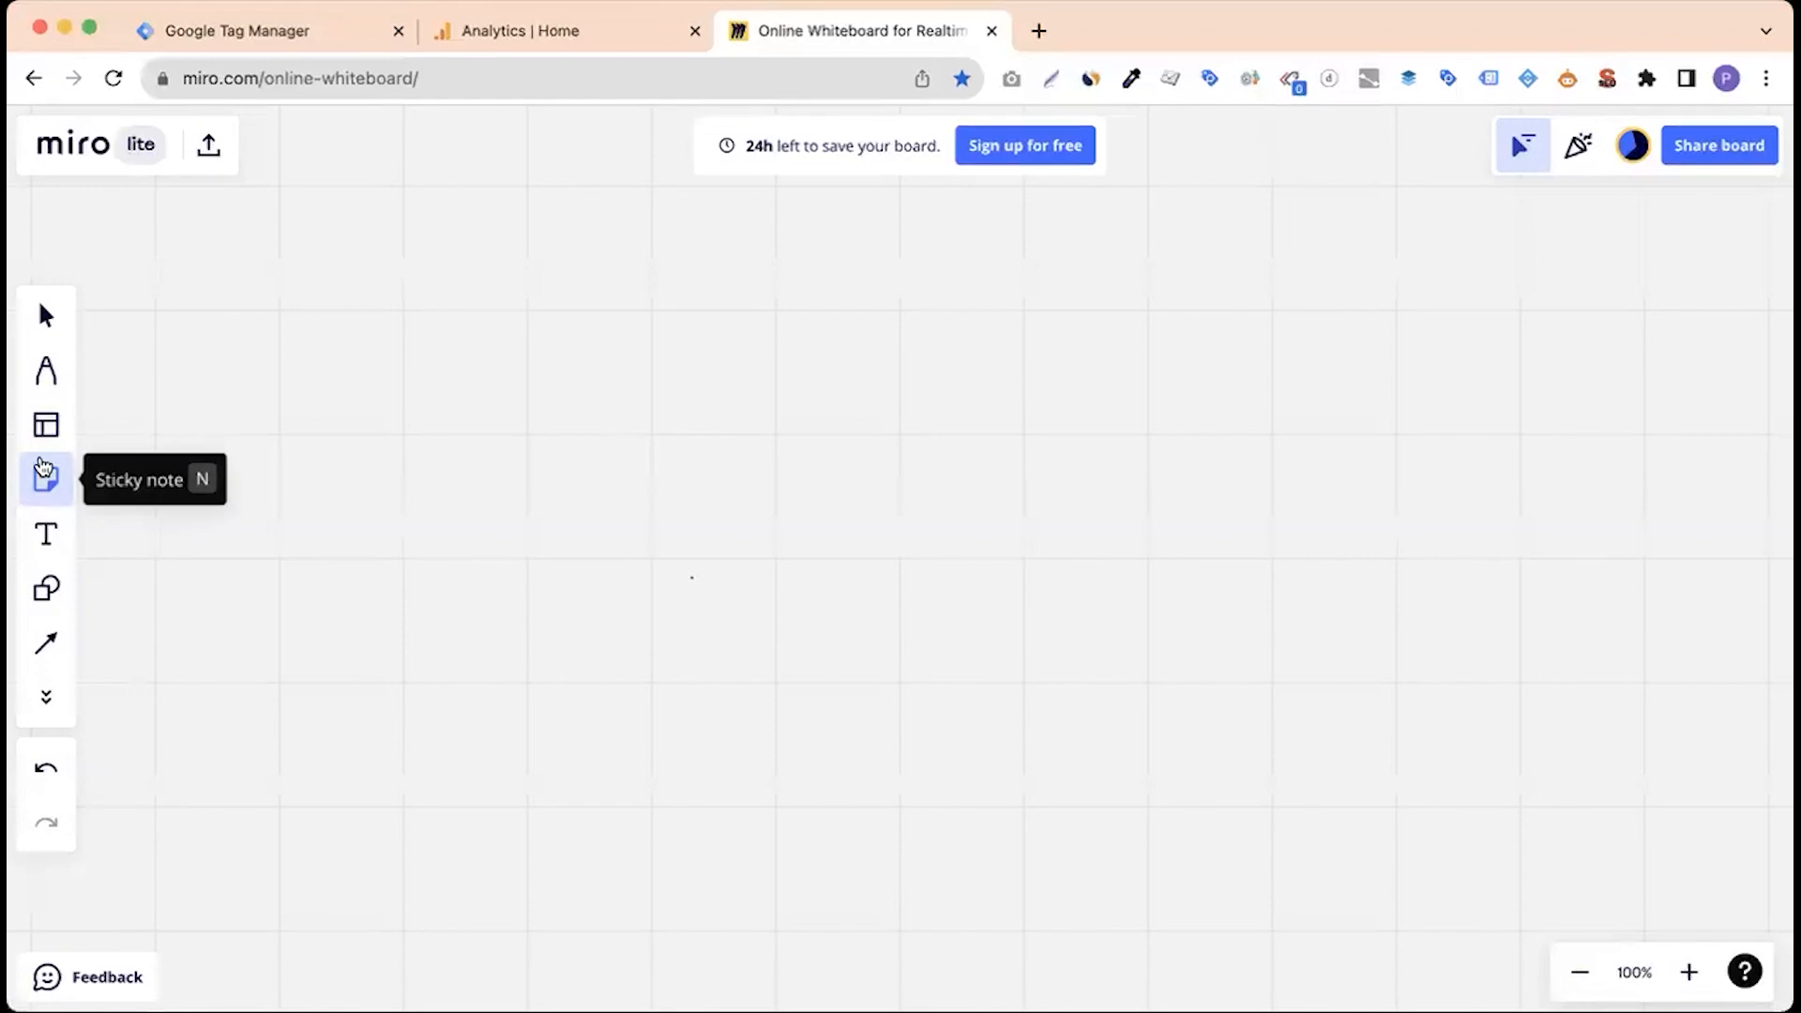
Create a text box near the board's upper-left area containing the numbered list item "1. Ecommerce Website".
{"action": "left_click", "coordinate": [46, 588]}
{"action": "left_click", "coordinate": [129, 570]}
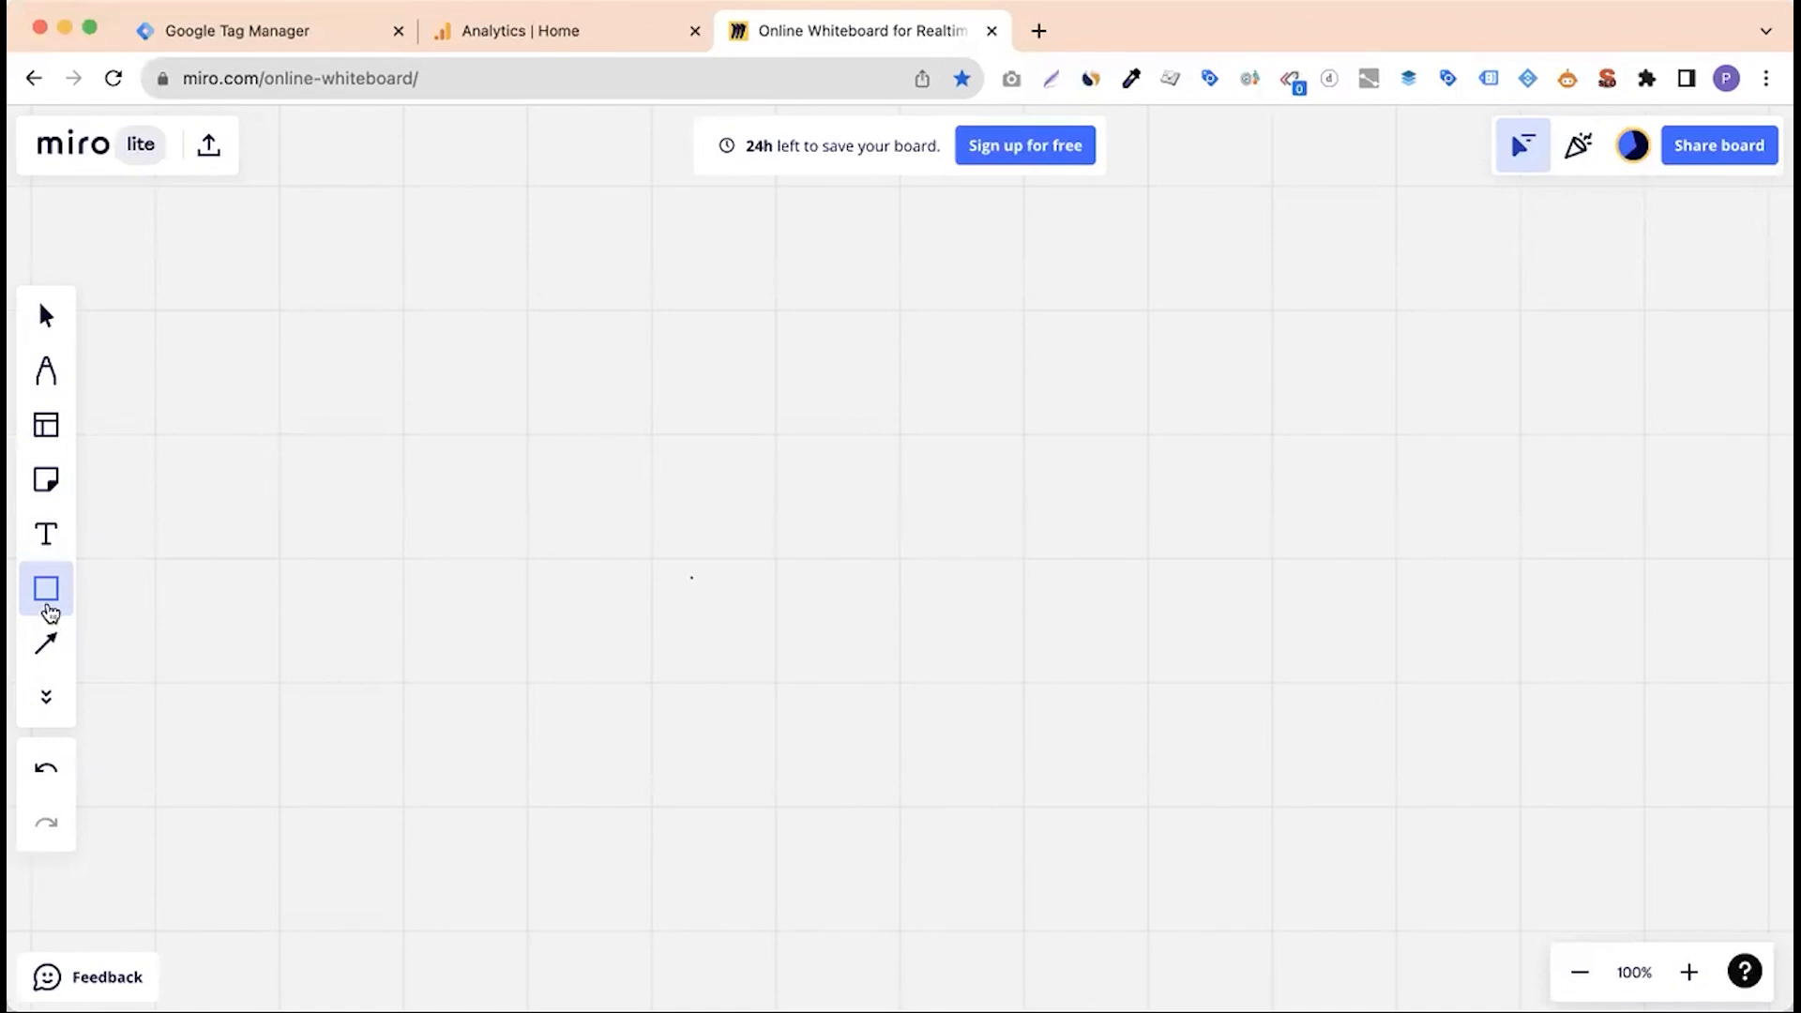
{"action": "left_click", "coordinate": [49, 532]}
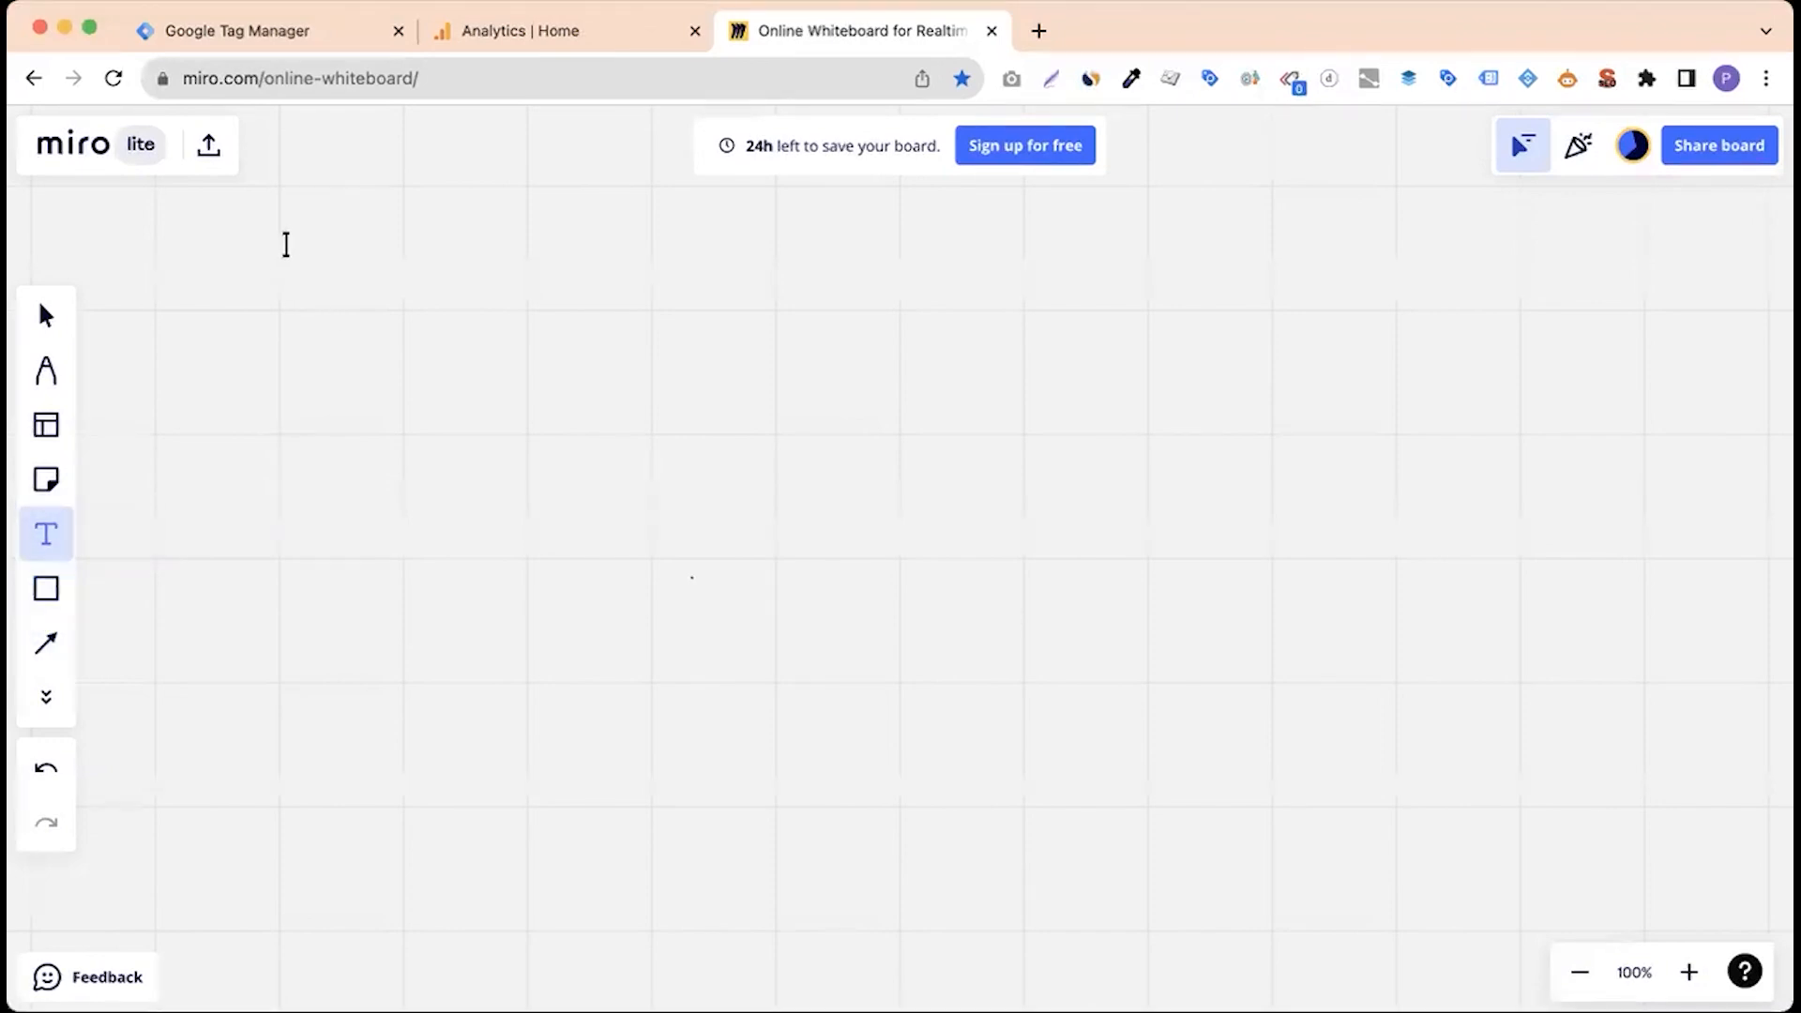
{"action": "left_click", "coordinate": [287, 295]}
{"action": "type", "text": "1. Eco"}
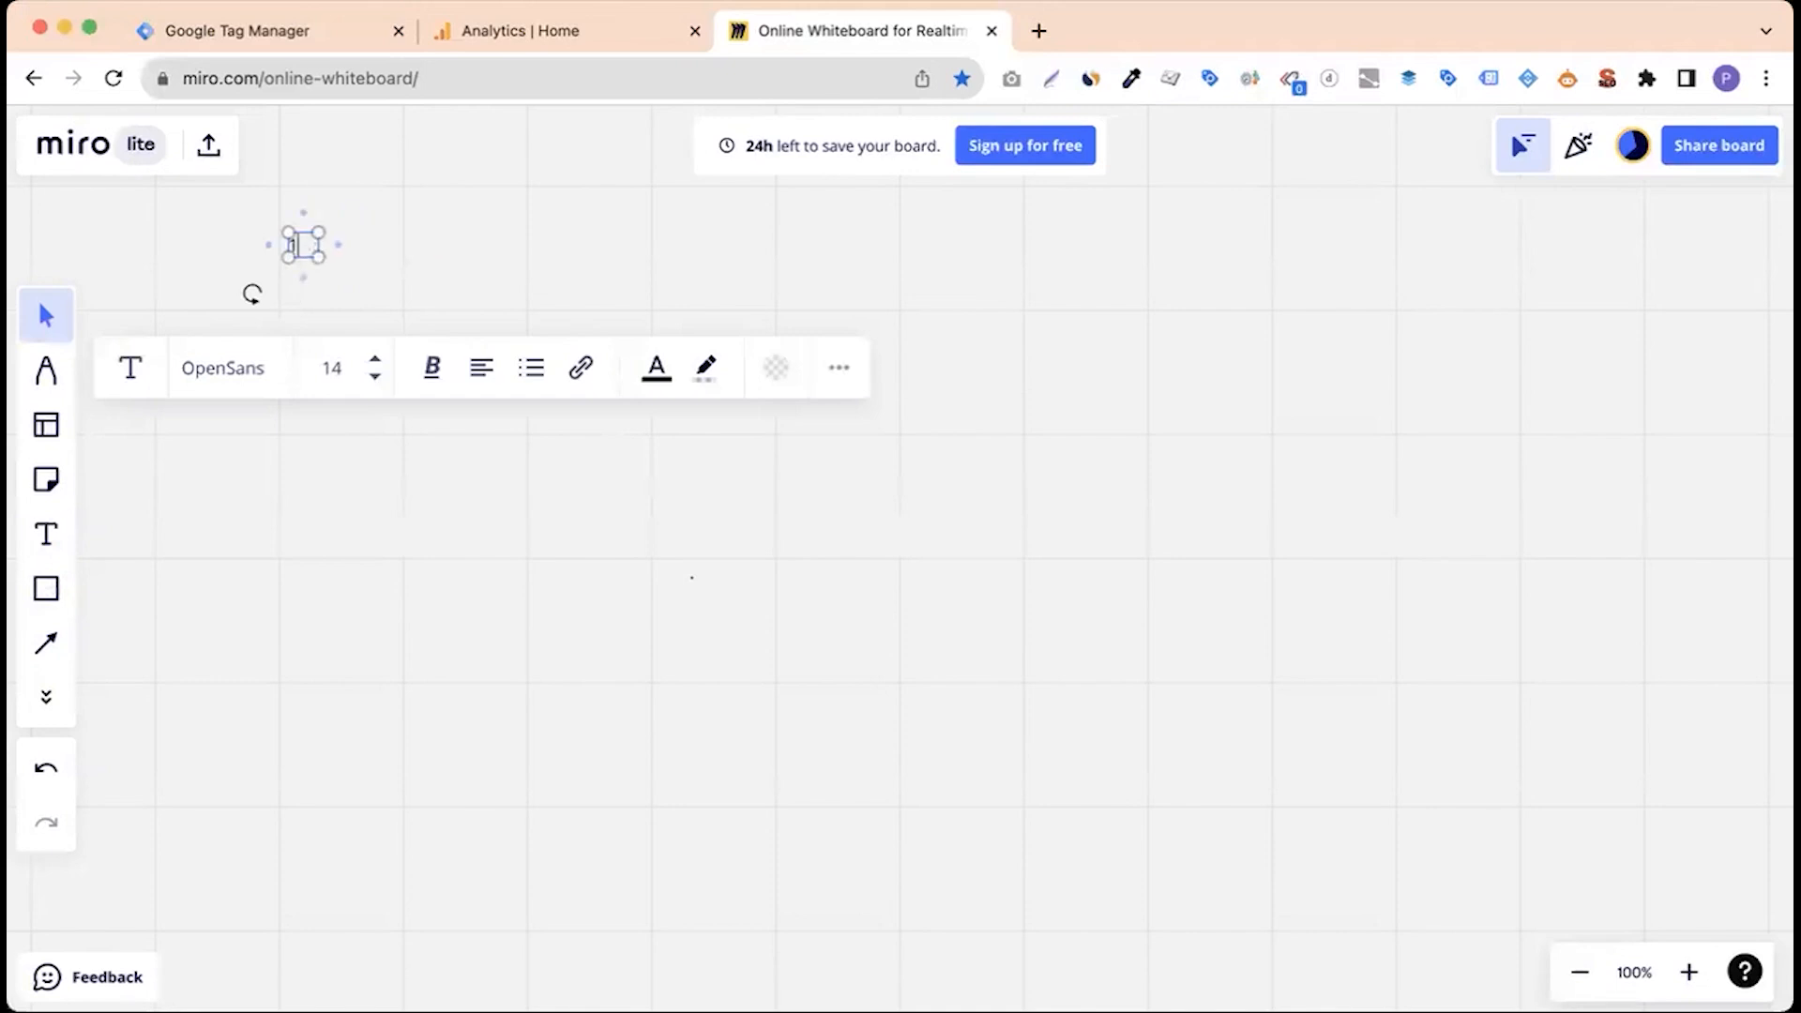
{"action": "type", "text": "mm"}
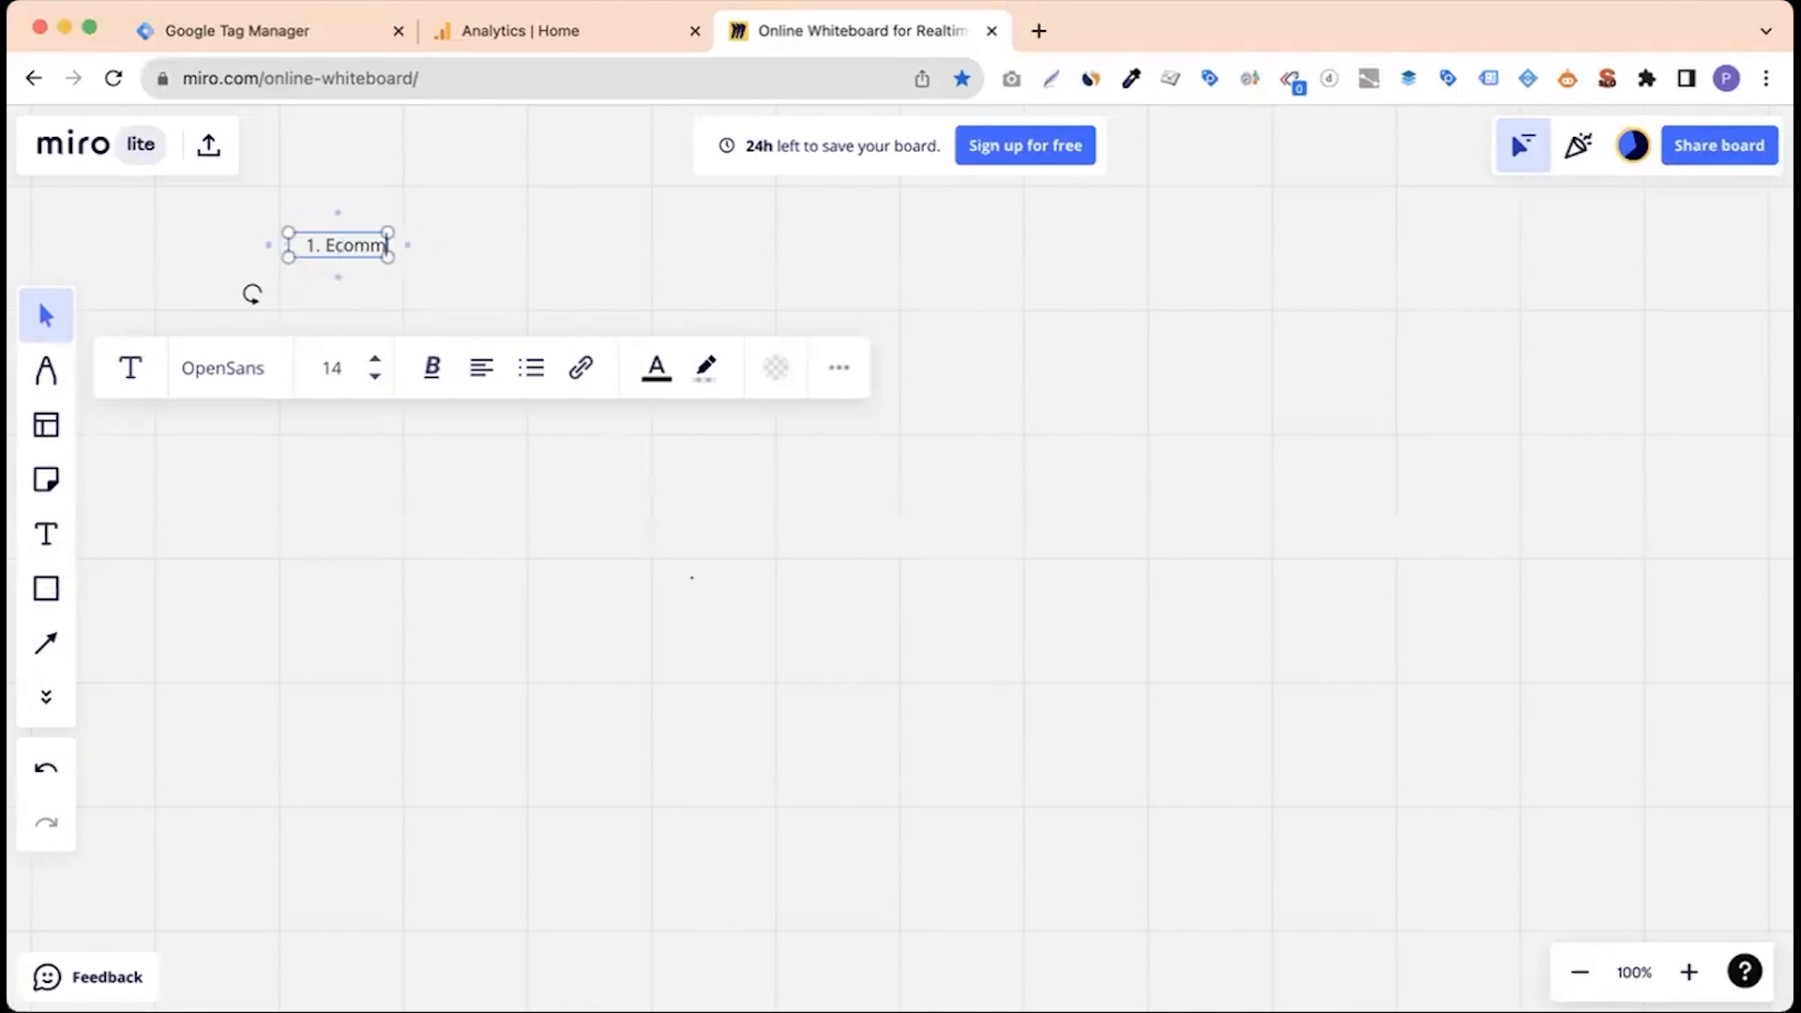
{"action": "type", "text": "erce Website"}
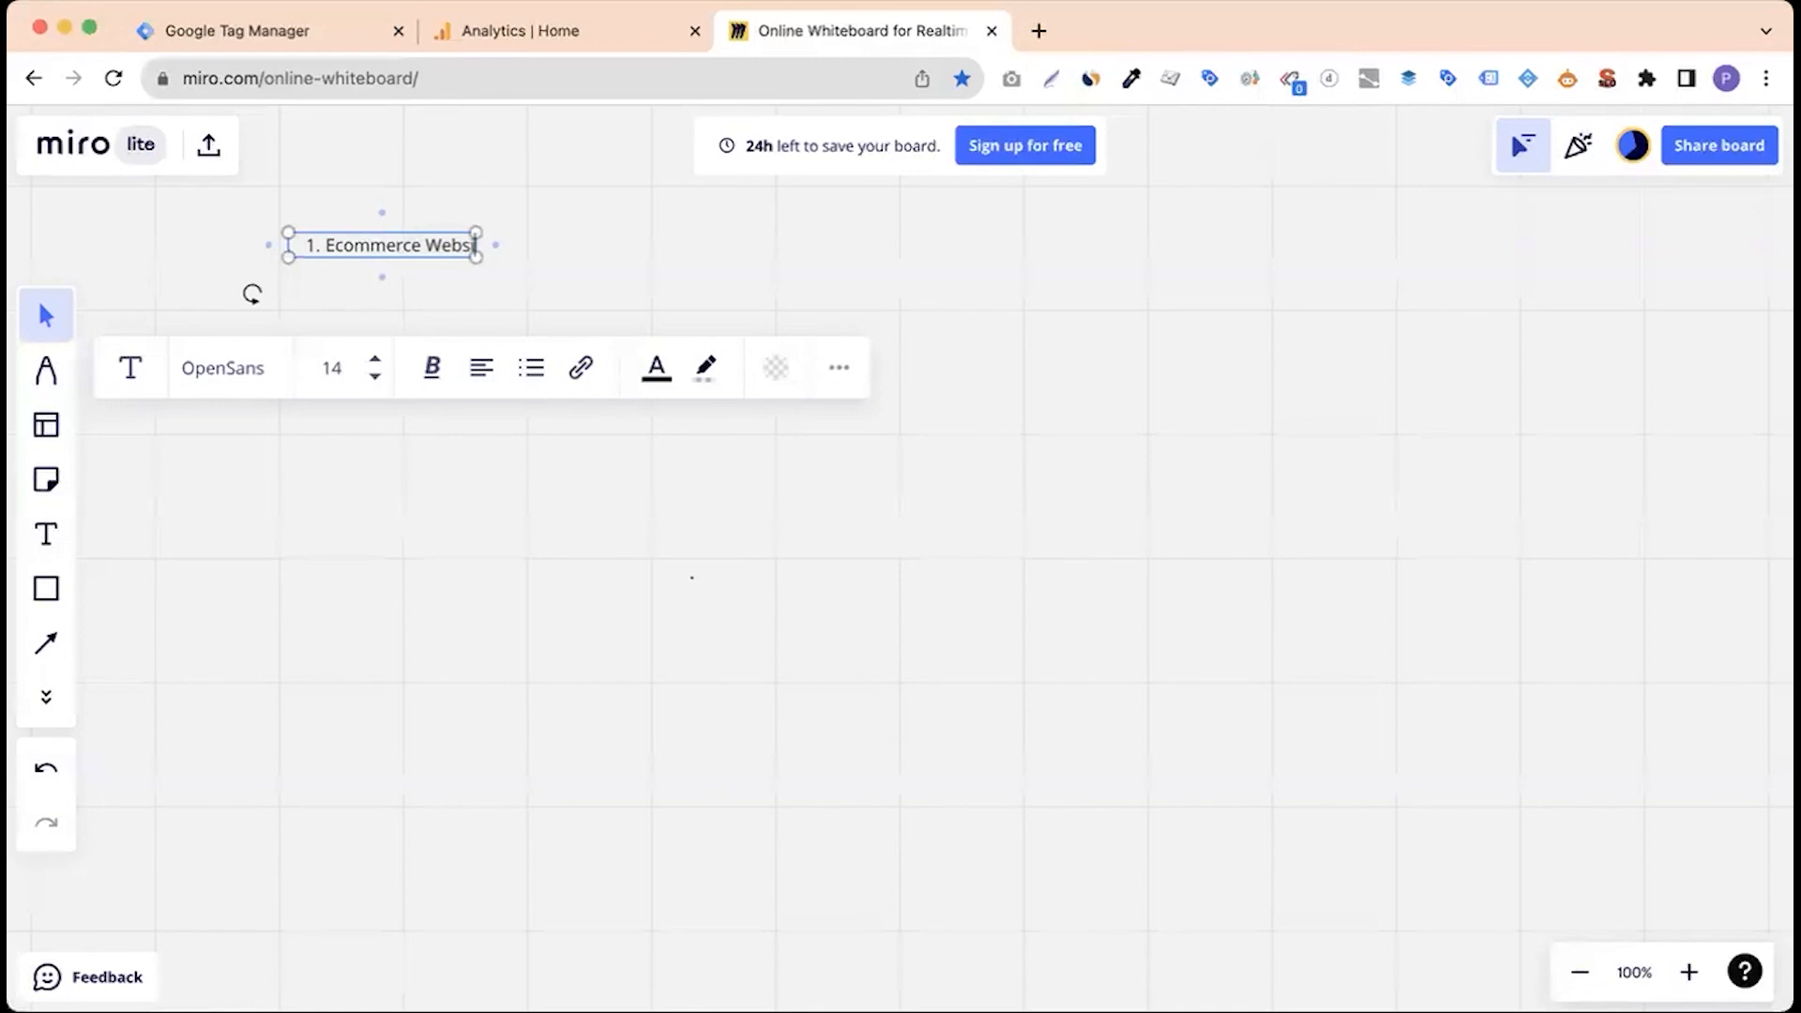
Add the indented sub-item "Physical products" under Ecommerce Website and enlarge the text box to font size 23.
{"action": "key", "text": "Return"}
{"action": "key", "text": "Tab"}
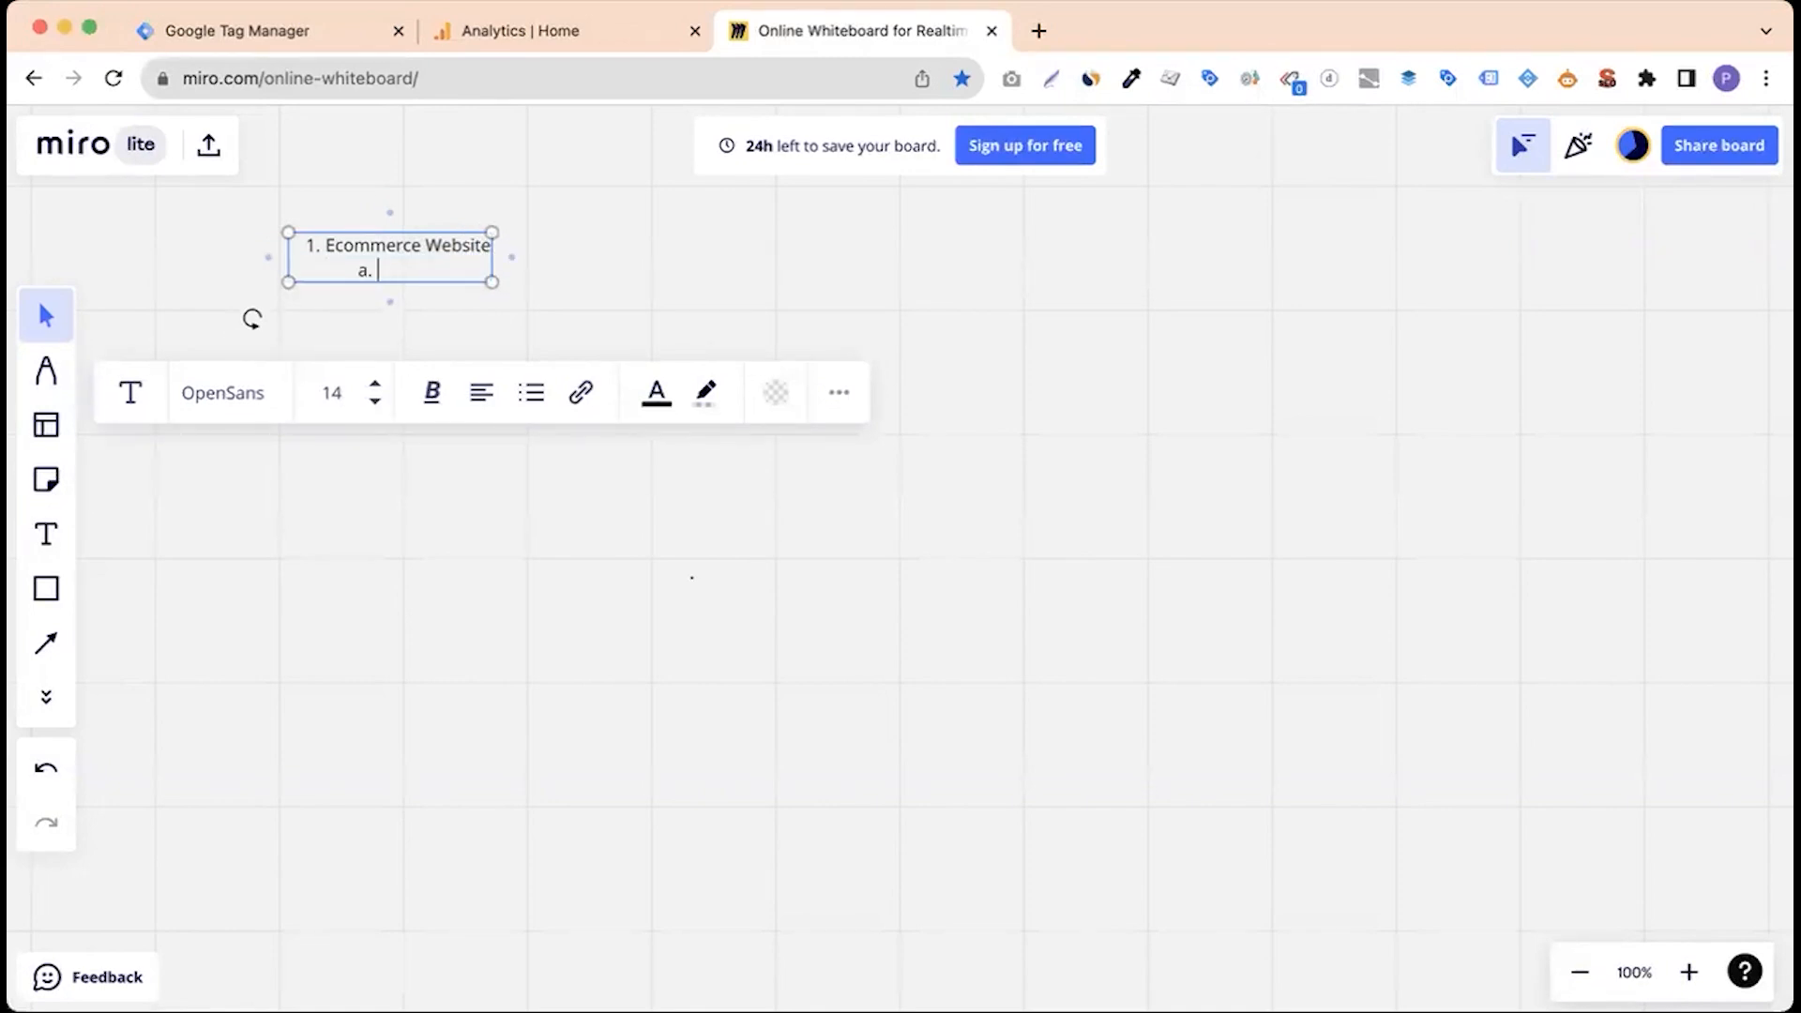
{"action": "left_click_drag", "start_coordinate": [491, 282], "coordinate": [626, 318]}
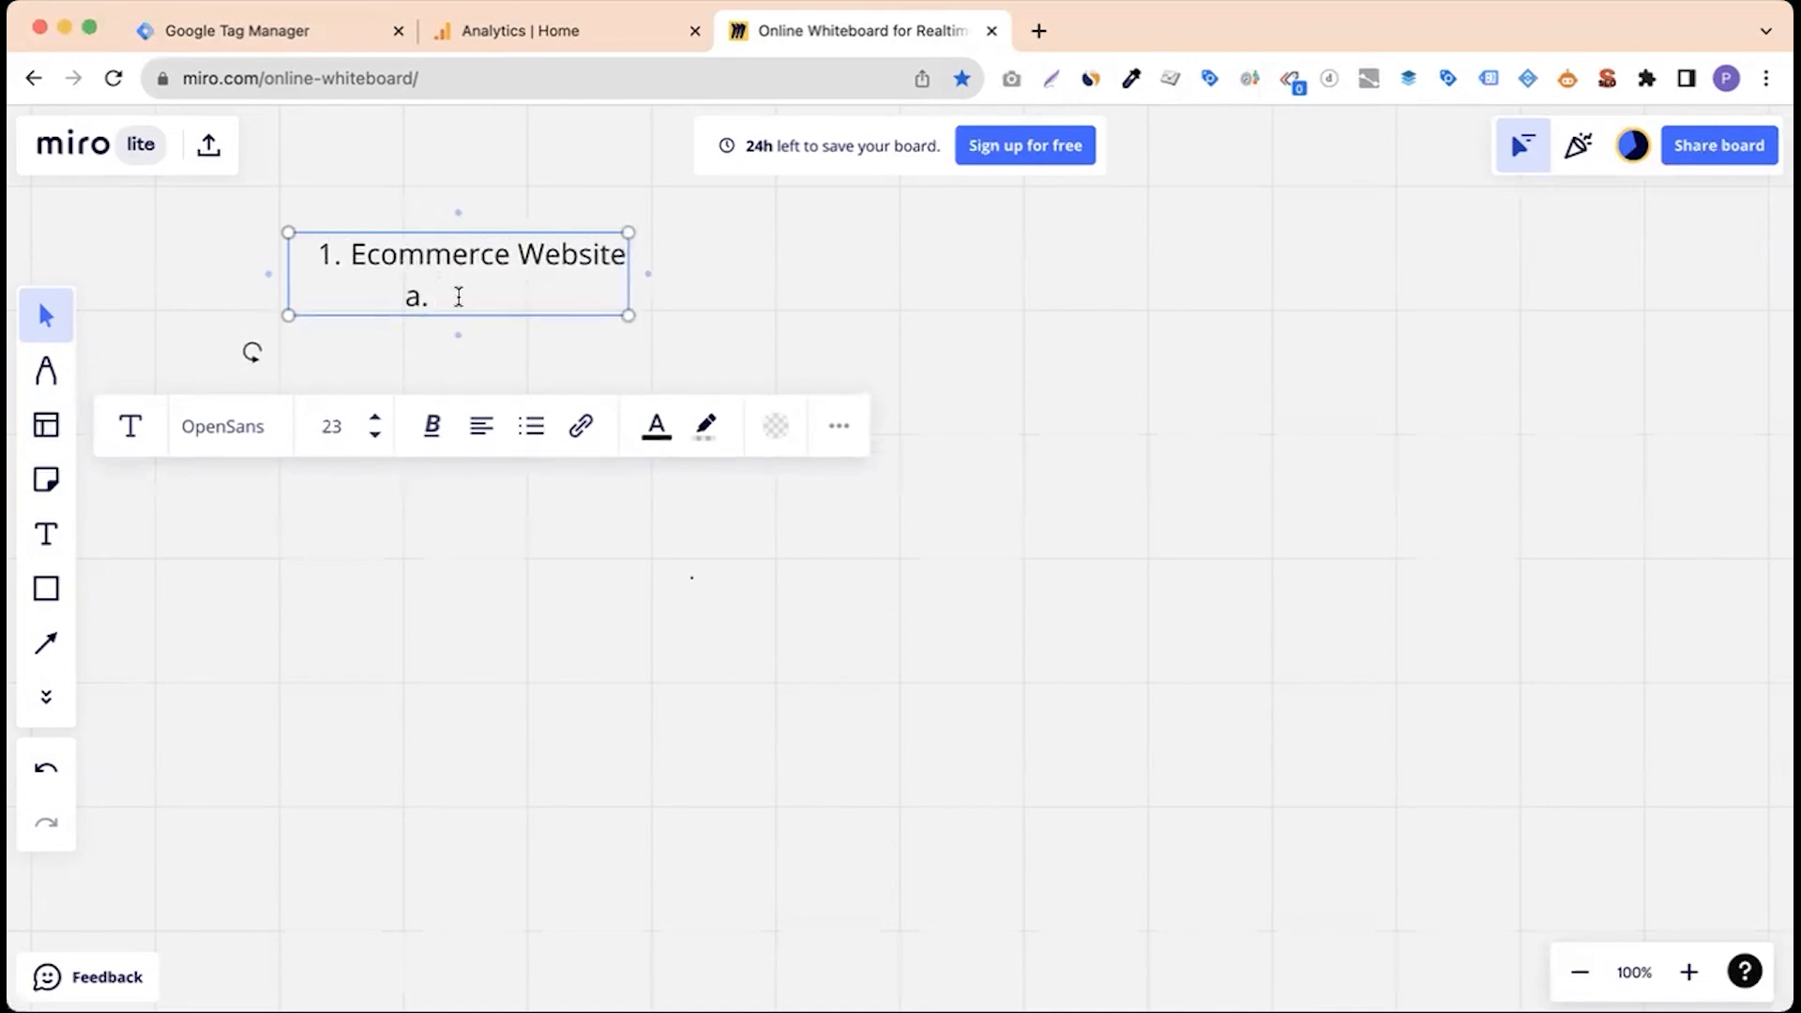
{"action": "type", "text": "Physical prud"}
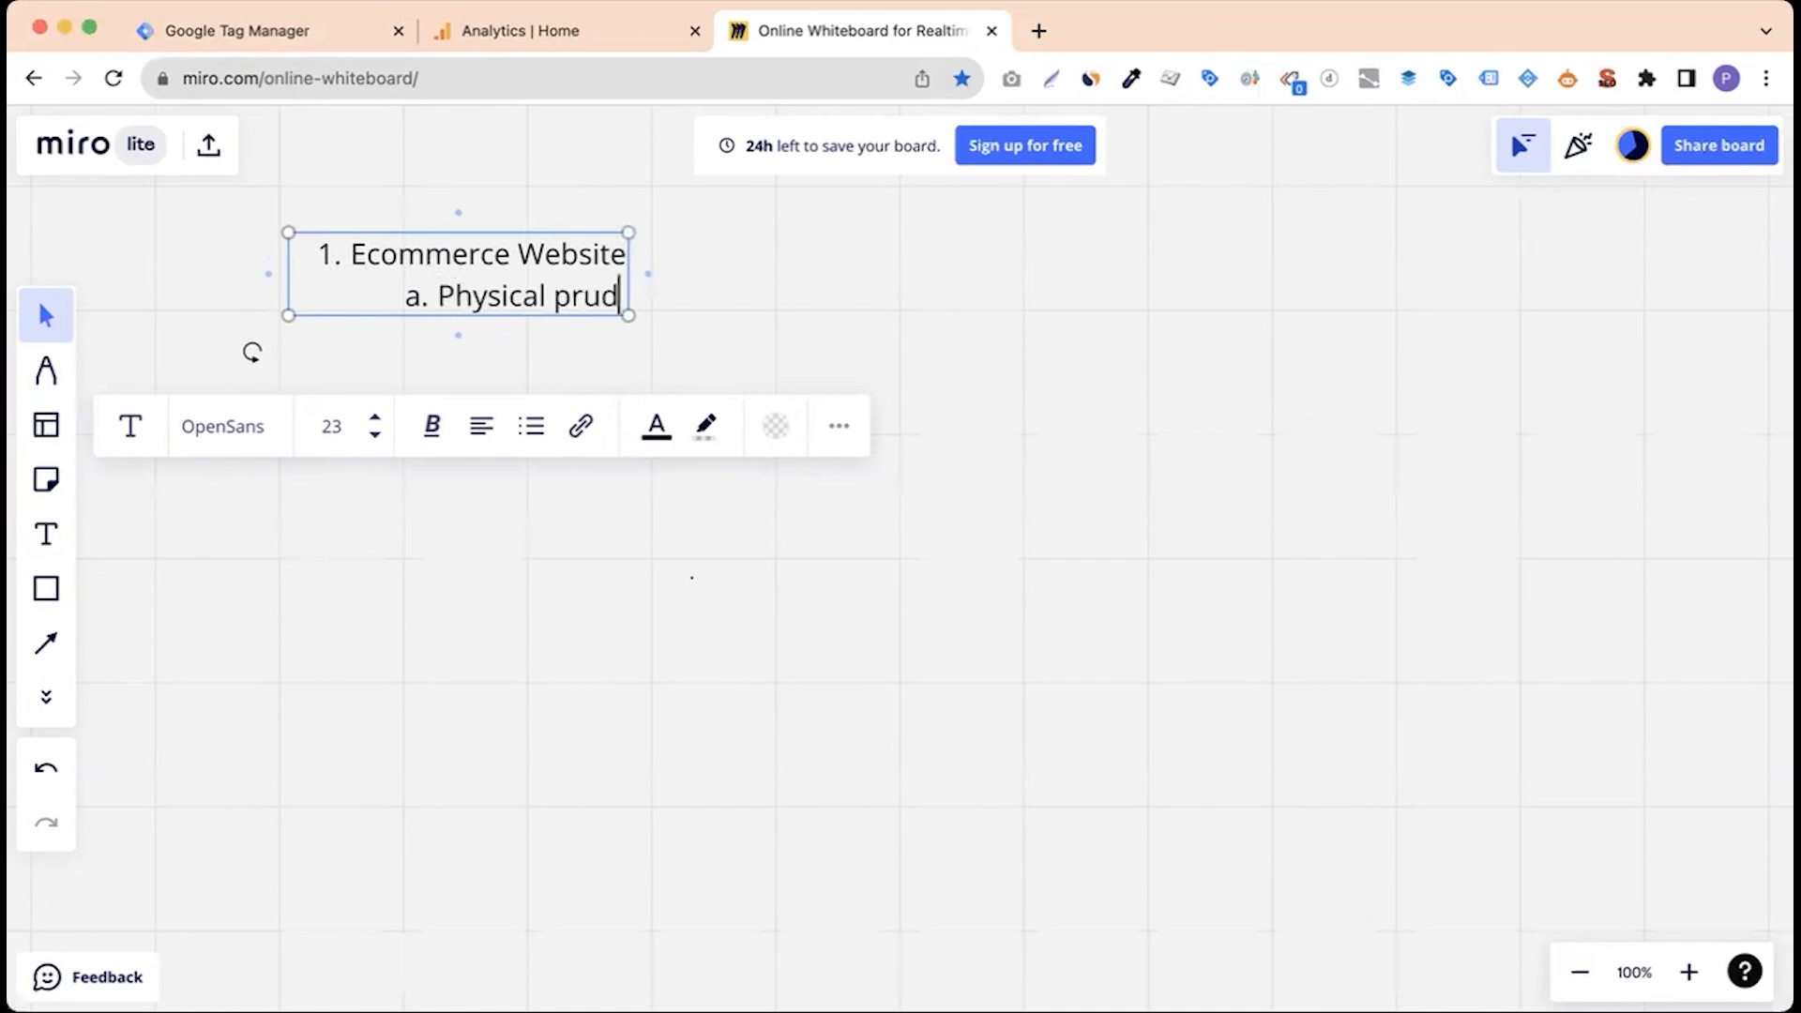
{"action": "key", "text": "BackSpace"}
{"action": "key", "text": "BackSpace"}
{"action": "type", "text": "oducts"}
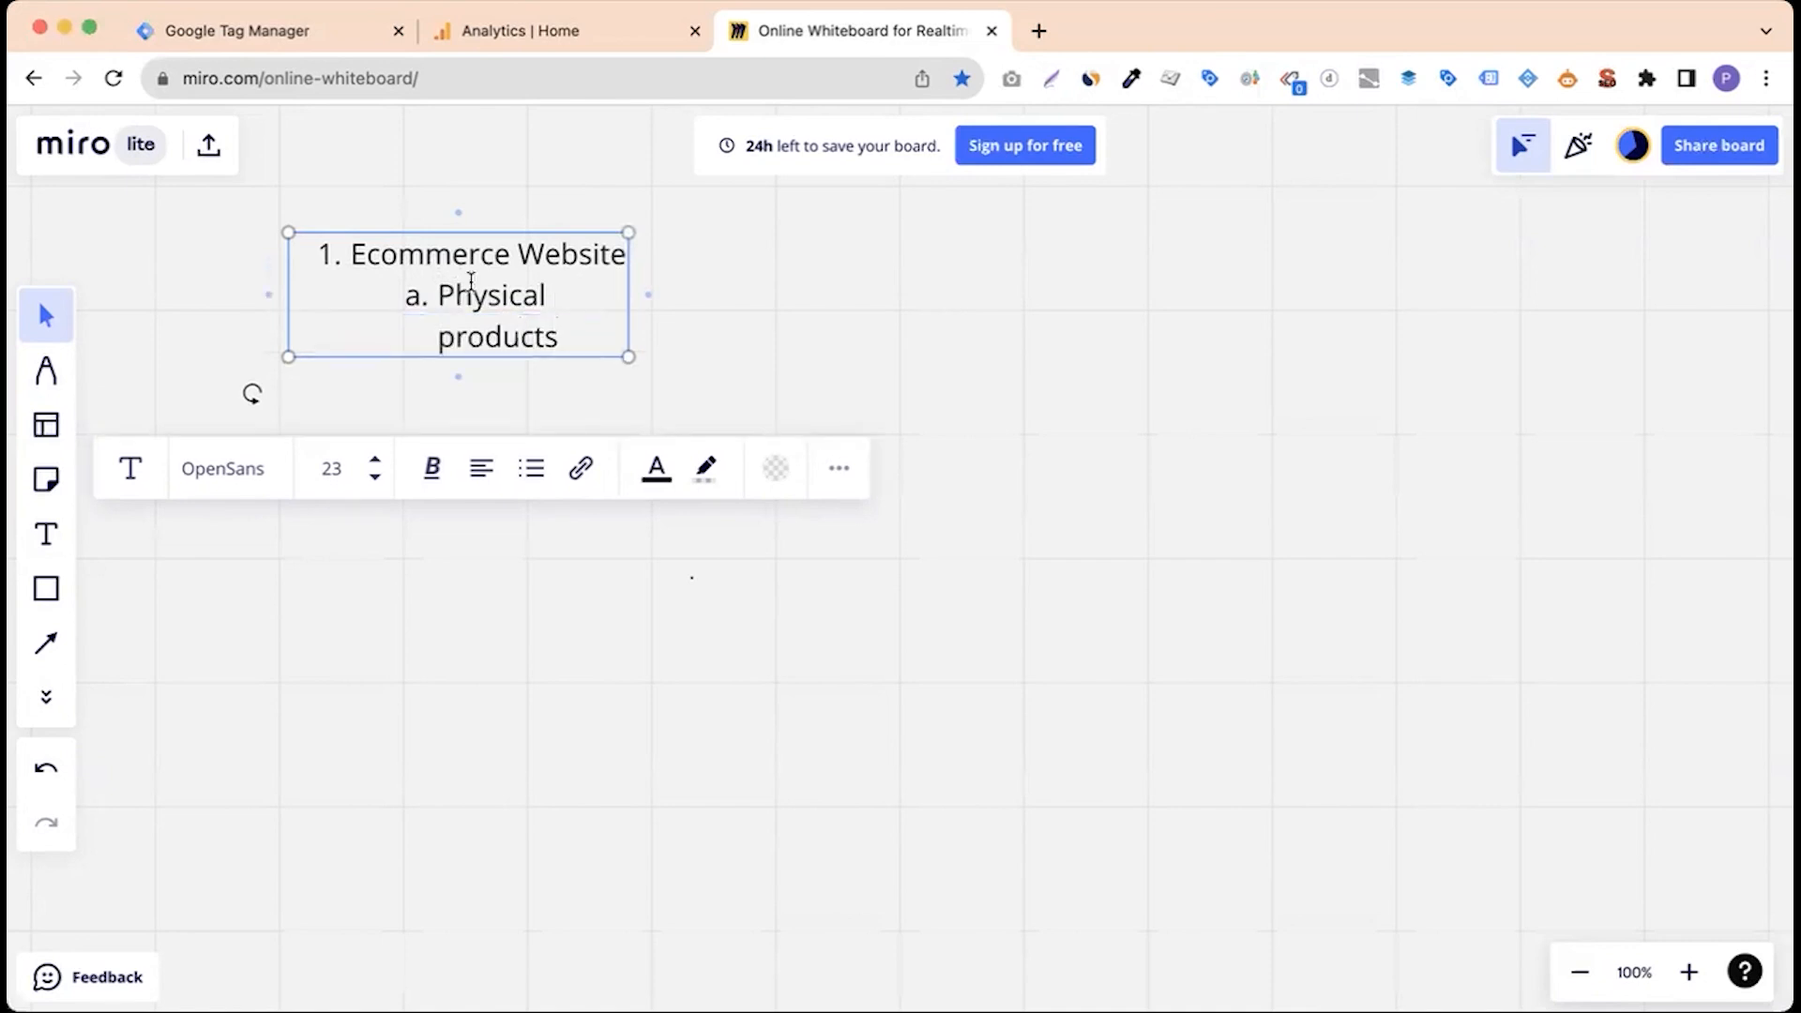
Widen the text box and append "(daraz)" as the example for the Physical products sub-item.
{"action": "left_click_drag", "start_coordinate": [629, 294], "coordinate": [800, 269]}
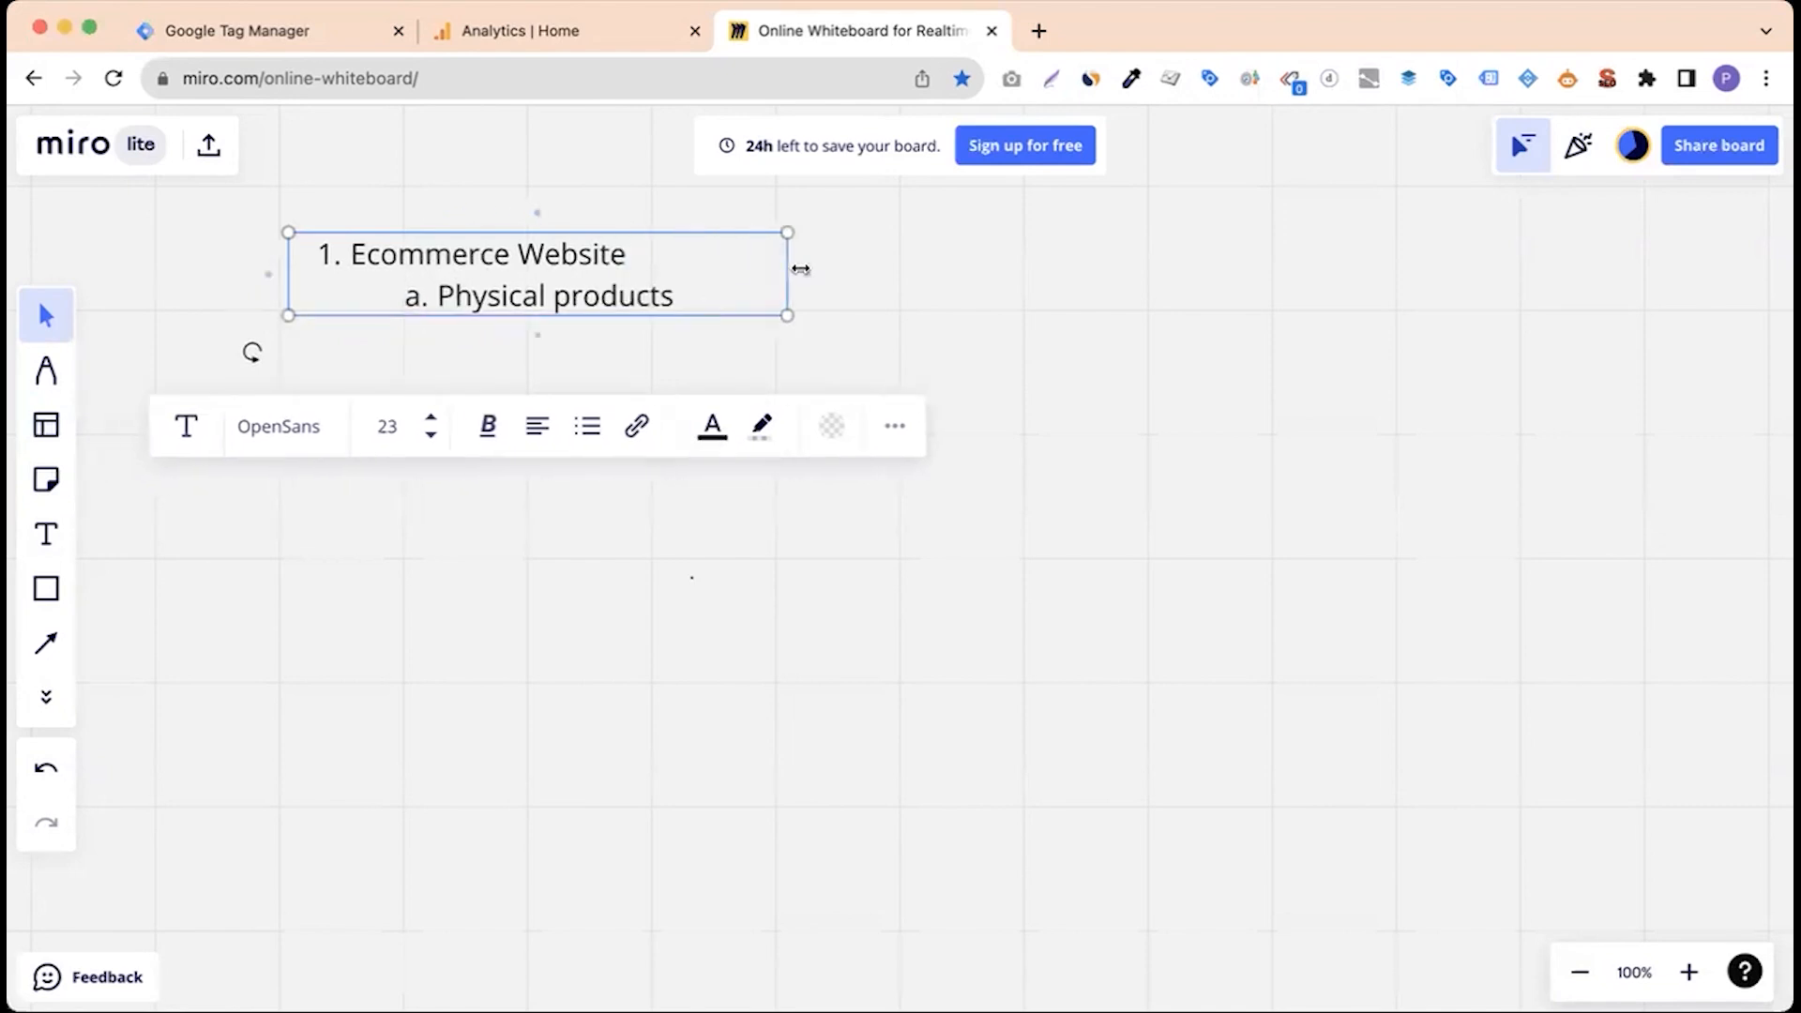
{"action": "type", "text": "(daraz"}
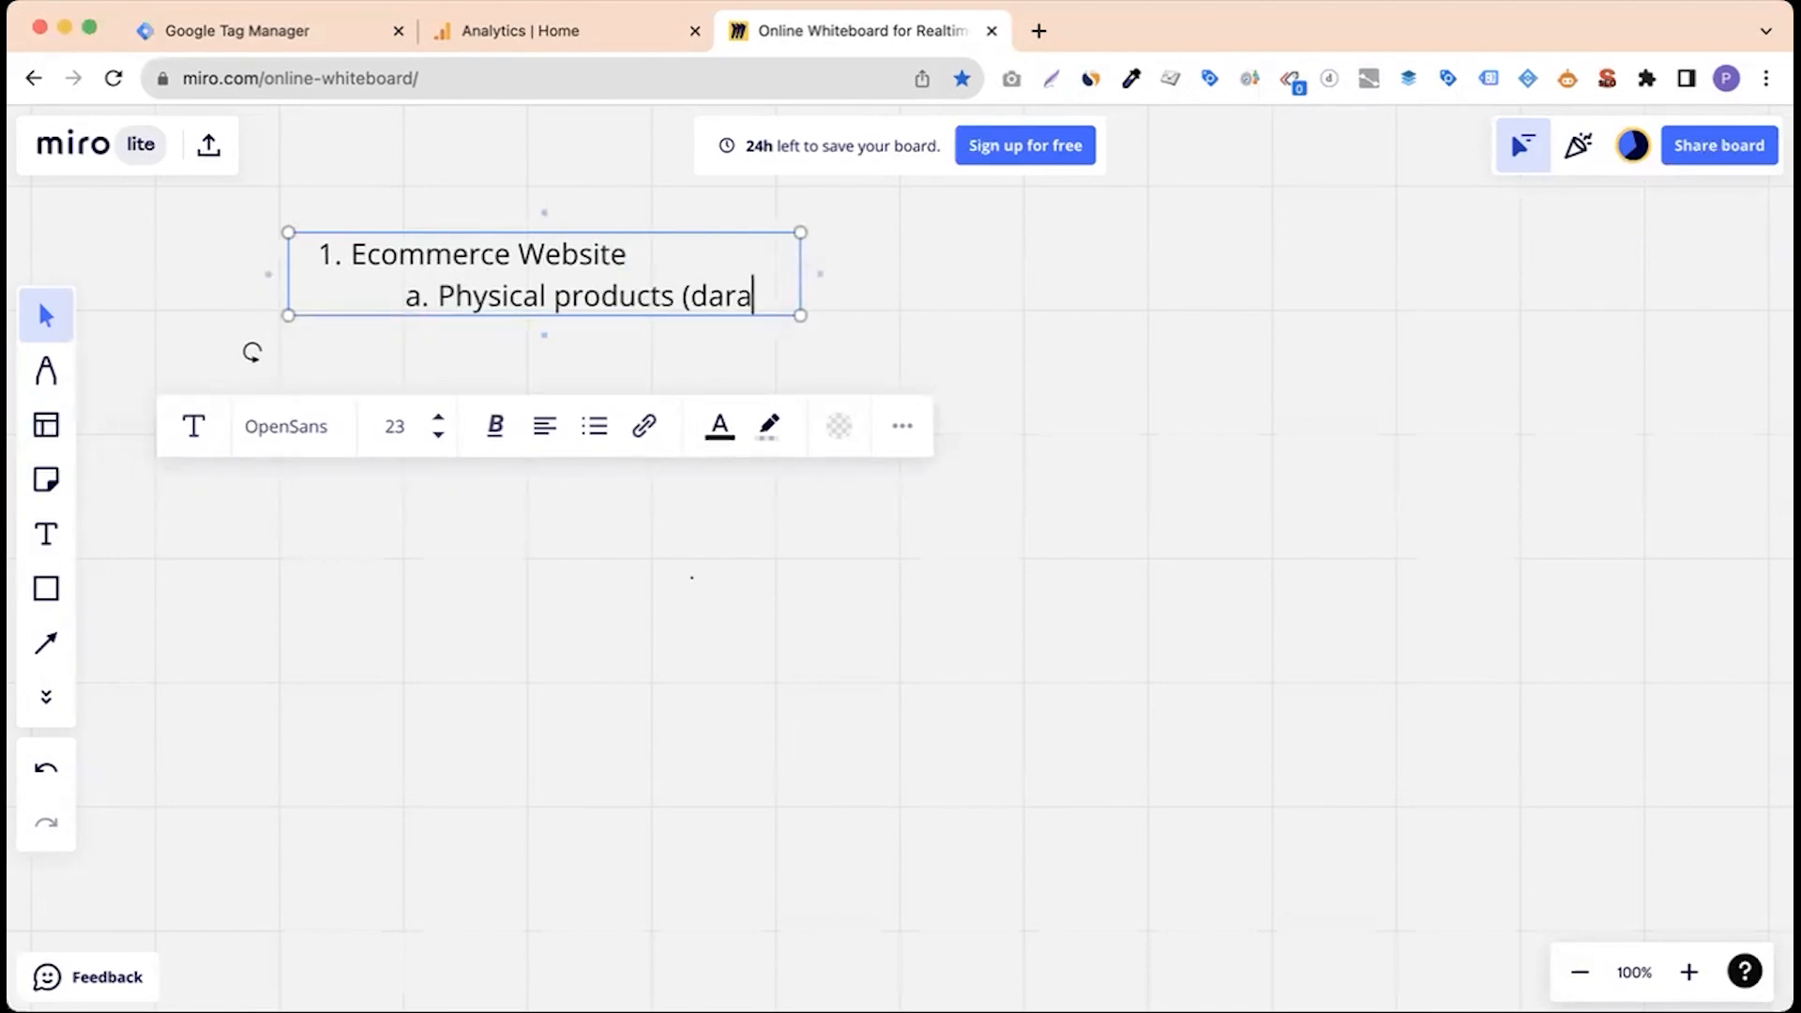
{"action": "type", "text": ")"}
{"action": "key", "text": "Return"}
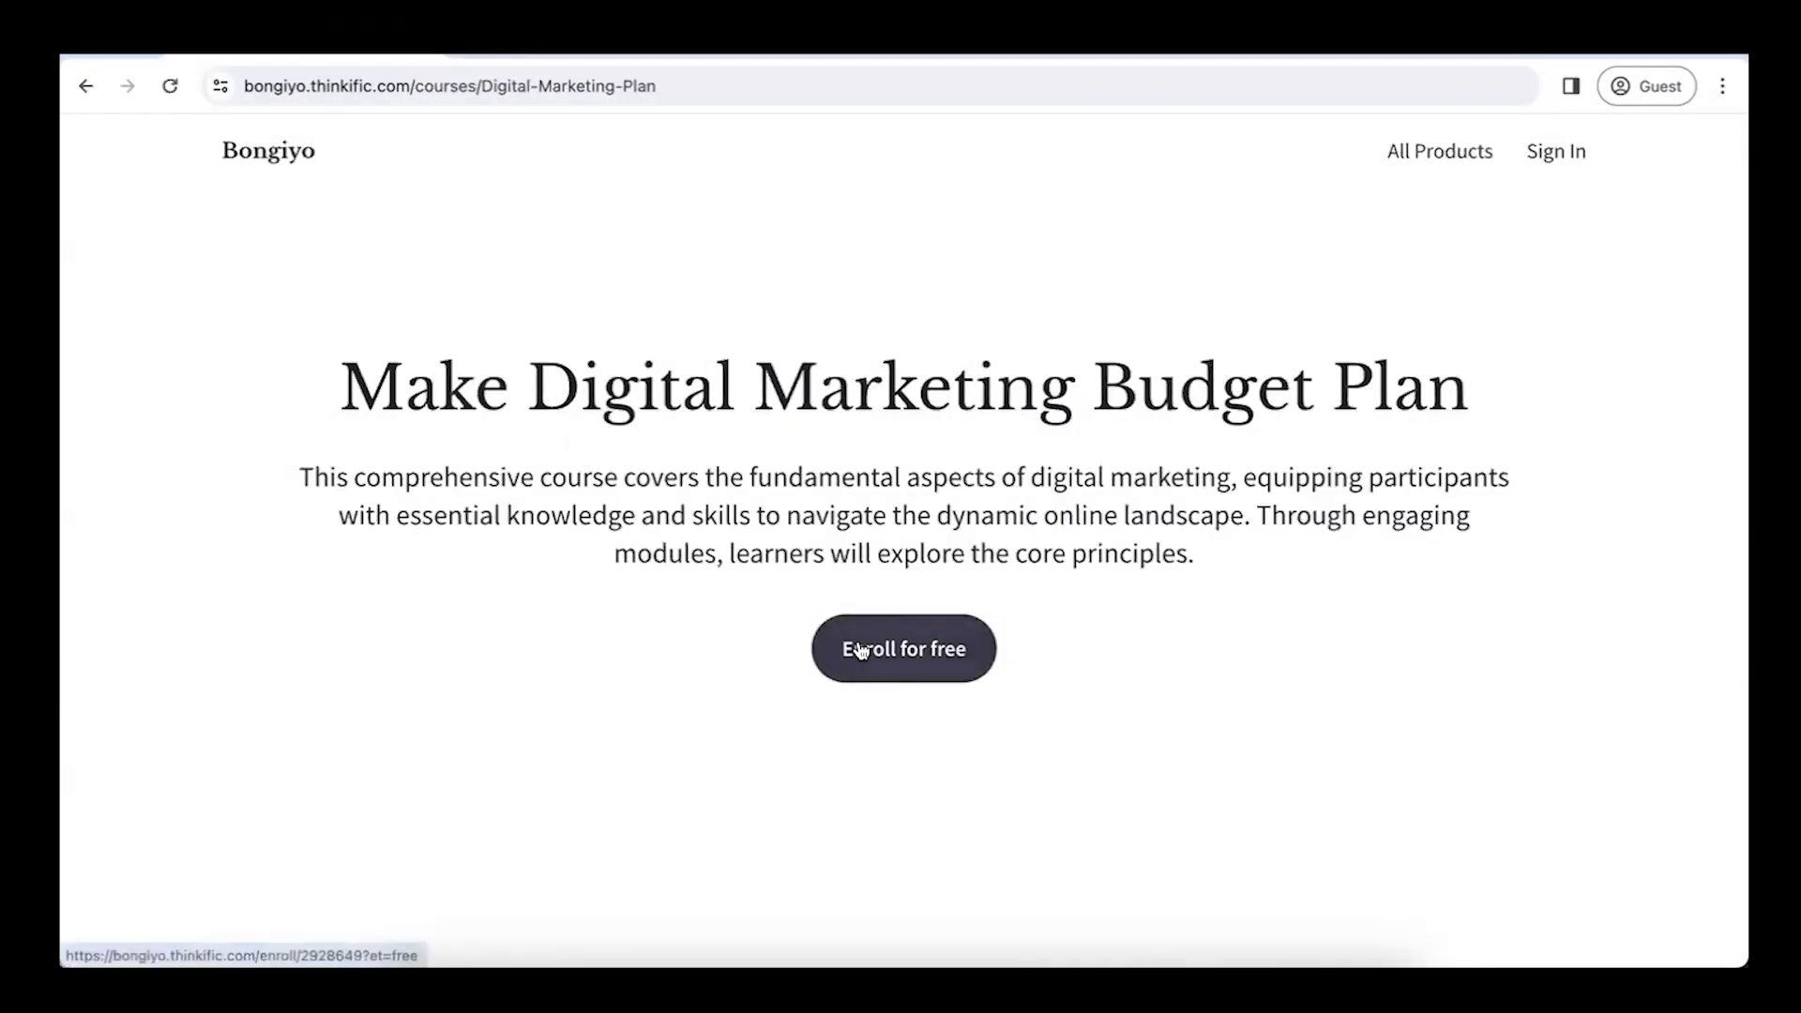
Examine the curriculum on the Digital Marketing Budget Plan course page, including the lessons under "Digital Marketing Plan (Industry Wise)".
{"action": "scroll", "coordinate": [678, 661], "scroll_direction": "down", "scroll_amount": 10}
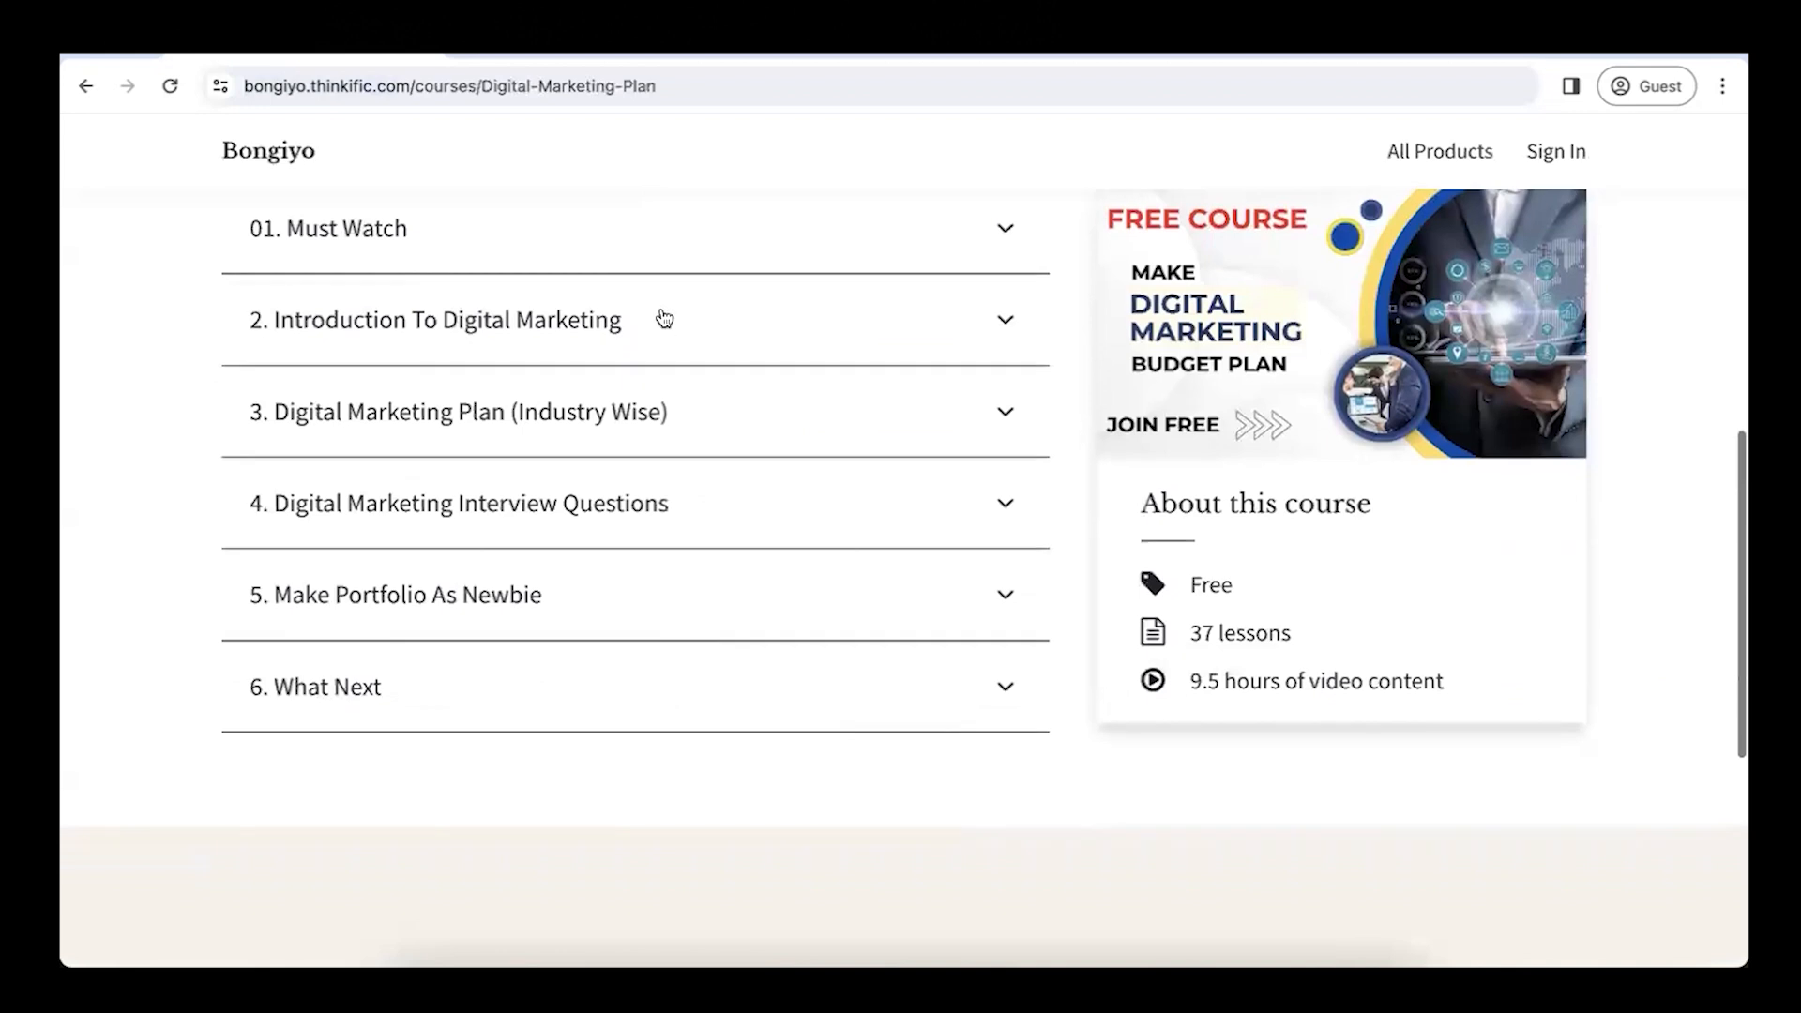
{"action": "left_click", "coordinate": [685, 252]}
{"action": "left_click", "coordinate": [681, 250]}
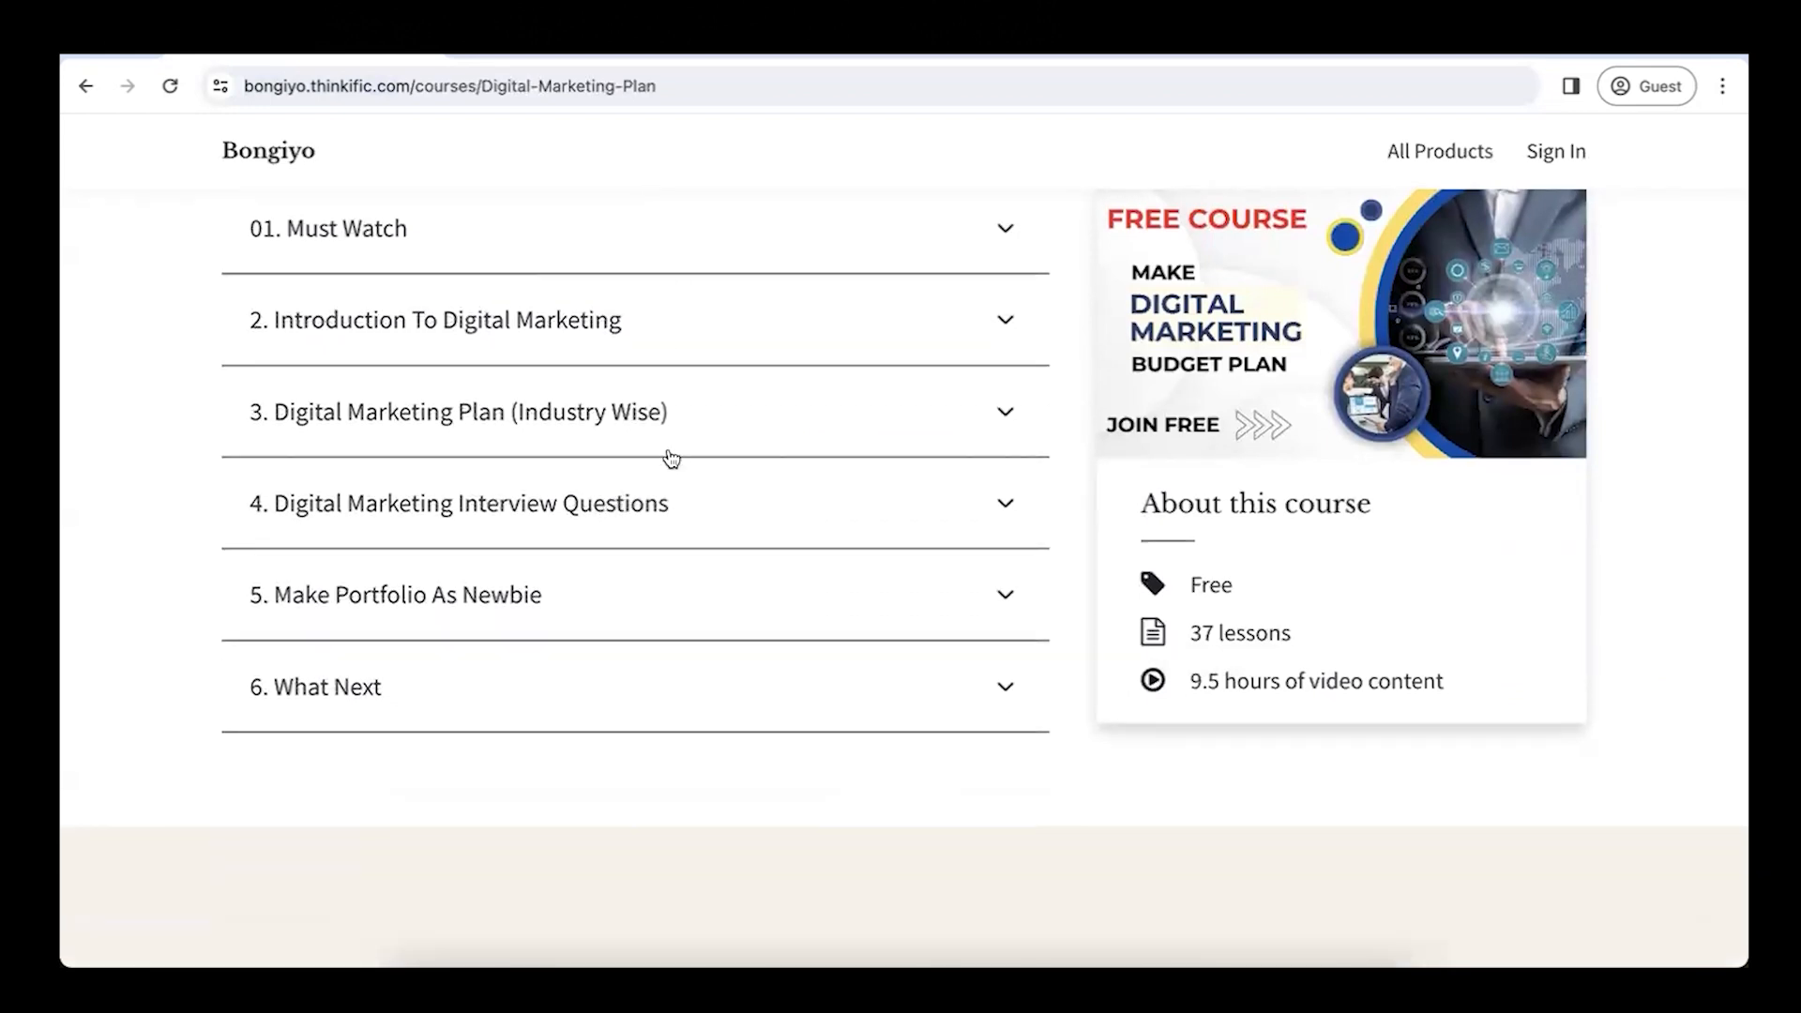
{"action": "left_click", "coordinate": [664, 445]}
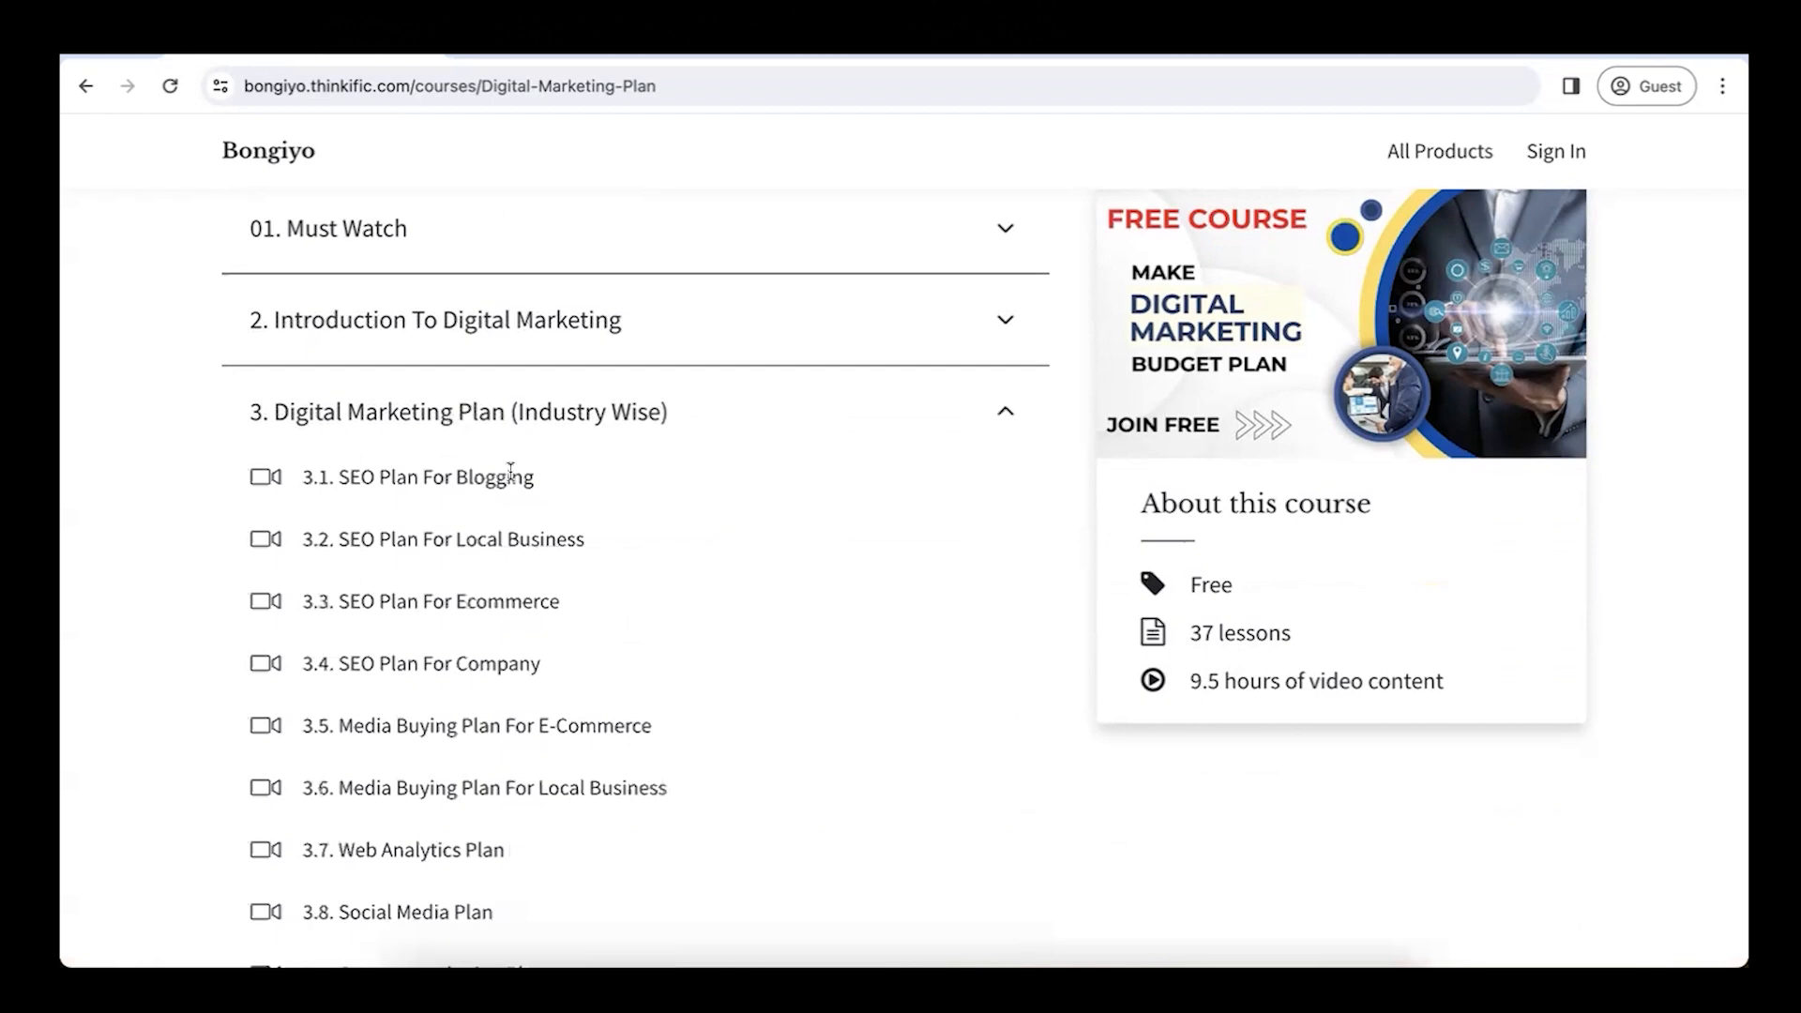
{"action": "scroll", "coordinate": [515, 502], "scroll_direction": "down", "scroll_amount": 1}
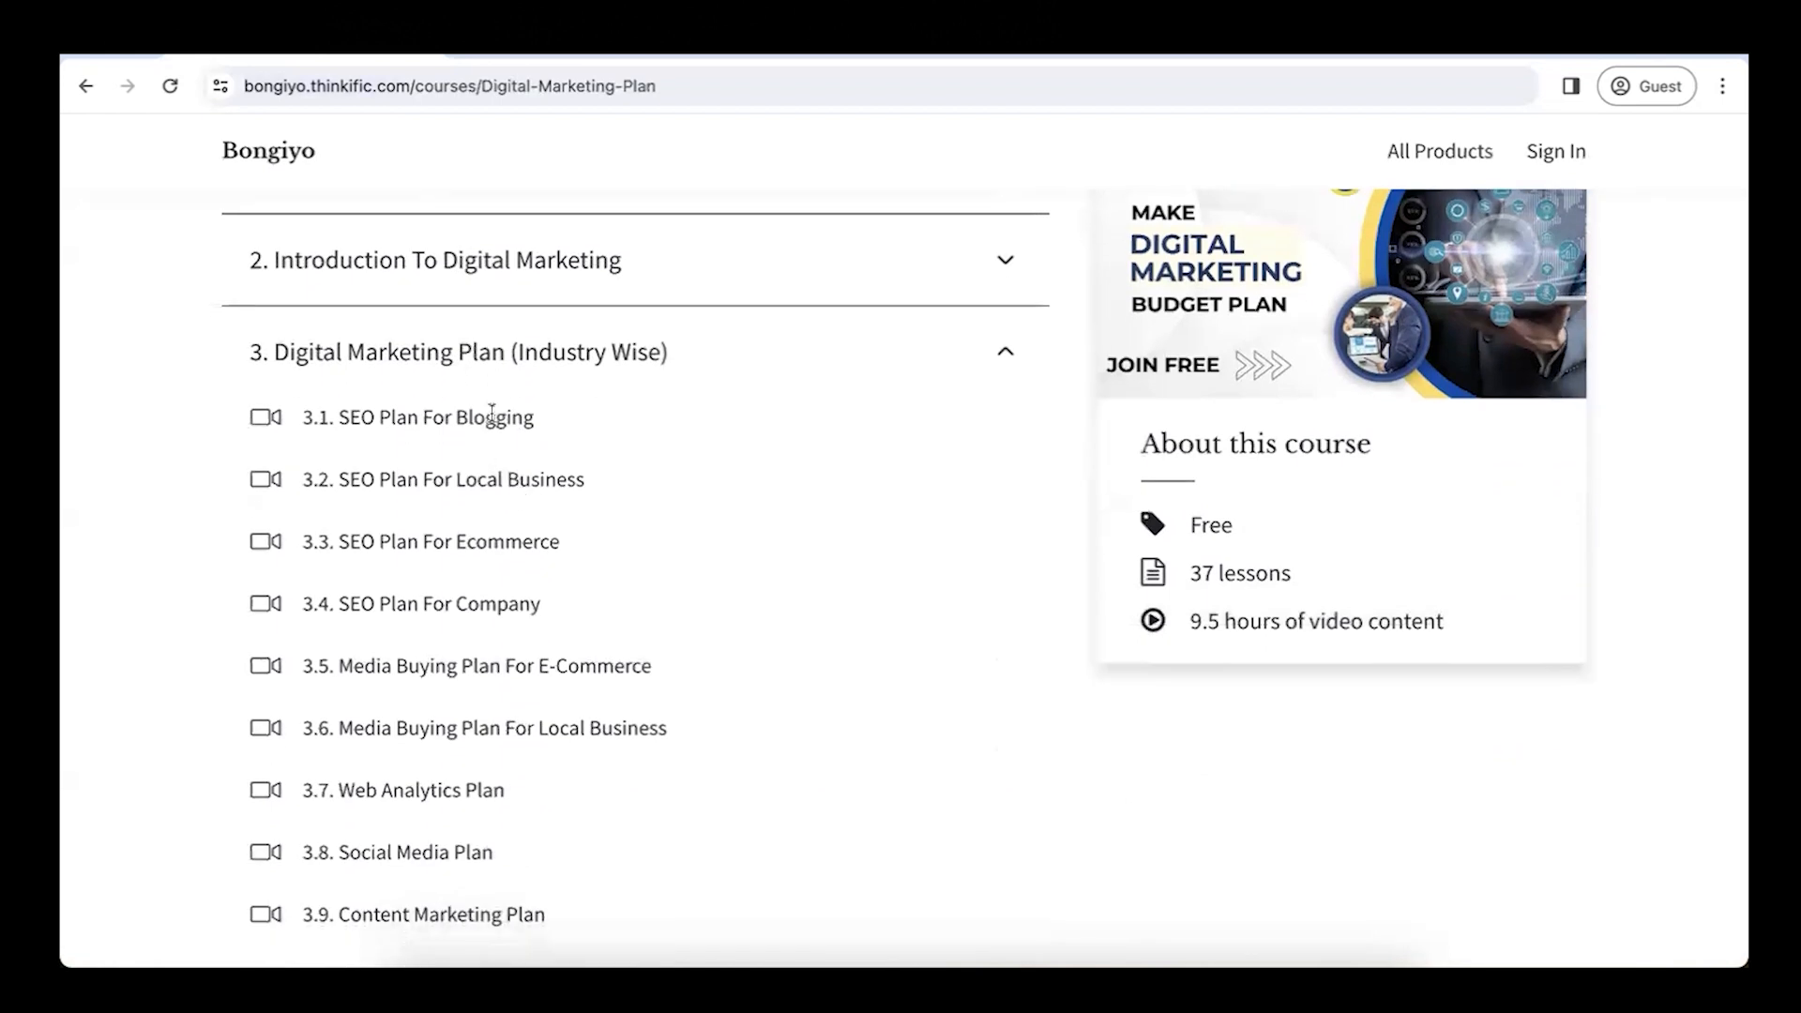
{"action": "scroll", "coordinate": [491, 542], "scroll_direction": "down", "scroll_amount": 2}
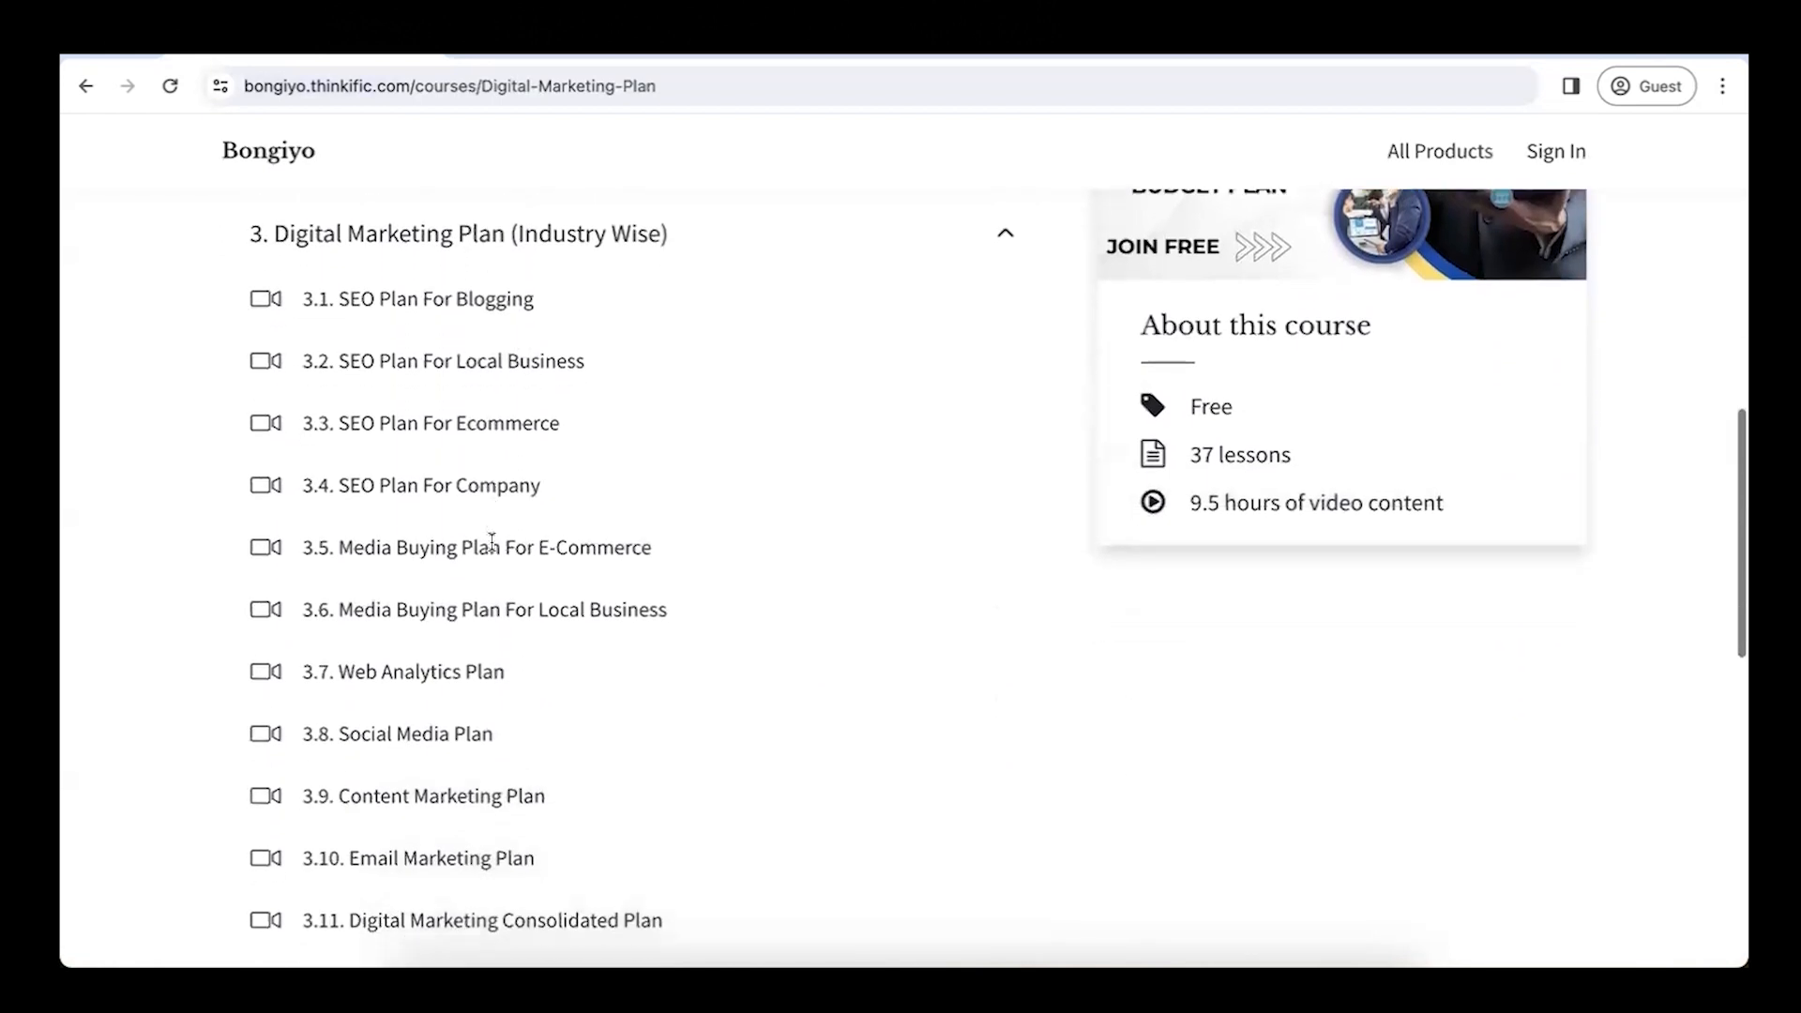
{"action": "scroll", "coordinate": [527, 549], "scroll_direction": "down", "scroll_amount": 2}
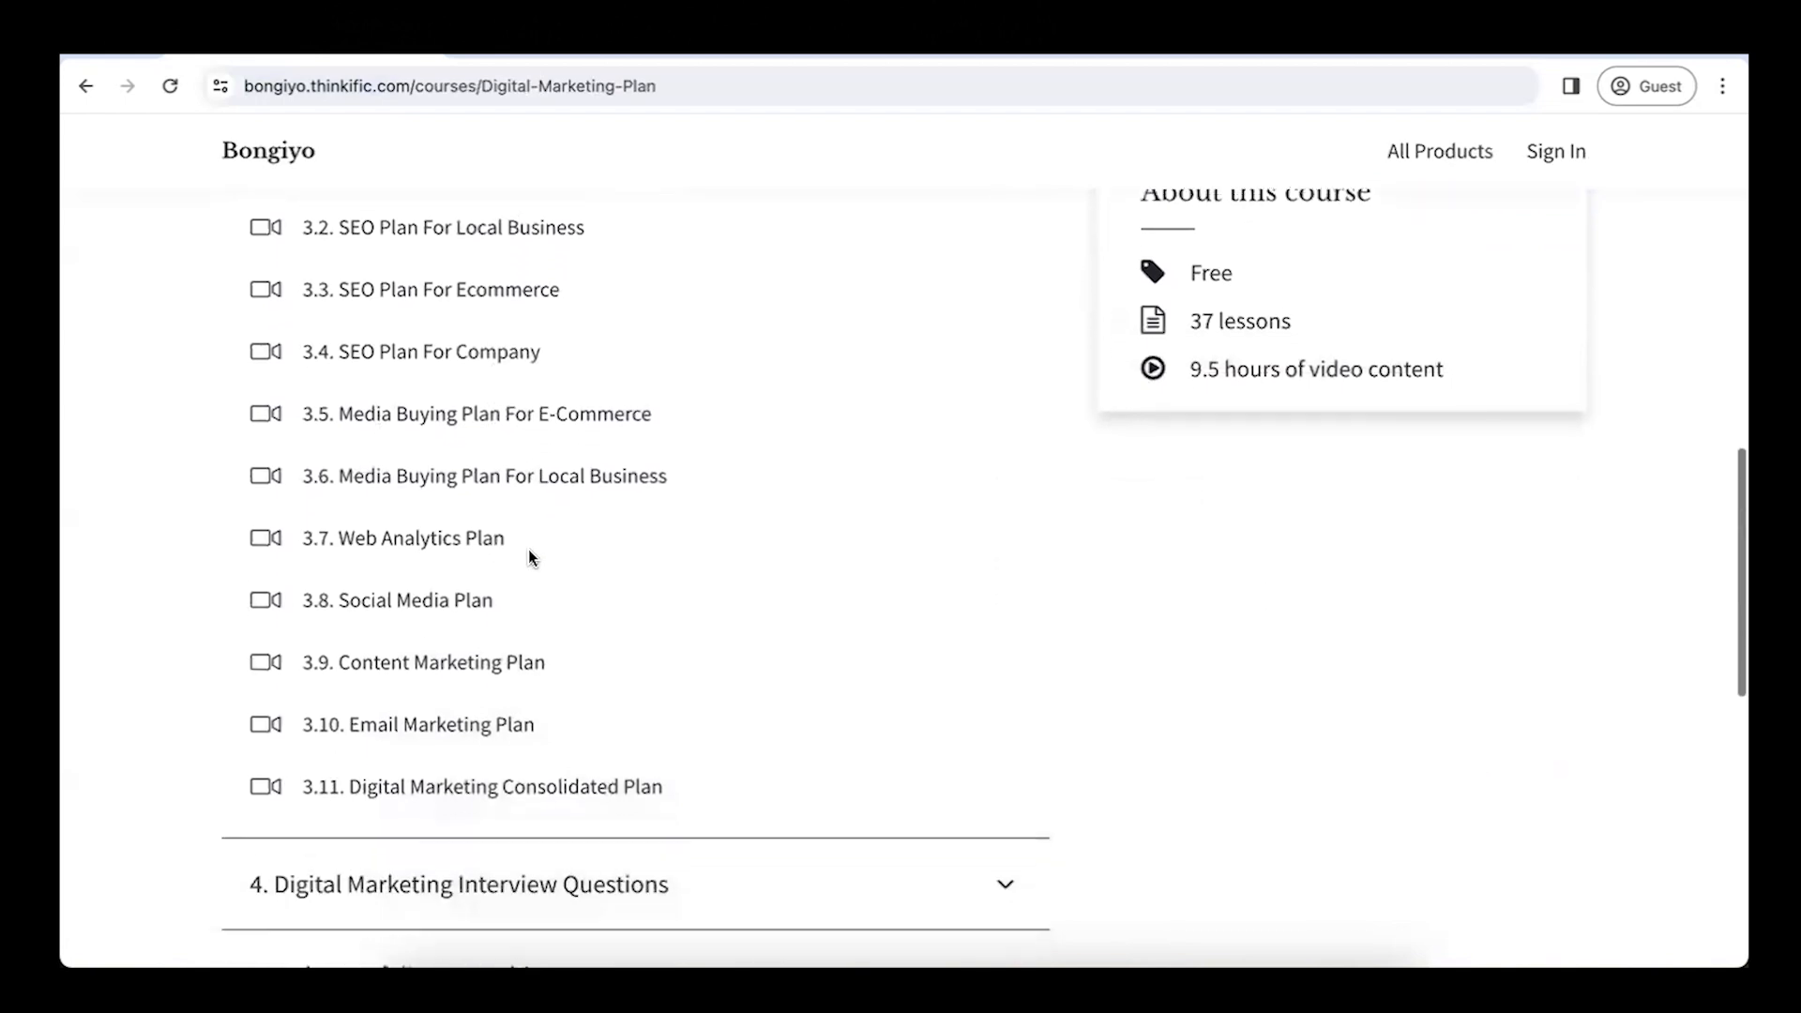
{"action": "scroll", "coordinate": [467, 605], "scroll_direction": "down", "scroll_amount": 1}
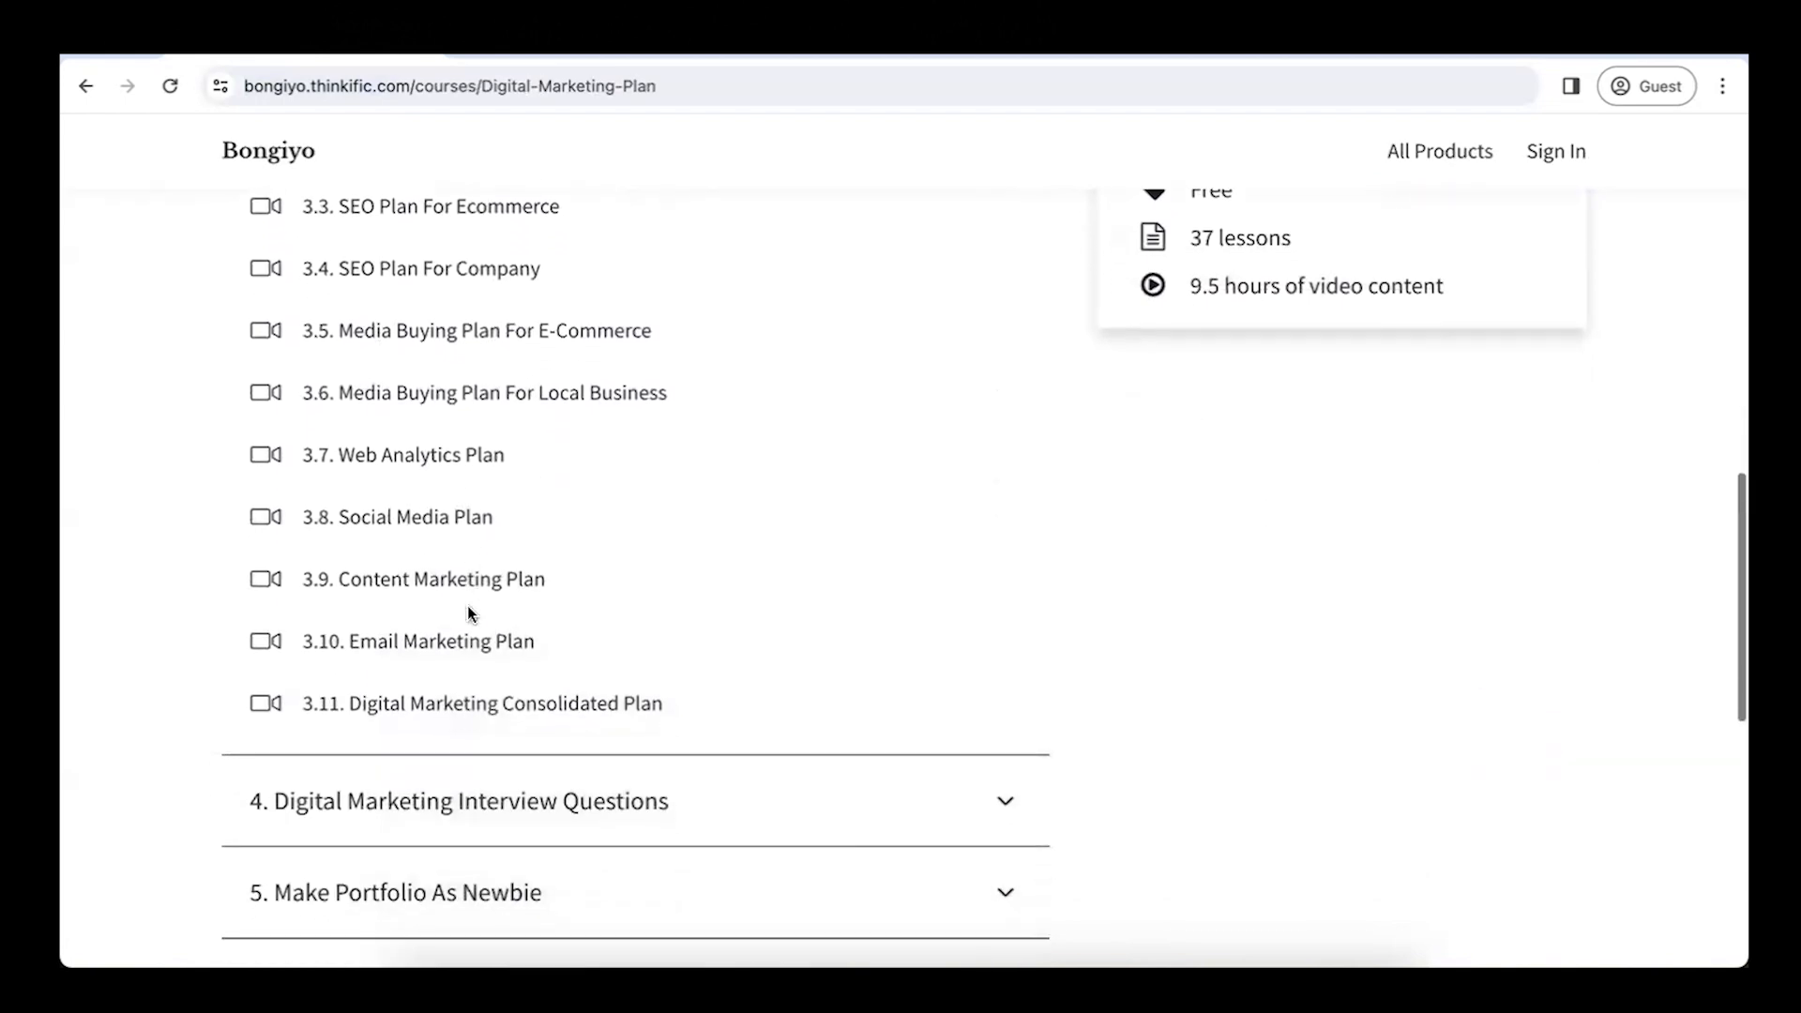
{"action": "scroll", "coordinate": [395, 636], "scroll_direction": "up", "scroll_amount": 1}
{"action": "scroll", "coordinate": [395, 636], "scroll_direction": "down", "scroll_amount": 2}
{"action": "scroll", "coordinate": [638, 647], "scroll_direction": "up", "scroll_amount": 1}
{"action": "scroll", "coordinate": [605, 647], "scroll_direction": "down", "scroll_amount": 2}
Examine the course lessons under "Make Portfolio As Newbie" and "Digital Marketing Interview Questions".
{"action": "left_click", "coordinate": [493, 708]}
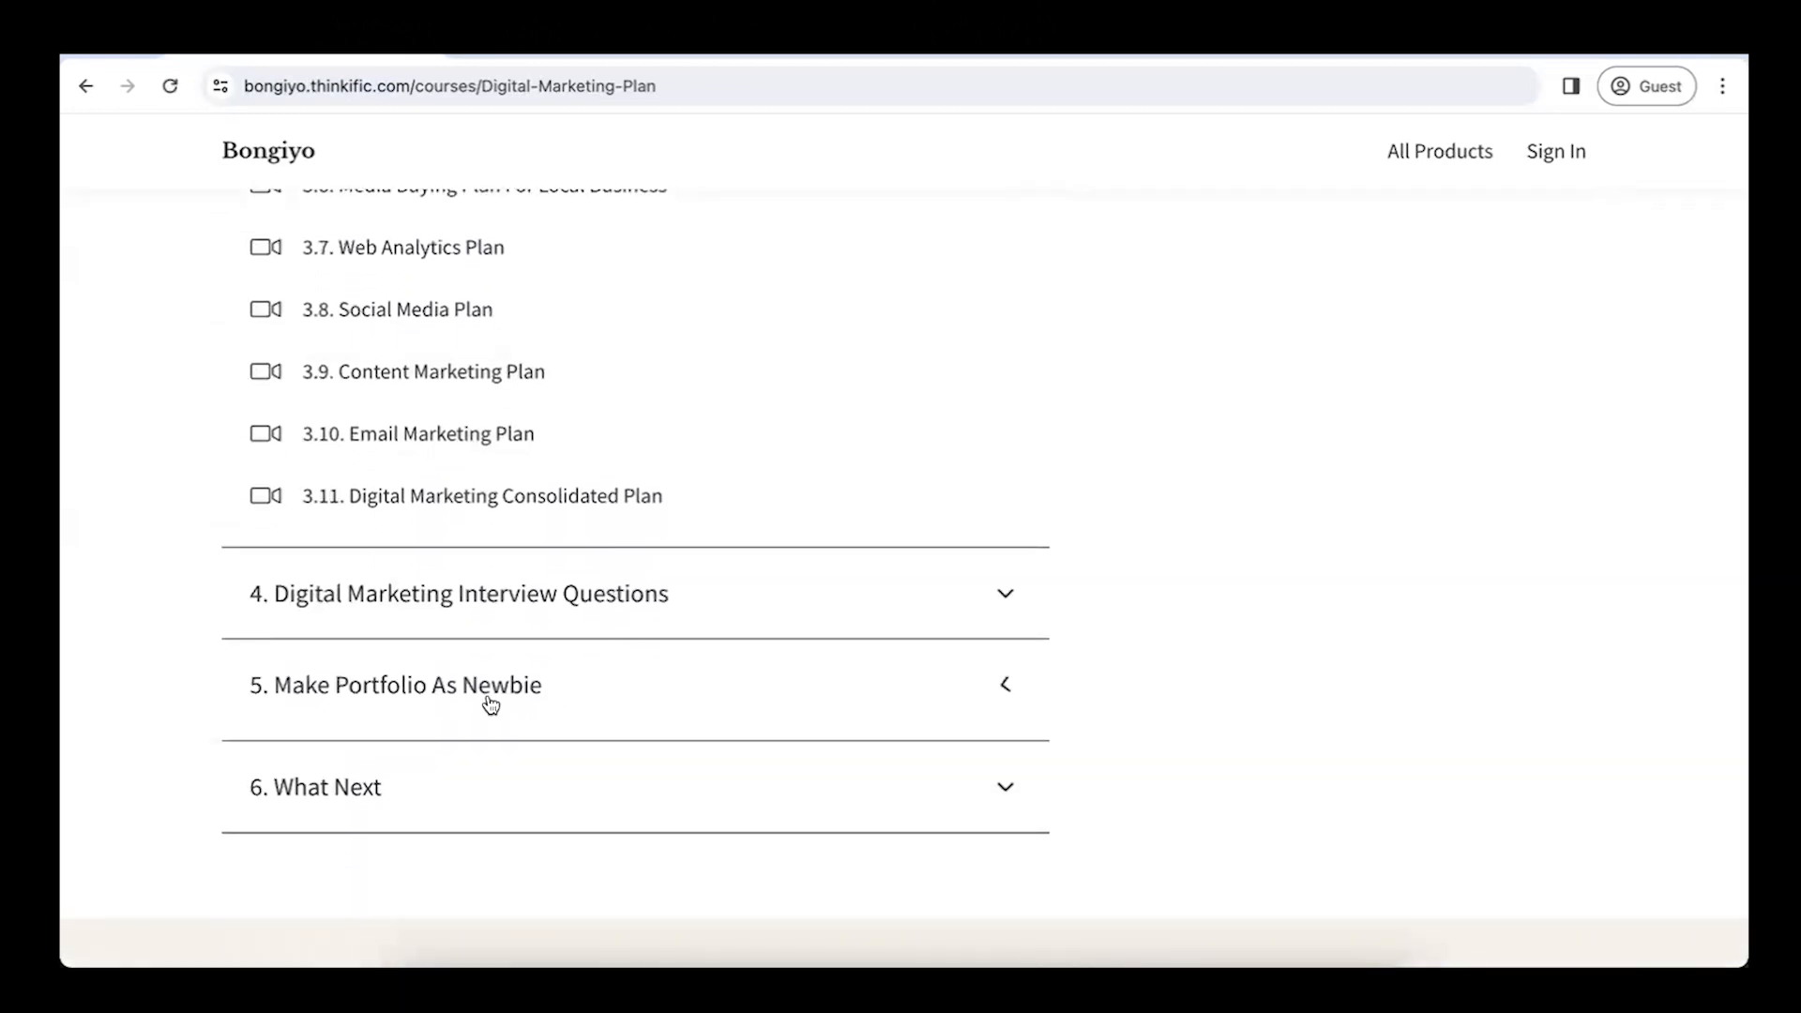
{"action": "scroll", "coordinate": [486, 700], "scroll_direction": "down", "scroll_amount": 2}
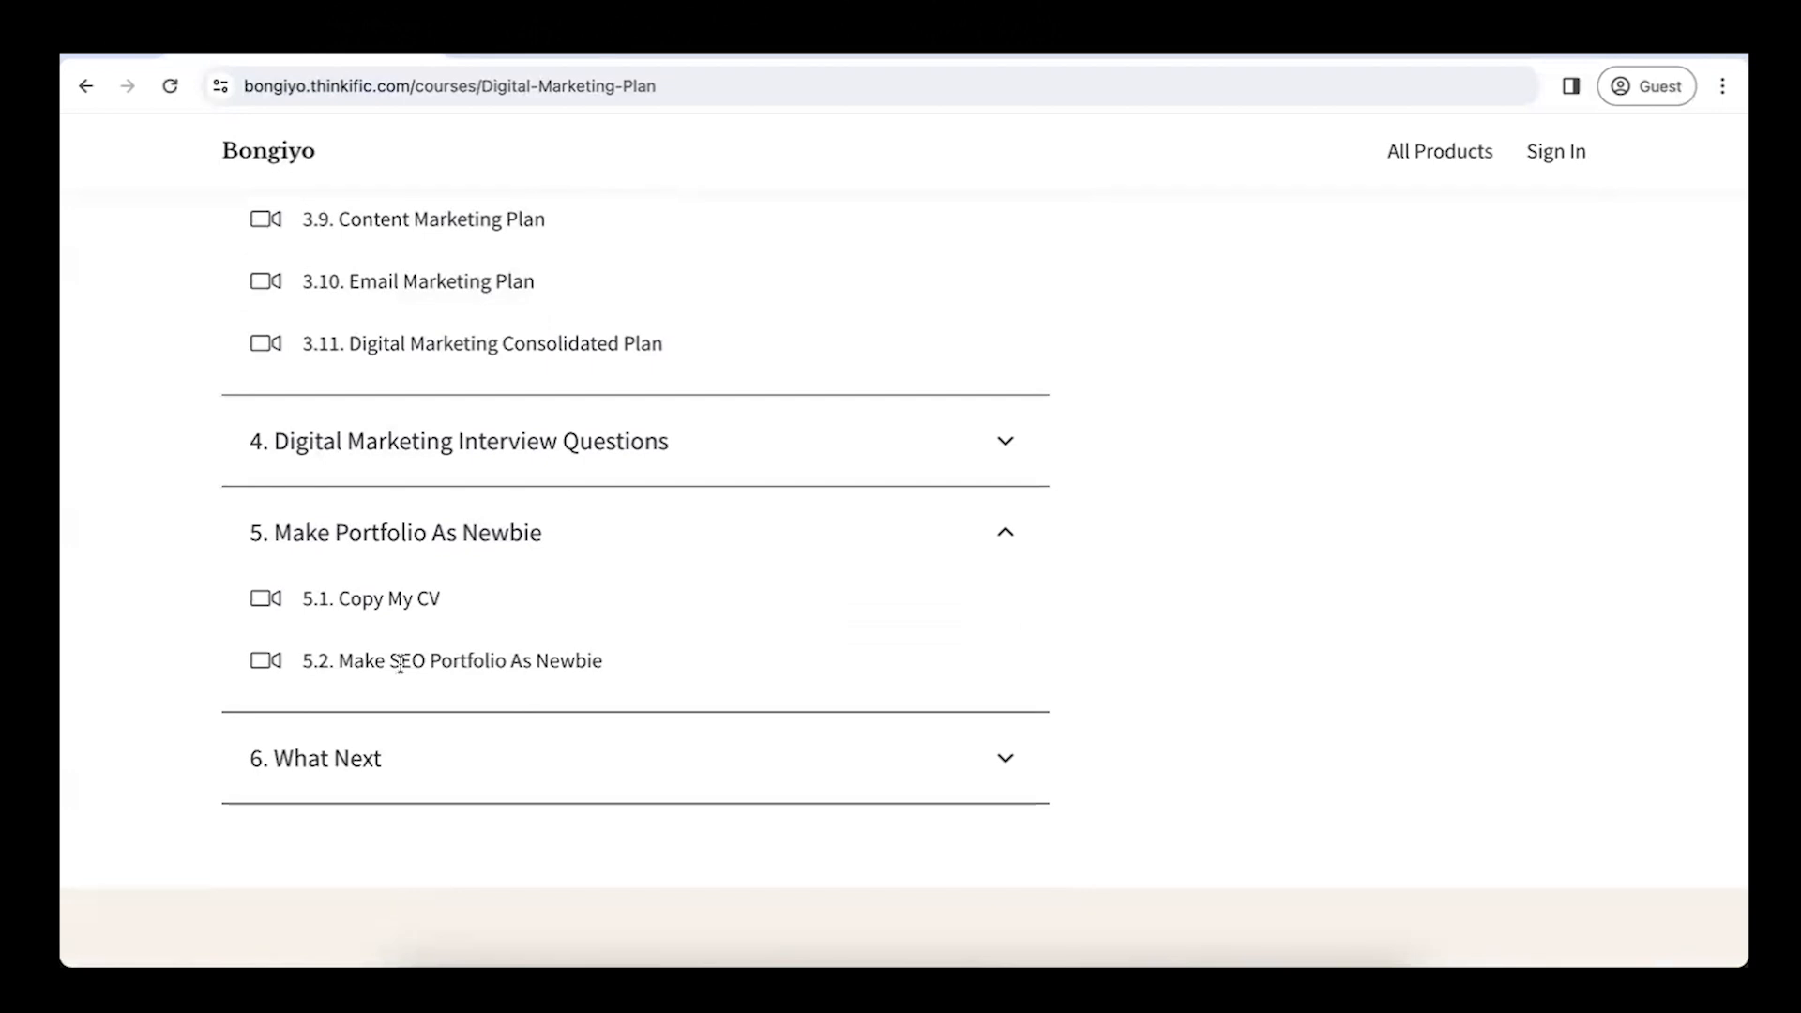
{"action": "left_click", "coordinate": [560, 449]}
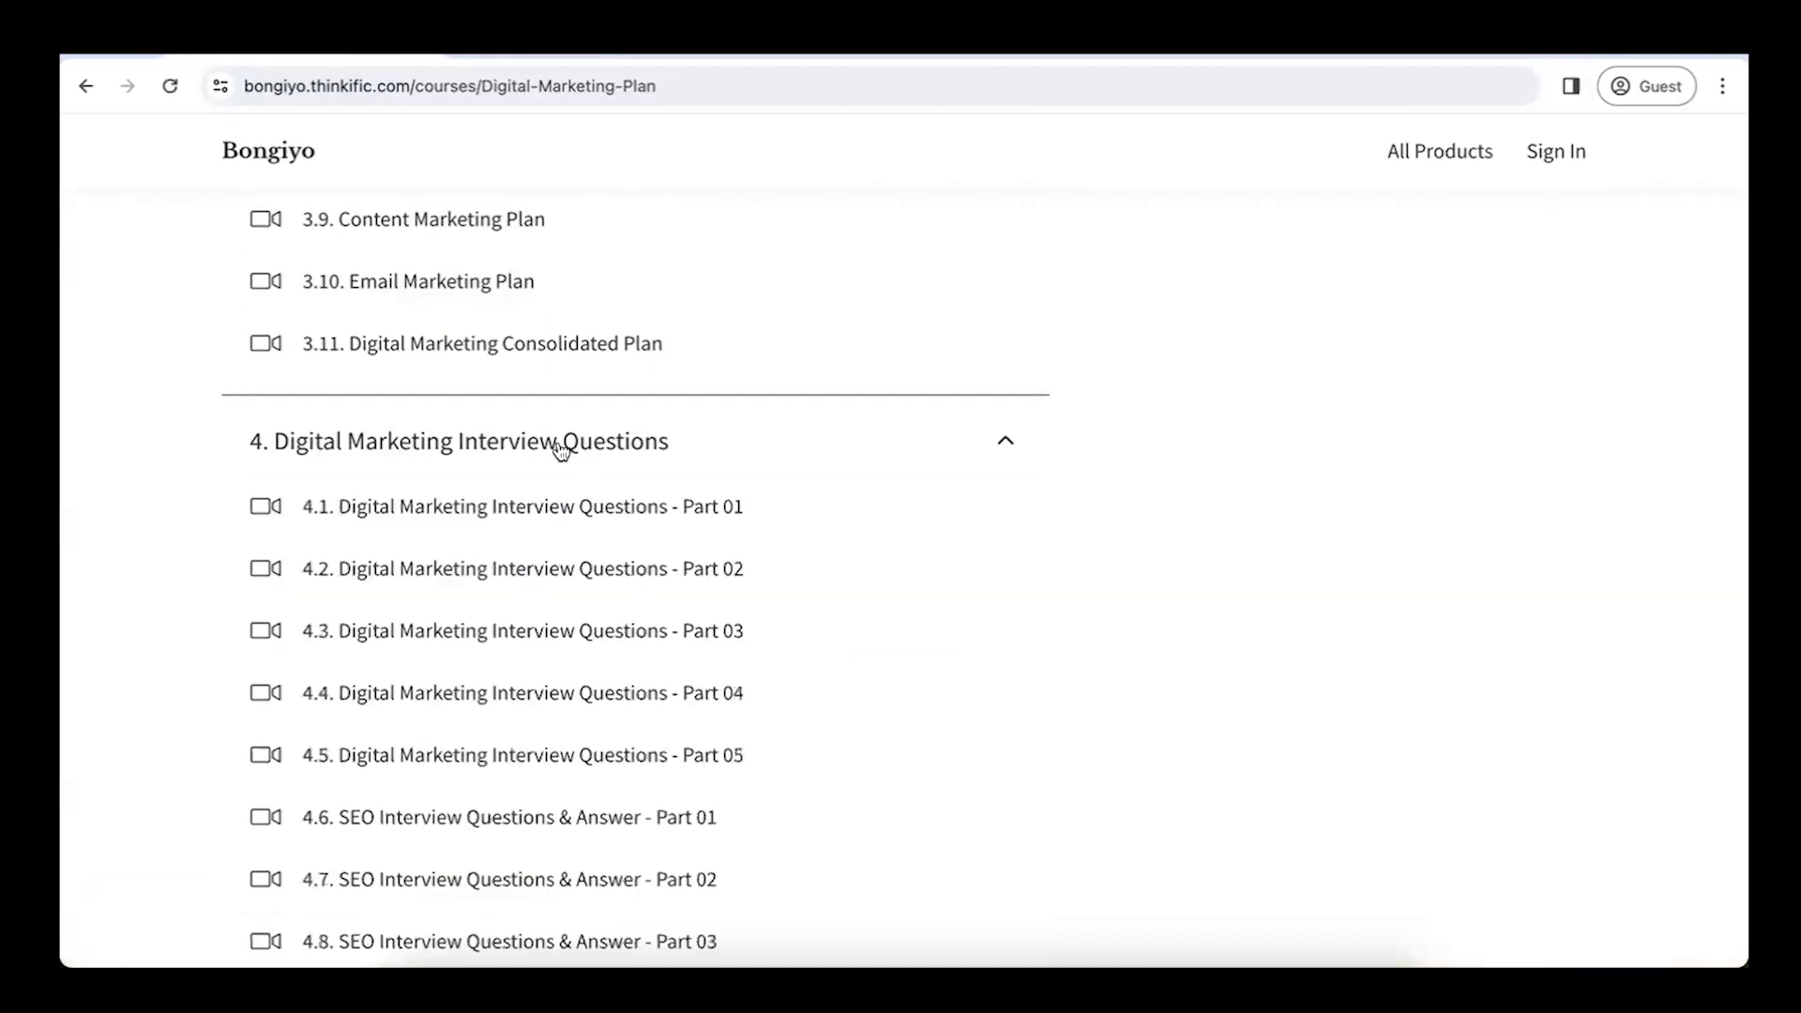
{"action": "scroll", "coordinate": [560, 450], "scroll_direction": "down", "scroll_amount": 3}
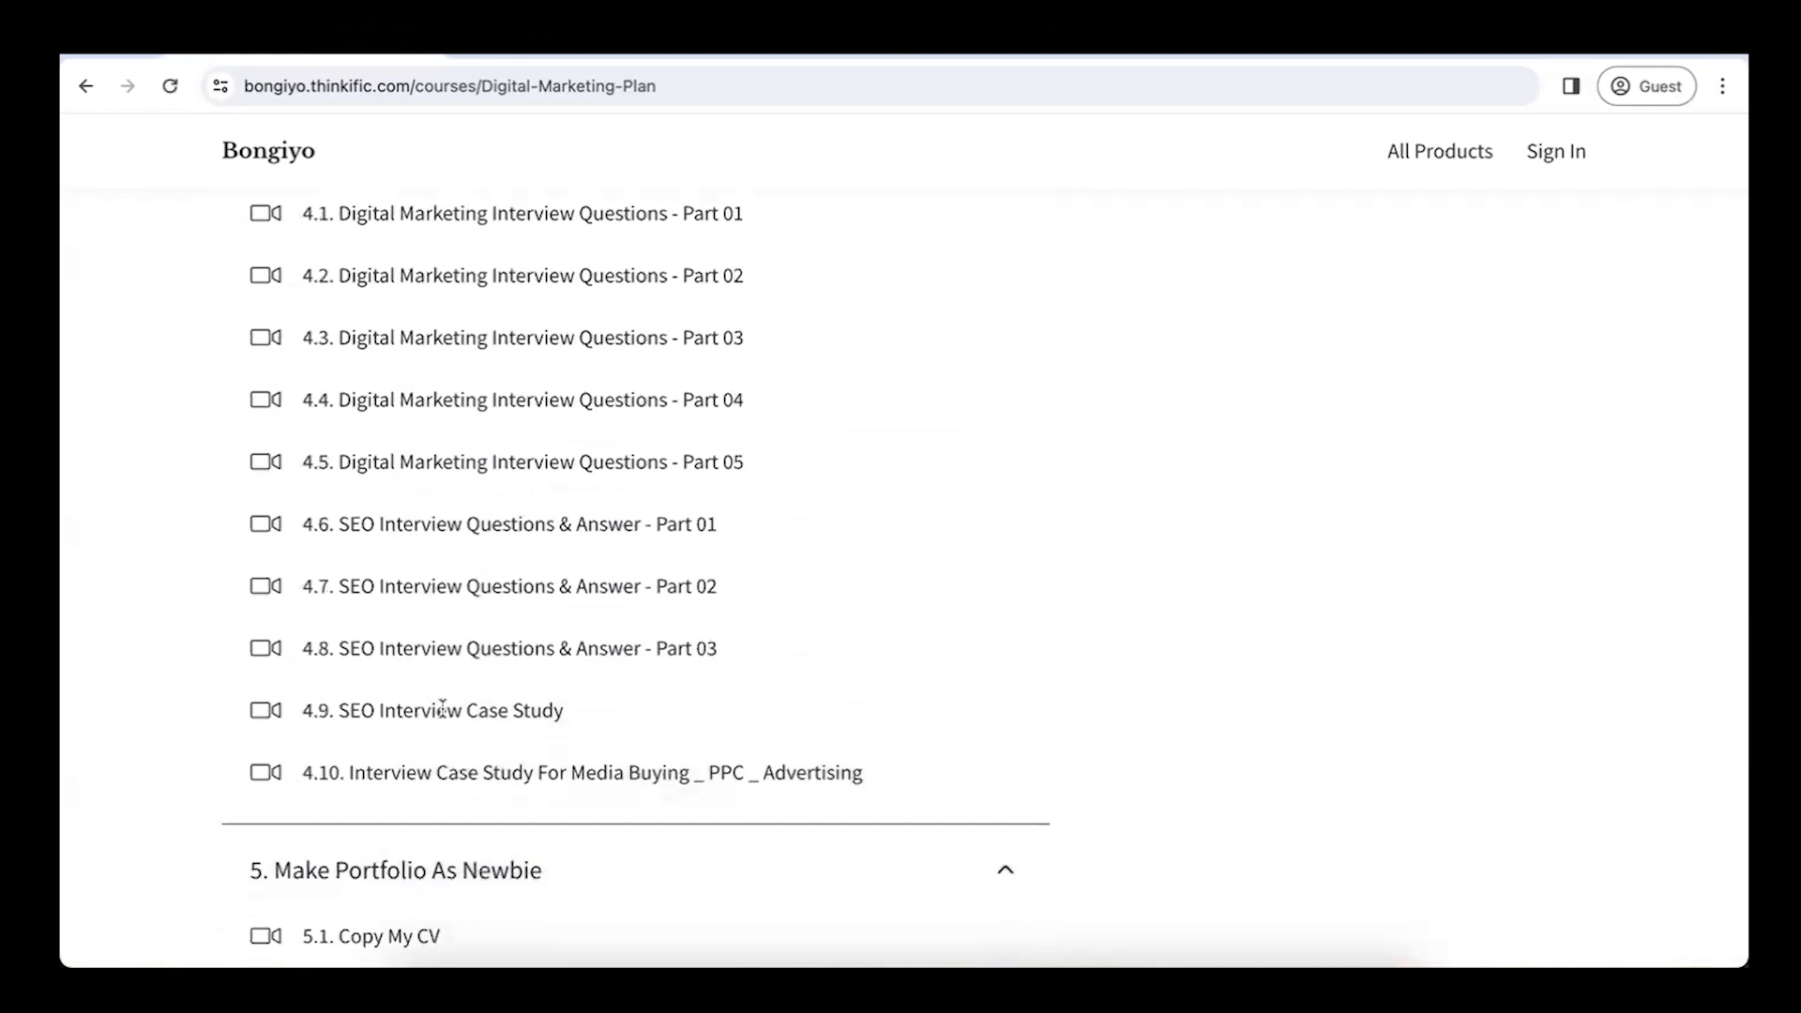
{"action": "scroll", "coordinate": [442, 710], "scroll_direction": "up", "scroll_amount": 5}
{"action": "scroll", "coordinate": [441, 710], "scroll_direction": "down", "scroll_amount": 1}
{"action": "scroll", "coordinate": [442, 710], "scroll_direction": "up", "scroll_amount": 3}
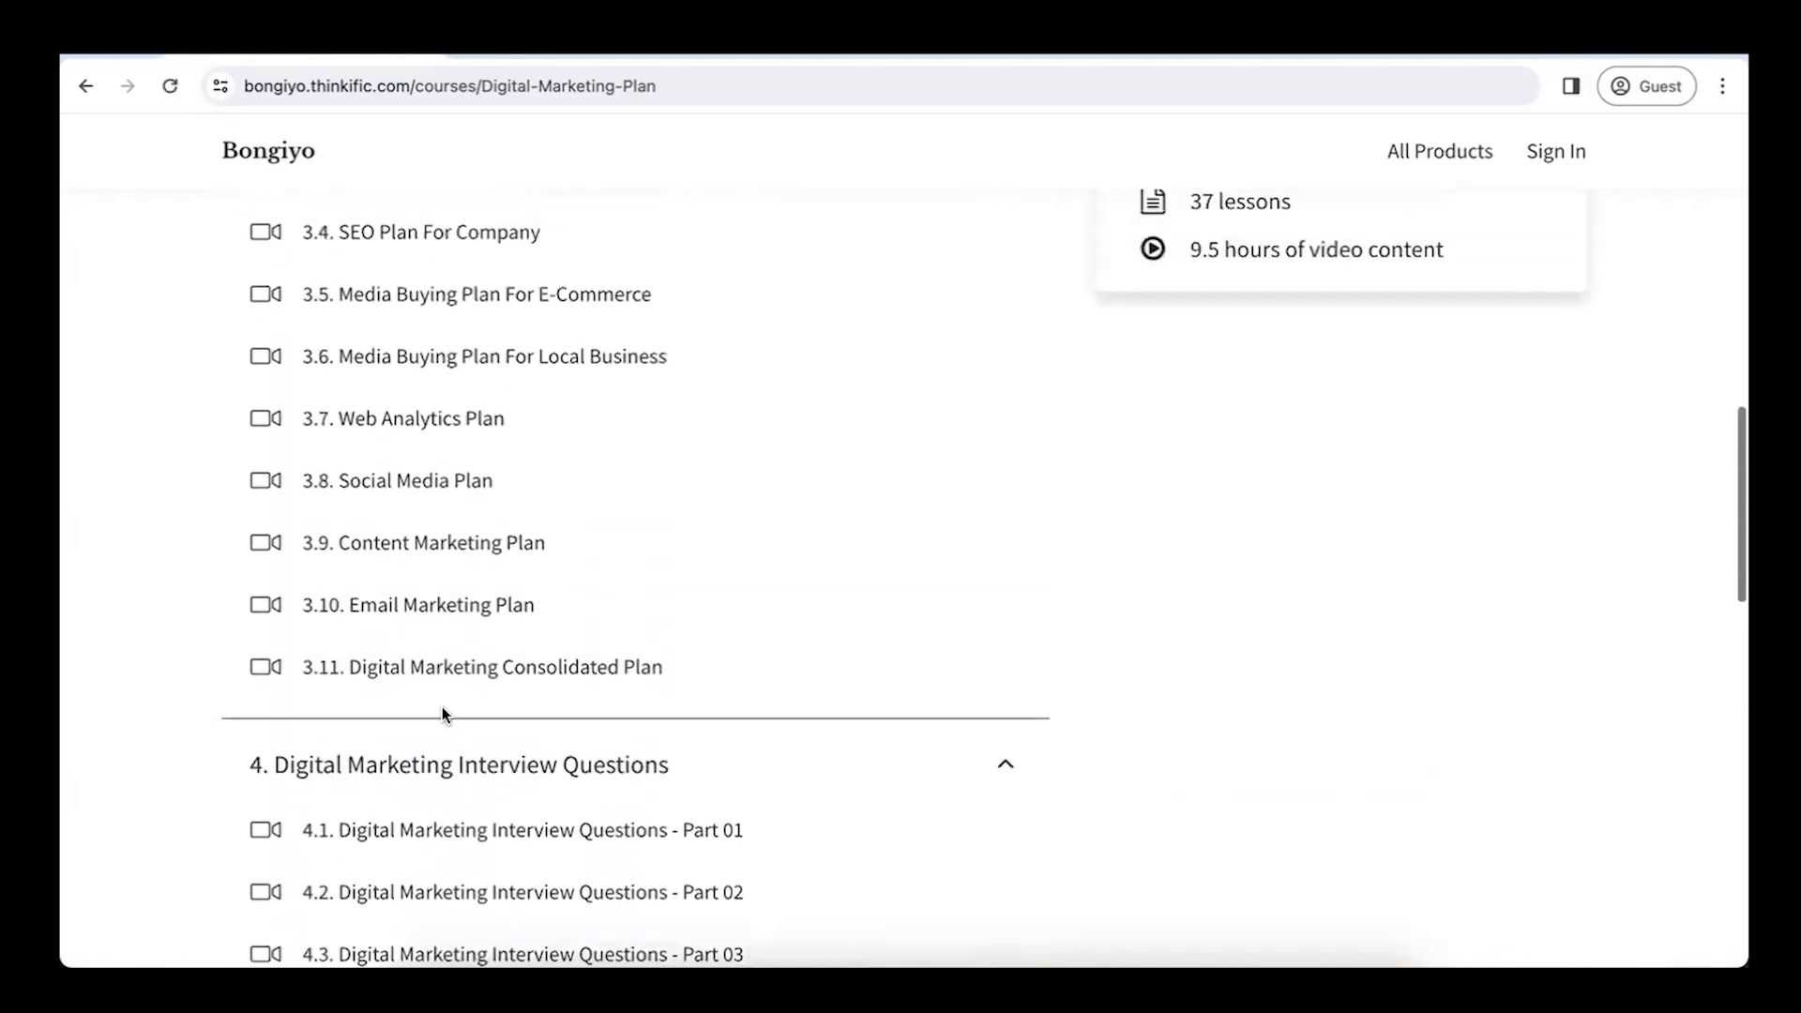
{"action": "scroll", "coordinate": [442, 713], "scroll_direction": "up", "scroll_amount": 1}
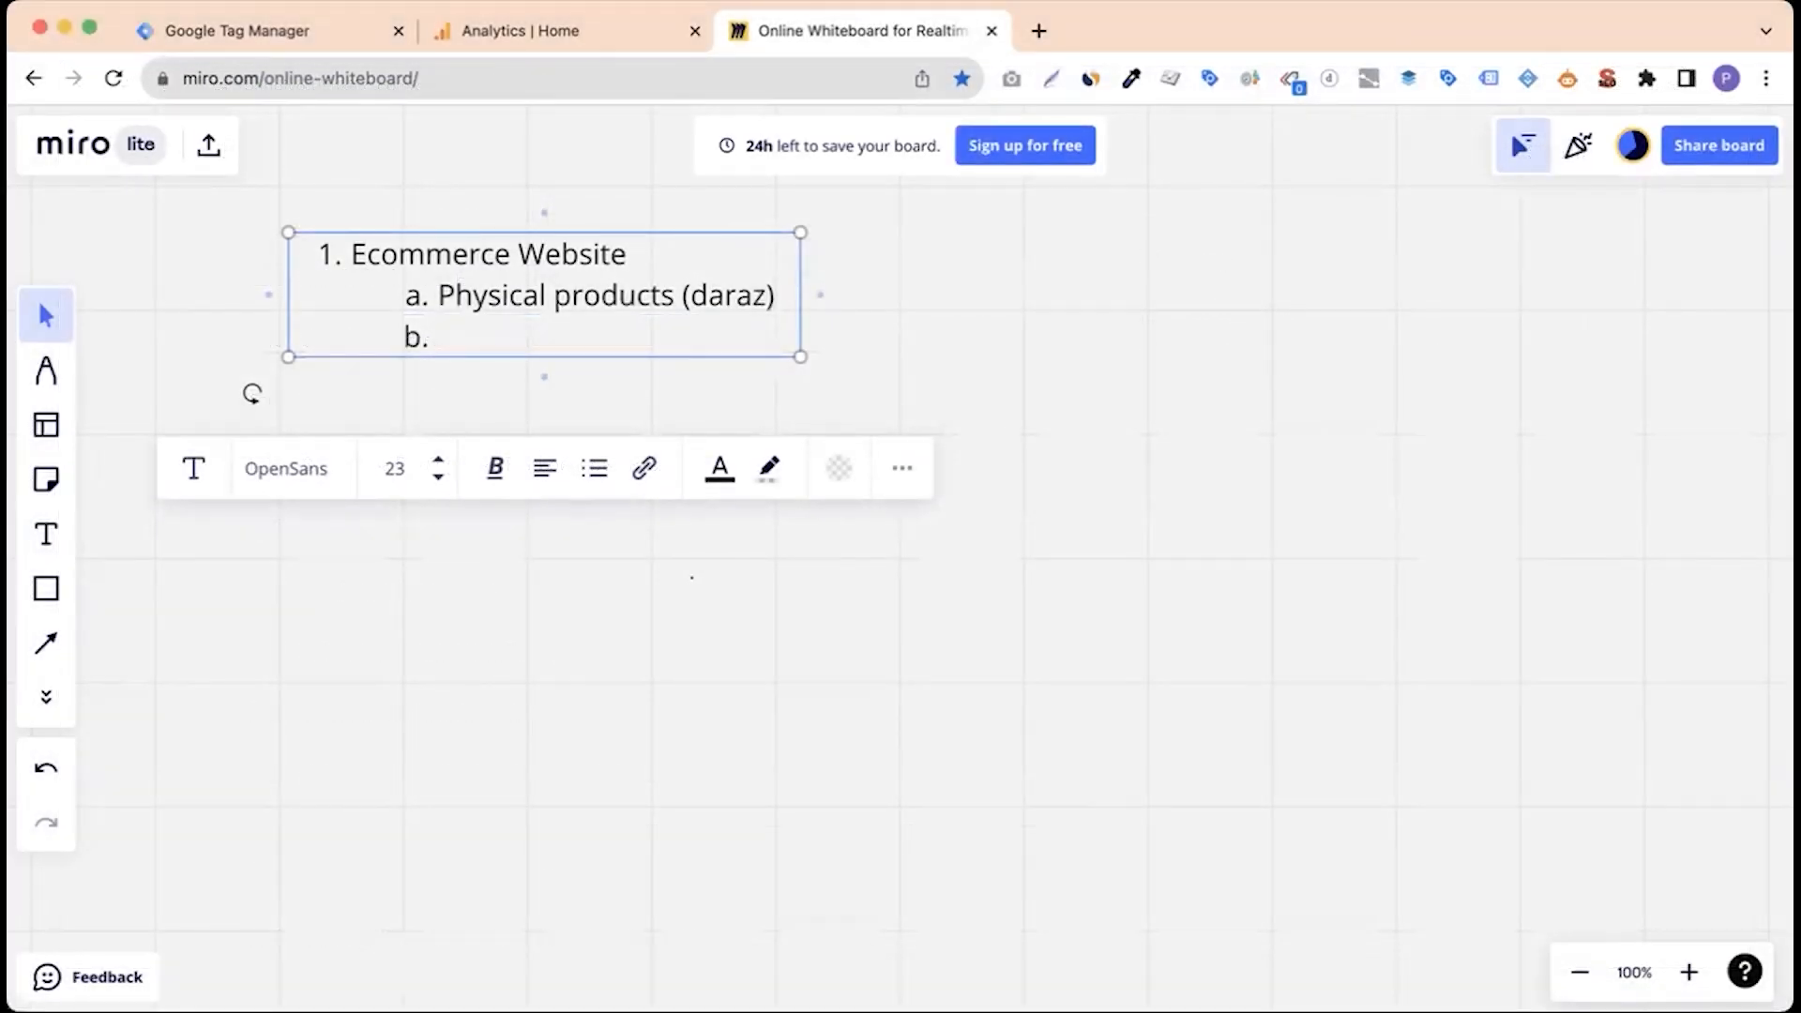
On the Miro board, add the sub-items "Digital product (appsumo)" and "Course (bongiyo / udemy)" under Ecommerce Website.
{"action": "type", "text": "Digital product ("}
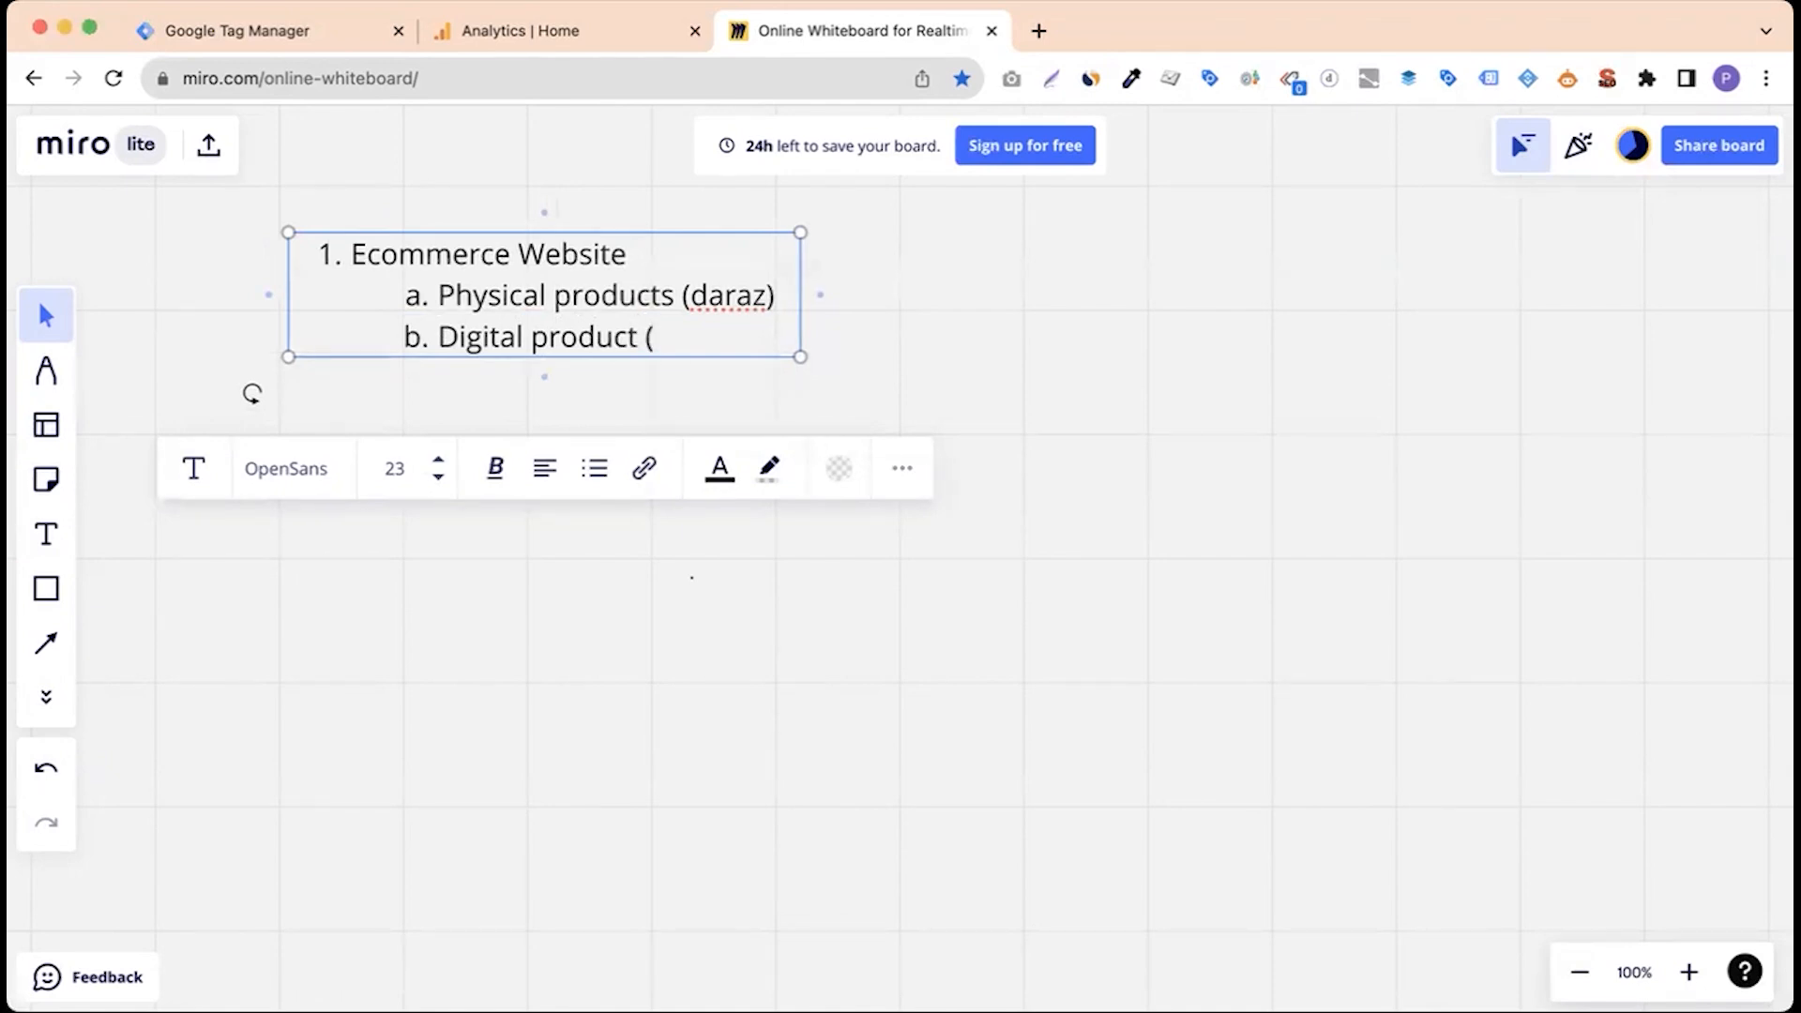
{"action": "type", "text": "appsumo)"}
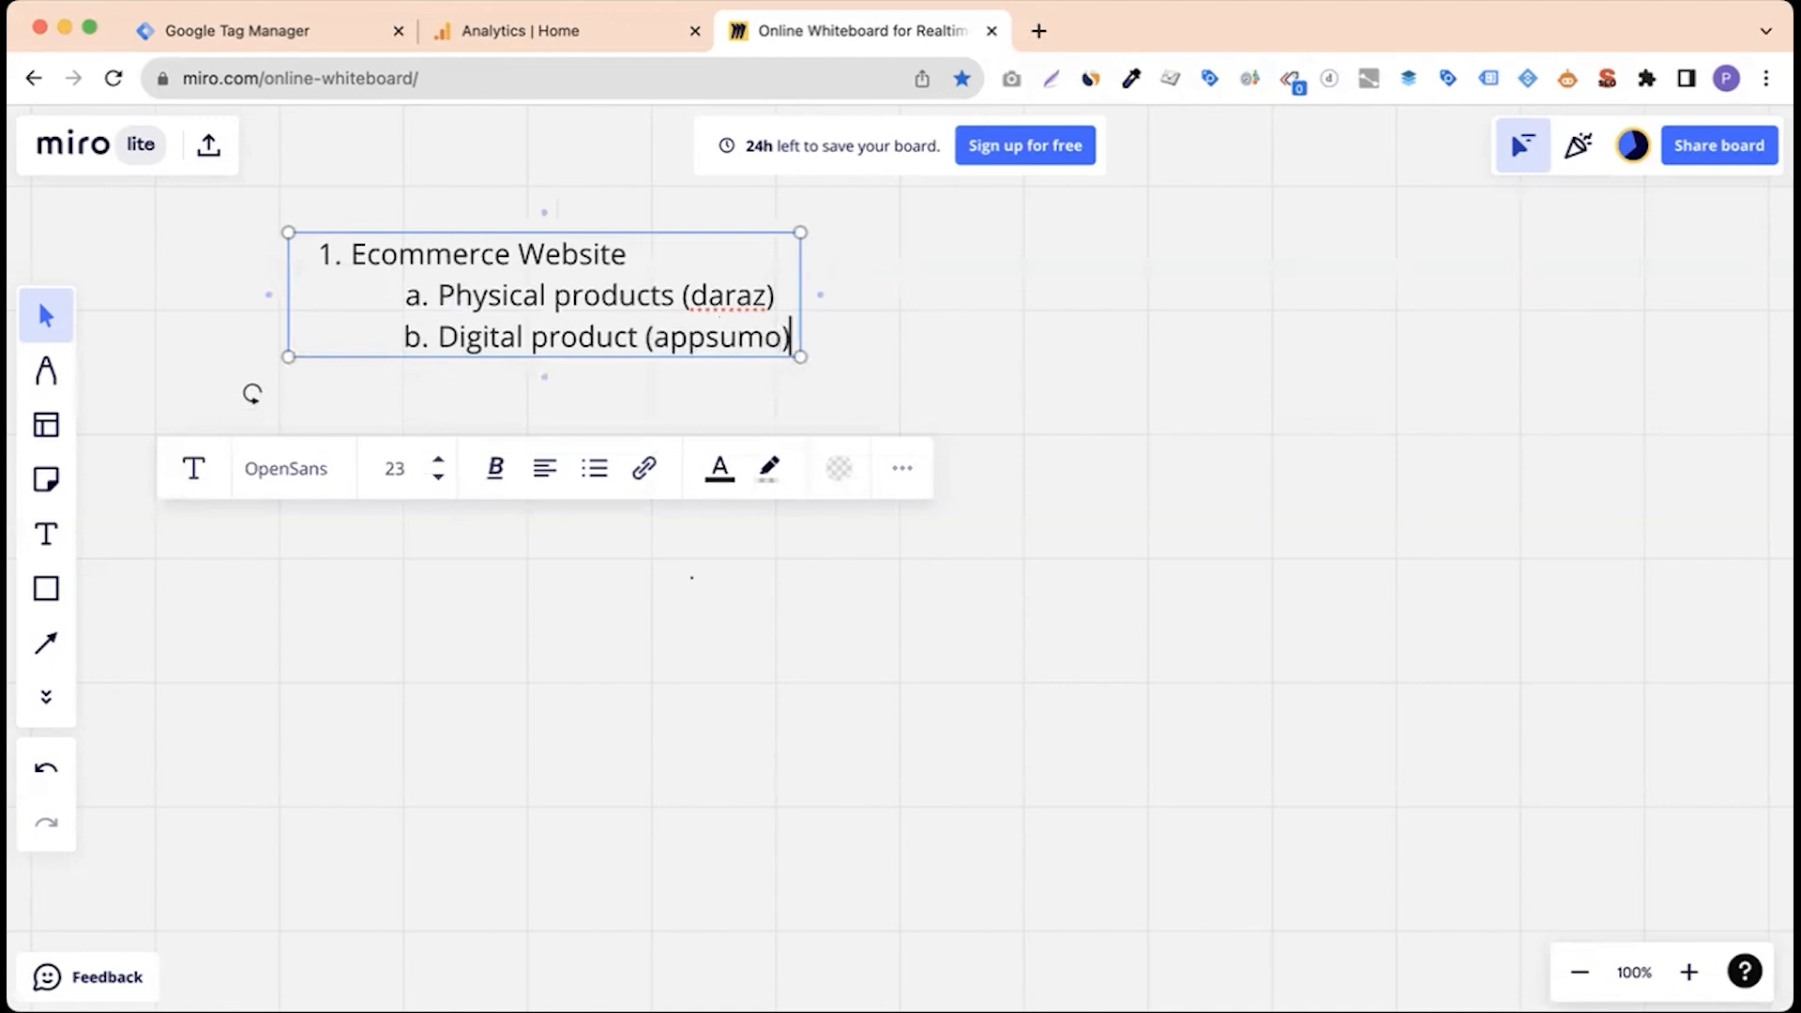
{"action": "key", "text": "Return"}
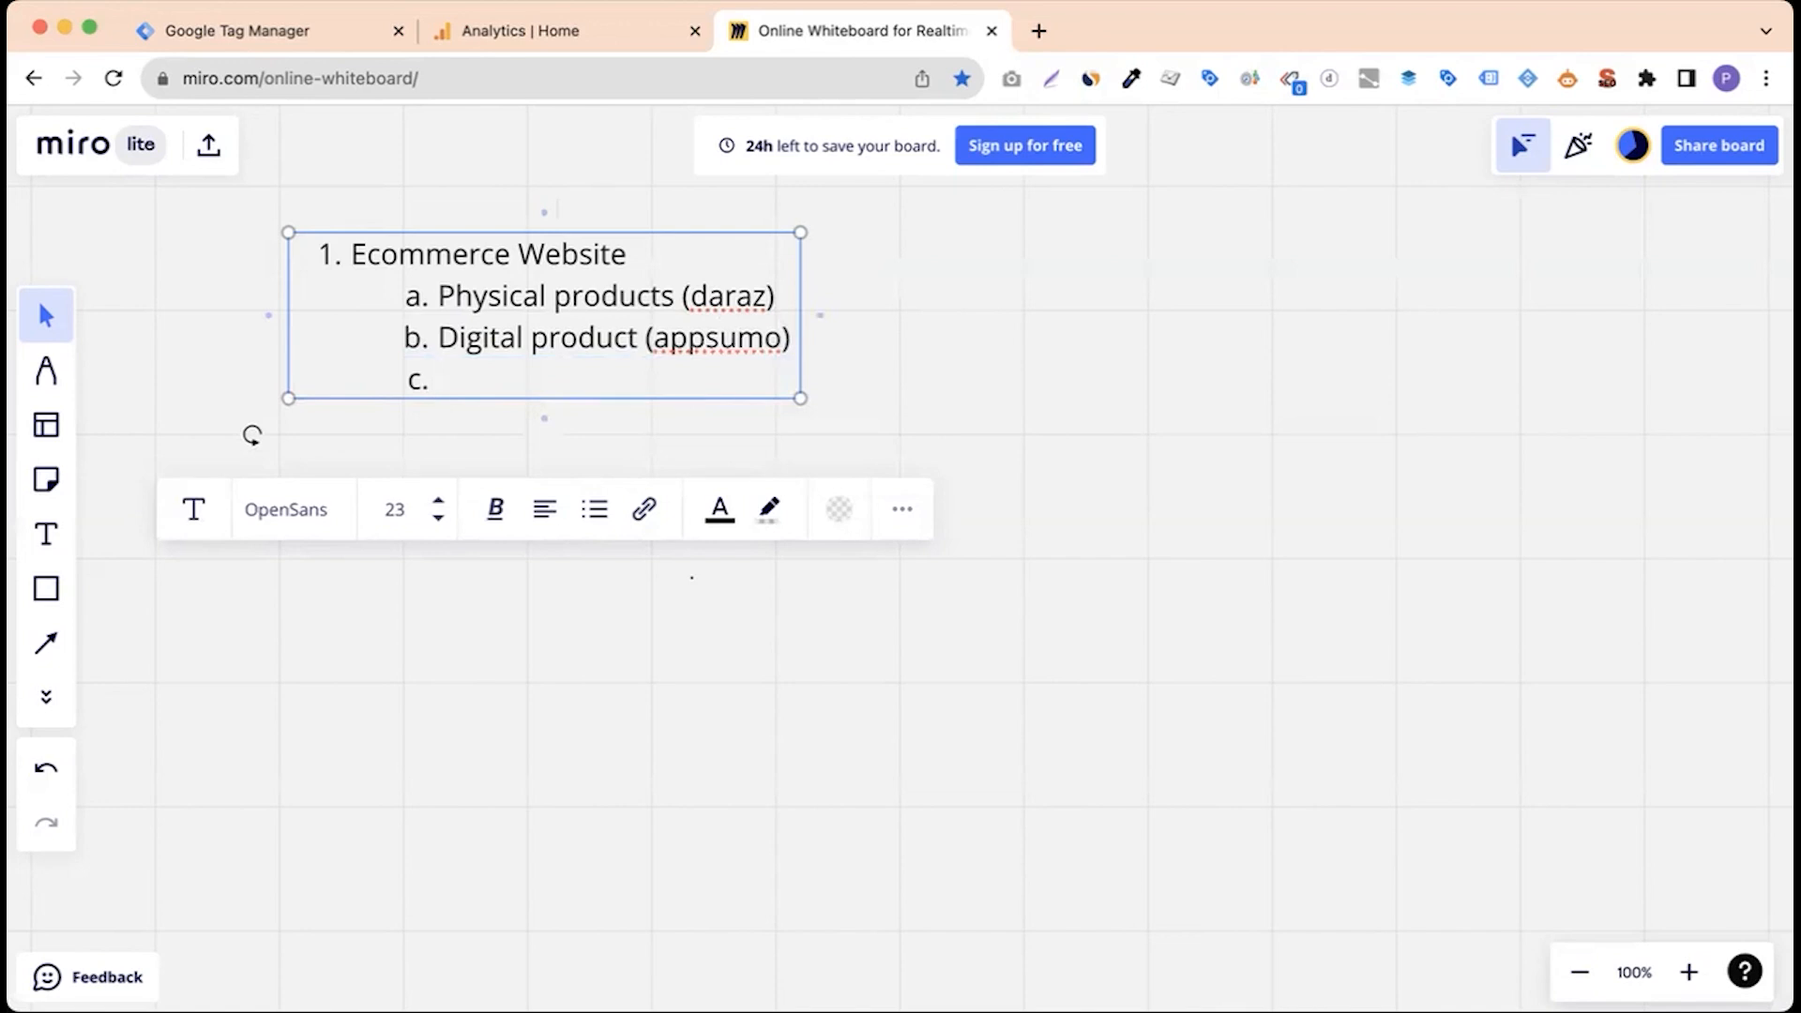
{"action": "type", "text": "Course (bong"}
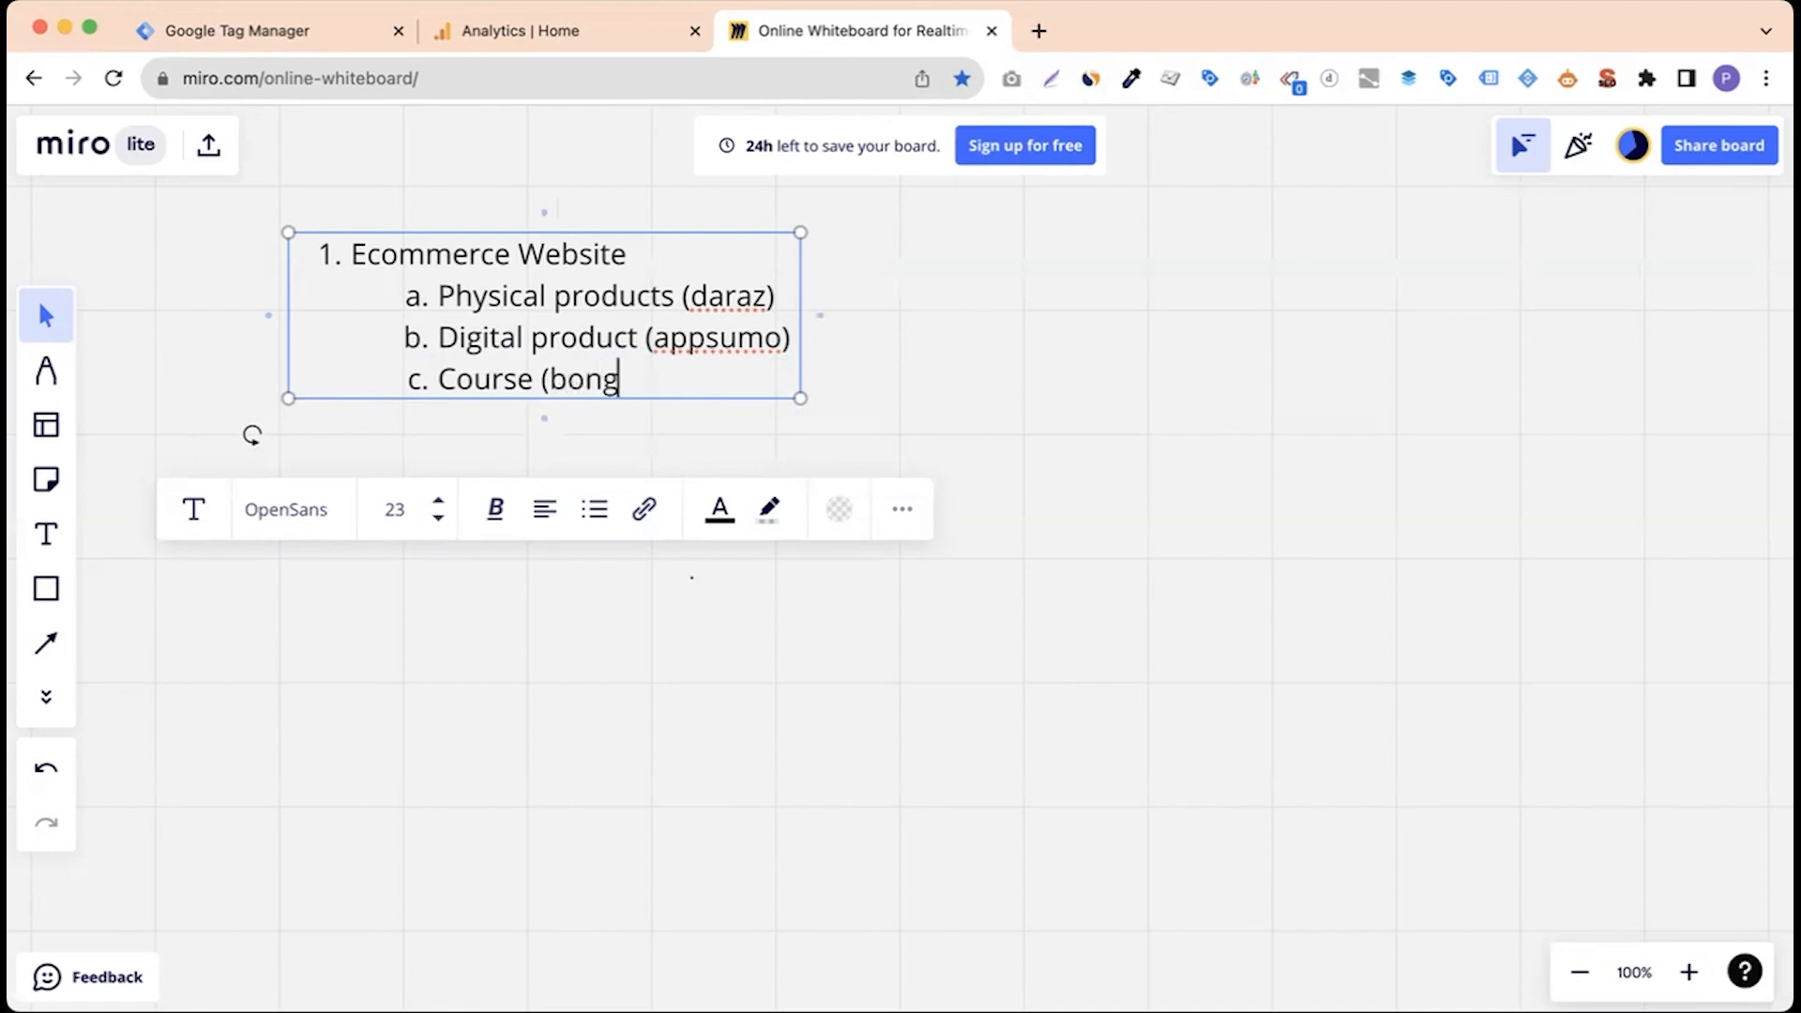
{"action": "type", "text": "iyo / udemy)"}
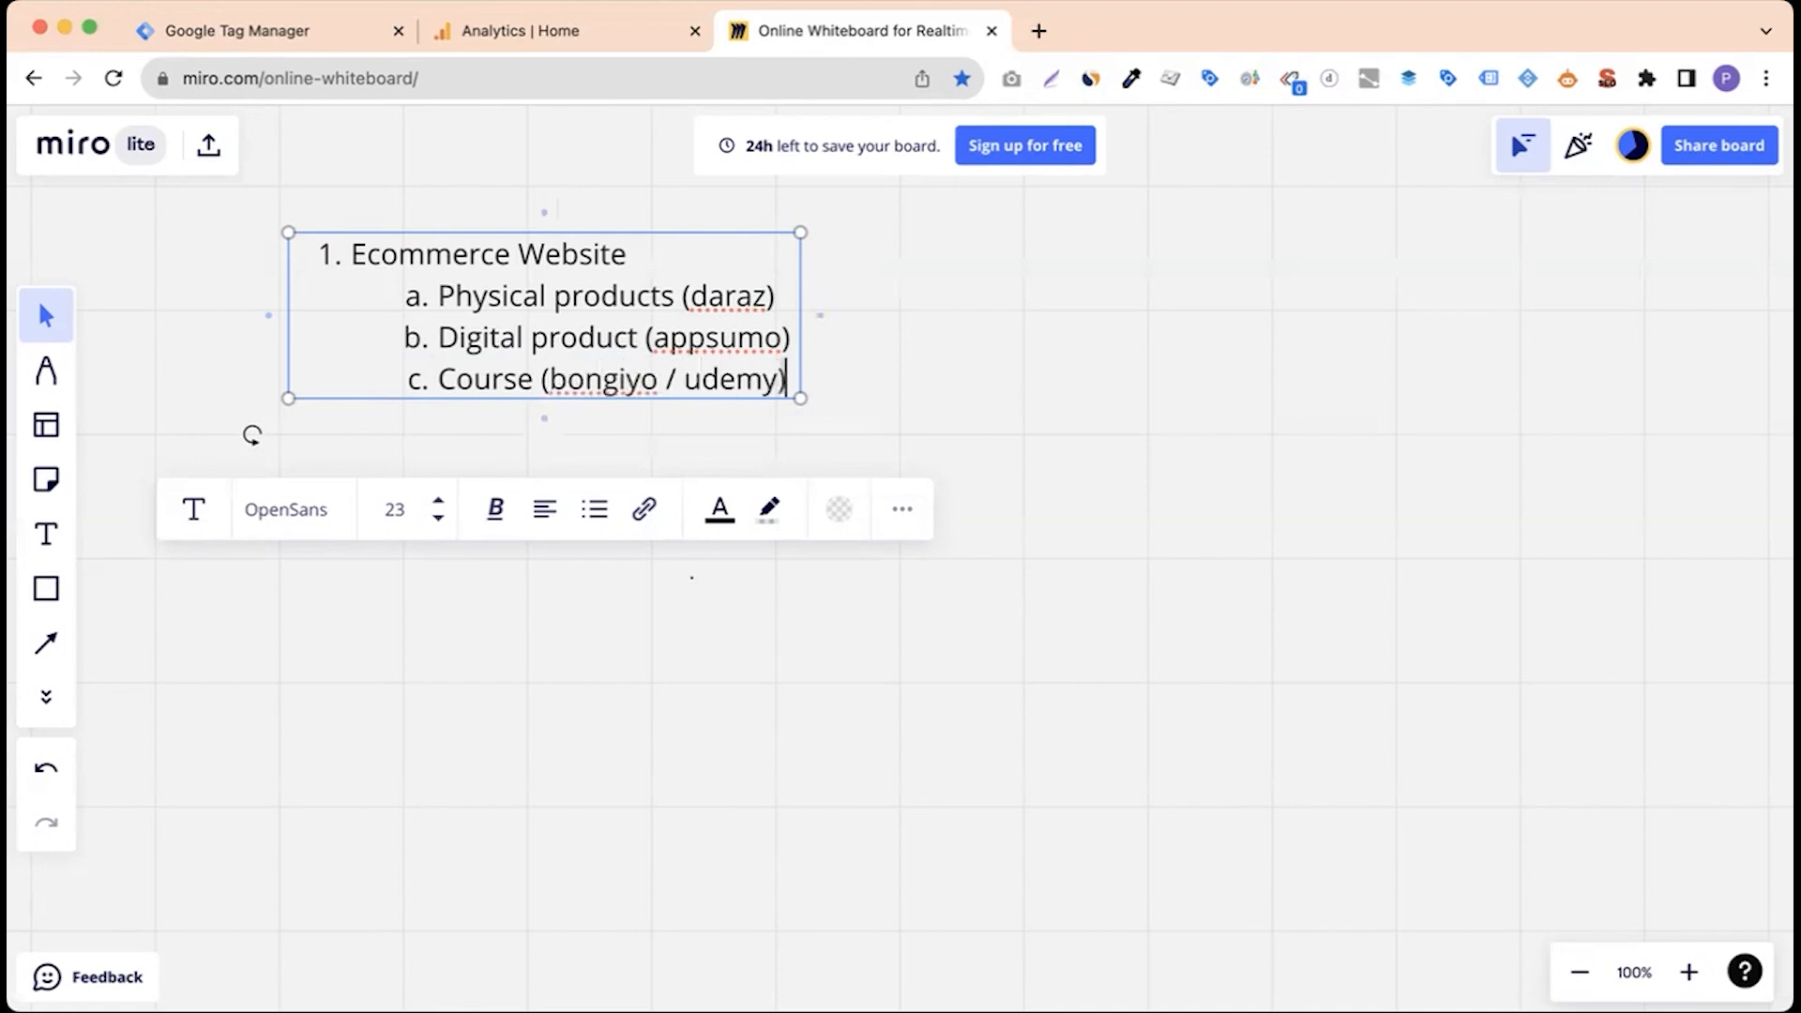
{"action": "key", "text": "Return"}
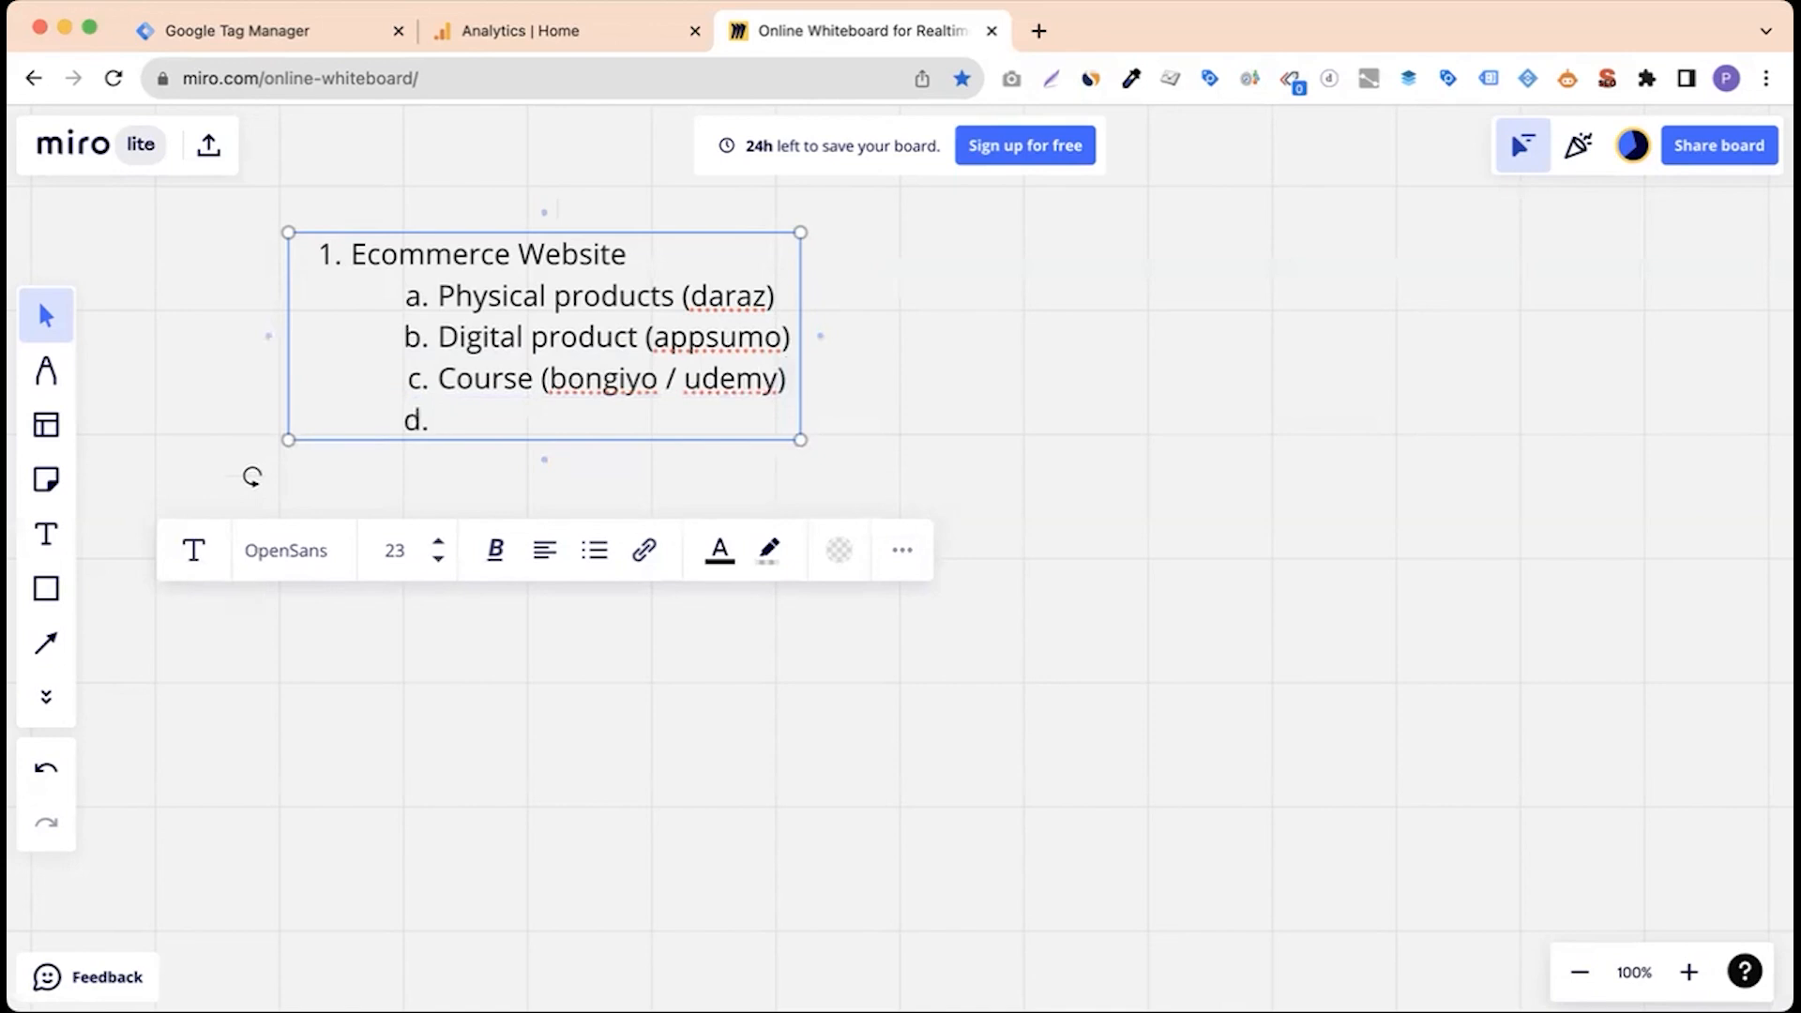
Write "Service (online purchase)" as sub-item d under Ecommerce Website.
{"action": "type", "text": "Service (onl"}
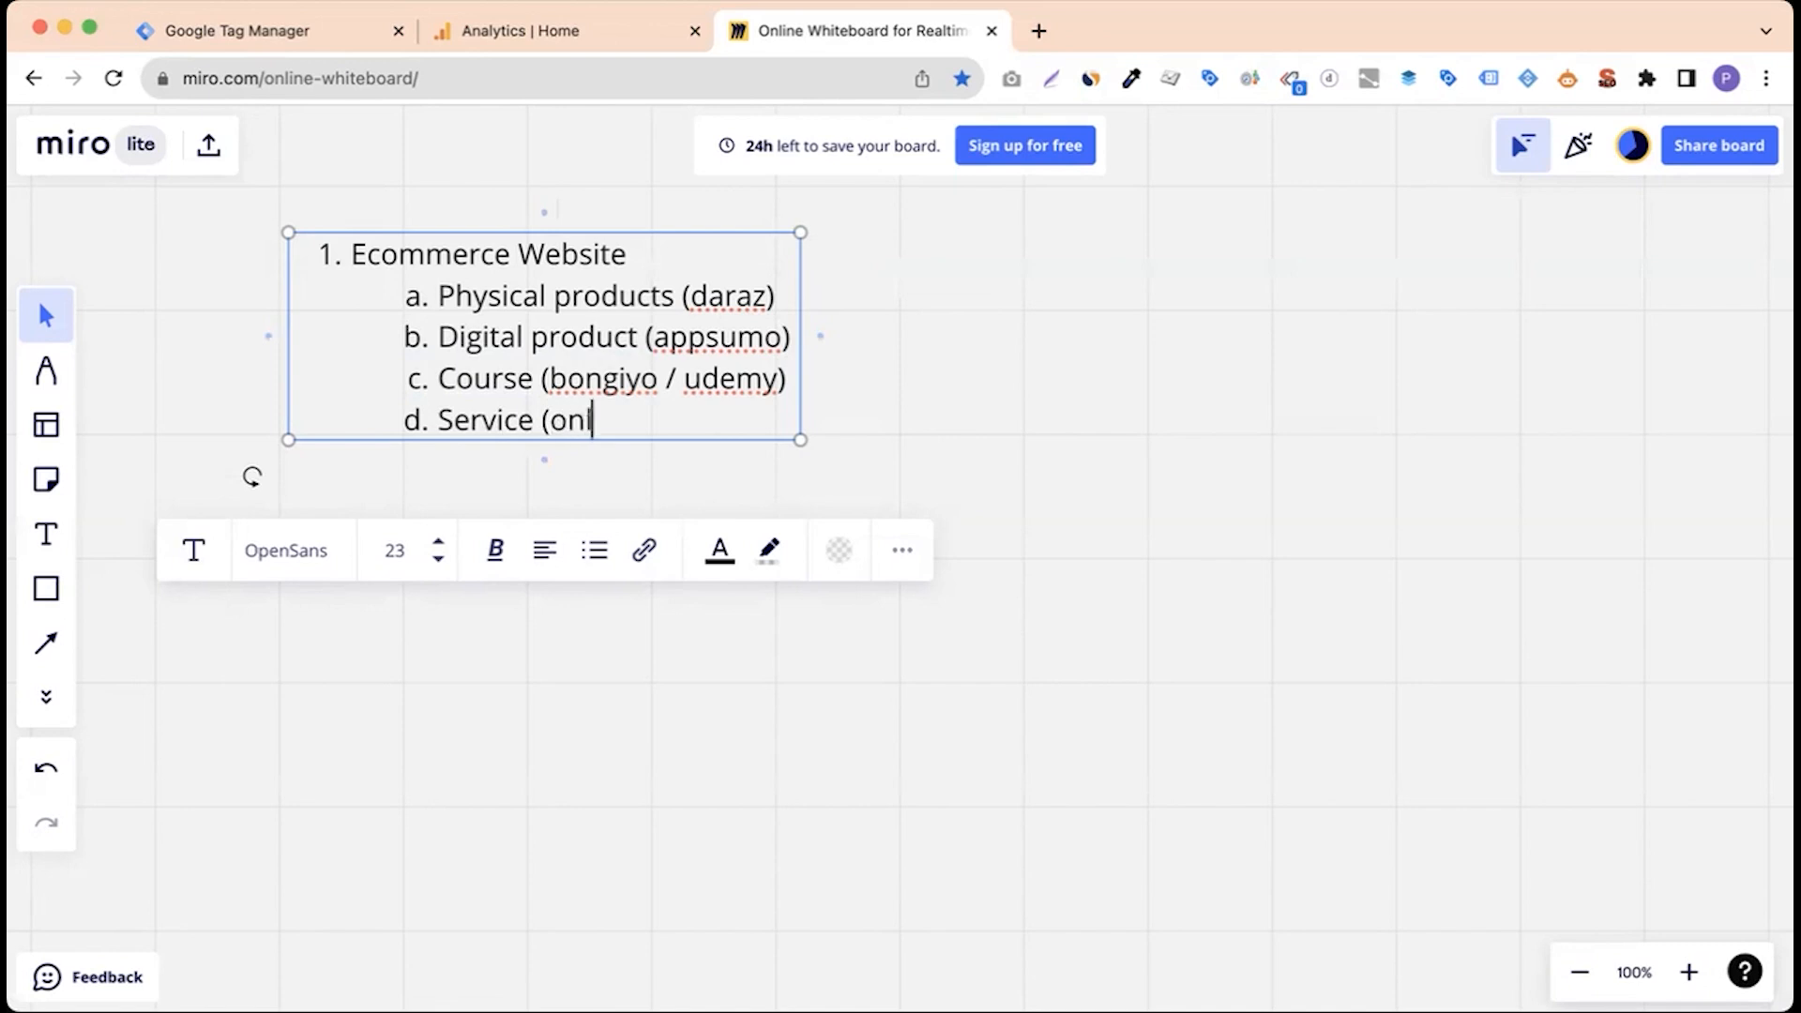
{"action": "type", "text": "ine purcha"}
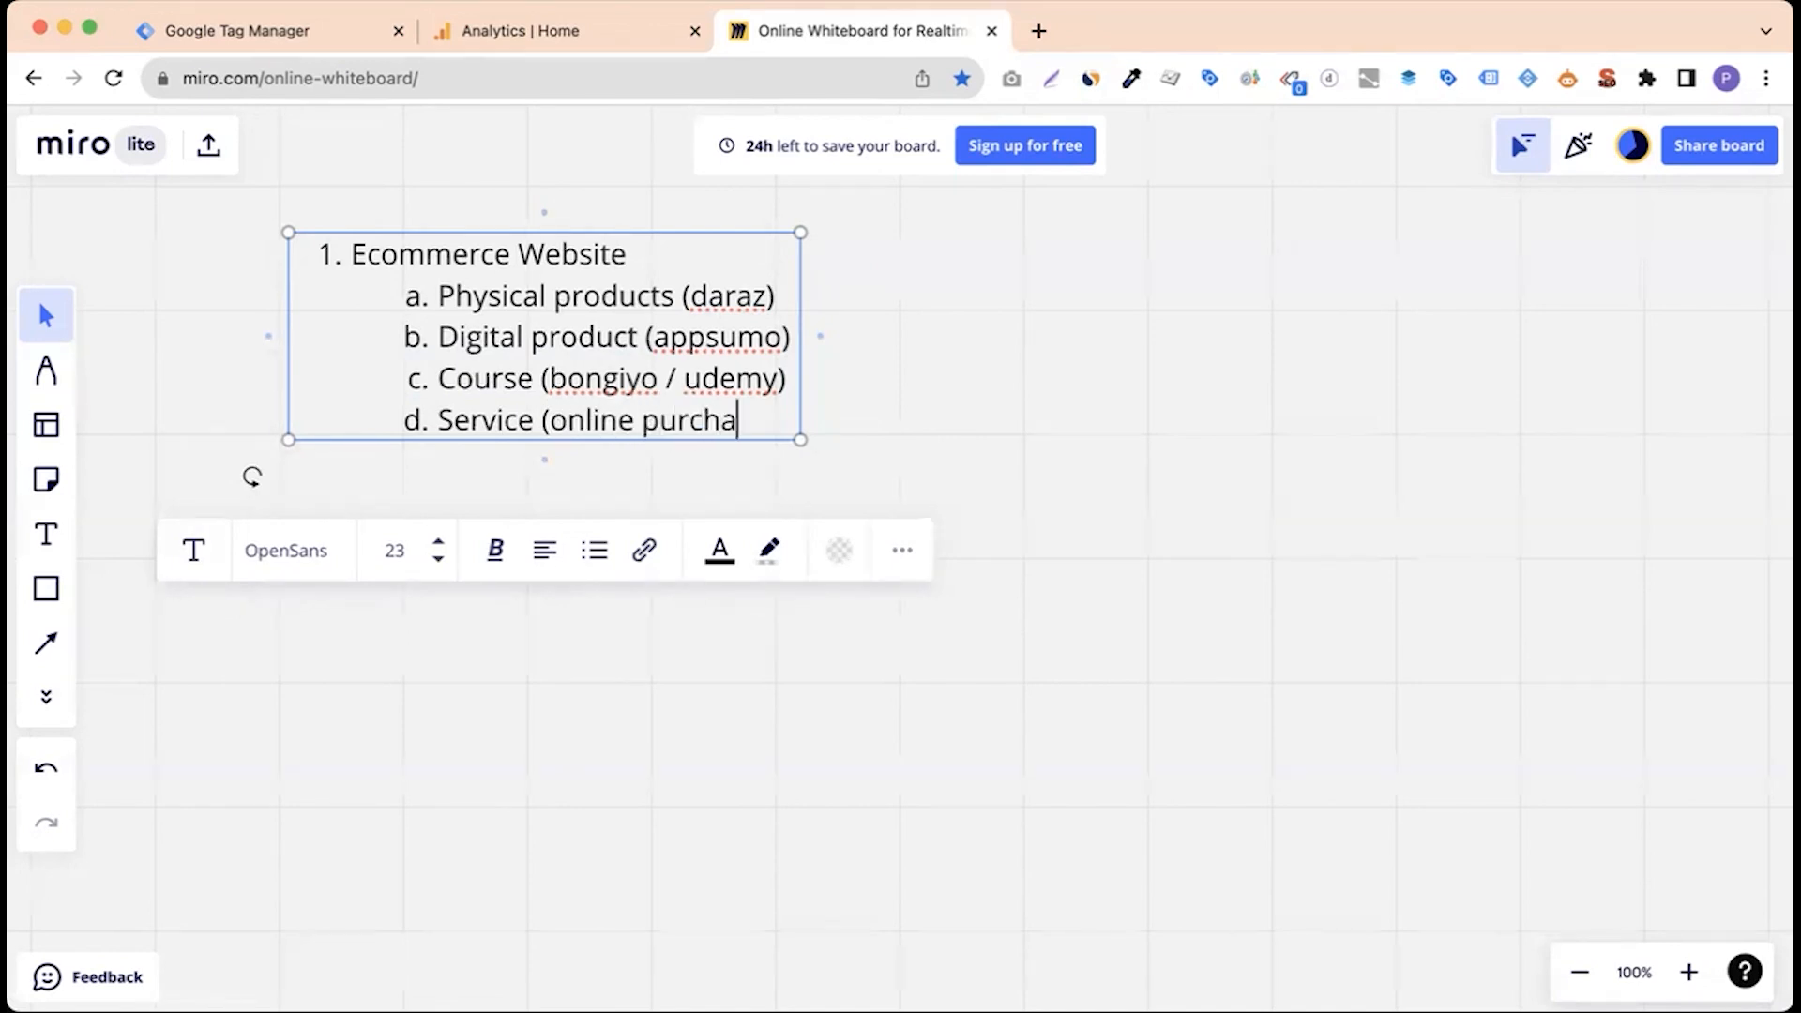
{"action": "type", "text": "se)"}
Add "Local business" as the second top-level item of the numbered list.
{"action": "key", "text": "Return"}
{"action": "type", "text": "2. "}
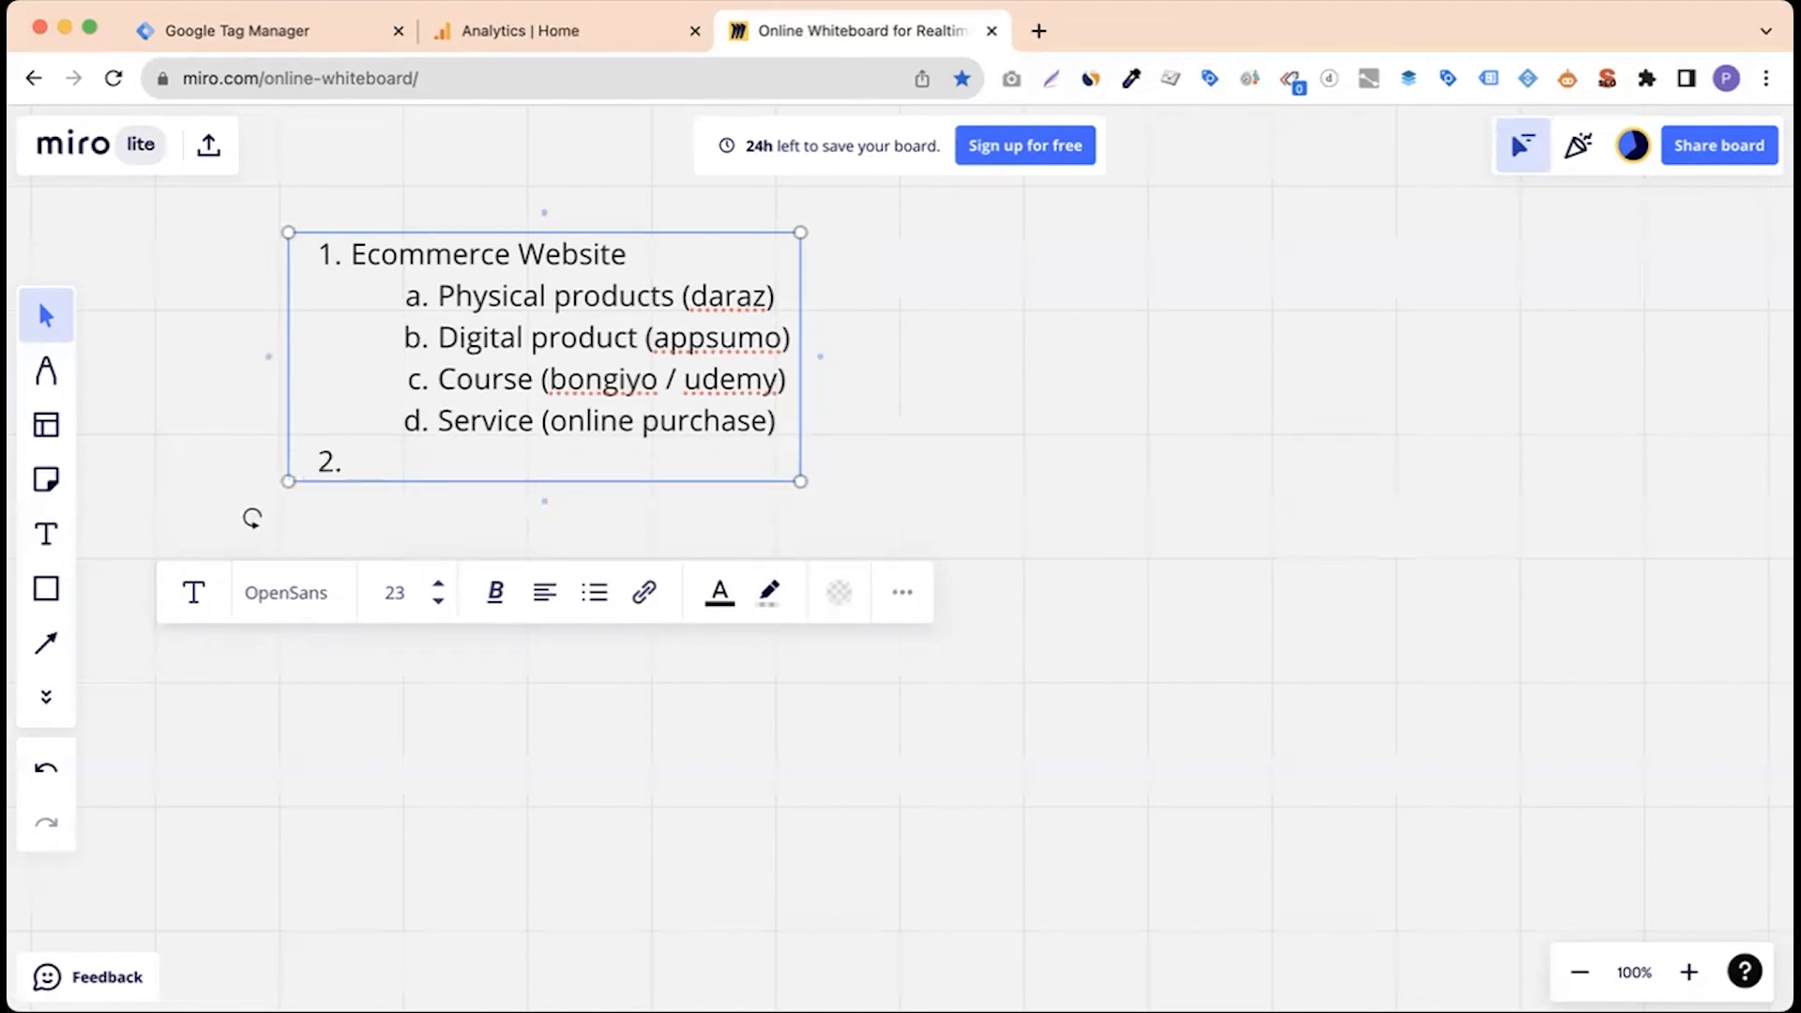
{"action": "type", "text": "Loca"}
{"action": "type", "text": "l business"}
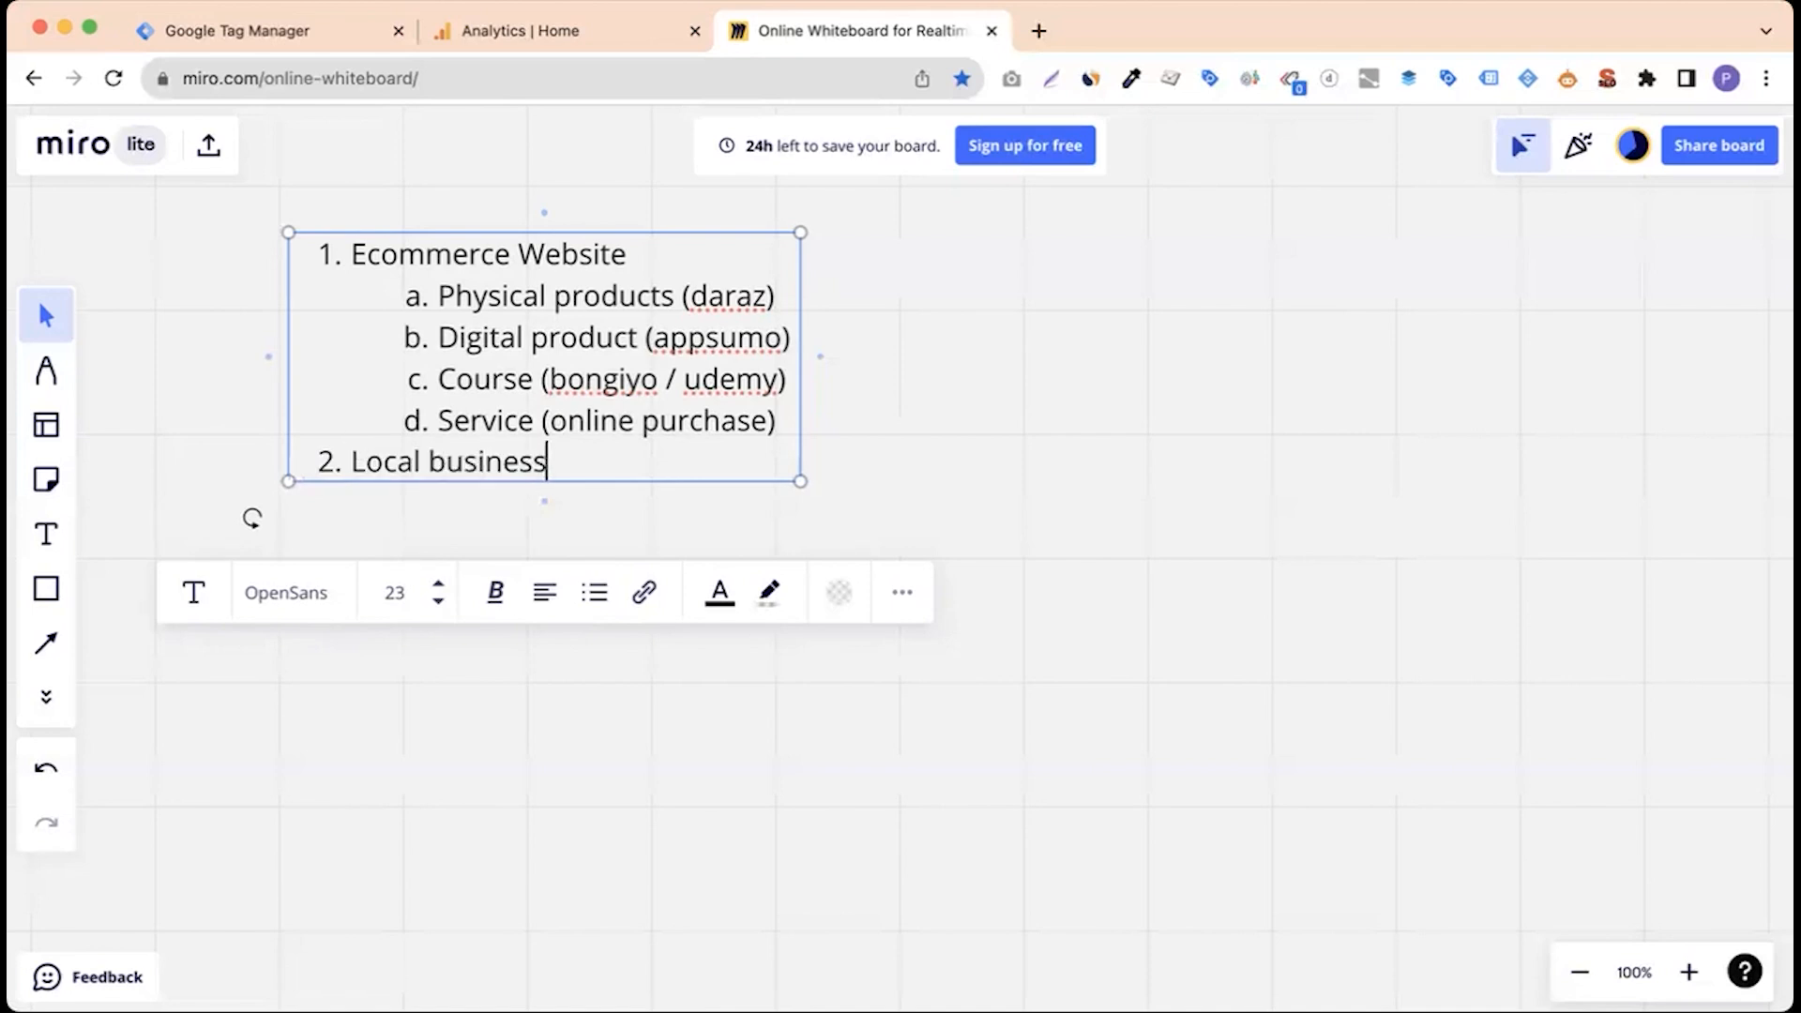
Add the sub-items "phone call" and "lead form tracking" under Local business in the numbered list.
{"action": "key", "text": "Return"}
{"action": "key", "text": "Tab"}
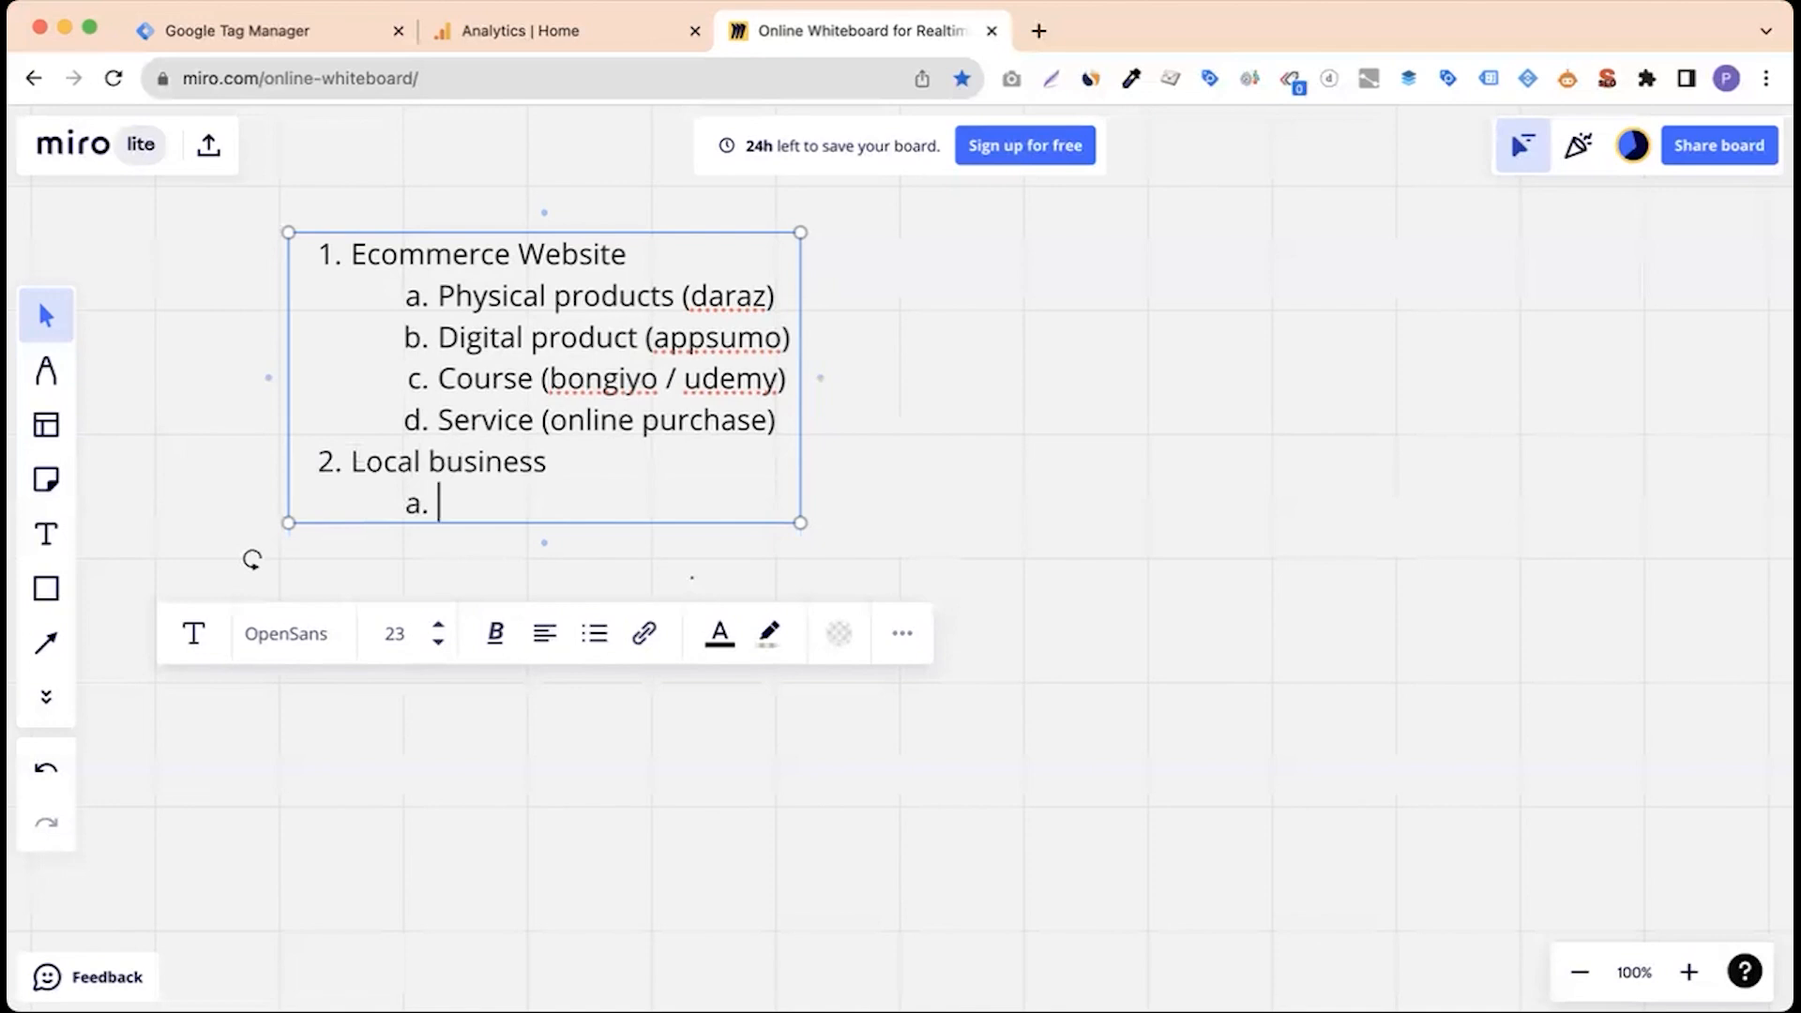
{"action": "type", "text": "phone call"}
{"action": "key", "text": "Return"}
{"action": "type", "text": "lea"}
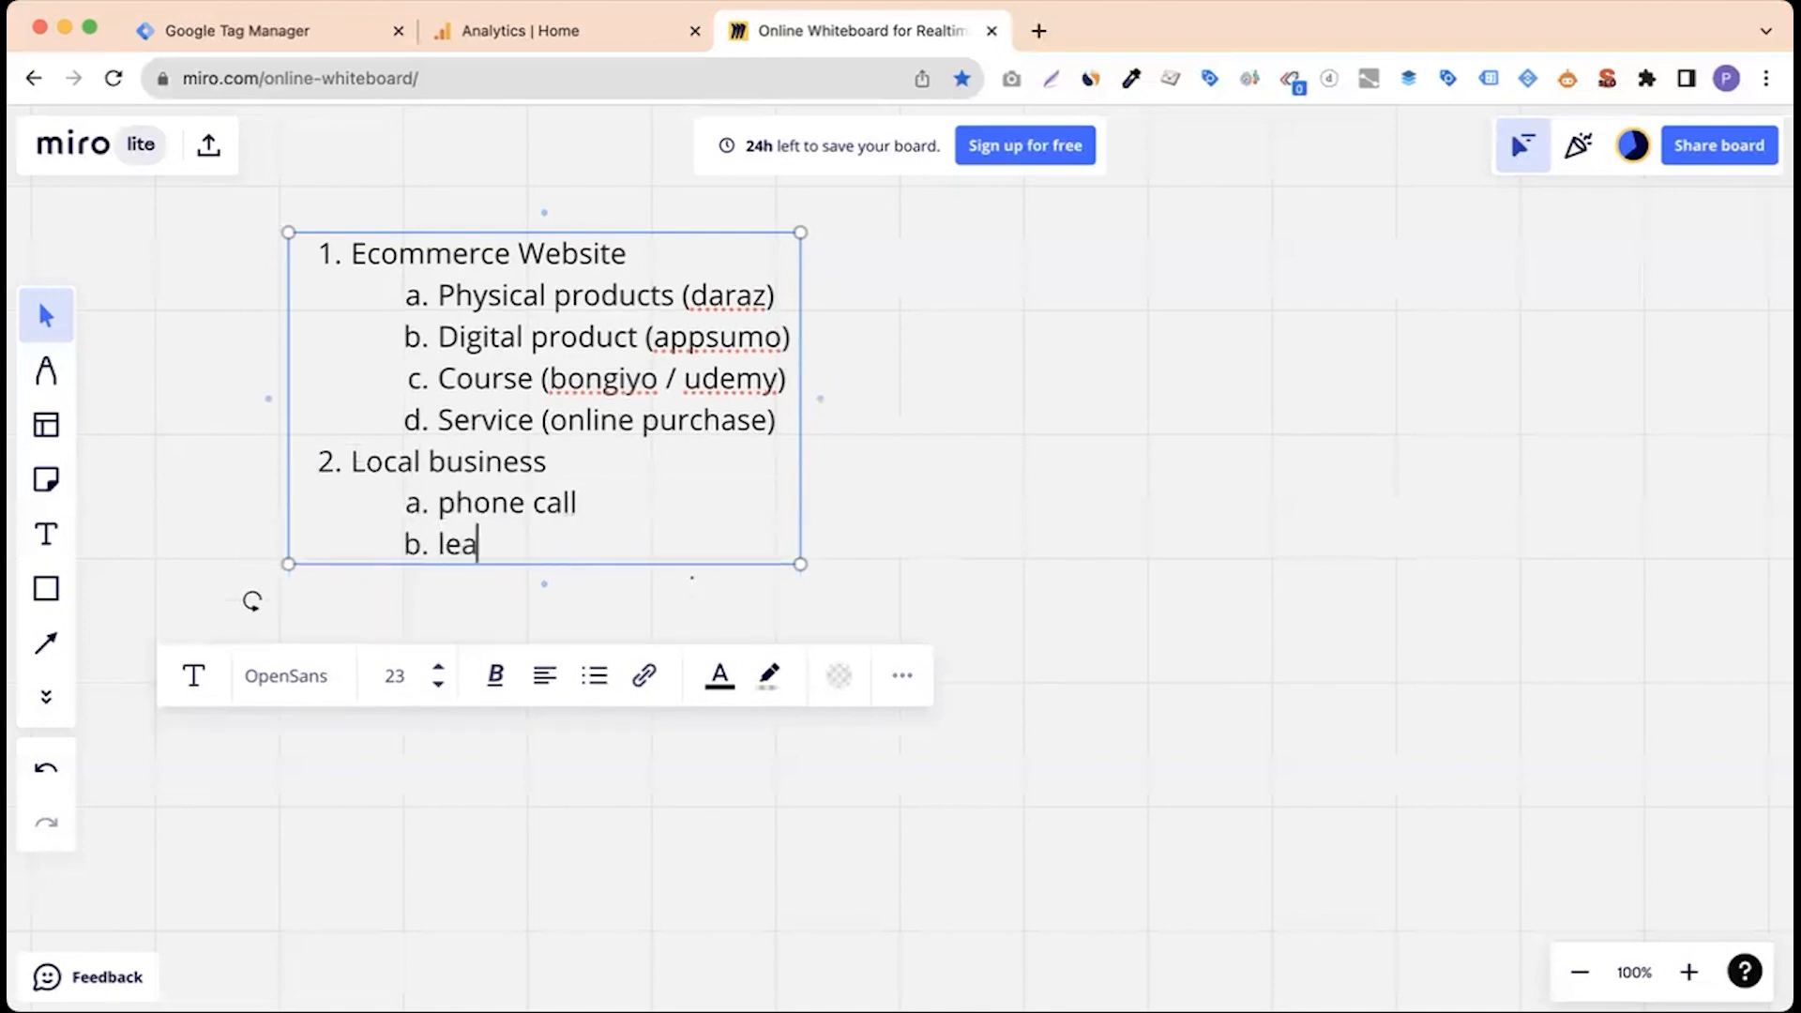
{"action": "type", "text": "d form tracking"}
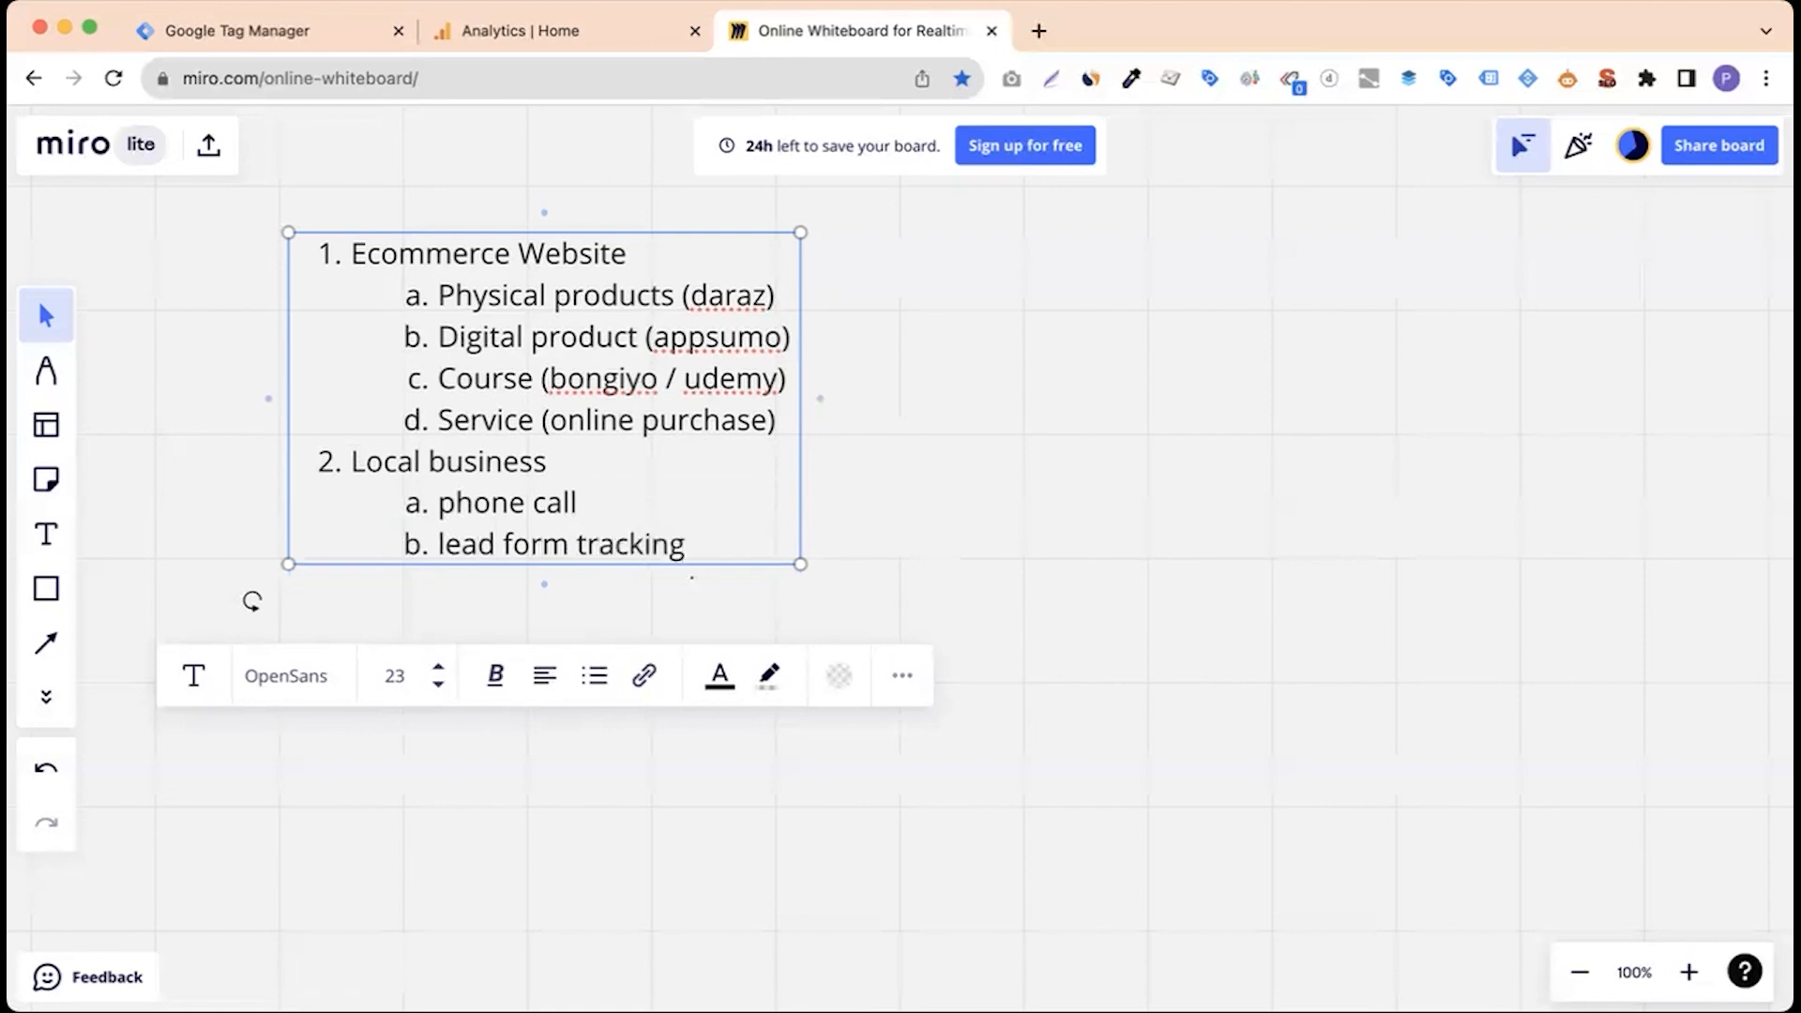
{"action": "key", "text": "Return"}
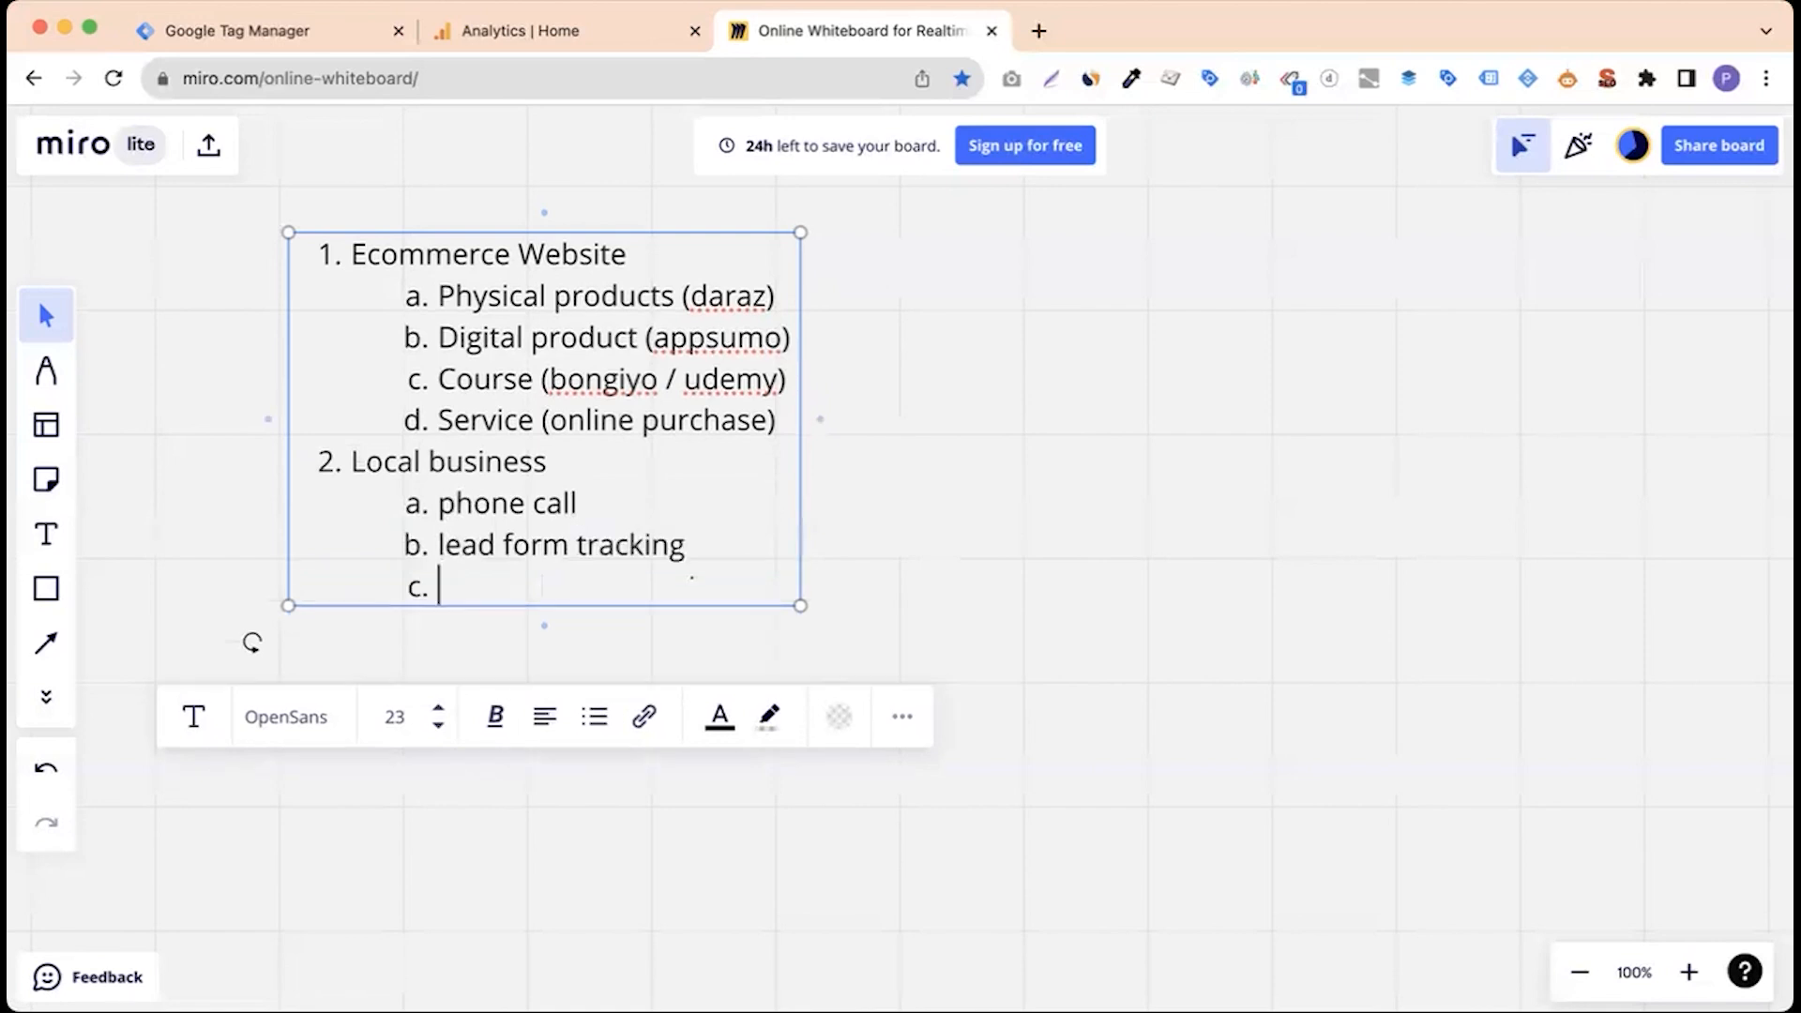
Insert a bullet reading "purchase tracking" directly below Ecommerce Website, above its lettered sub-items.
{"action": "left_click", "coordinate": [642, 272]}
{"action": "key", "text": "Return"}
{"action": "key", "text": "BackSpace"}
{"action": "type", "text": "- "}
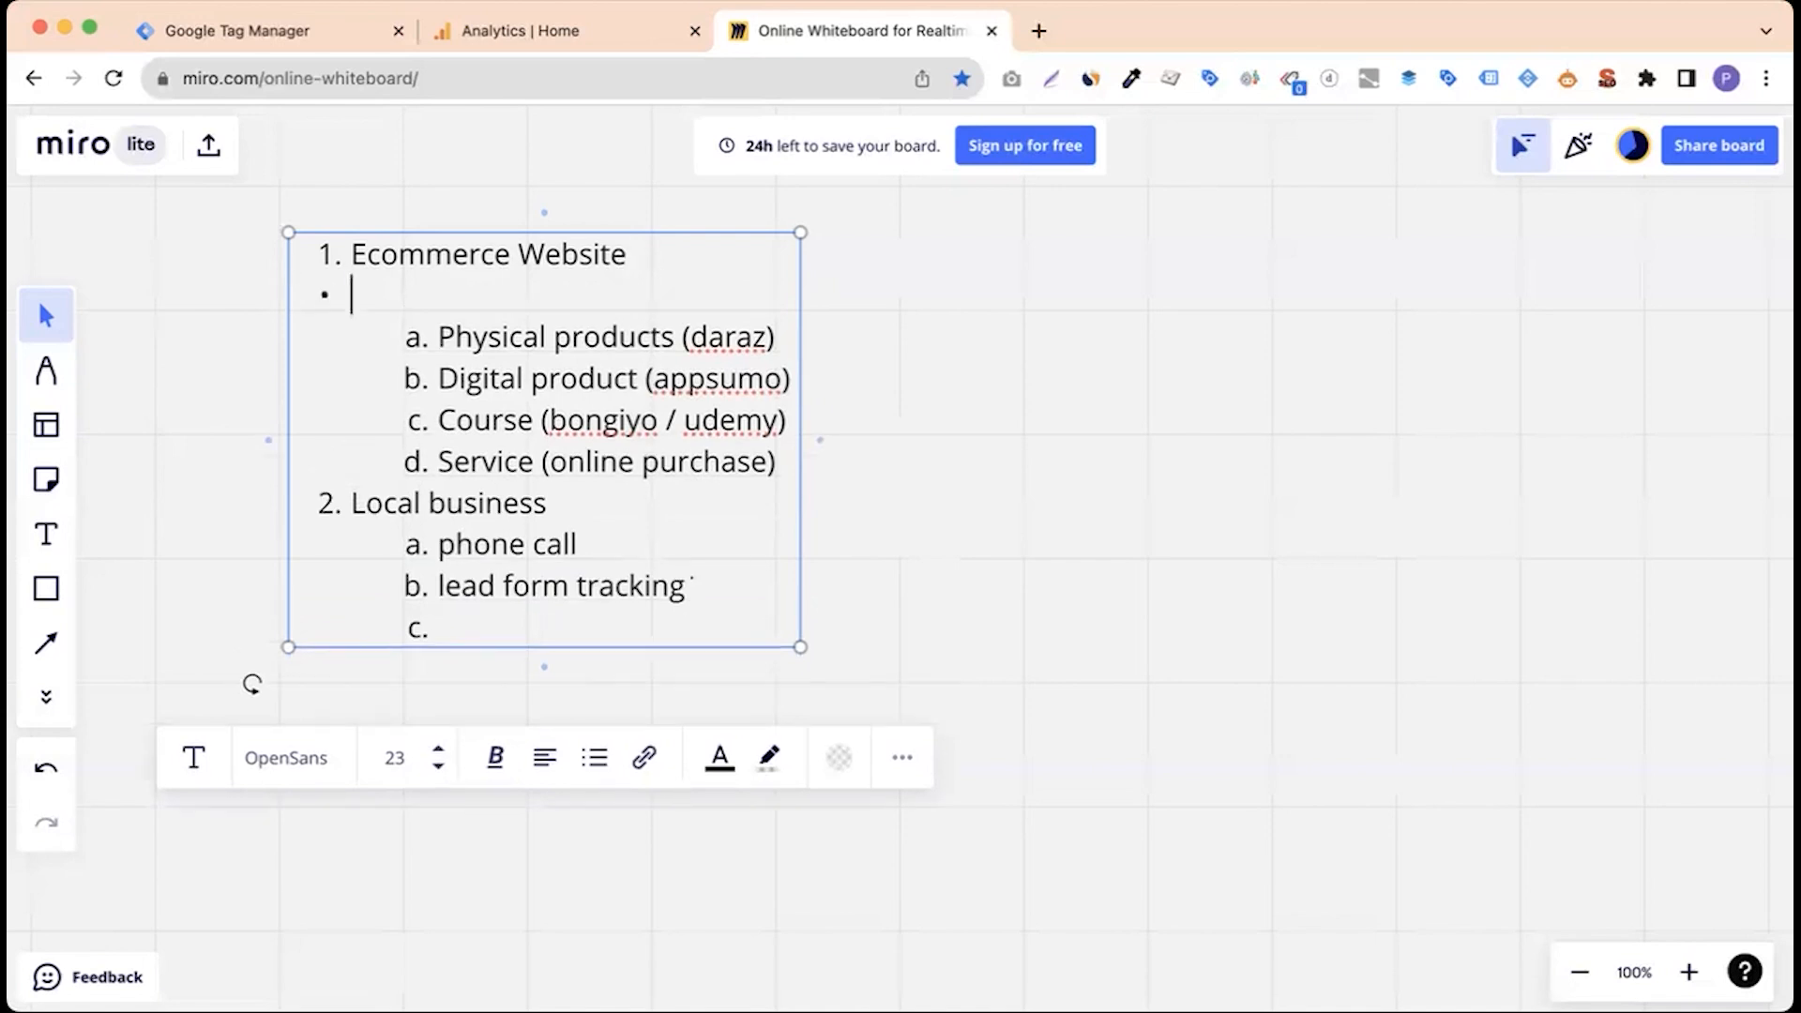
{"action": "type", "text": "purchase tracking"}
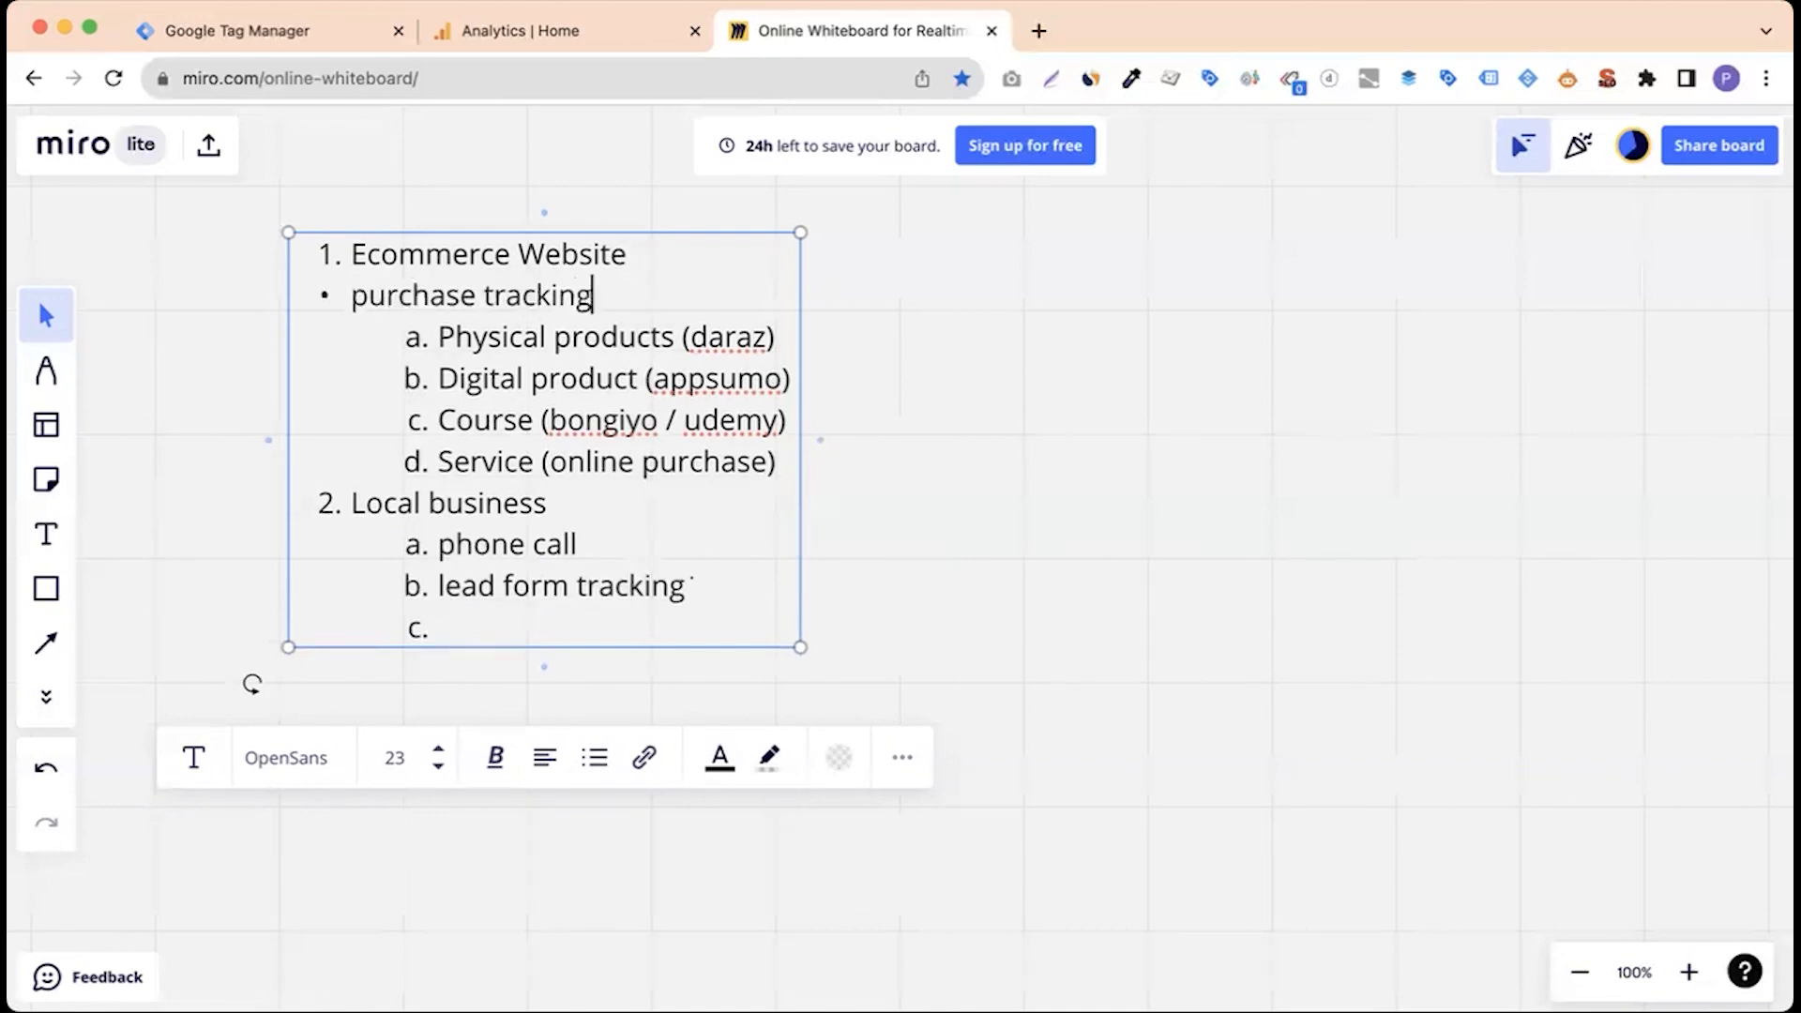
Replace the empty sub-item at the end of the list with the third top-level item "SaaS business".
{"action": "left_click_drag", "start_coordinate": [452, 253], "coordinate": [619, 419]}
{"action": "left_click", "coordinate": [619, 419]}
{"action": "left_click", "coordinate": [510, 627]}
{"action": "key", "text": "BackSpace"}
{"action": "type", "text": "3. SaaS businee"}
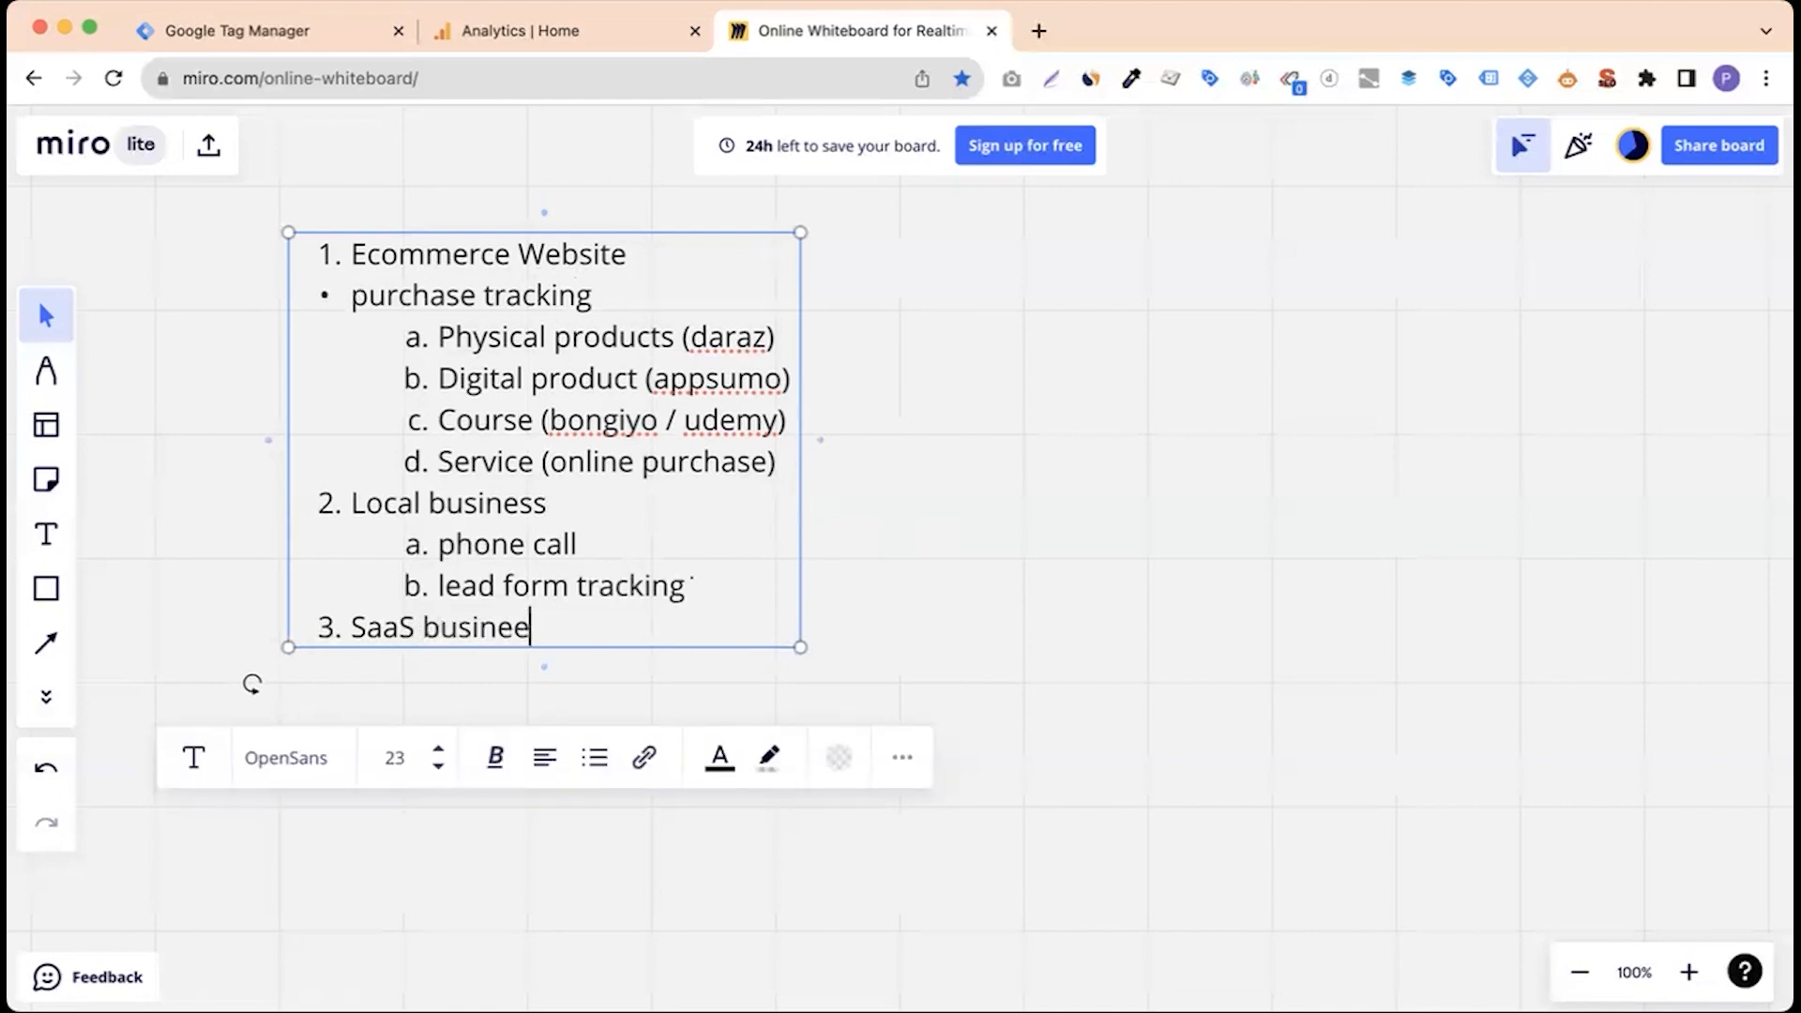
{"action": "key", "text": "BackSpace"}
{"action": "type", "text": "ss"}
{"action": "left_click", "coordinate": [900, 456]}
{"action": "left_click", "coordinate": [427, 292]}
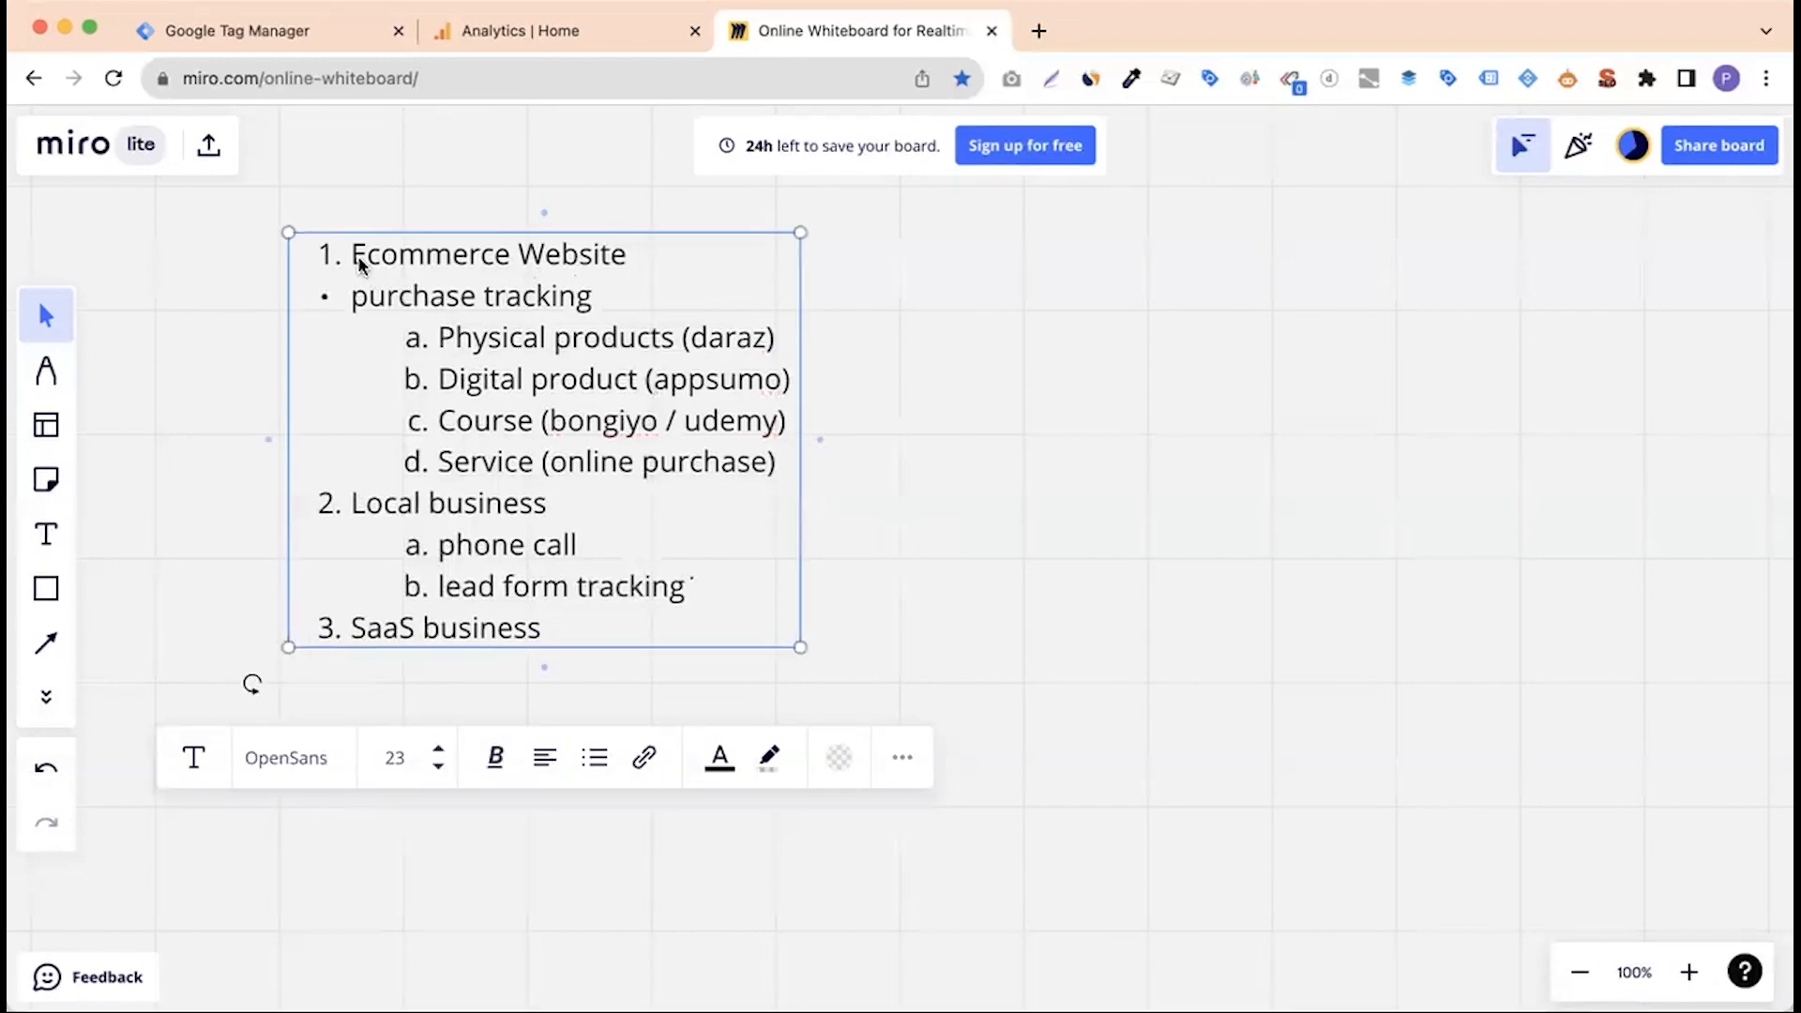
{"action": "double_click", "coordinate": [421, 302]}
{"action": "left_click", "coordinate": [437, 336]}
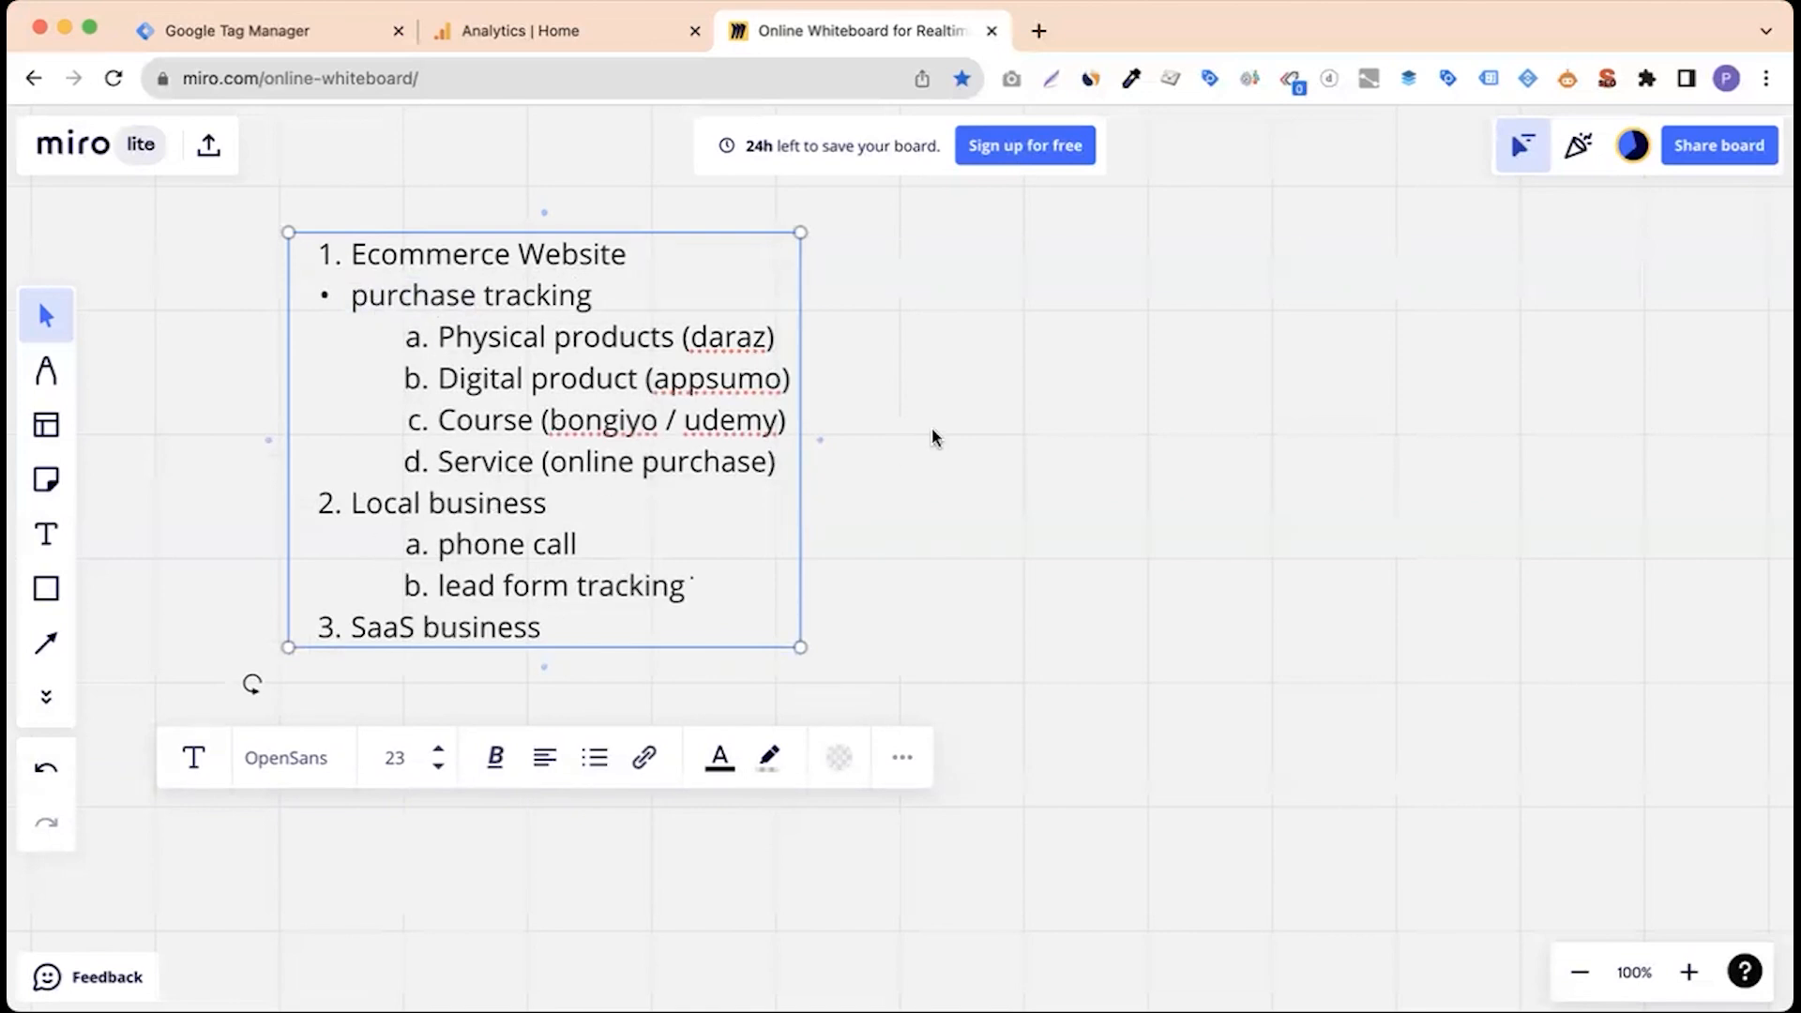
{"action": "left_click", "coordinate": [506, 885]}
Draw a rectangle in the empty area below the list and label it "View list of products / Category".
{"action": "scroll", "coordinate": [549, 549], "scroll_direction": "down", "scroll_amount": 5}
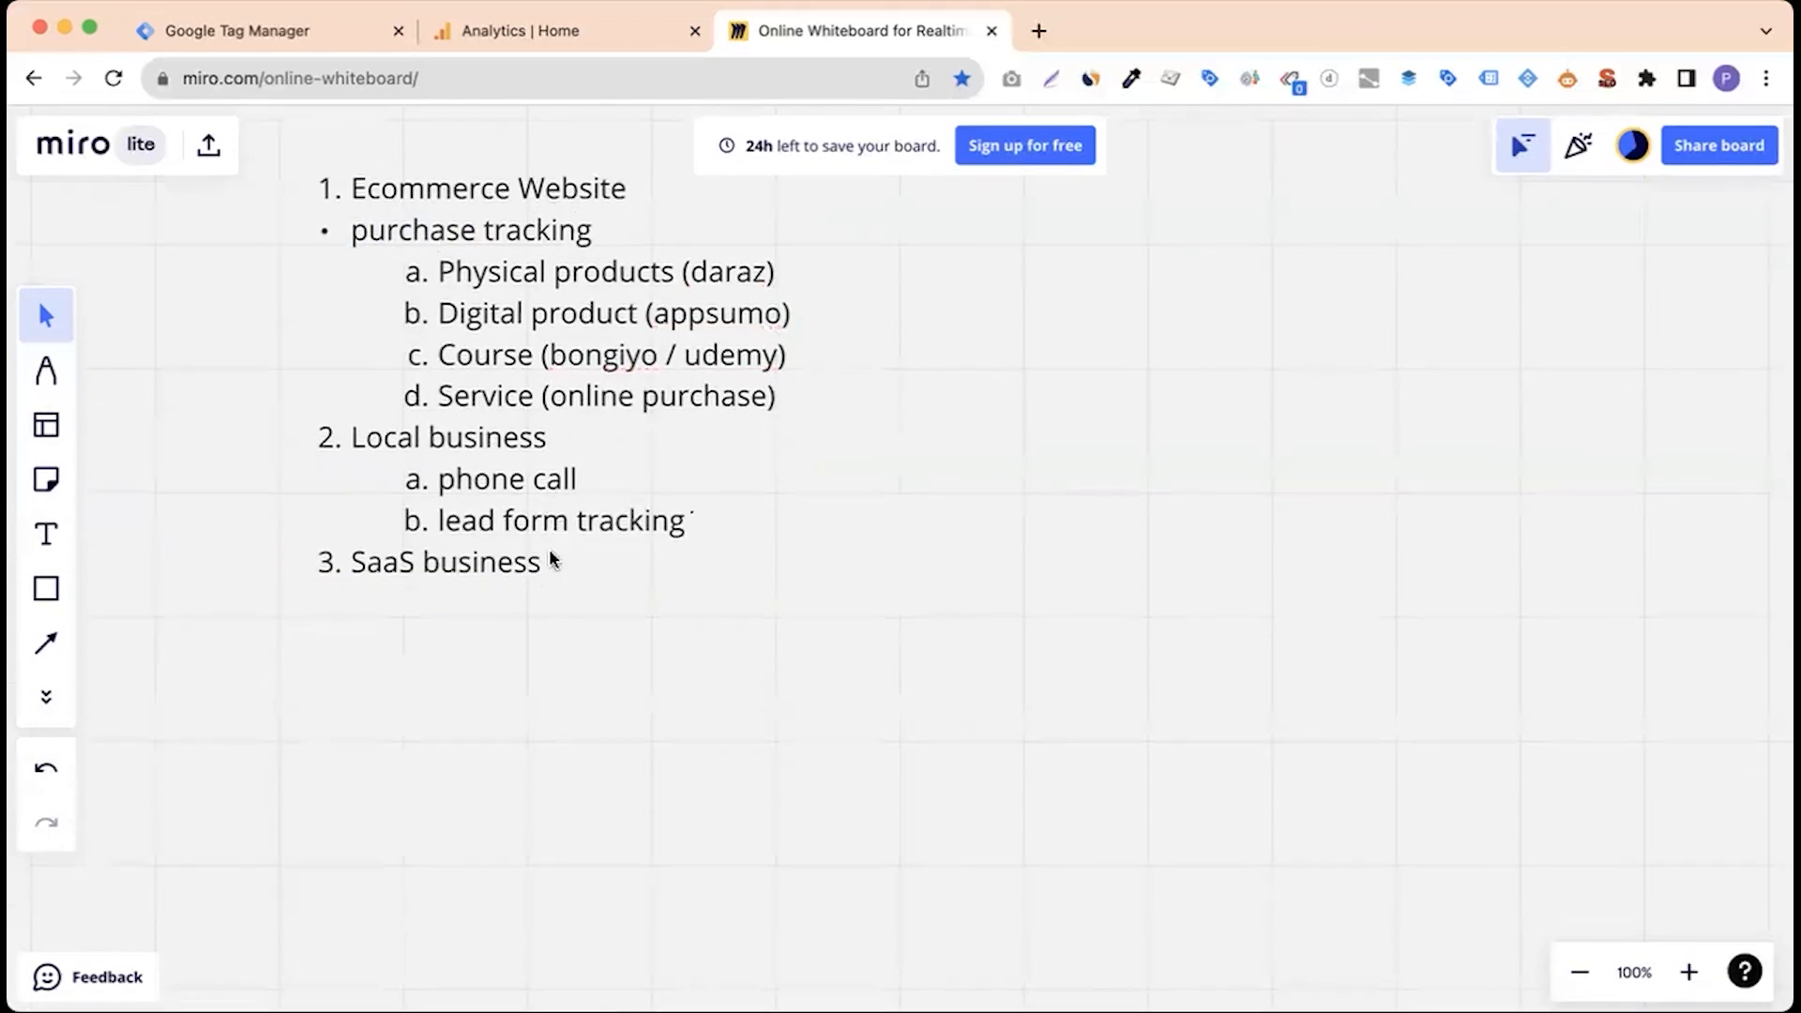
{"action": "scroll", "coordinate": [551, 553], "scroll_direction": "down", "scroll_amount": 2}
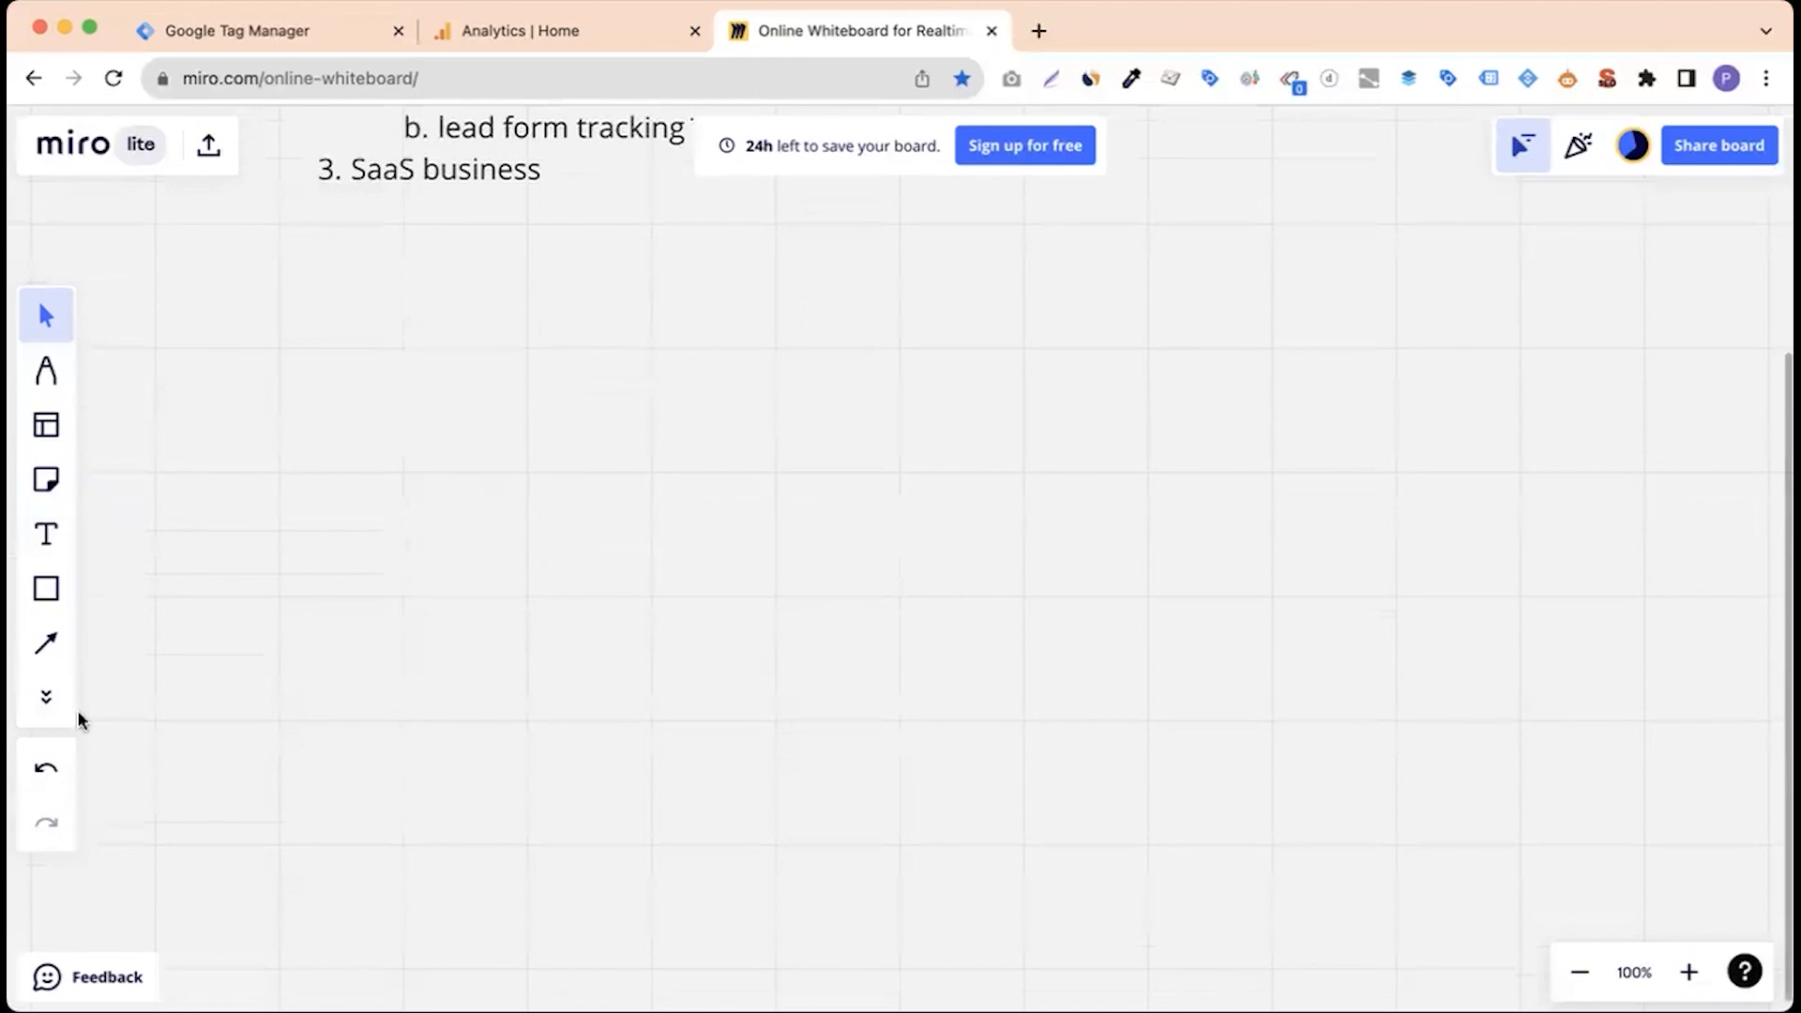
{"action": "left_click", "coordinate": [46, 588]}
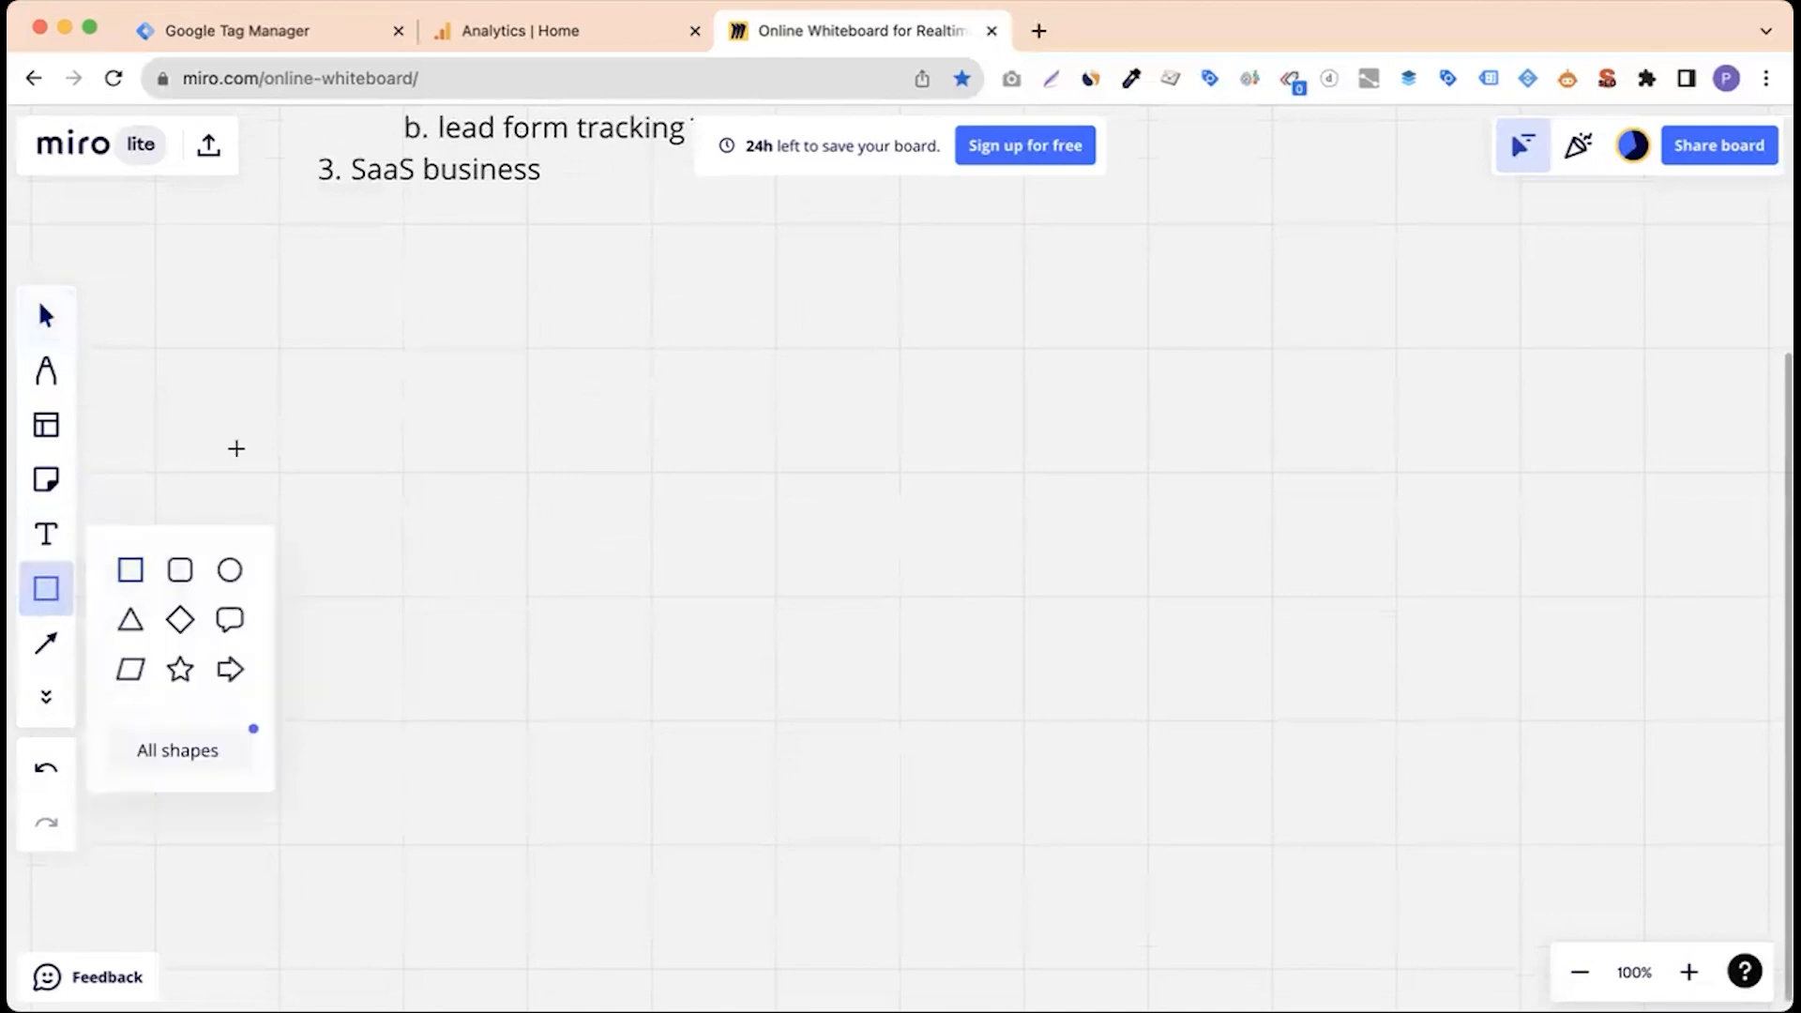
{"action": "left_click", "coordinate": [133, 572]}
{"action": "left_click_drag", "start_coordinate": [281, 352], "coordinate": [531, 474]}
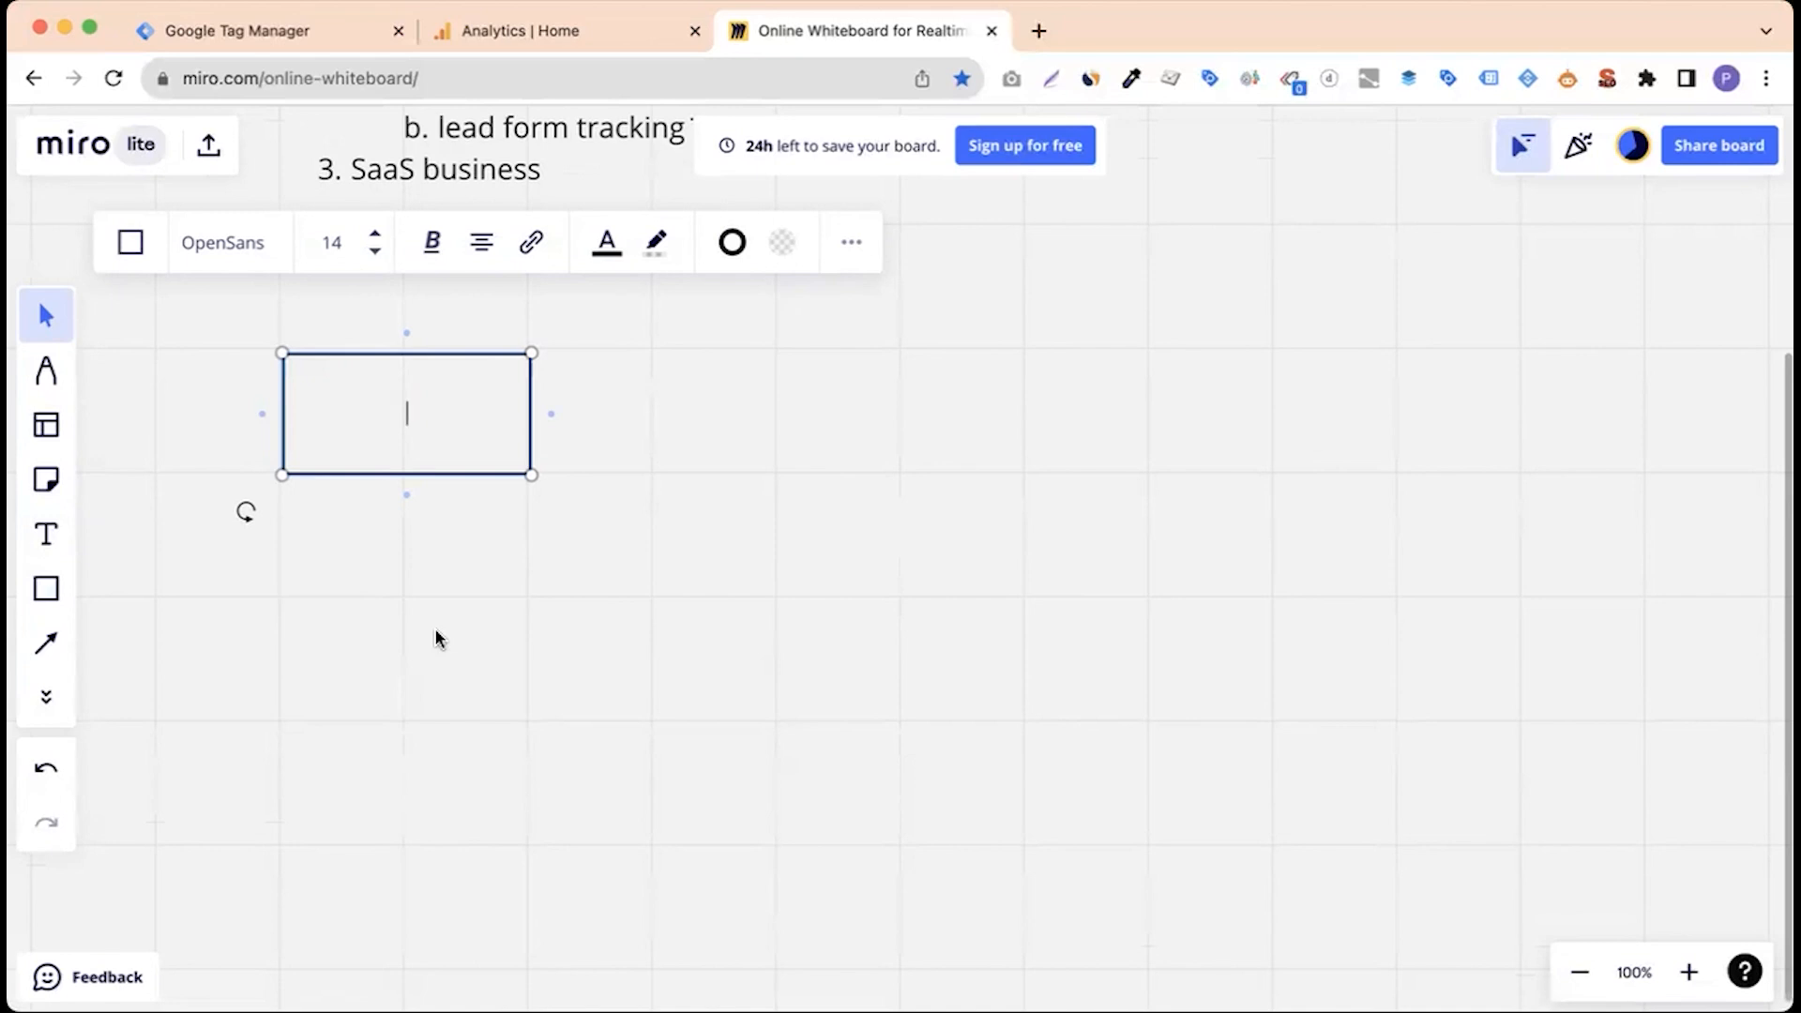
{"action": "type", "text": "ew list of products "}
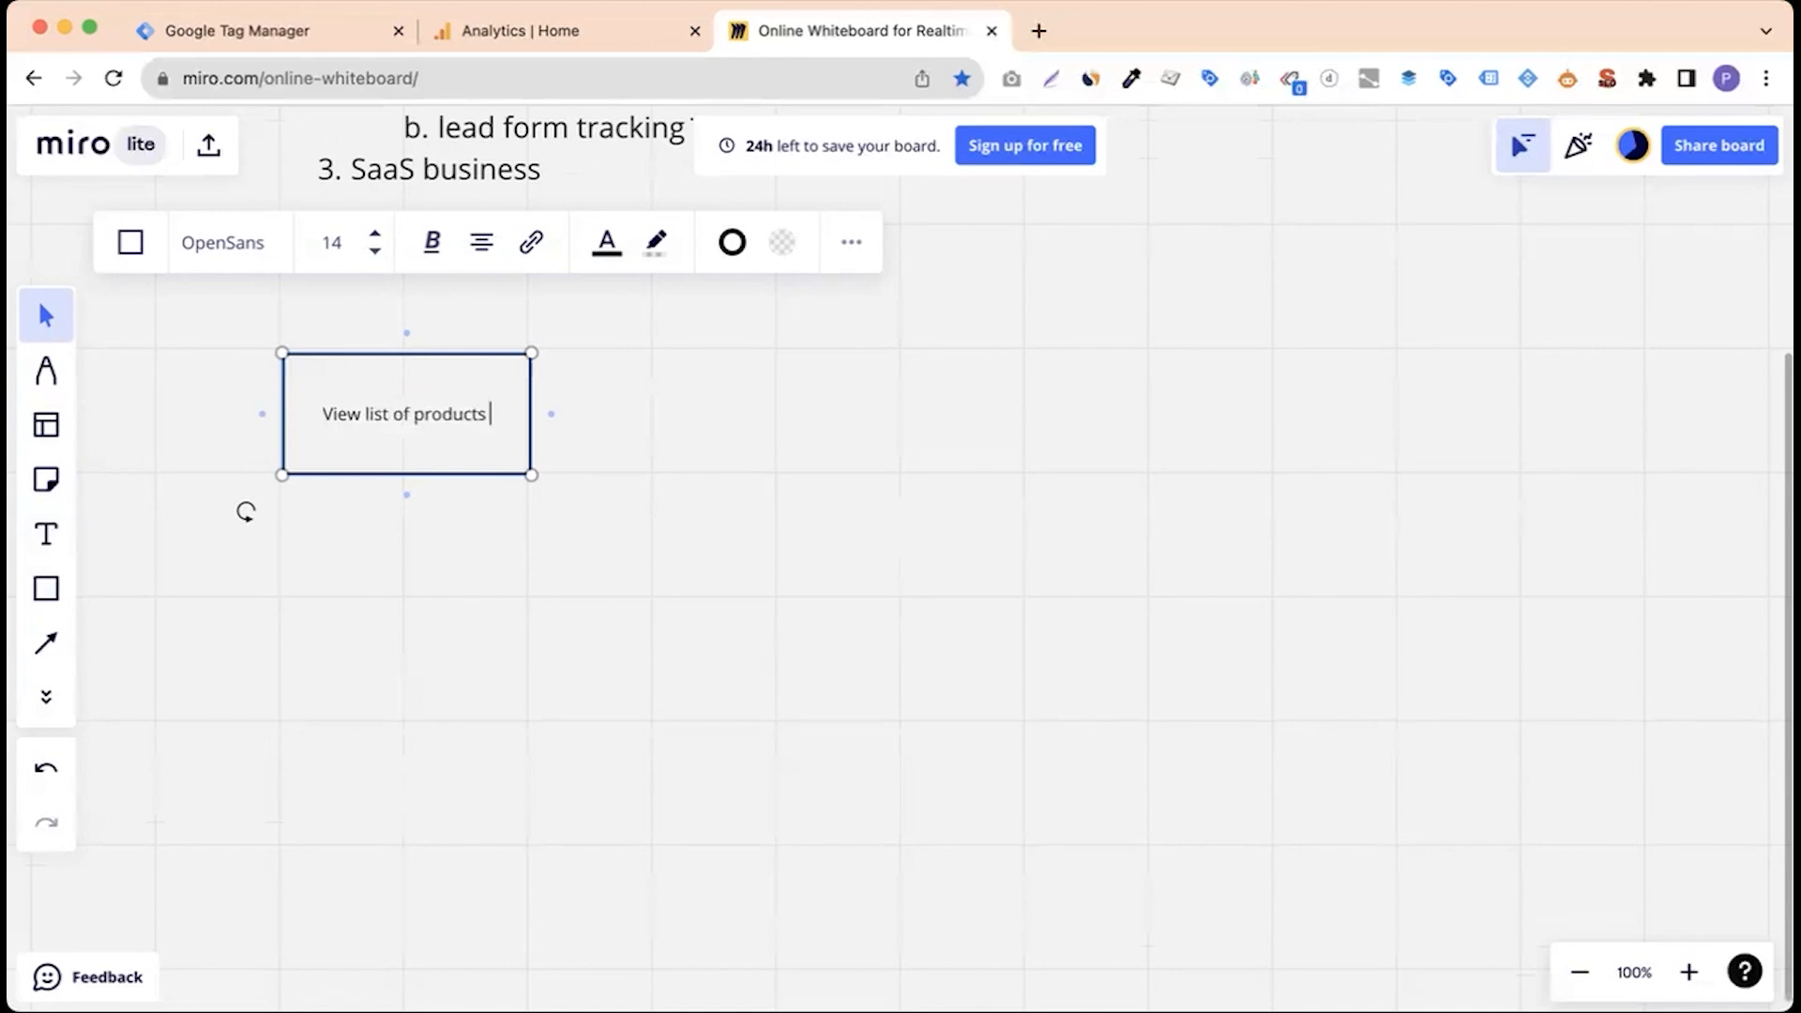
{"action": "type", "text": "/ Category"}
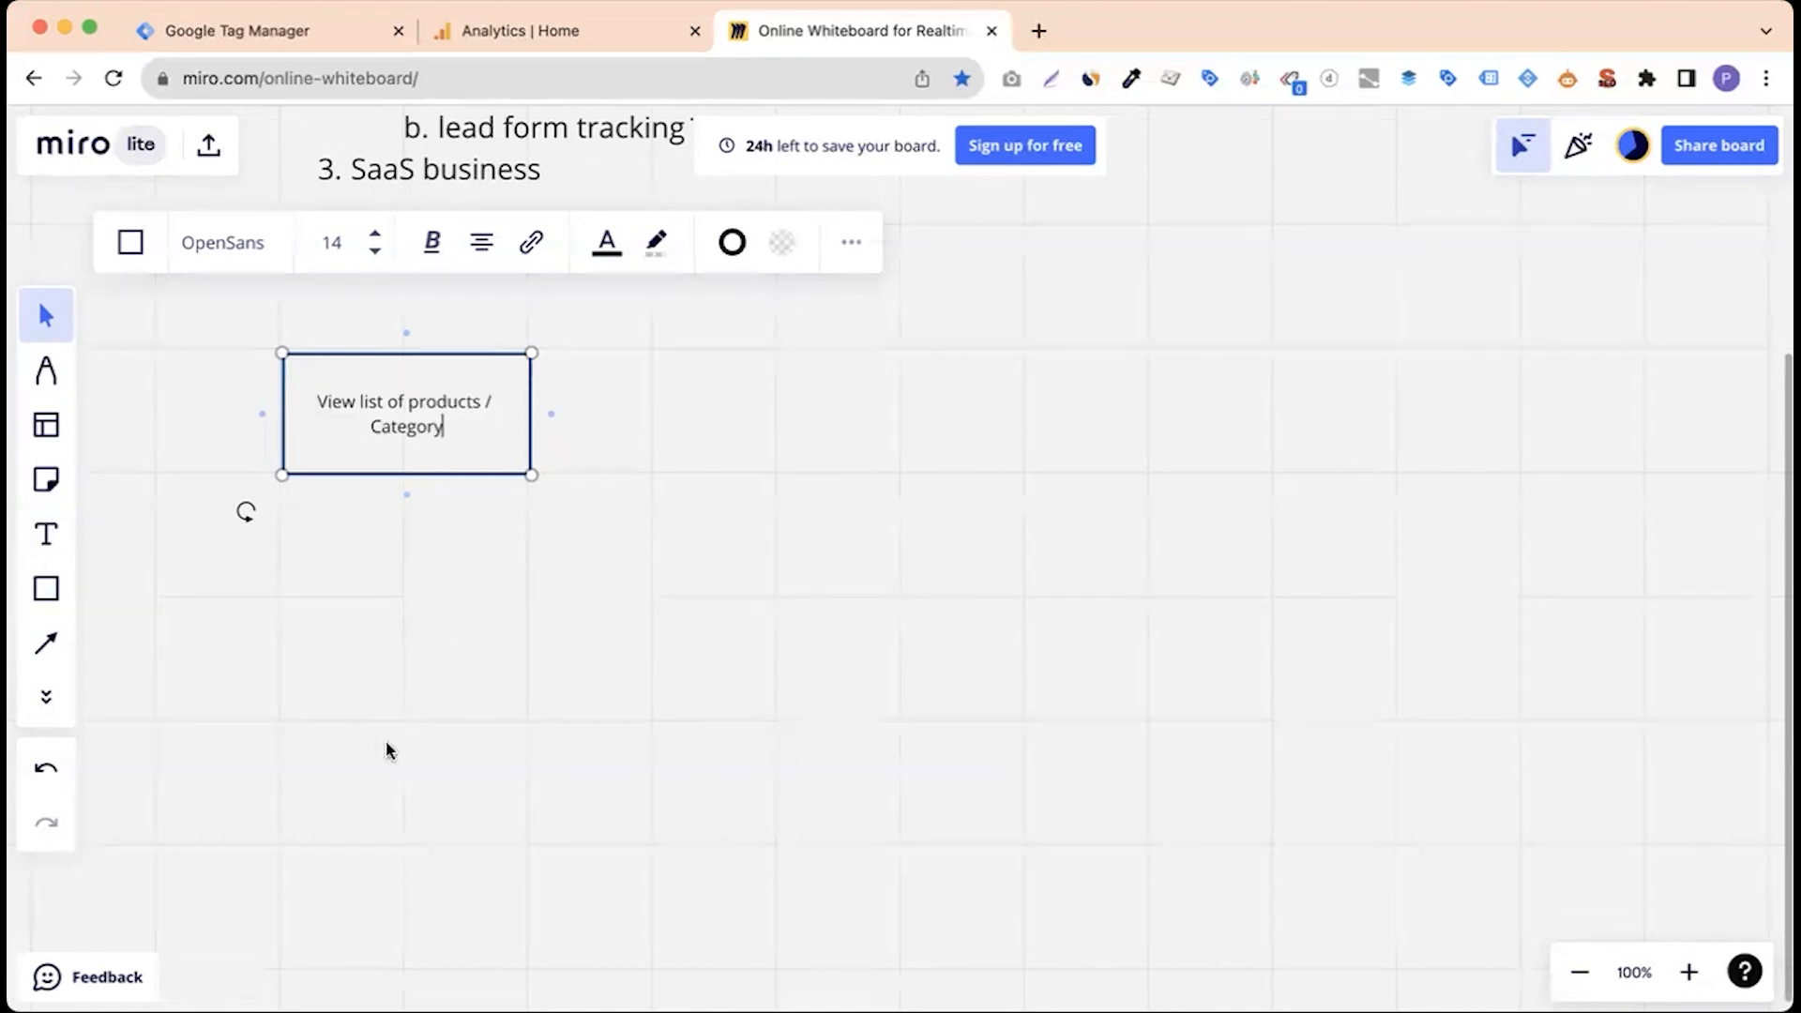
{"action": "left_click", "coordinate": [369, 786]}
Set the text size of the "View list of products / Category" box to 18 and move the box lower on the board.
{"action": "left_click", "coordinate": [427, 403]}
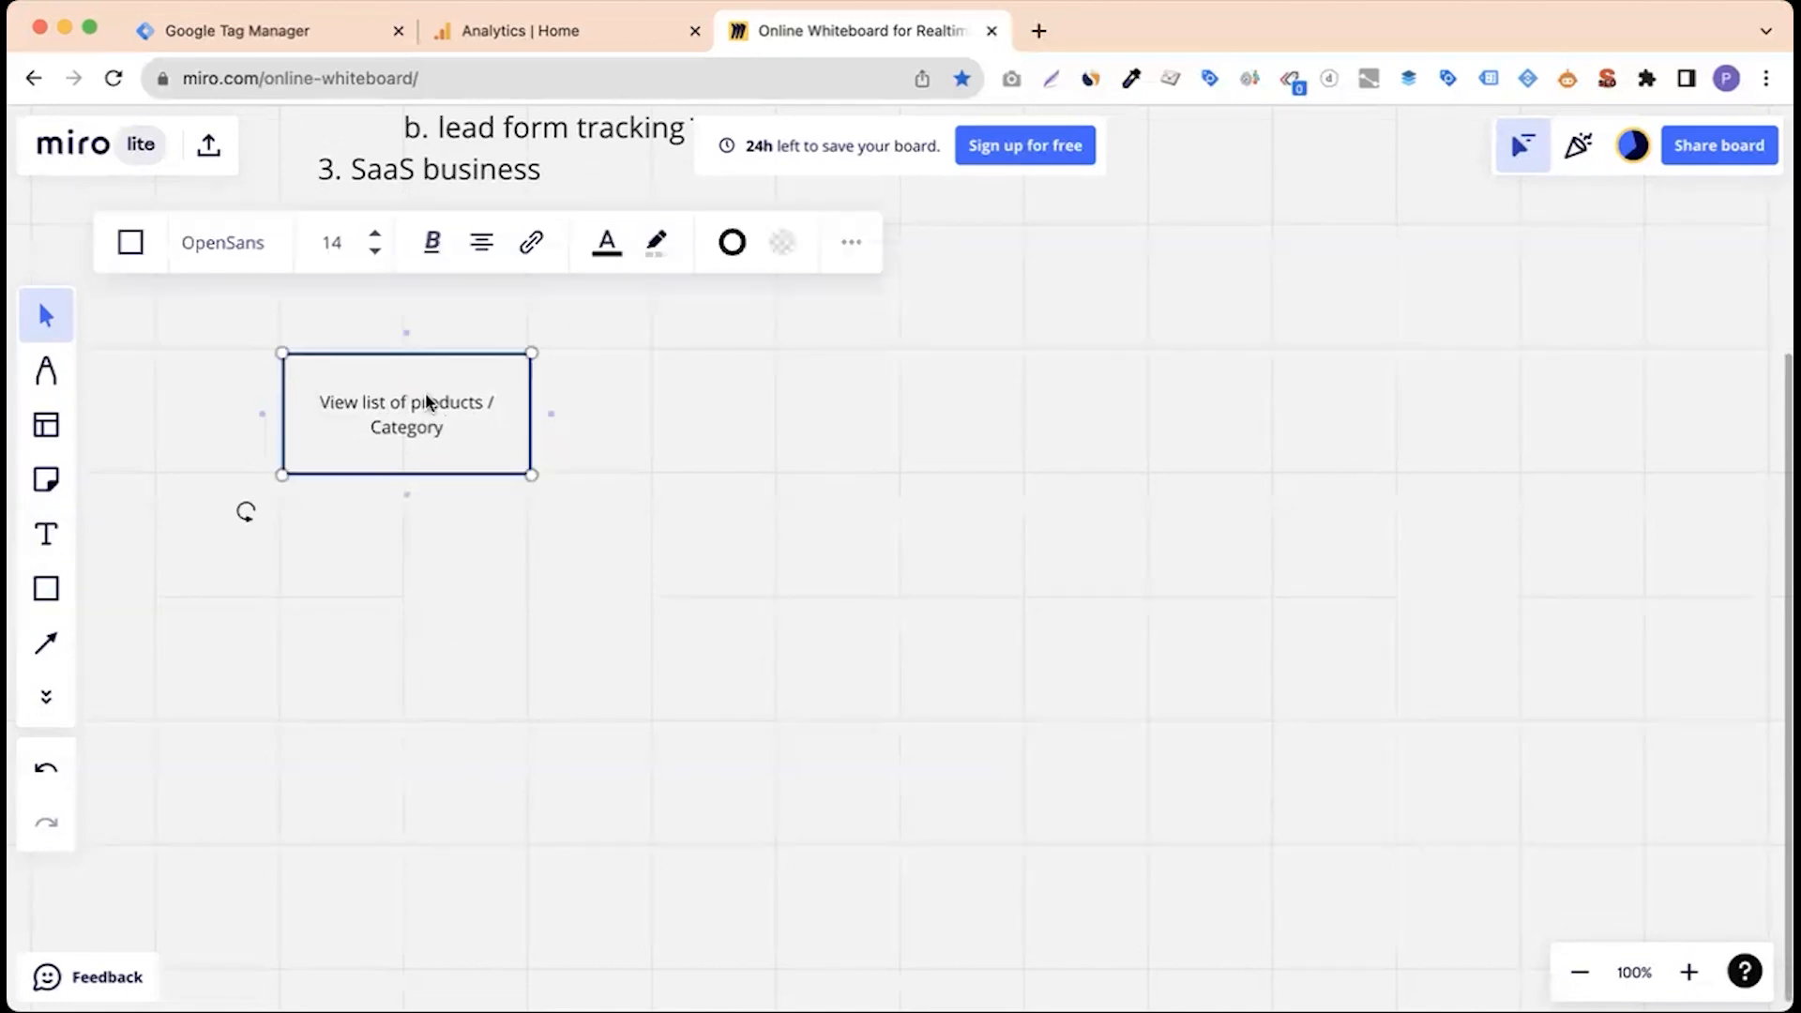
{"action": "left_click", "coordinate": [333, 245]}
{"action": "left_click", "coordinate": [334, 467]}
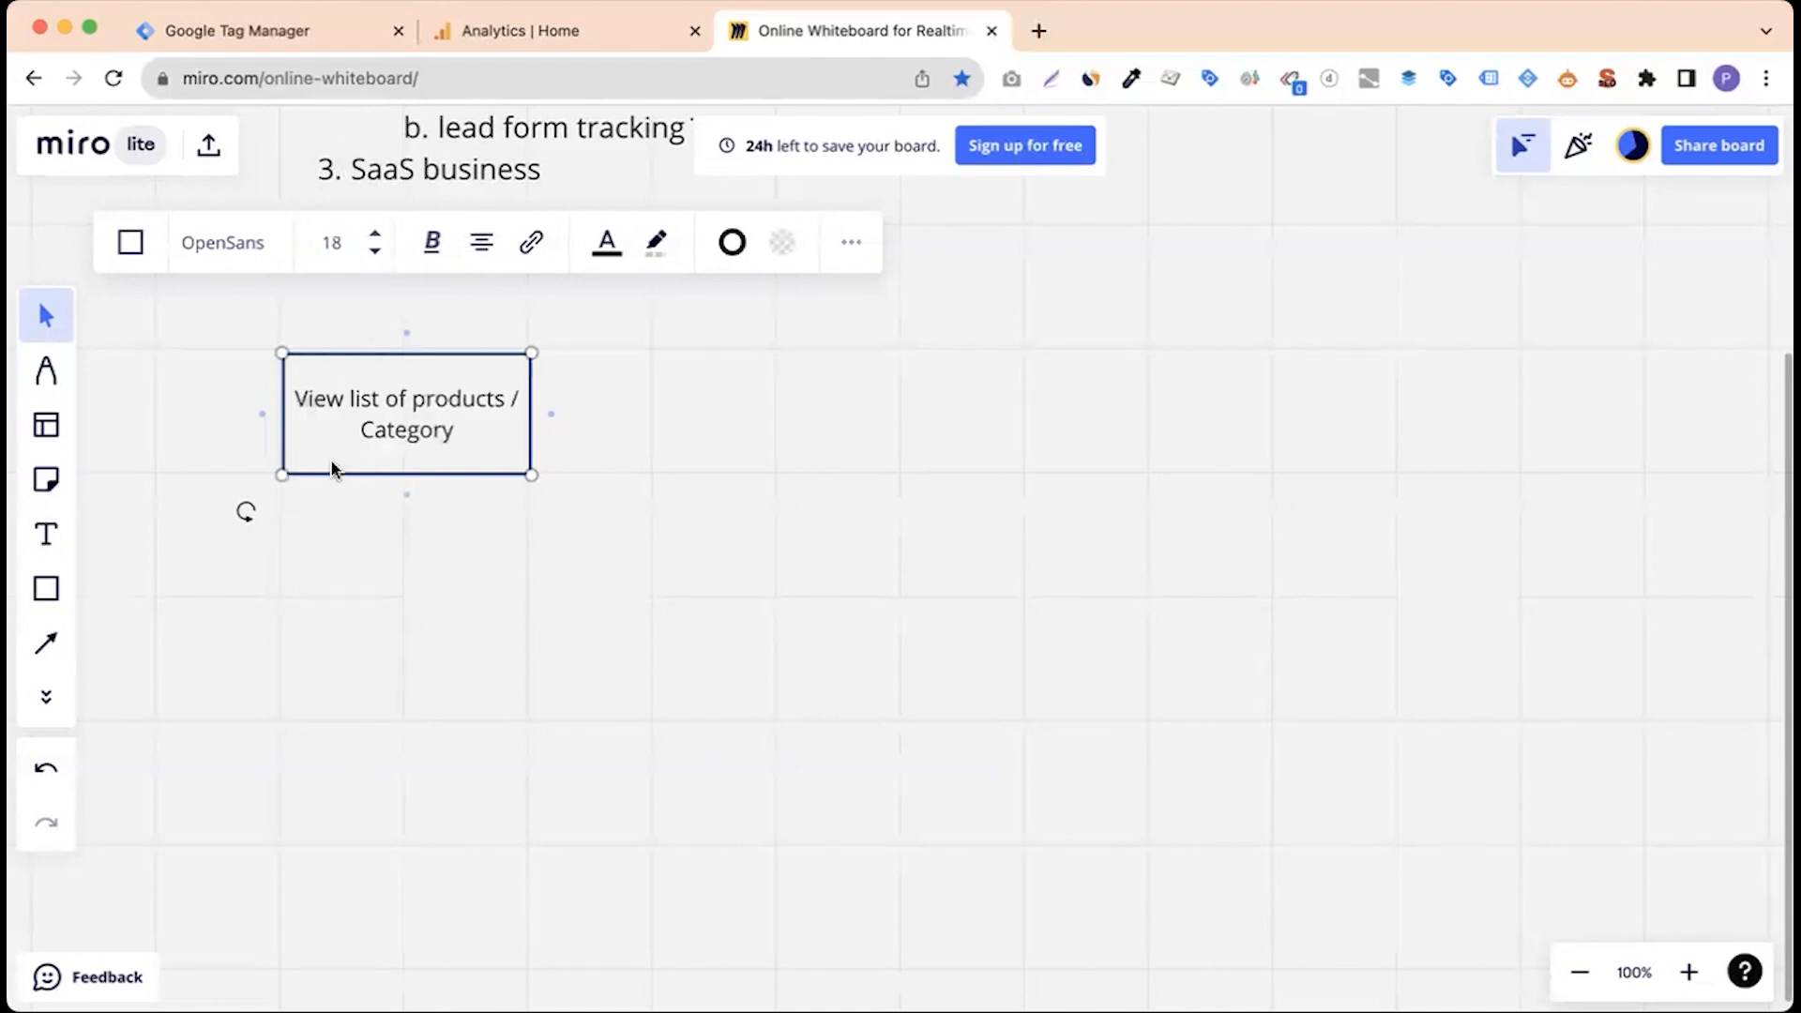
{"action": "left_click", "coordinate": [376, 234]}
{"action": "left_click", "coordinate": [353, 243]}
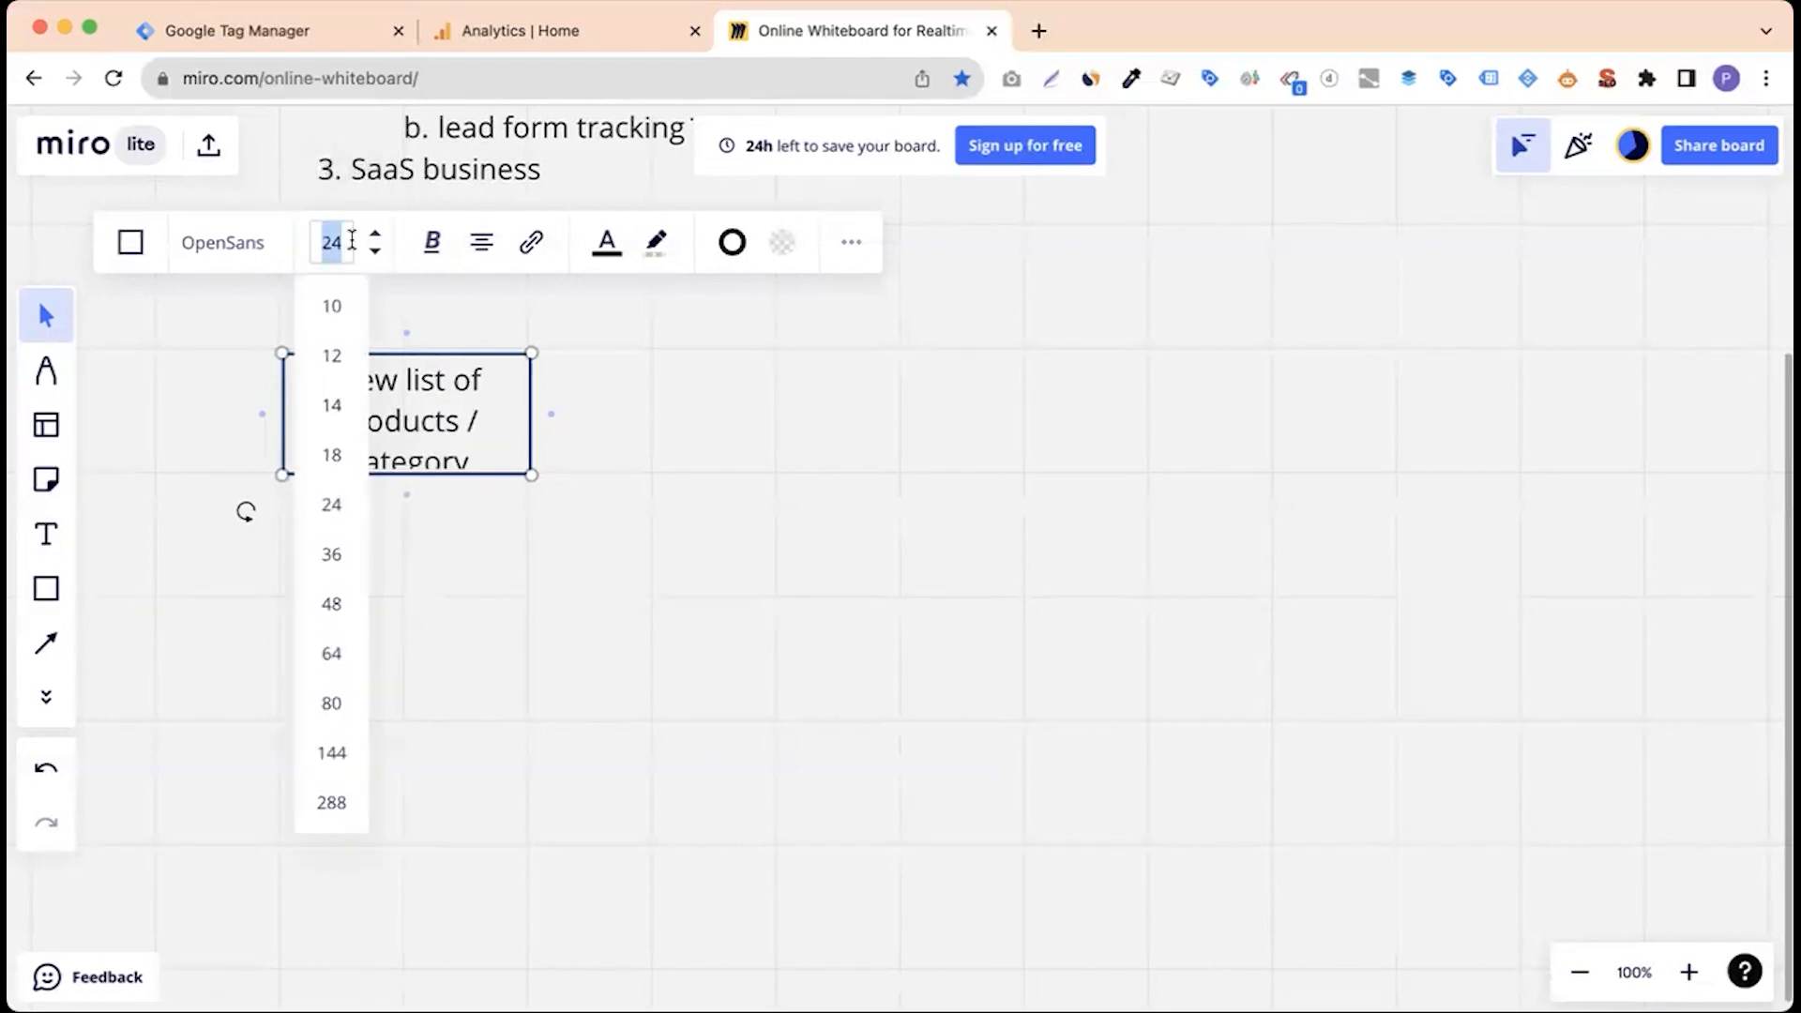
{"action": "left_click", "coordinate": [371, 255]}
{"action": "left_click", "coordinate": [374, 518]}
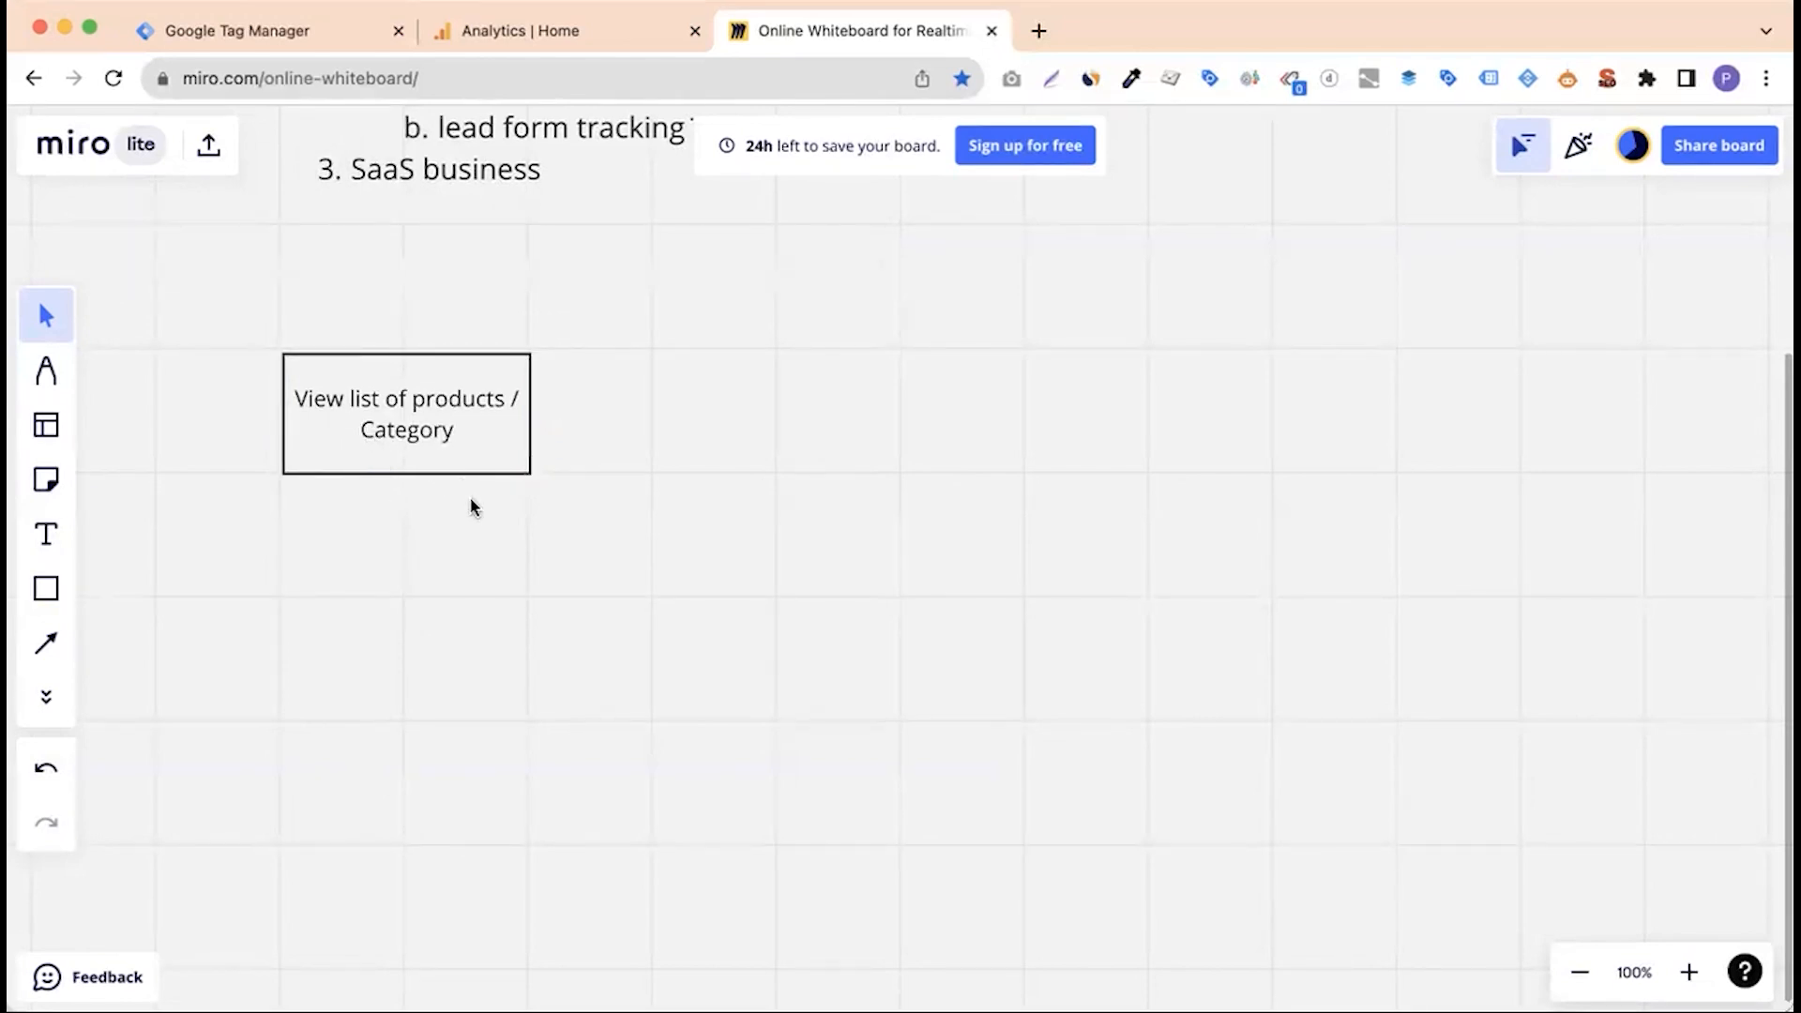
{"action": "left_click_drag", "start_coordinate": [466, 446], "coordinate": [462, 557]}
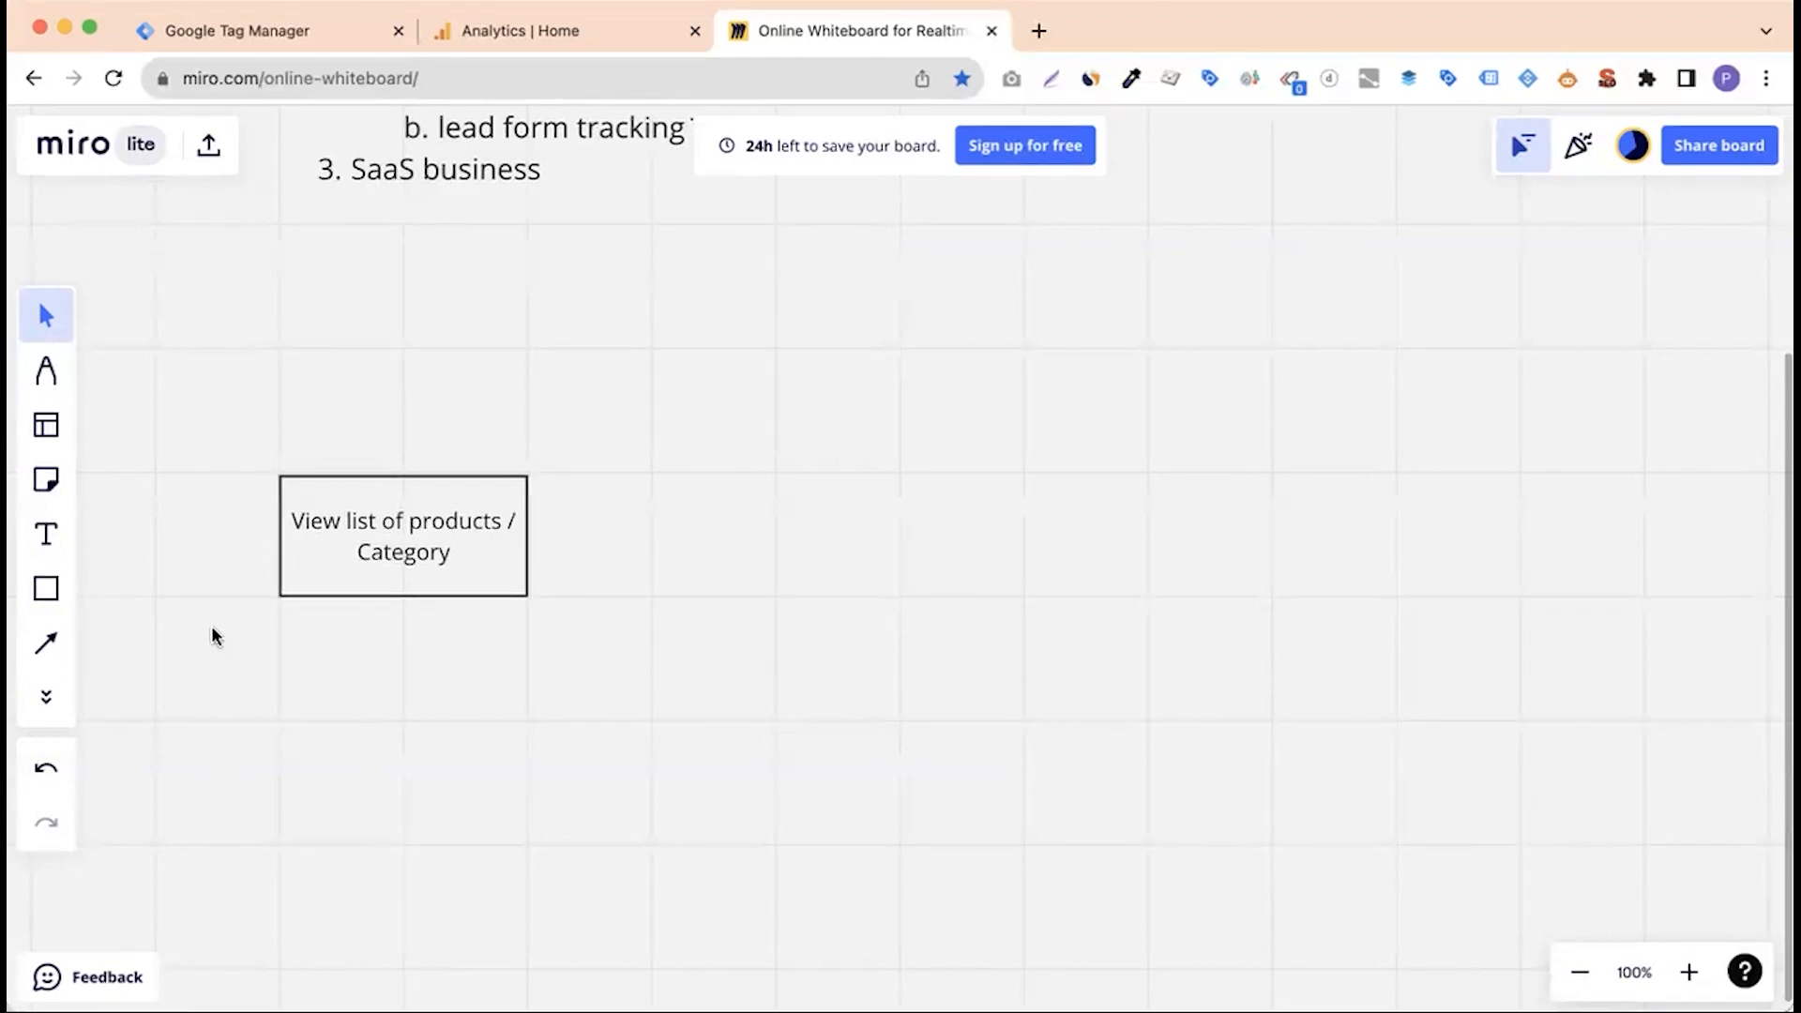
Draw a rounded rectangle above and to the right of the category box, labelled "View promotion", and shift it slightly upward.
{"action": "left_click", "coordinate": [46, 589]}
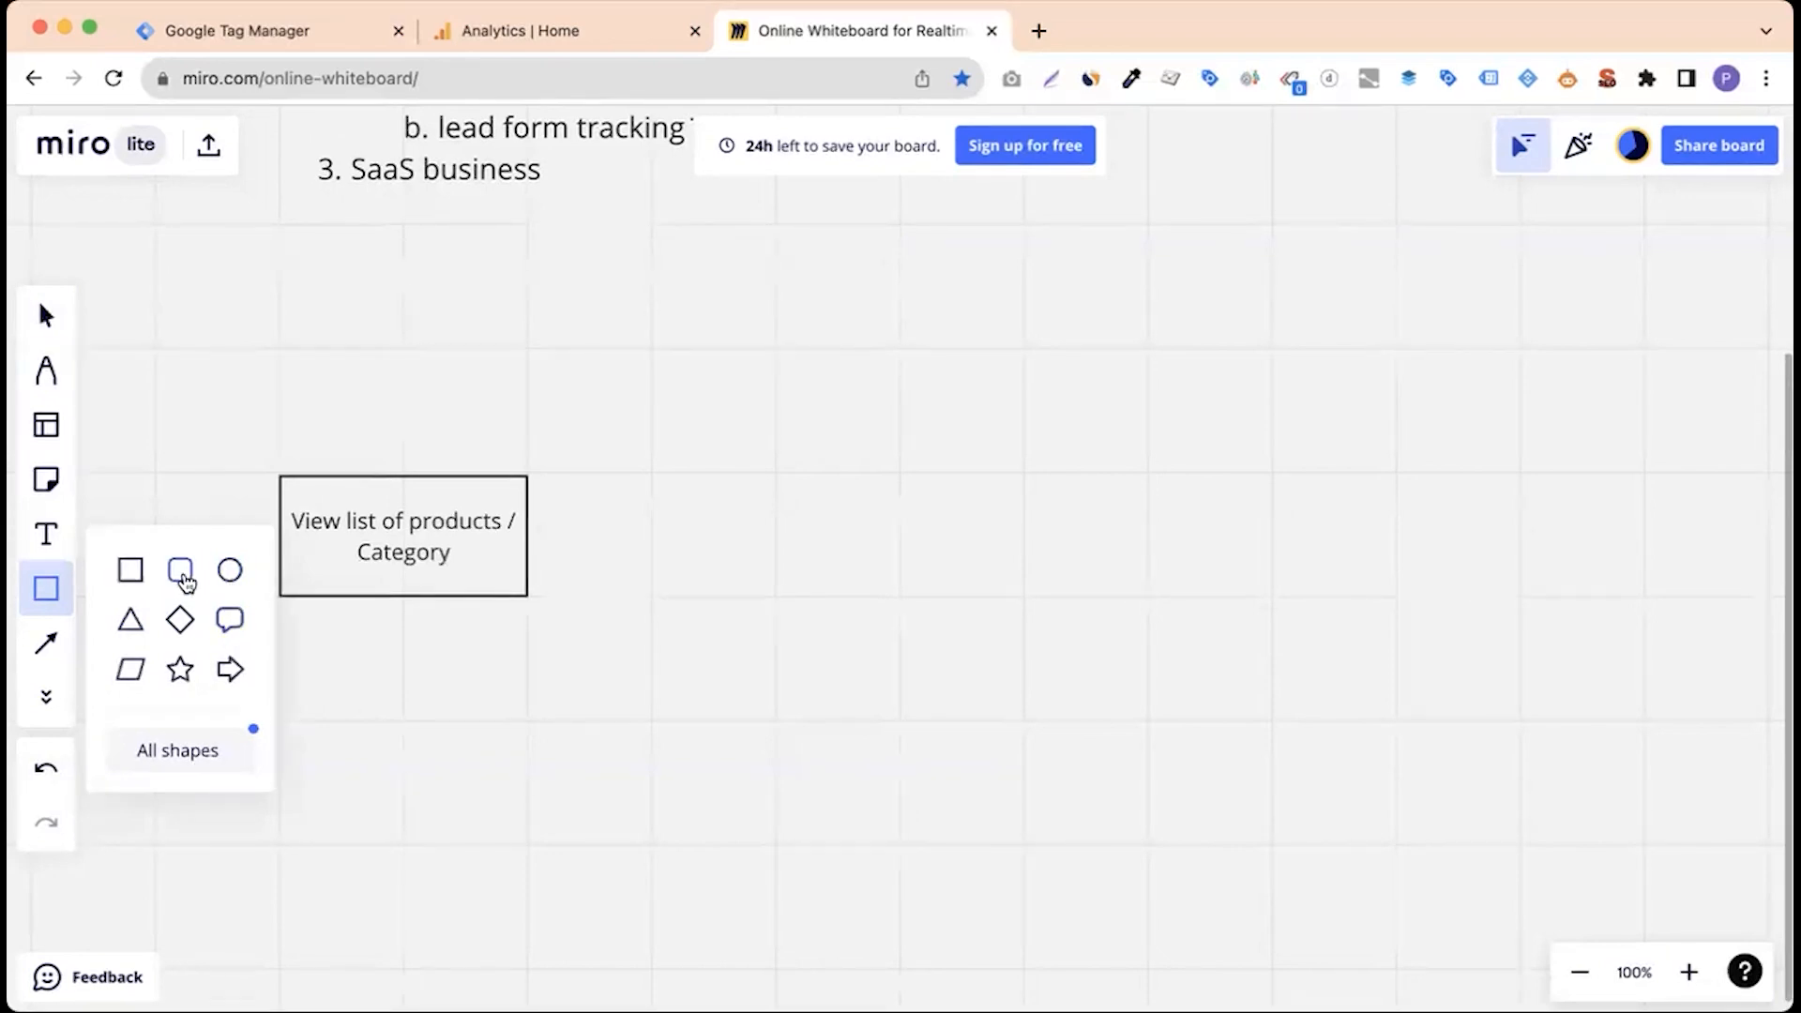
{"action": "left_click", "coordinate": [181, 574]}
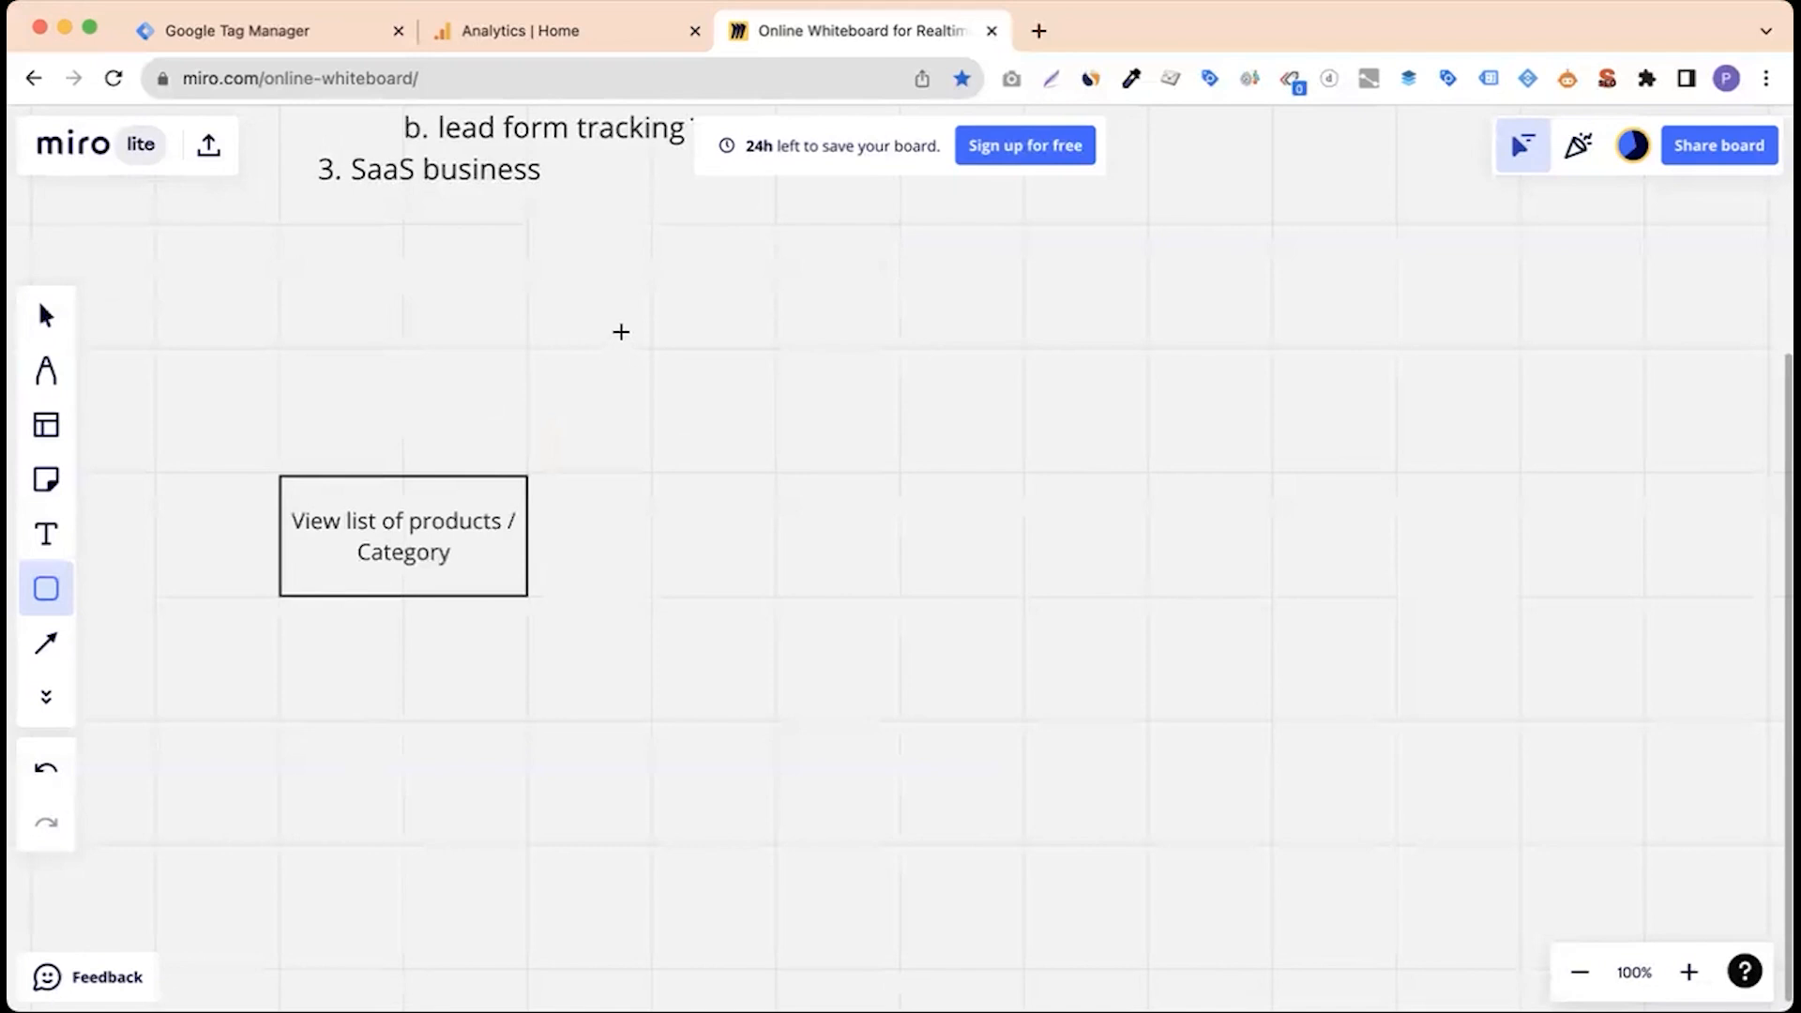
{"action": "left_click_drag", "start_coordinate": [617, 318], "coordinate": [846, 391]}
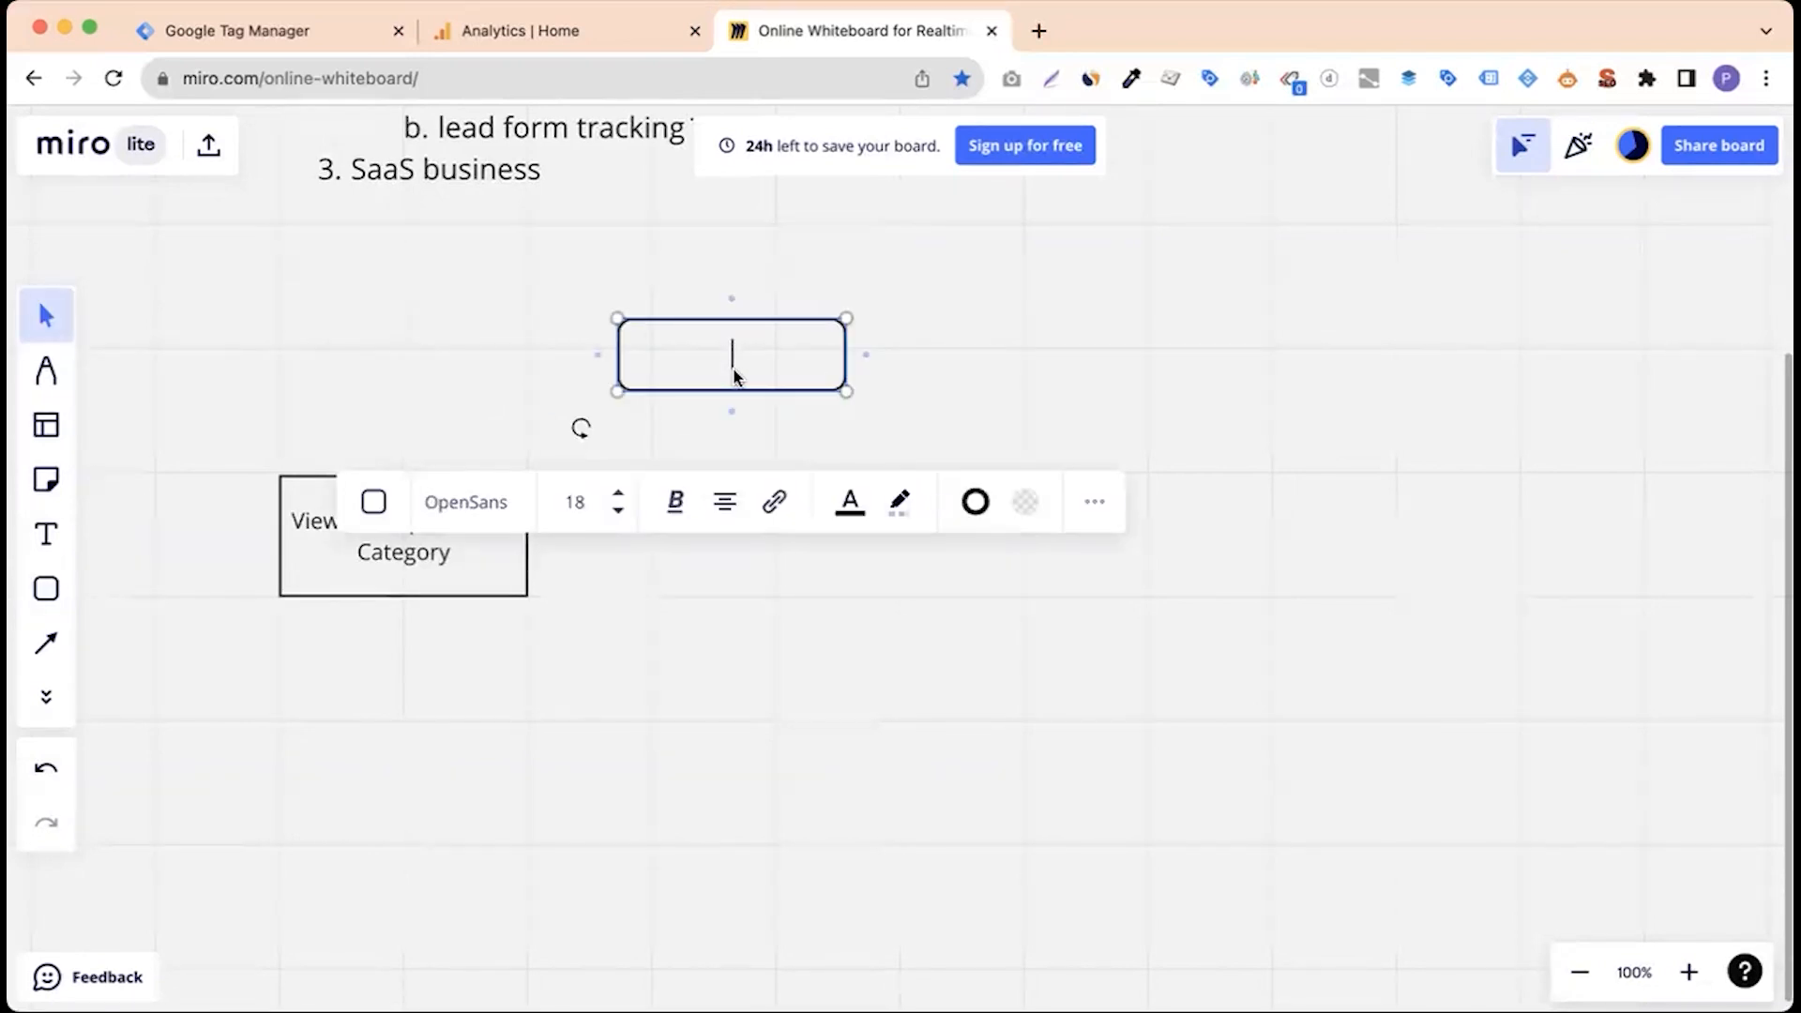
{"action": "type", "text": "View promotion"}
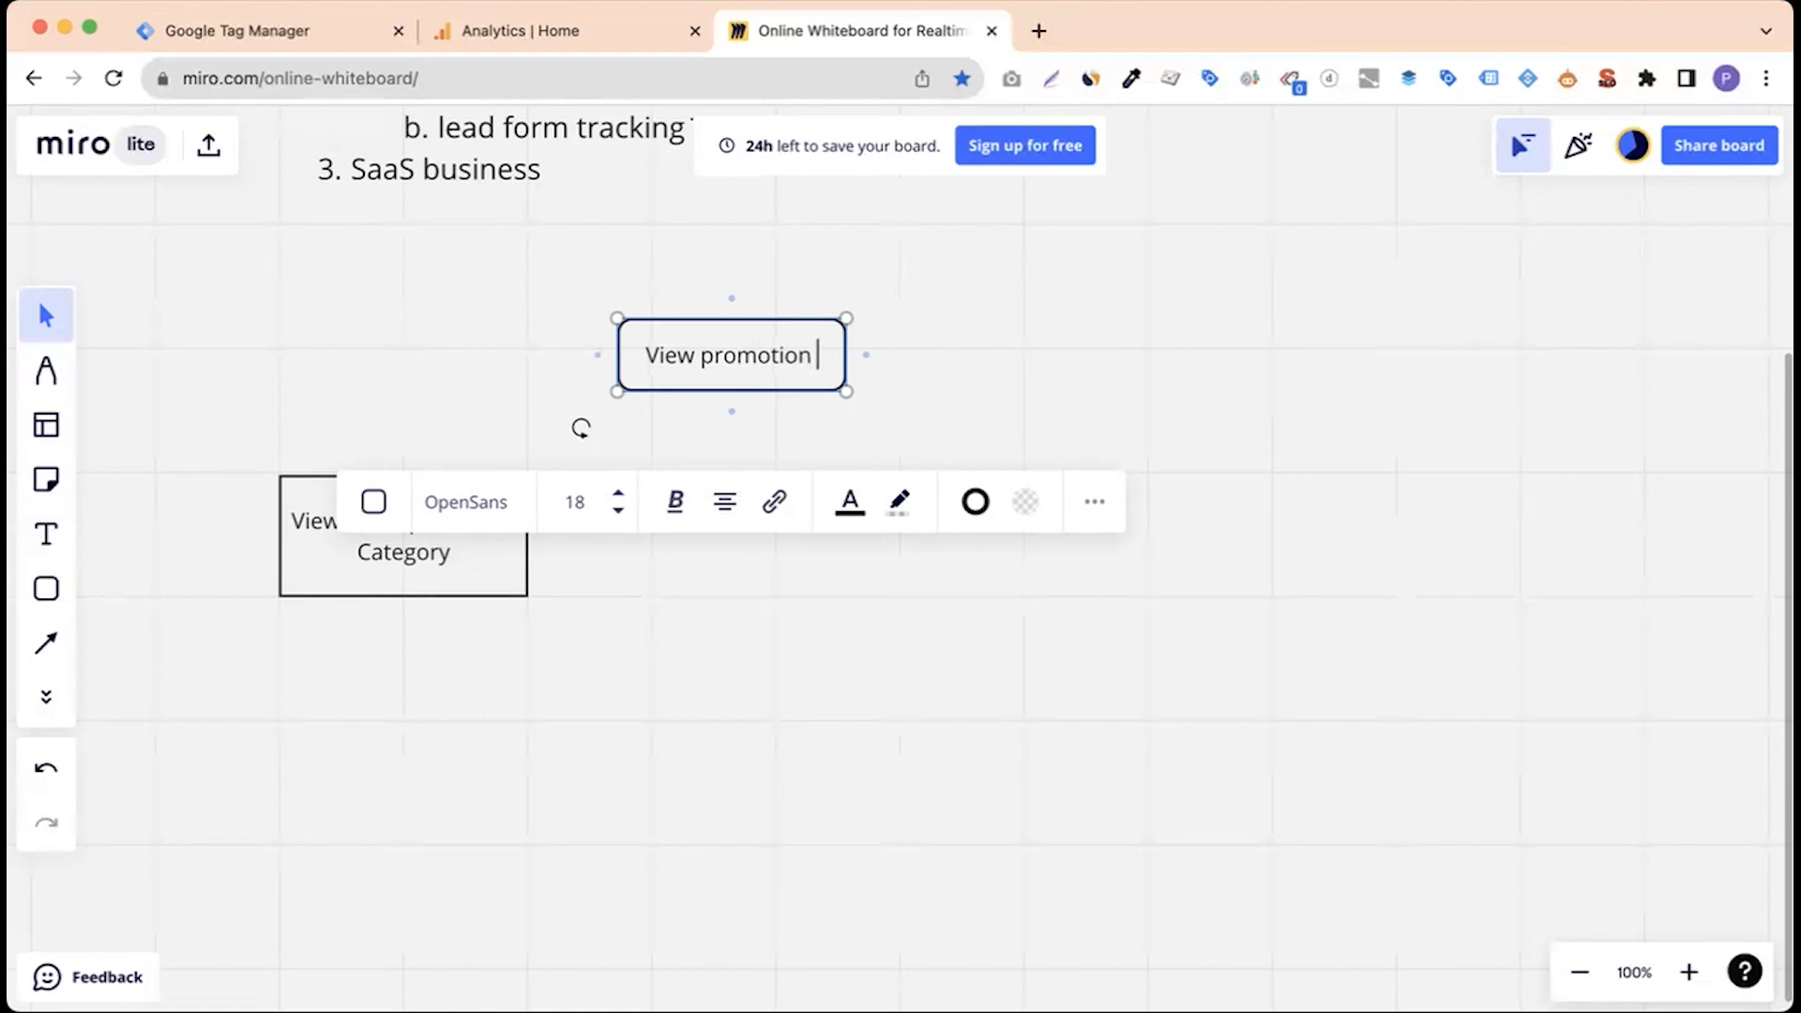
{"action": "left_click", "coordinate": [786, 433]}
{"action": "left_click_drag", "start_coordinate": [722, 367], "coordinate": [711, 322]}
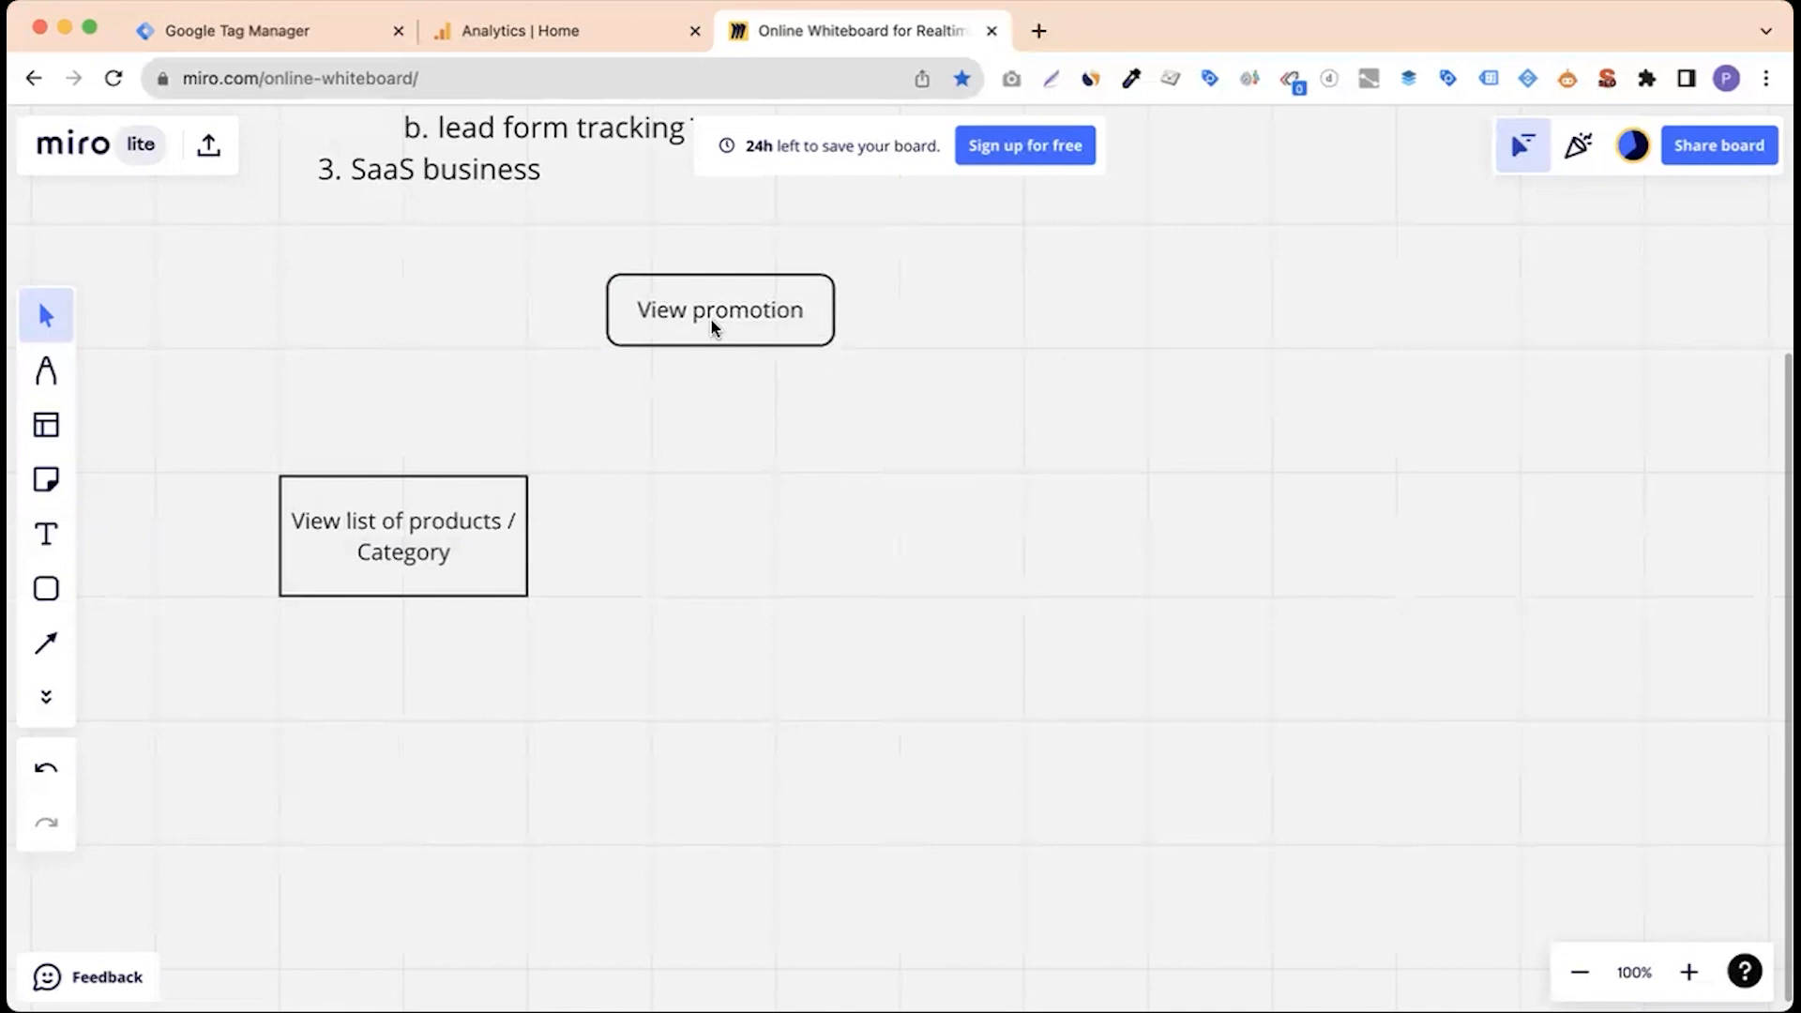
Duplicate the "View promotion" box just below itself, relabel the copy "Select promotion", and adjust the vertical spacing between both boxes.
{"action": "left_click_drag", "start_coordinate": [711, 333], "coordinate": [743, 421]}
{"action": "left_click", "coordinate": [707, 364]}
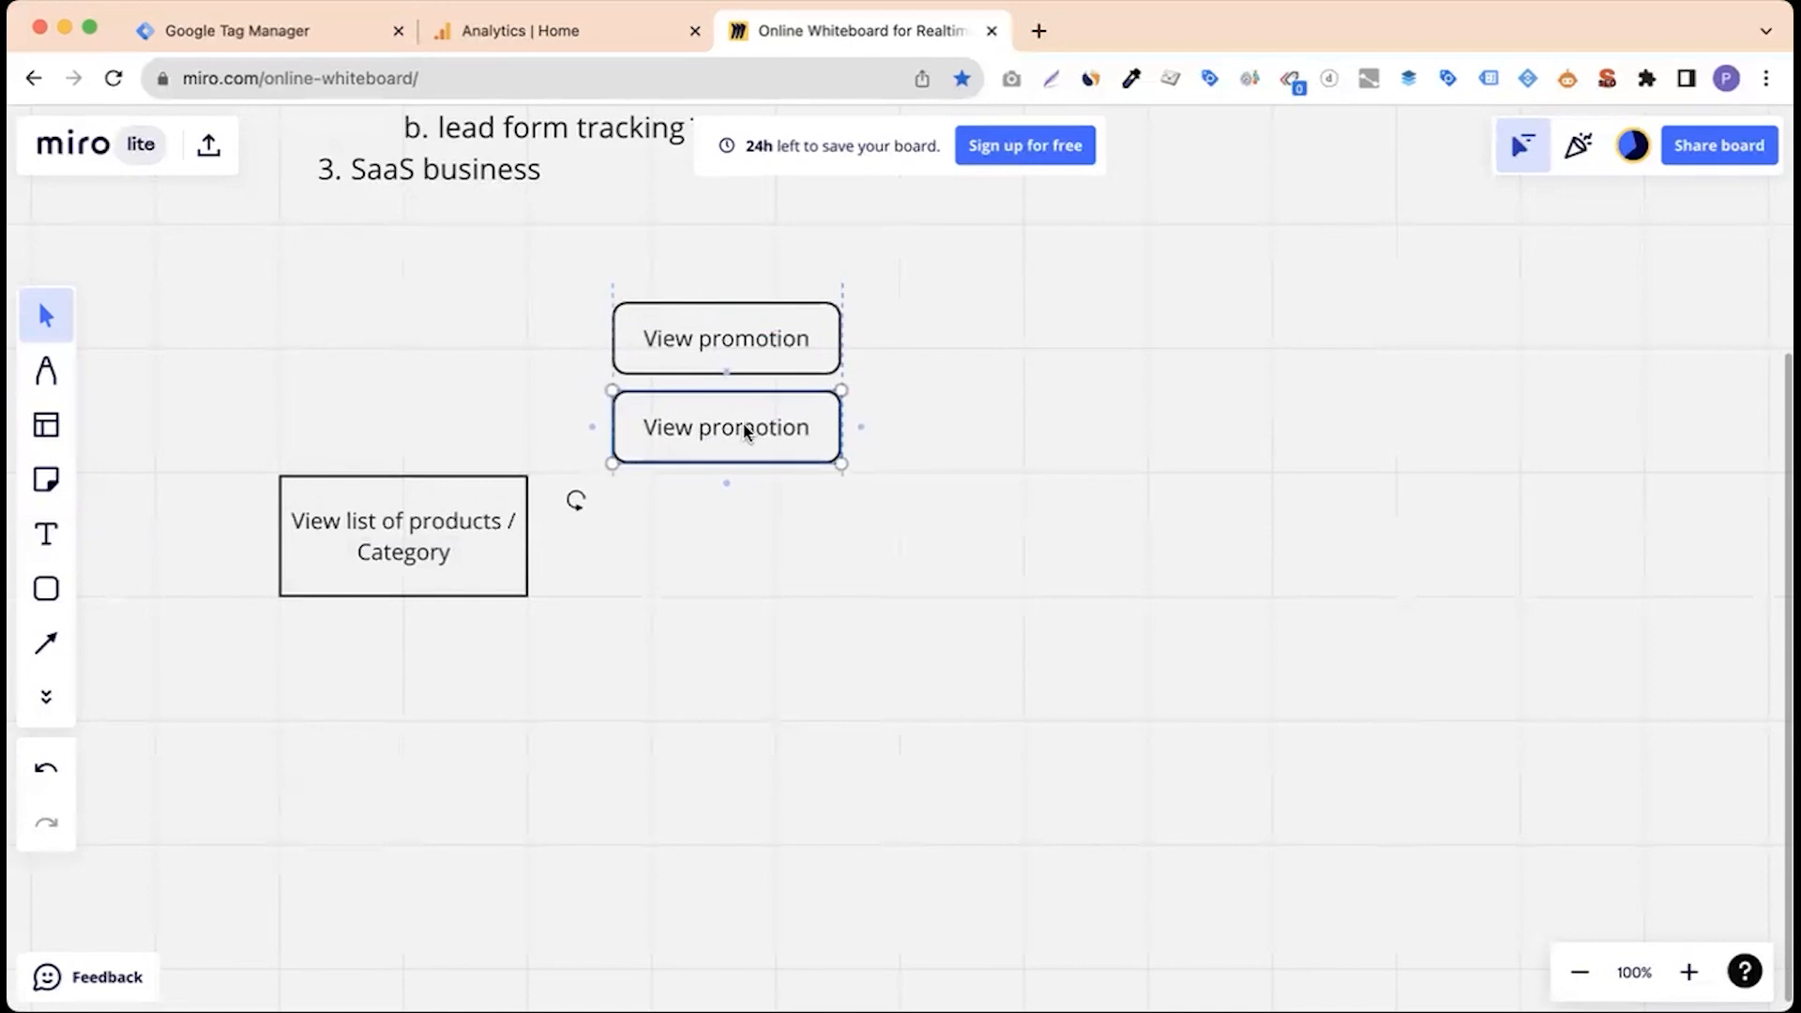
{"action": "double_click", "coordinate": [664, 428]}
{"action": "type", "text": "Select"}
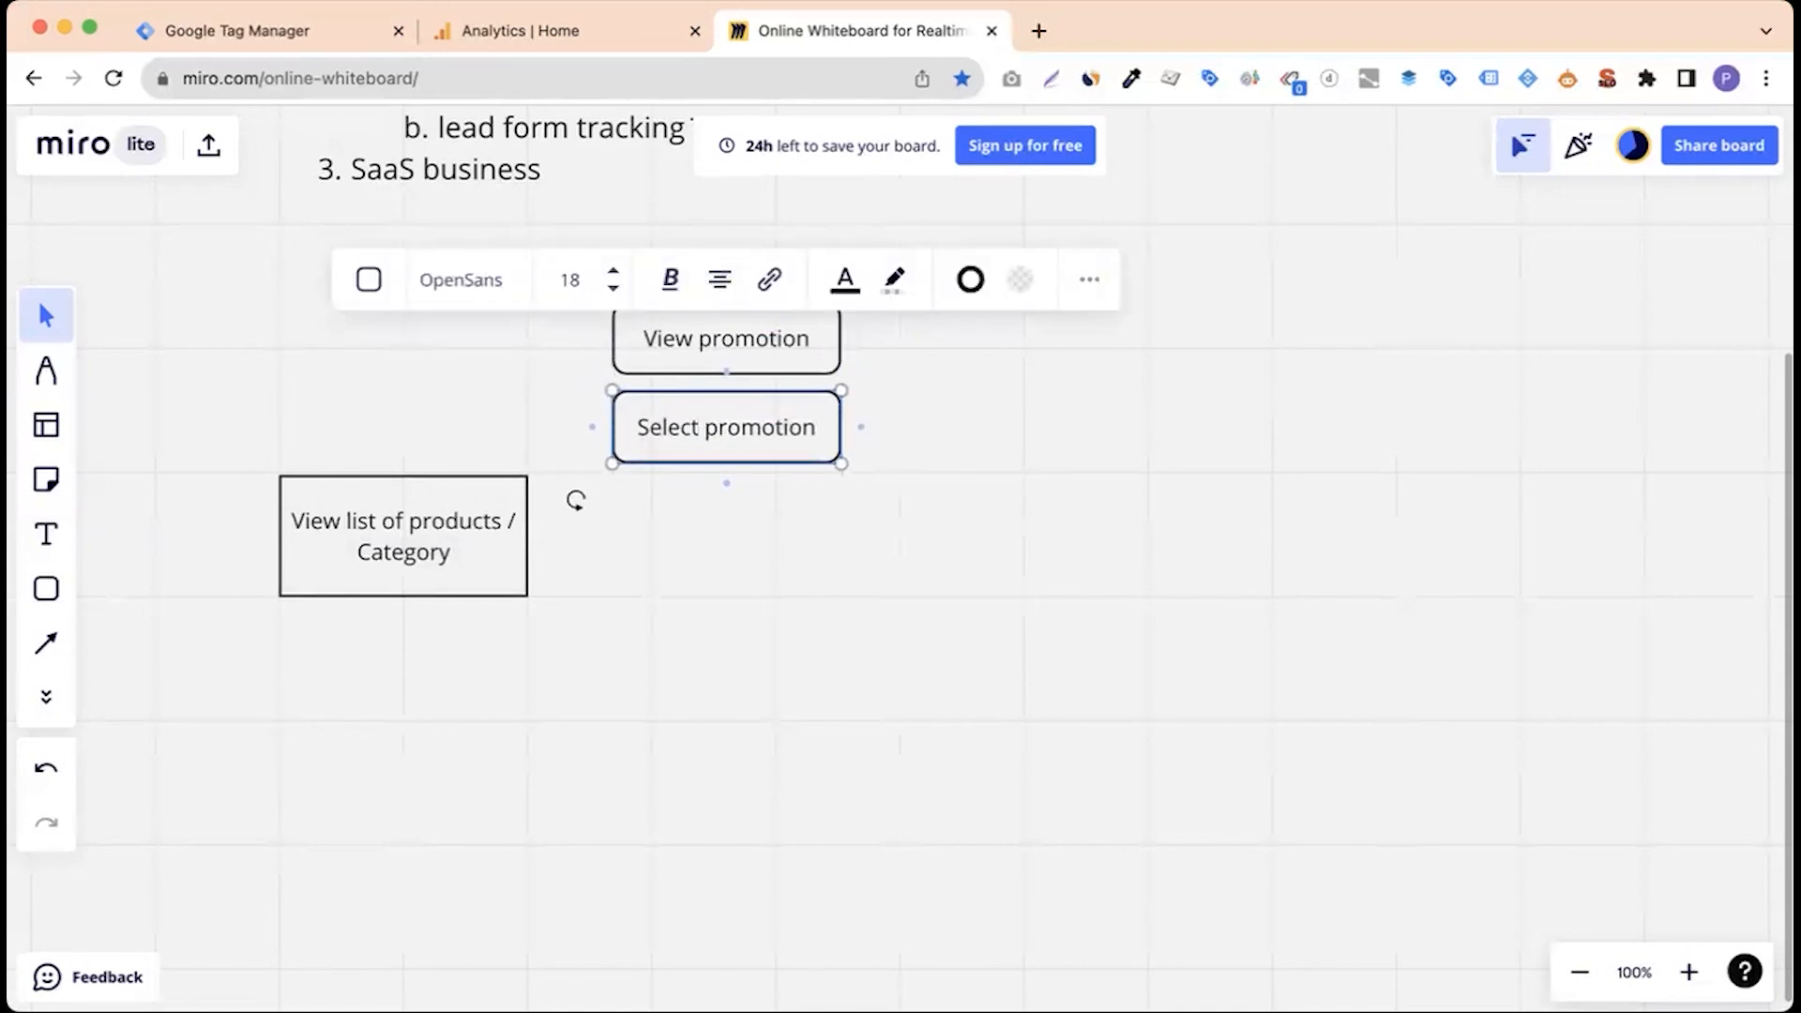
{"action": "left_click", "coordinate": [686, 565]}
{"action": "left_click_drag", "start_coordinate": [726, 340], "coordinate": [720, 290]}
{"action": "left_click_drag", "start_coordinate": [695, 431], "coordinate": [692, 401]}
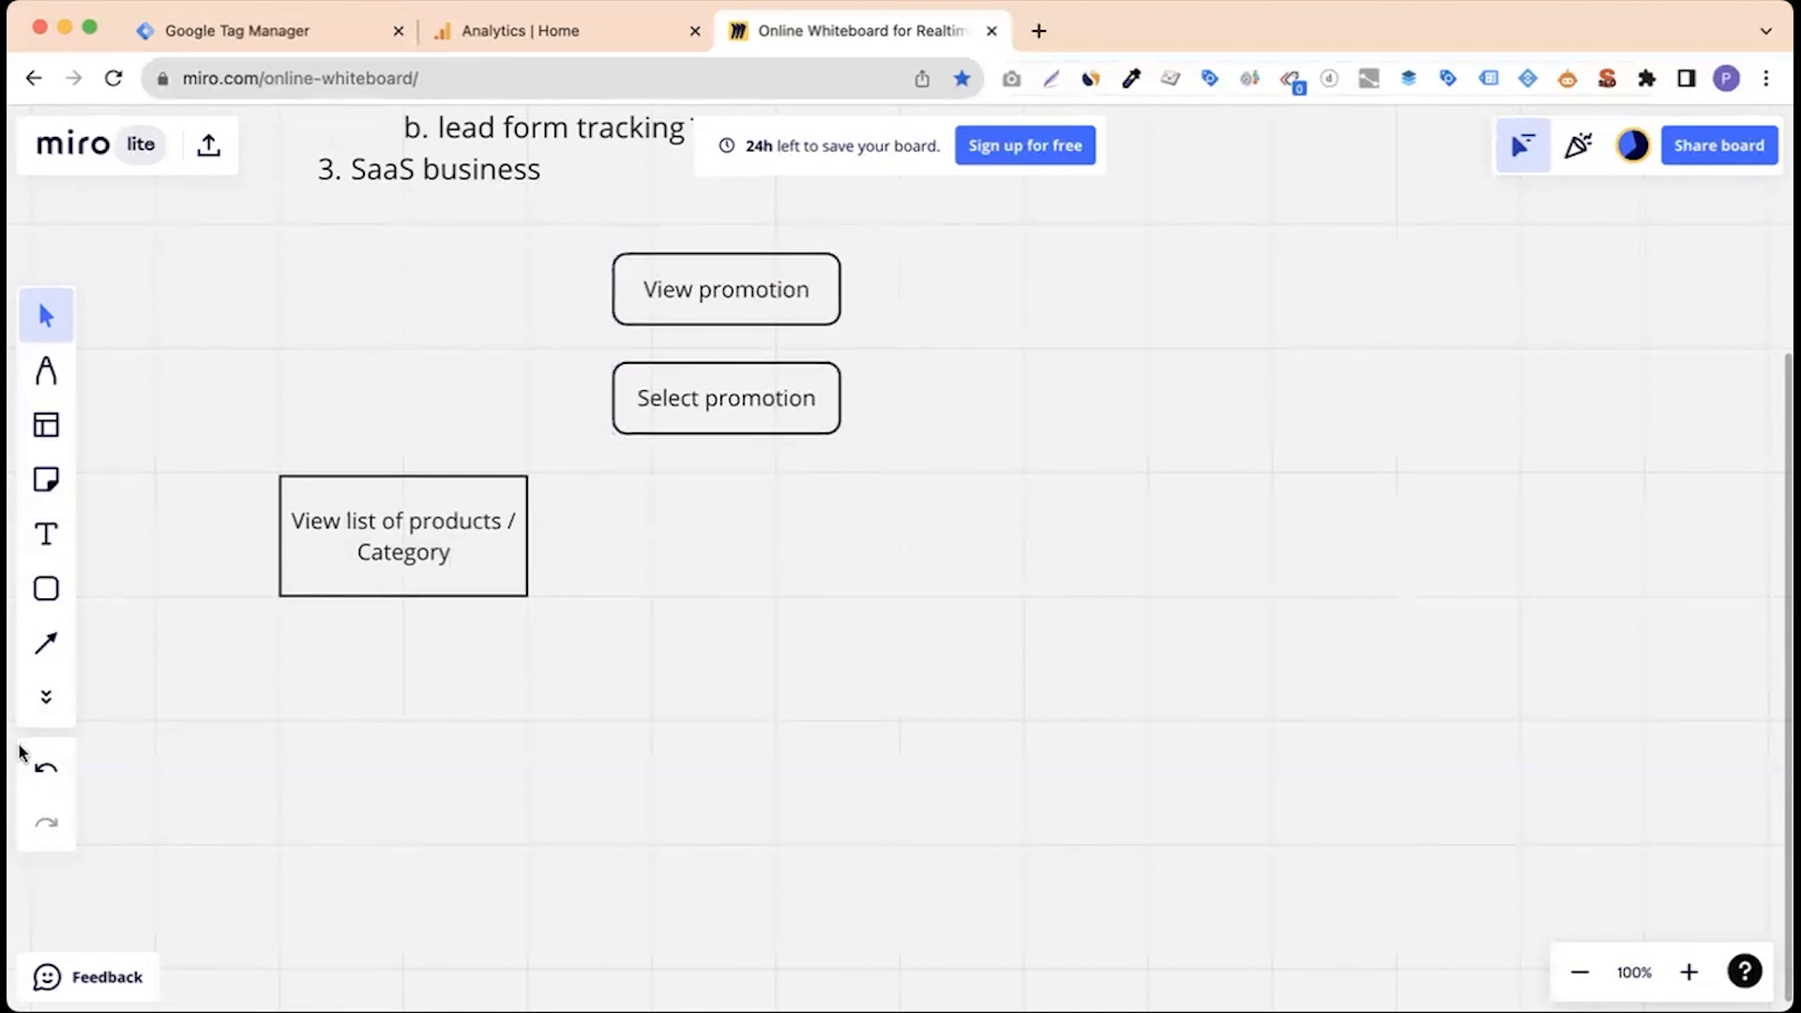
Connect the "View list of products / Category" box to the "View promotion" and "Select promotion" boxes with elbow arrows.
{"action": "left_click", "coordinate": [45, 645]}
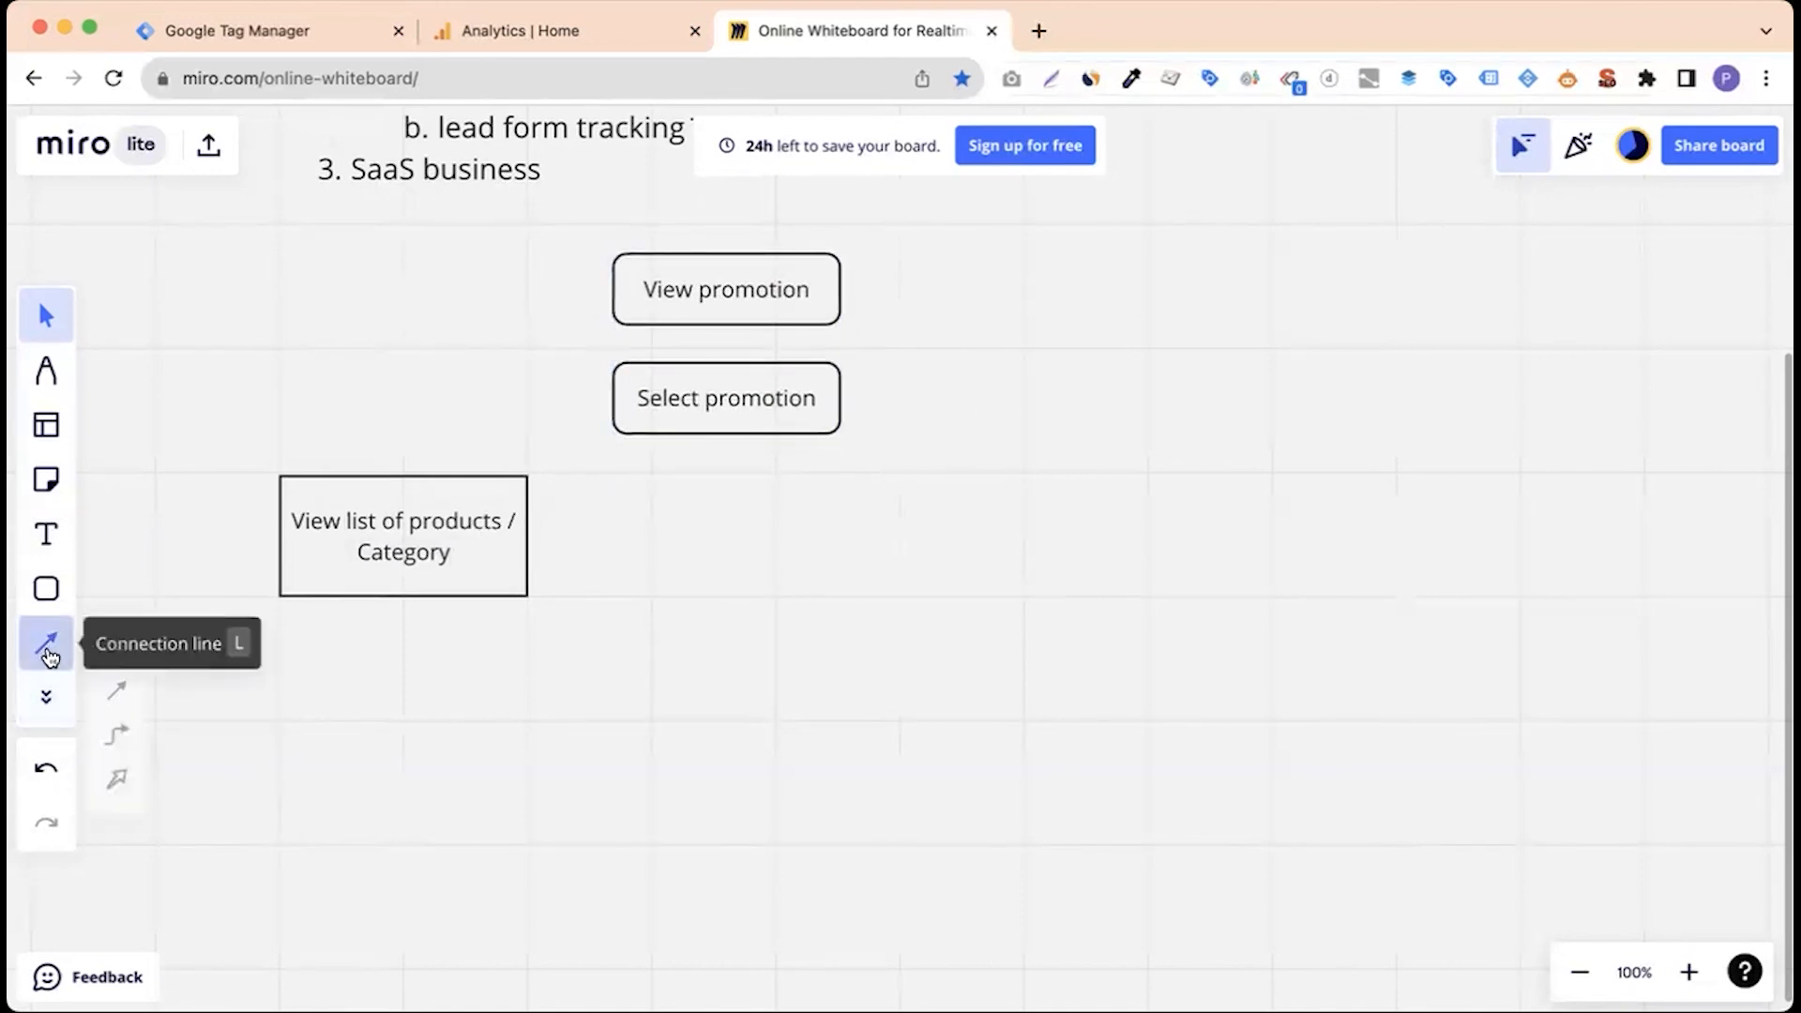
{"action": "left_click", "coordinate": [120, 738]}
{"action": "left_click_drag", "start_coordinate": [404, 475], "coordinate": [603, 289]}
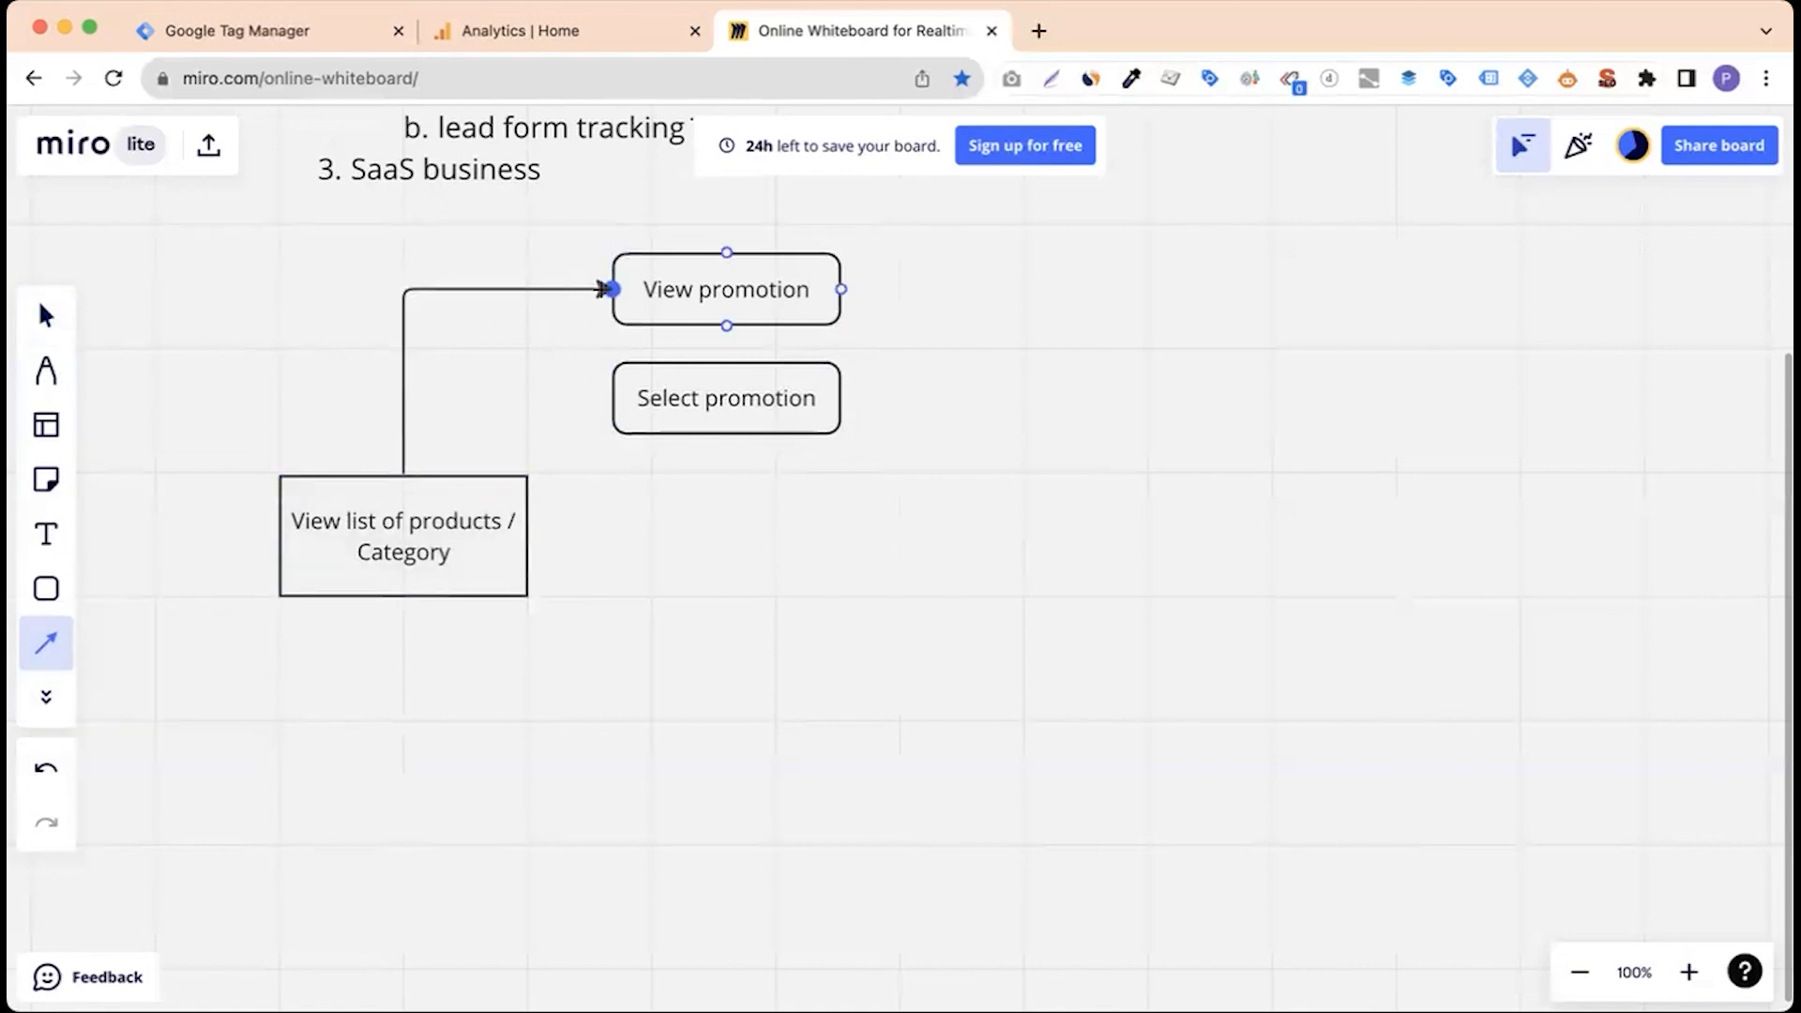
{"action": "left_click", "coordinate": [46, 643]}
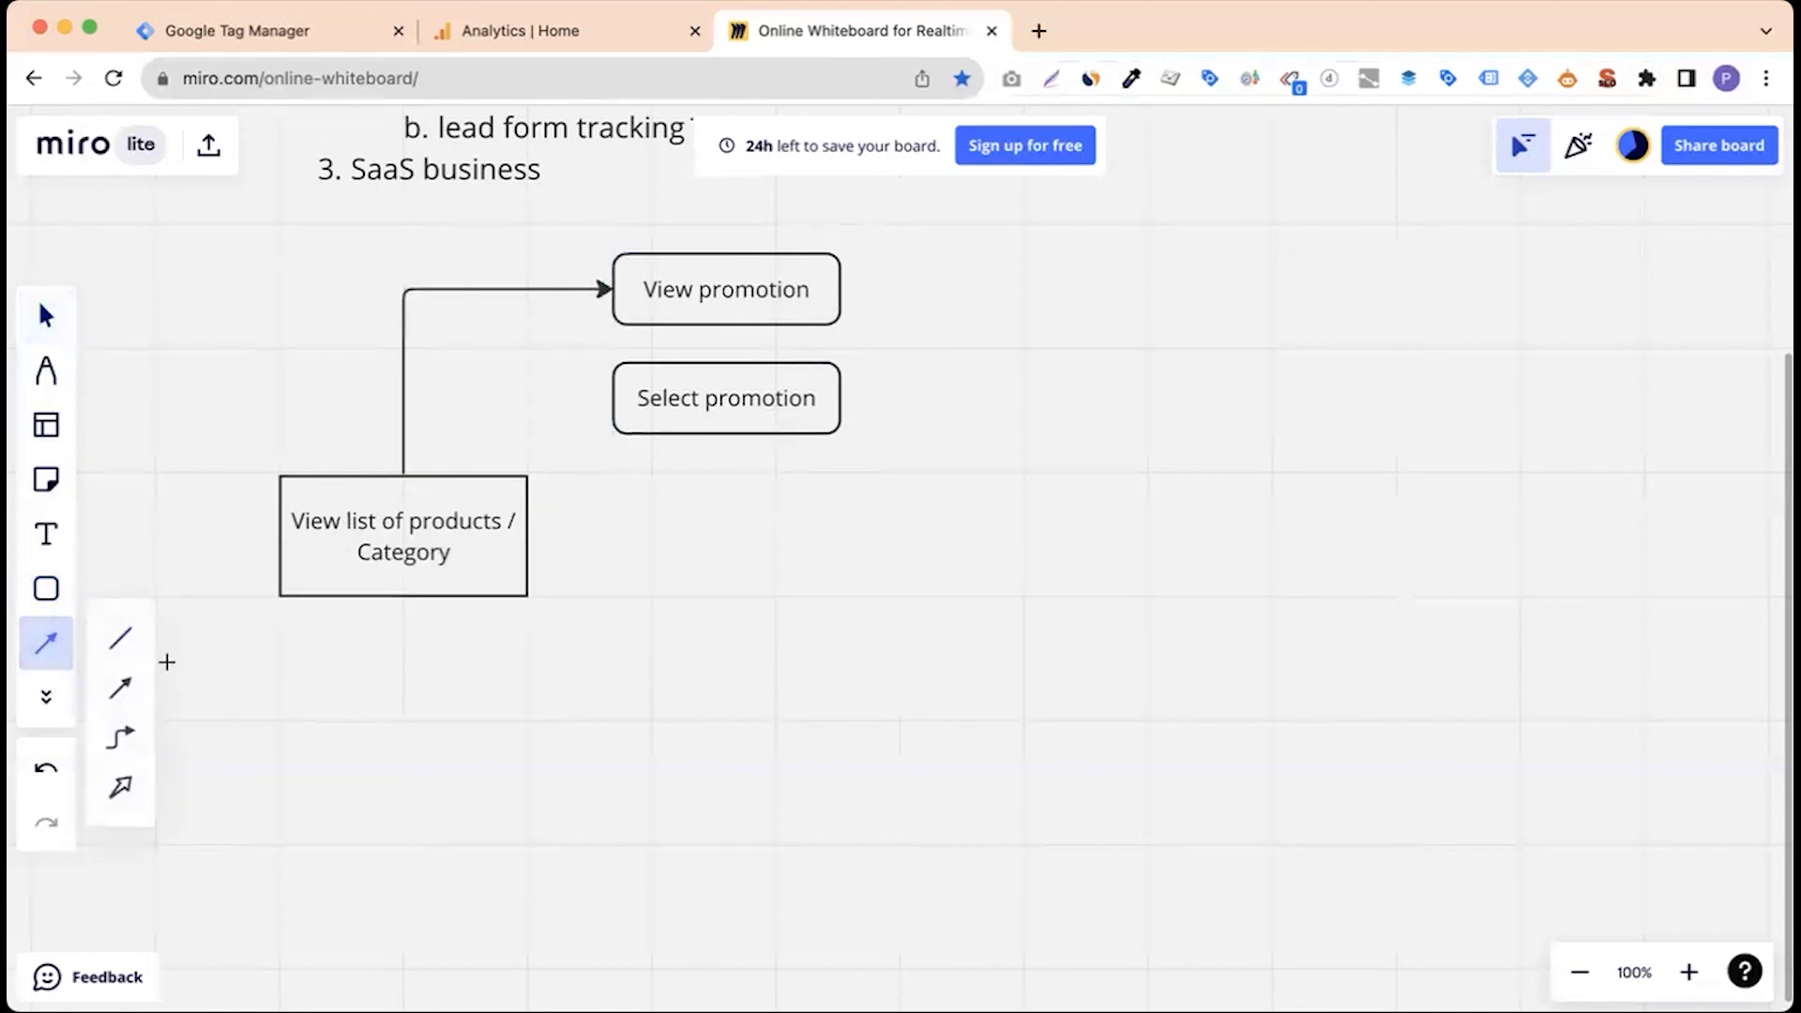
{"action": "left_click_drag", "start_coordinate": [485, 476], "coordinate": [611, 397]}
{"action": "left_click", "coordinate": [645, 527]}
Move the "View promotion" and "Select promotion" boxes together slightly upward.
{"action": "left_click_drag", "start_coordinate": [607, 477], "coordinate": [762, 270]}
{"action": "left_click_drag", "start_coordinate": [671, 329], "coordinate": [676, 298]}
{"action": "left_click", "coordinate": [698, 527]}
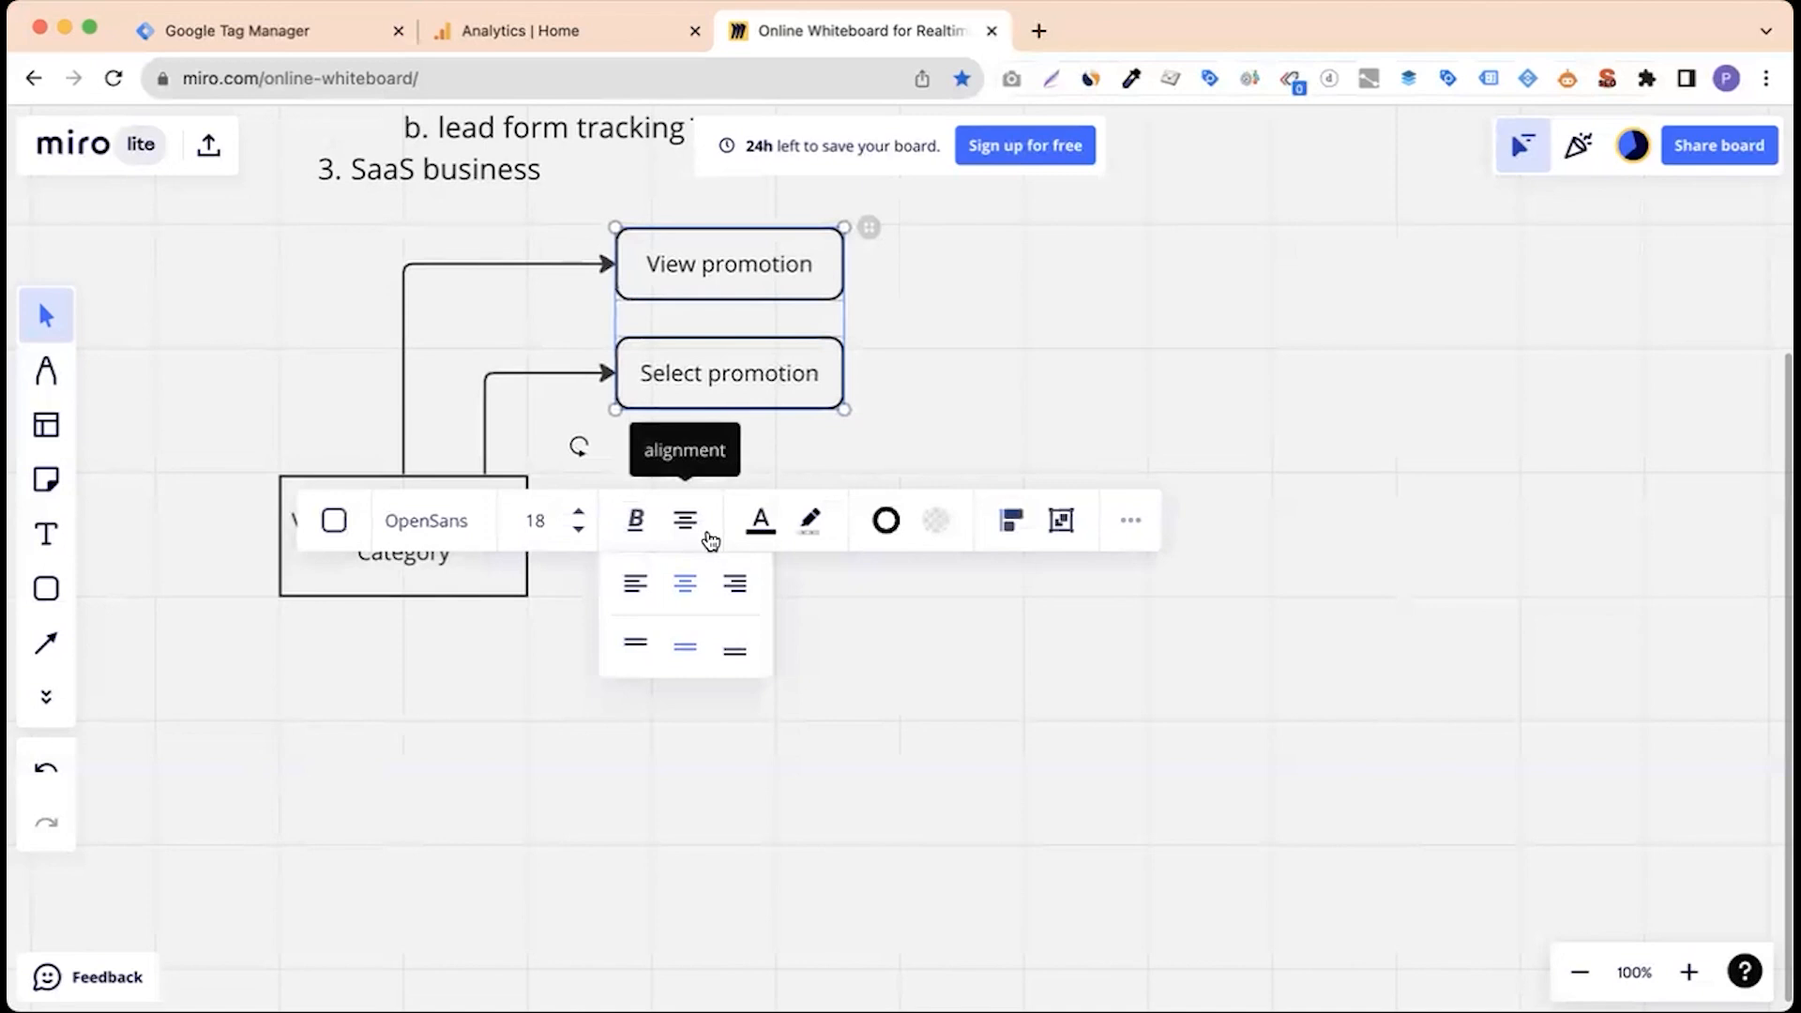
{"action": "left_click", "coordinate": [897, 647]}
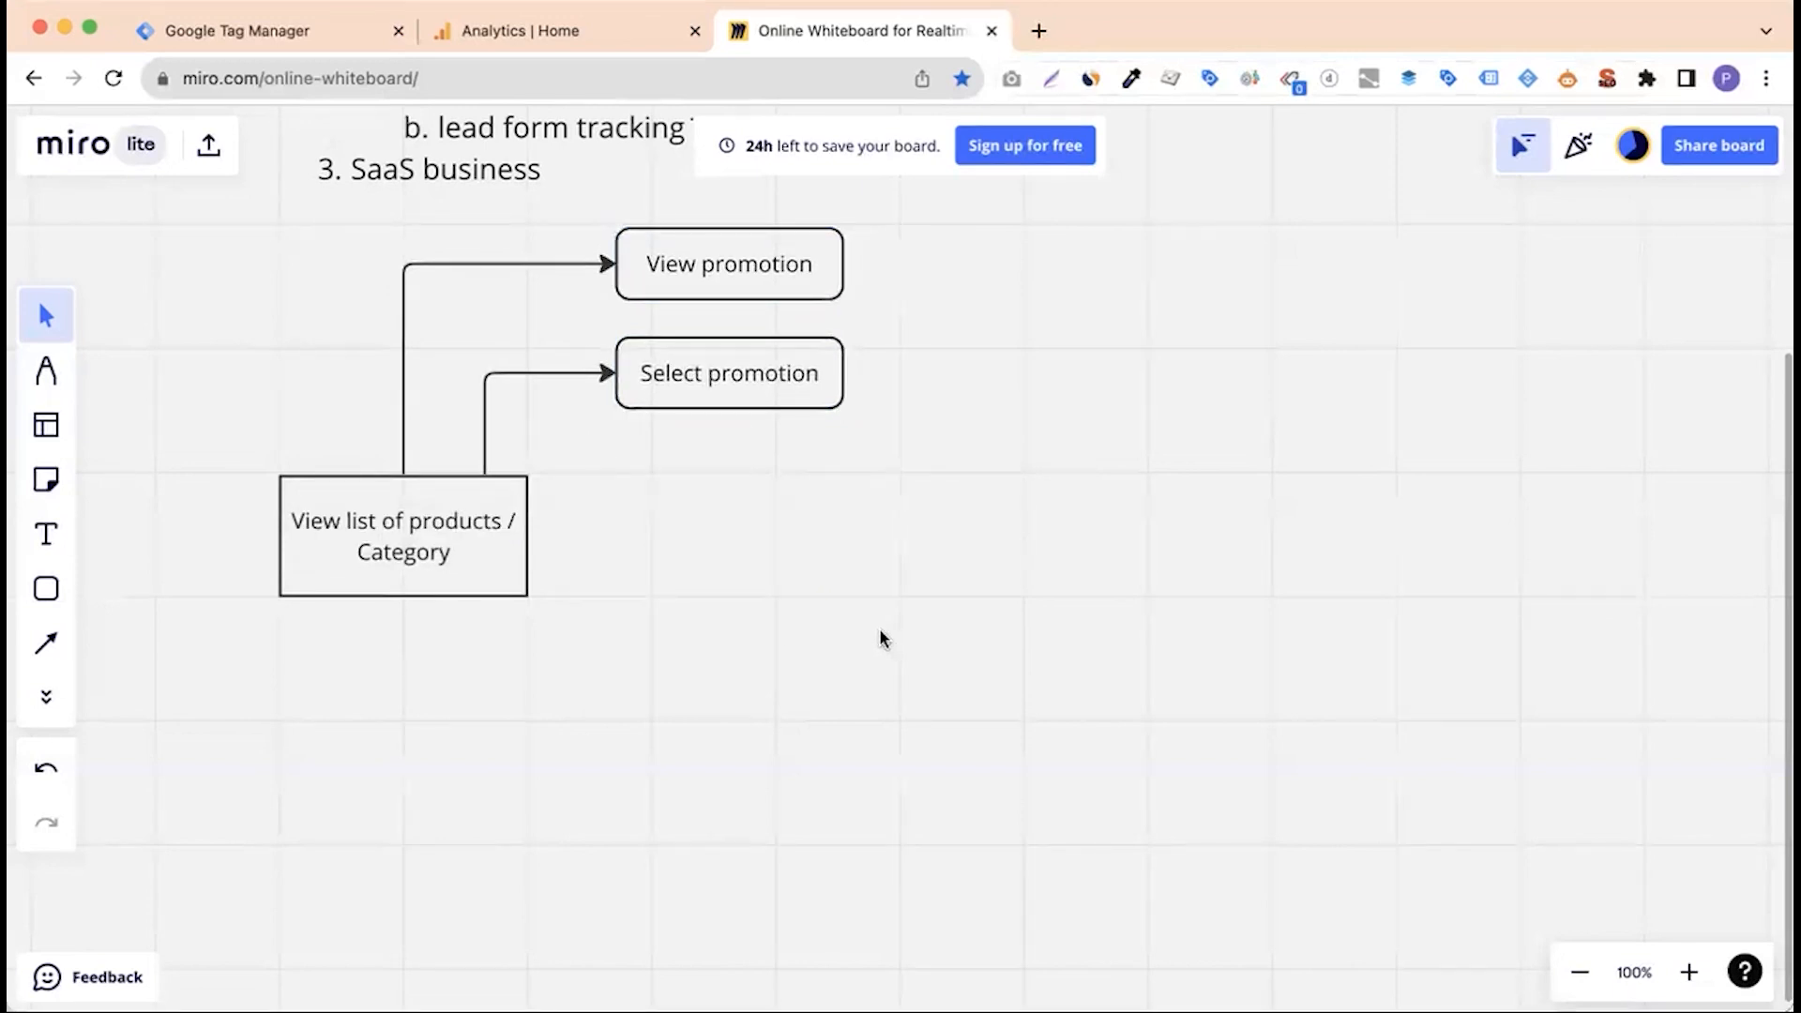
Draw a rectangle to the right of the category box, matching its height, and label it "Product Page / View_item".
{"action": "left_click", "coordinate": [46, 588]}
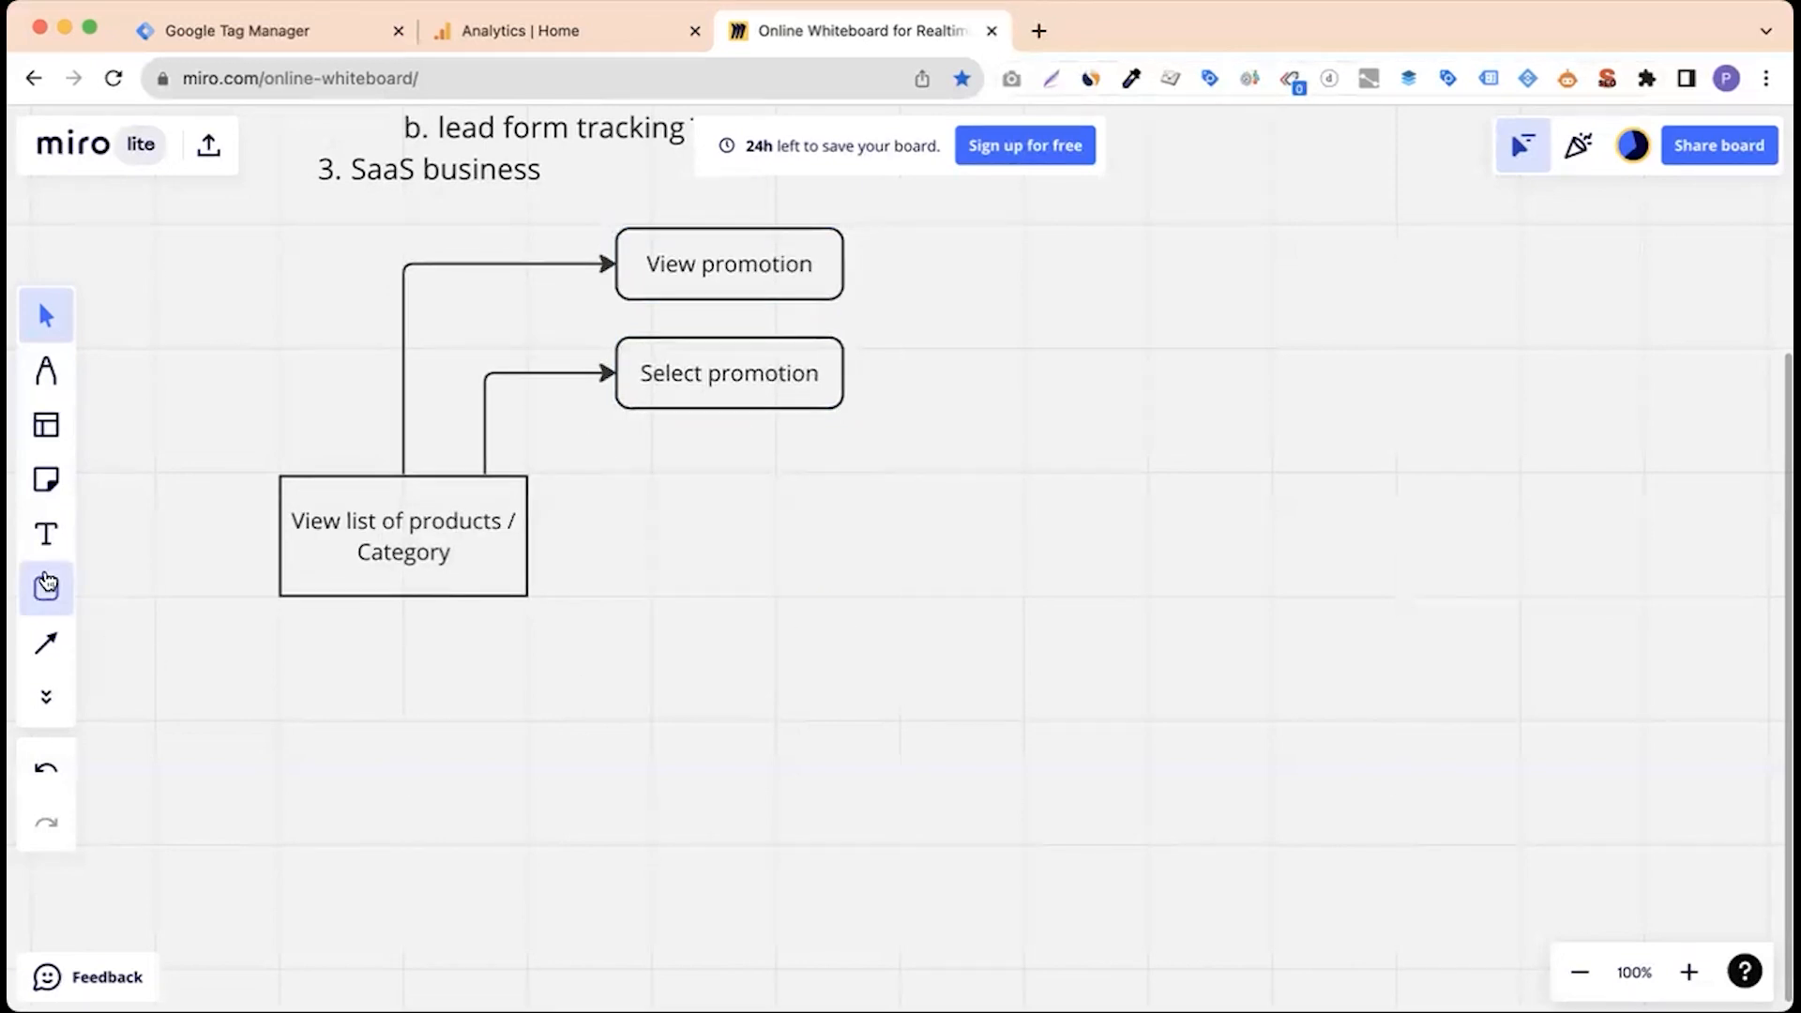
{"action": "left_click", "coordinate": [229, 570]}
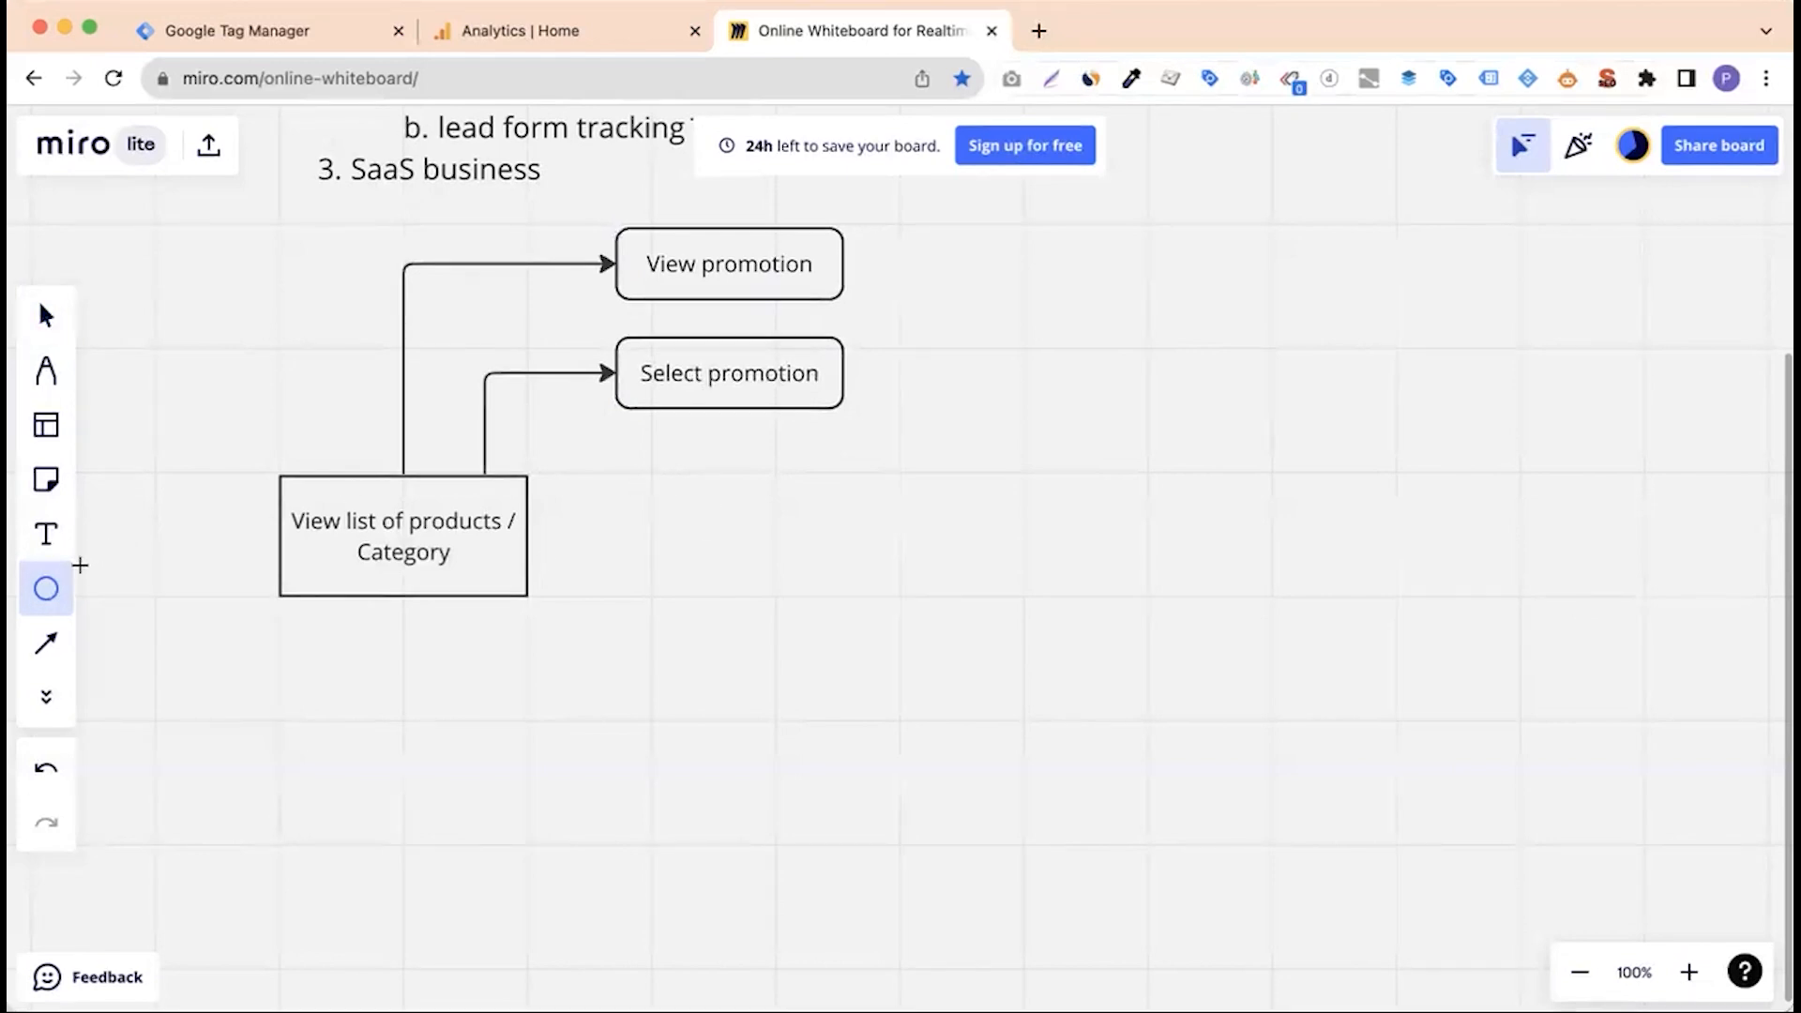
{"action": "left_click", "coordinate": [46, 588]}
{"action": "left_click", "coordinate": [129, 570]}
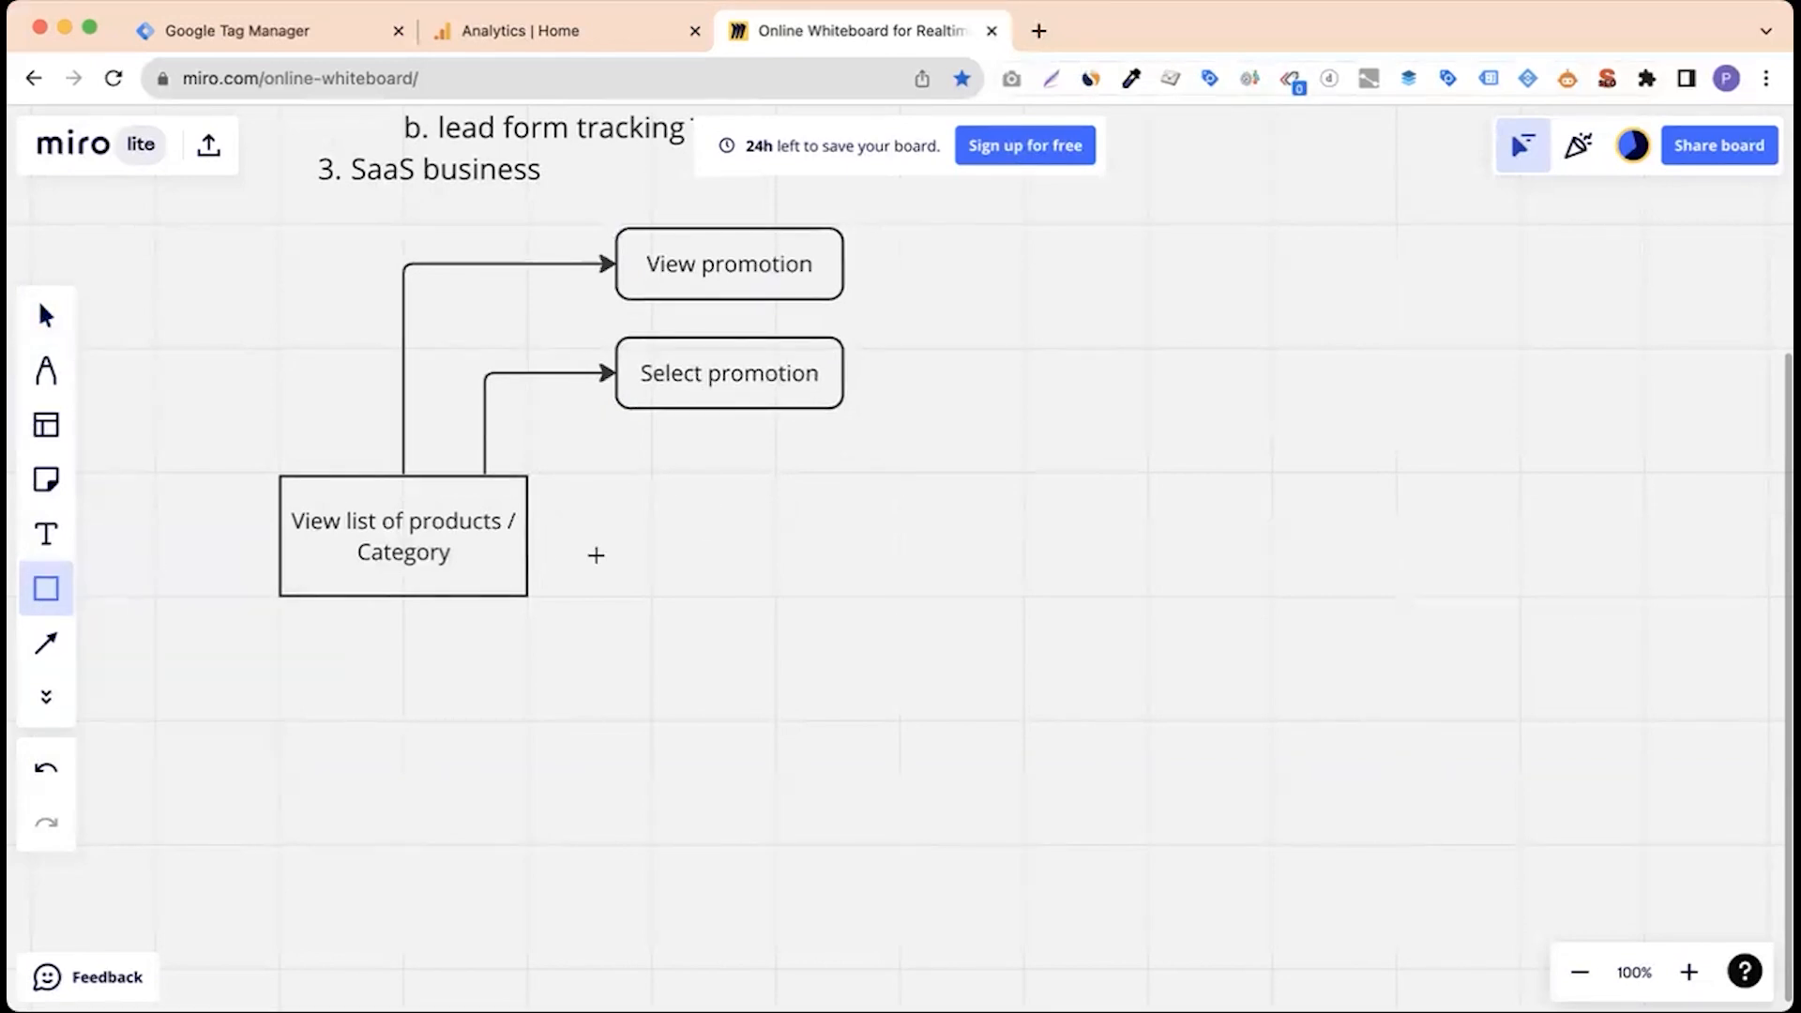
{"action": "left_click_drag", "start_coordinate": [684, 476], "coordinate": [935, 596]}
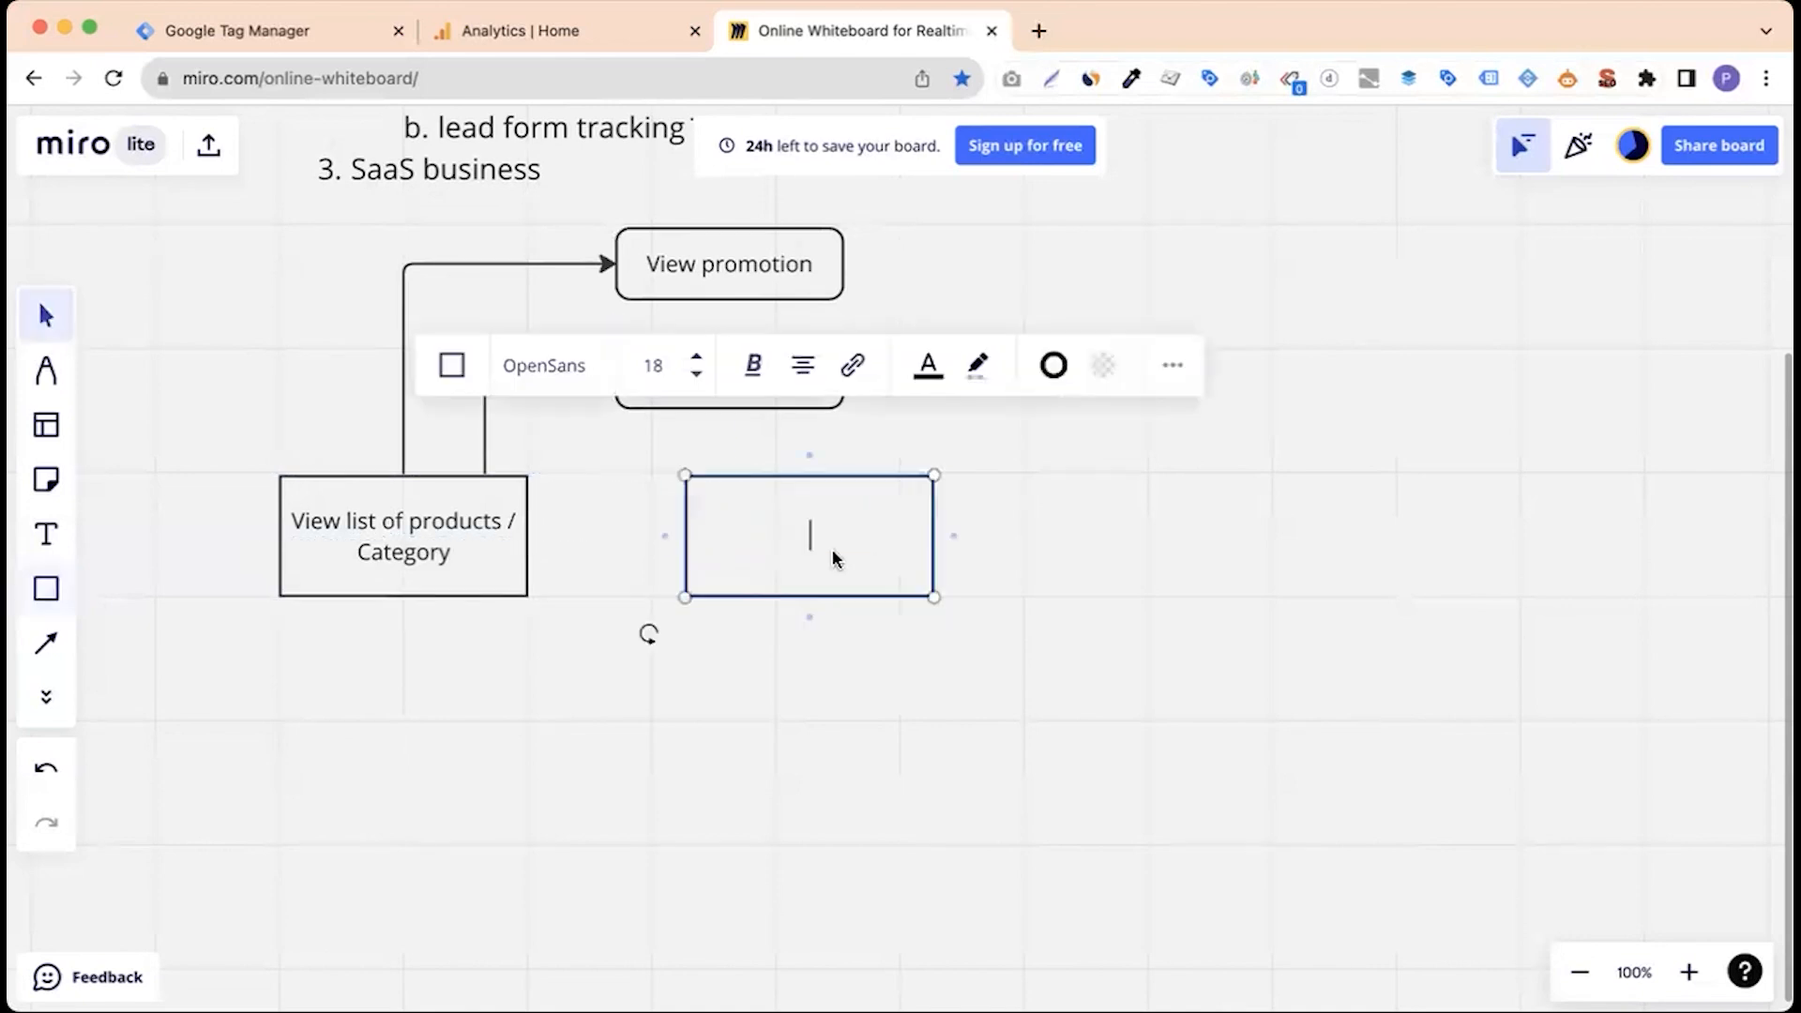
{"action": "type", "text": "Product Page"}
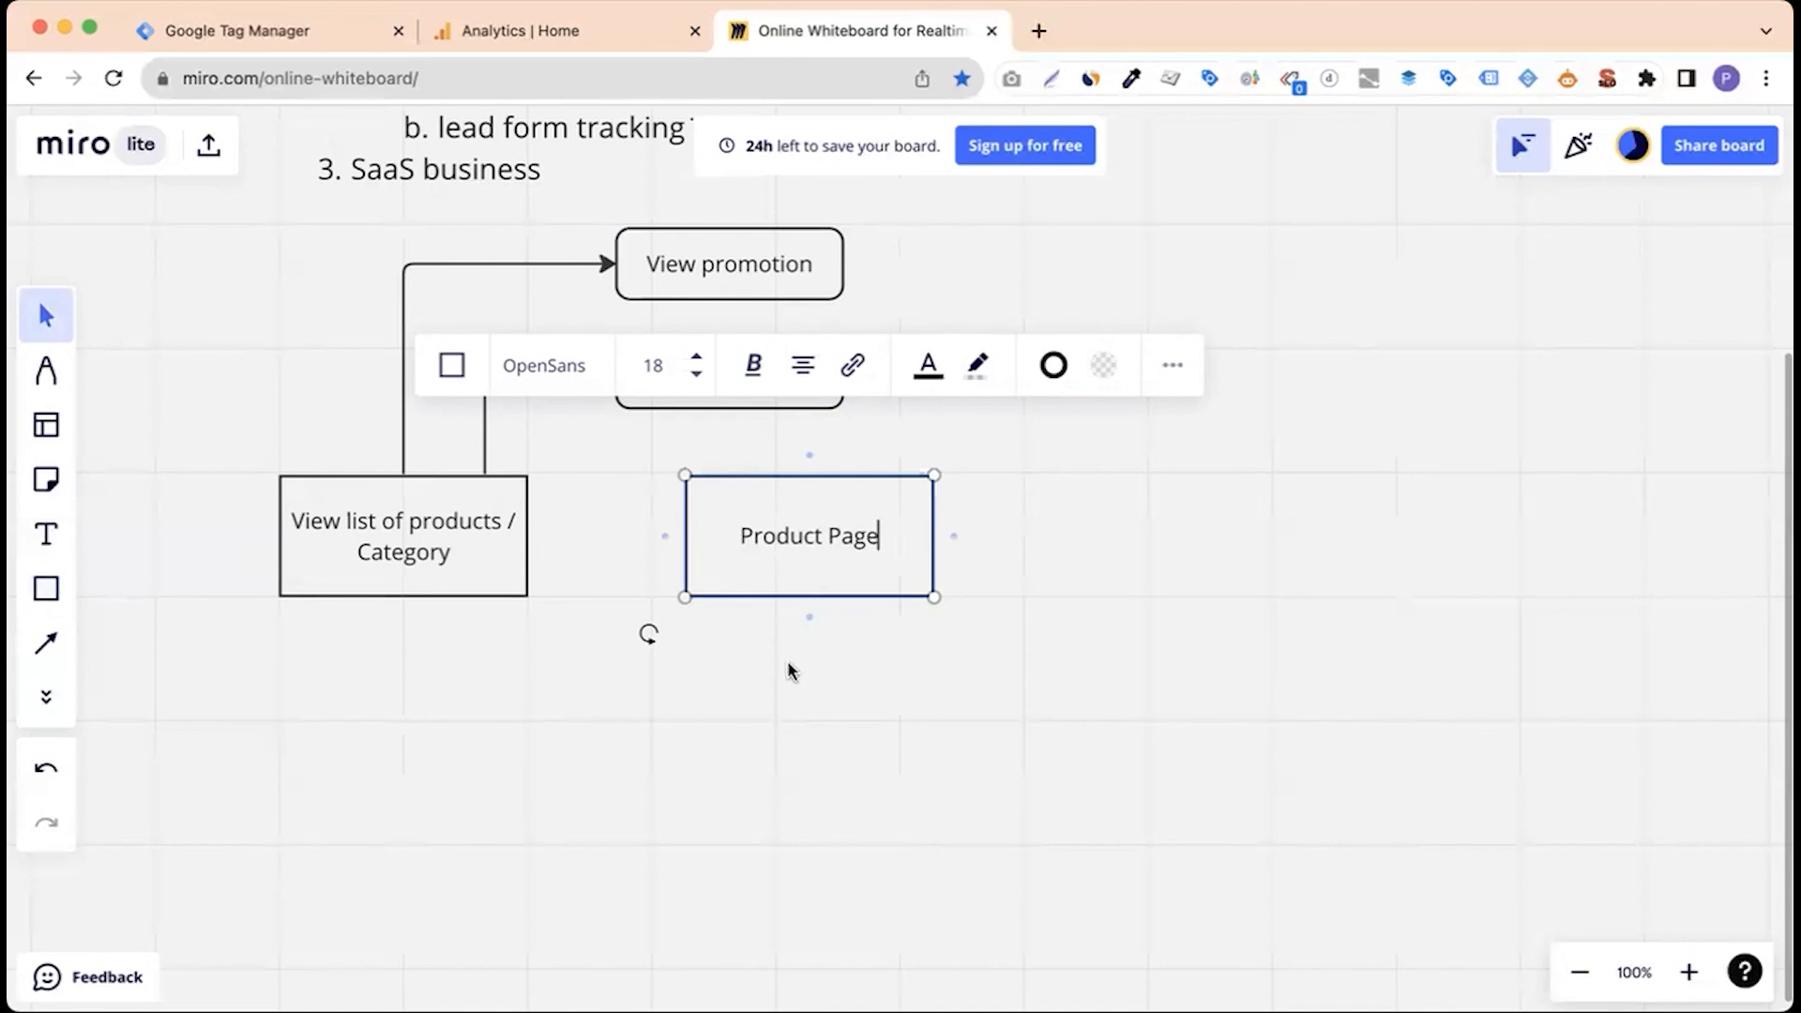
{"action": "type", "text": "/ V"}
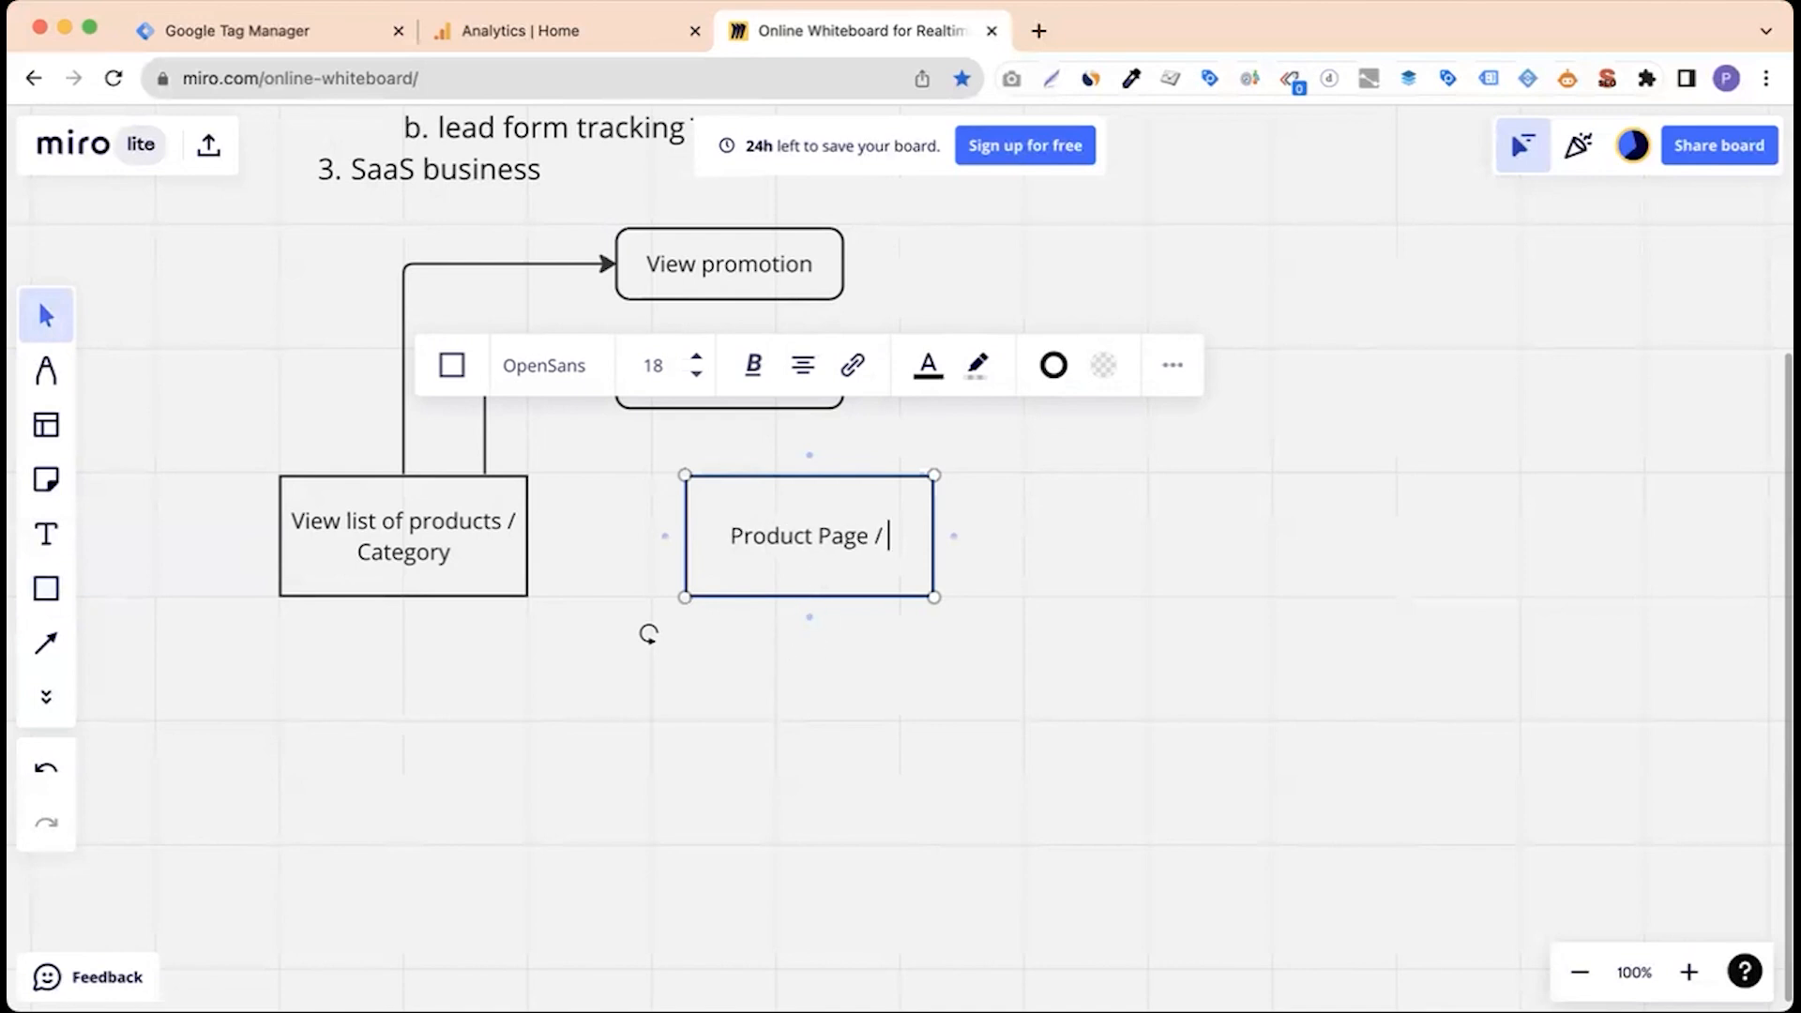
{"action": "type", "text": "iew"}
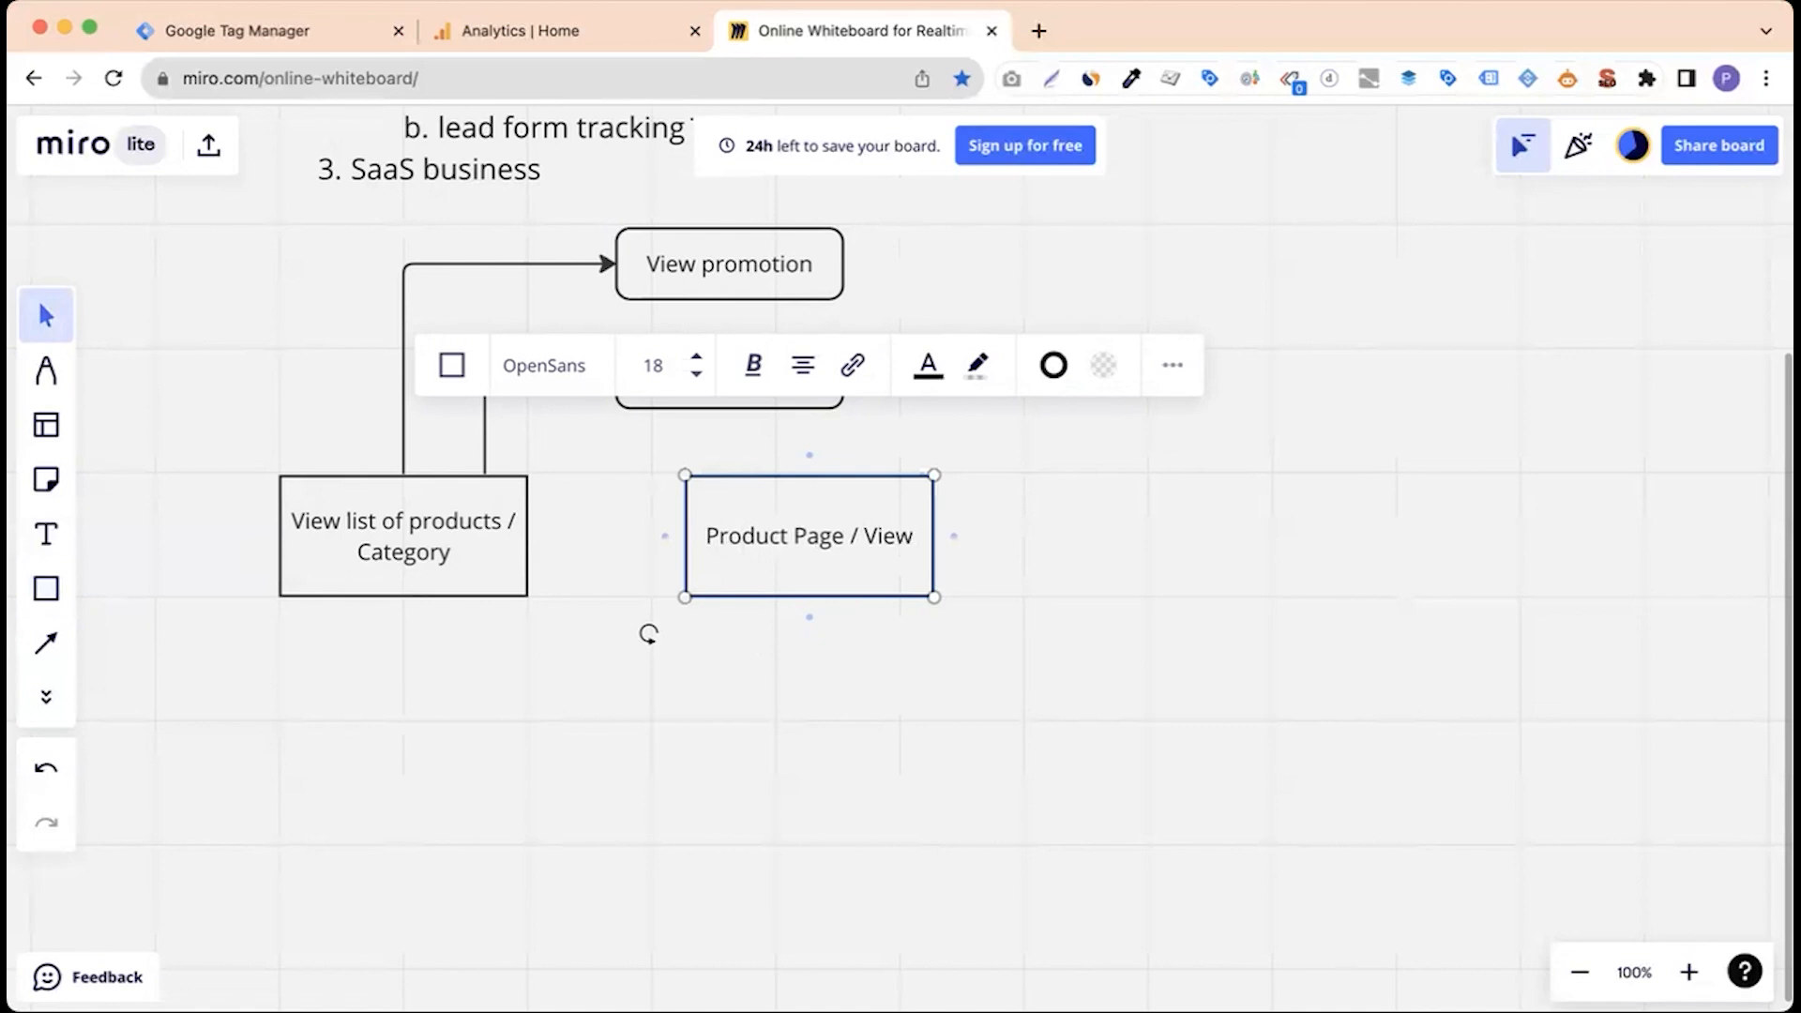
{"action": "type", "text": "_item"}
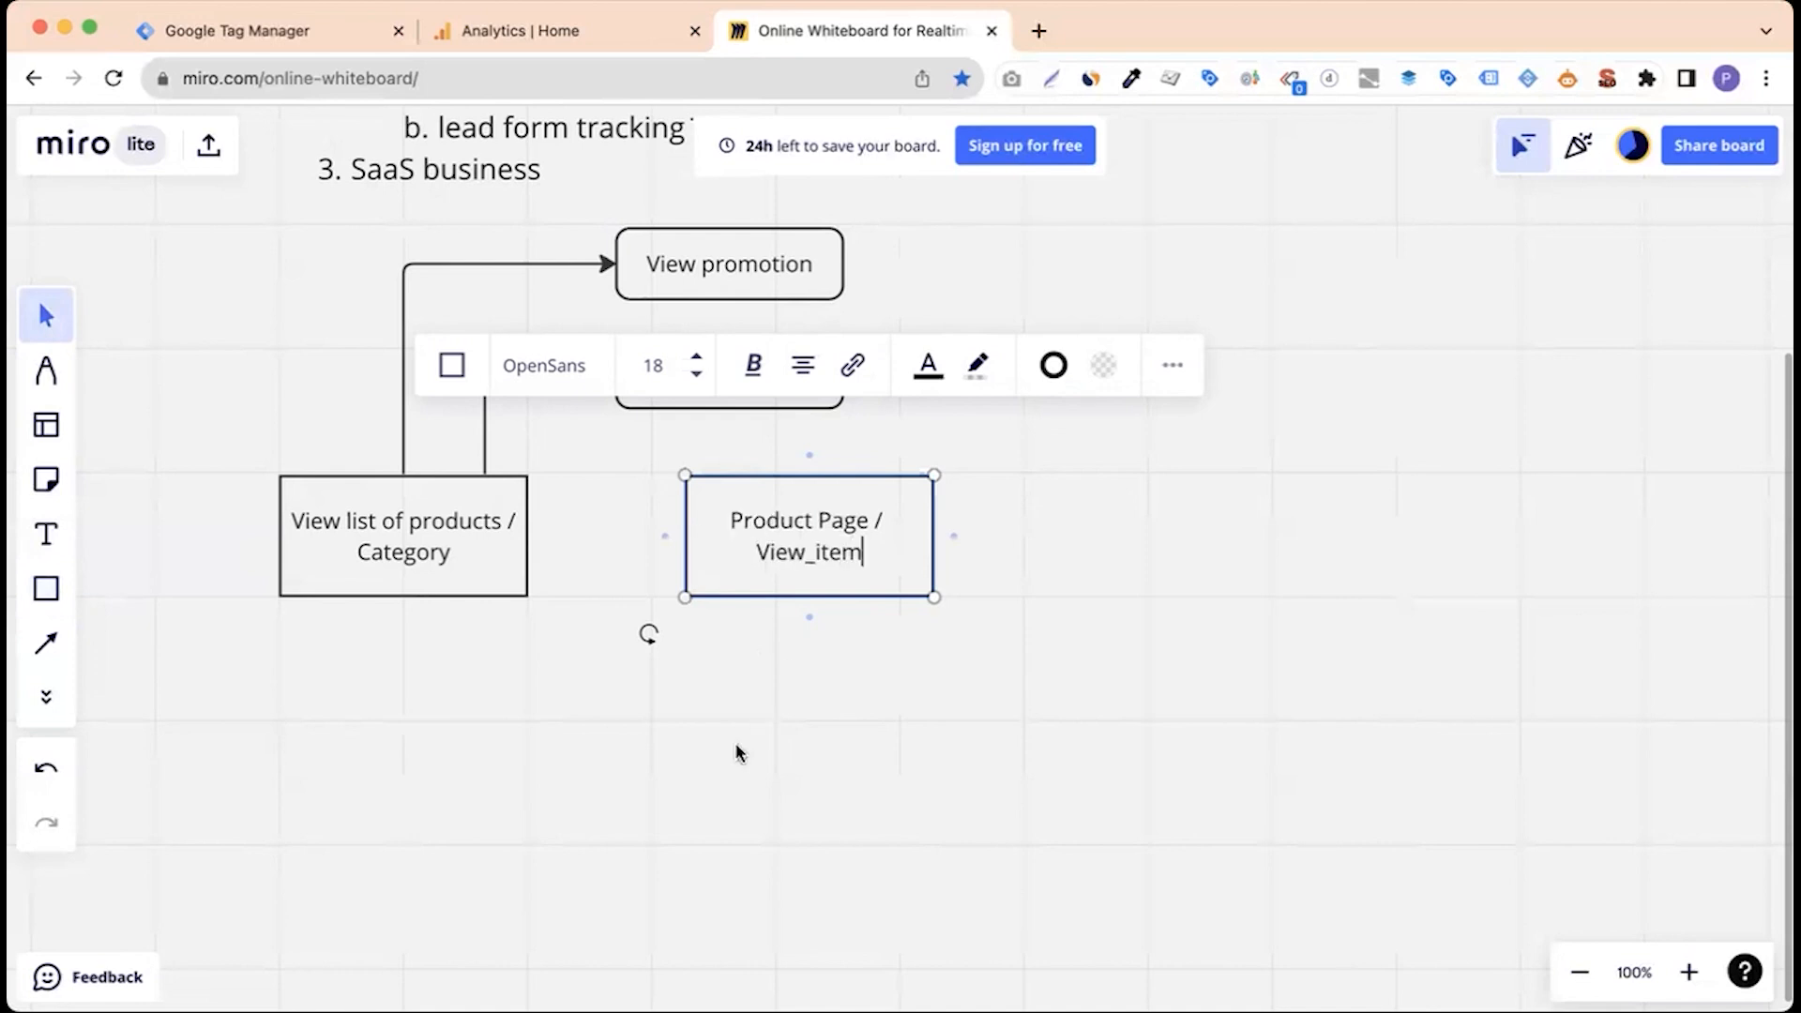
{"action": "left_click", "coordinate": [776, 668]}
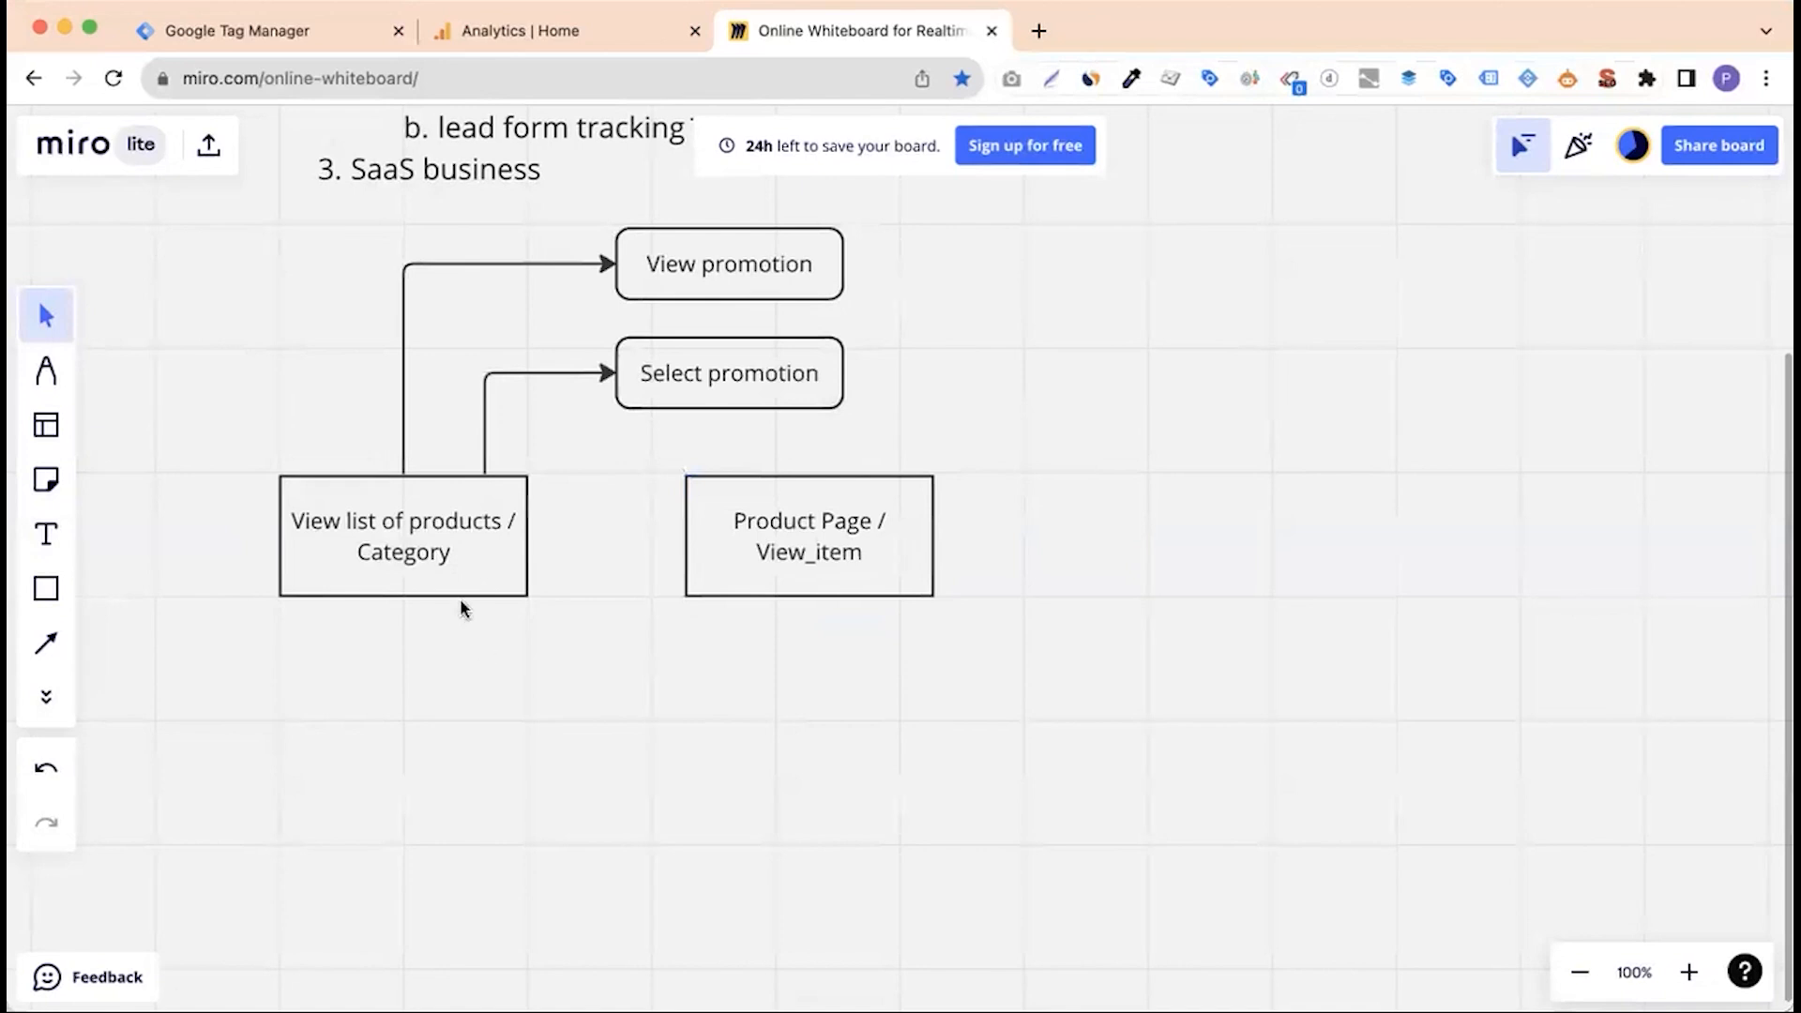
Duplicate the "Select promotion" box with its arrow below the category box, and attach the copied arrow's start to the category box's bottom edge.
{"action": "left_click", "coordinate": [431, 552]}
{"action": "left_click", "coordinate": [591, 533]}
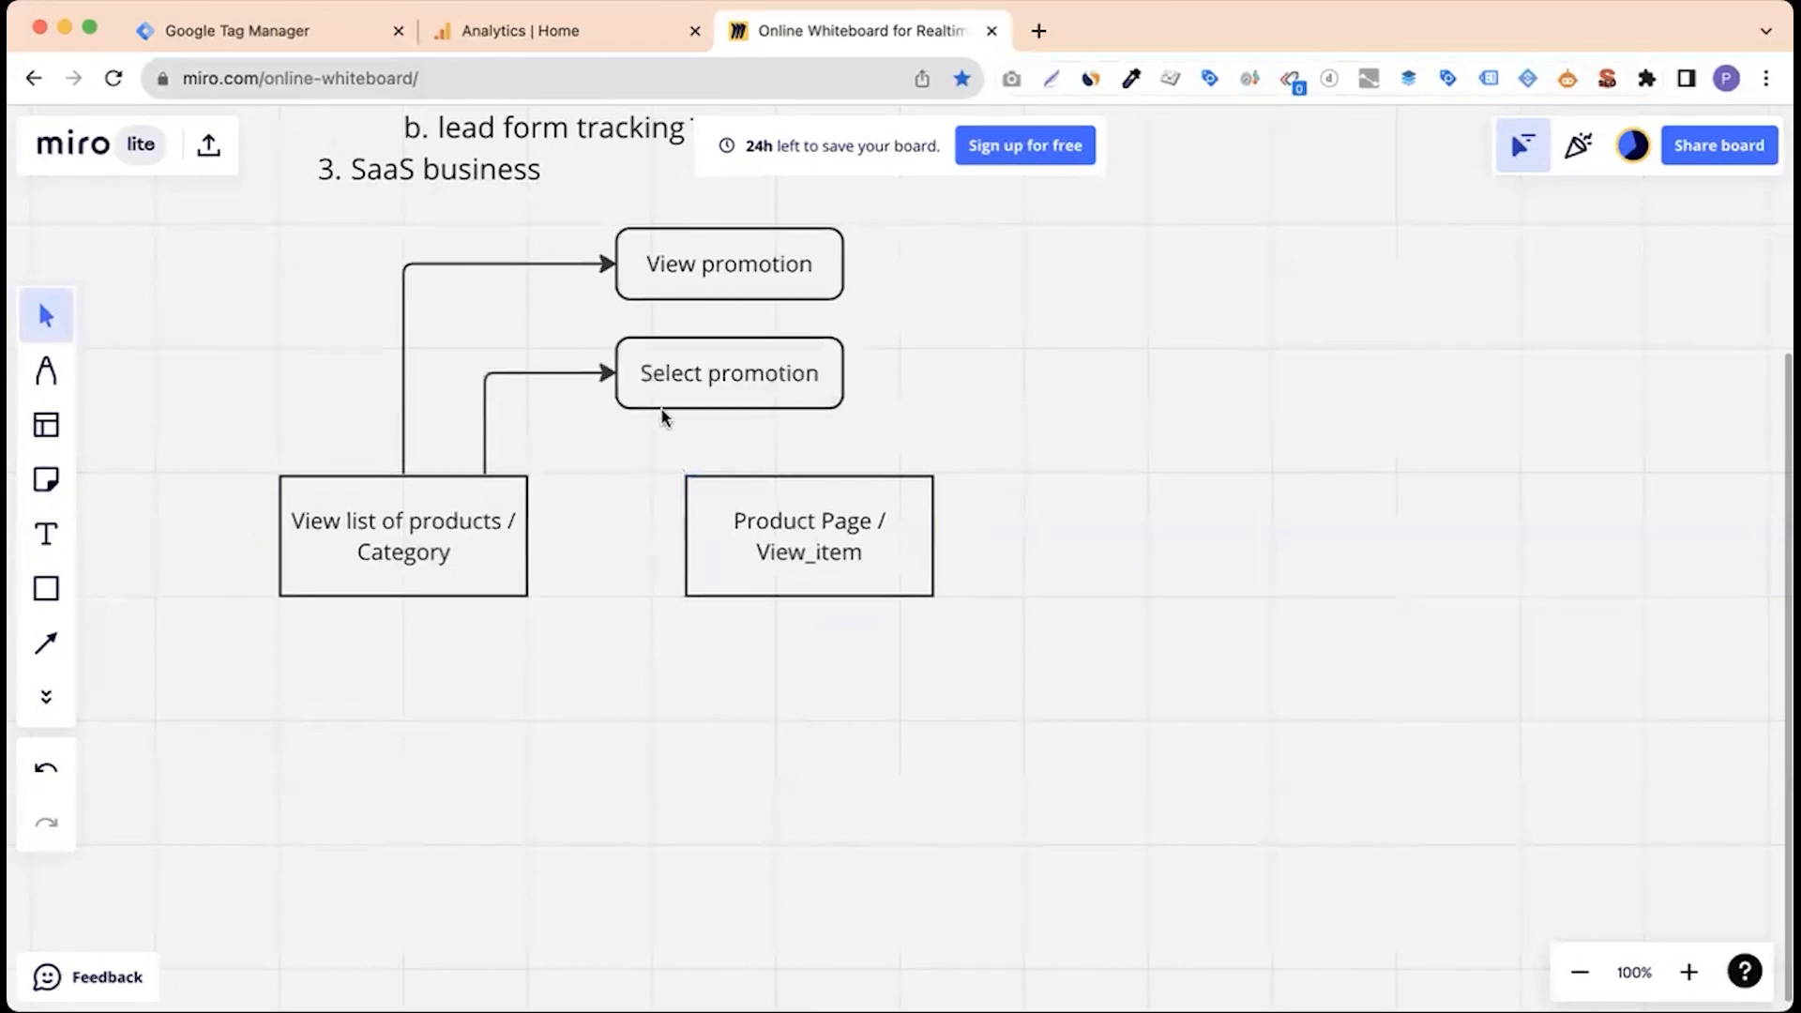
{"action": "left_click", "coordinate": [663, 402]}
{"action": "left_click", "coordinate": [552, 424]}
{"action": "left_click_drag", "start_coordinate": [542, 410], "coordinate": [608, 790]}
{"action": "key", "text": "super+c"}
{"action": "key", "text": "super+v"}
{"action": "left_click", "coordinate": [372, 835]}
{"action": "left_click", "coordinate": [437, 864]}
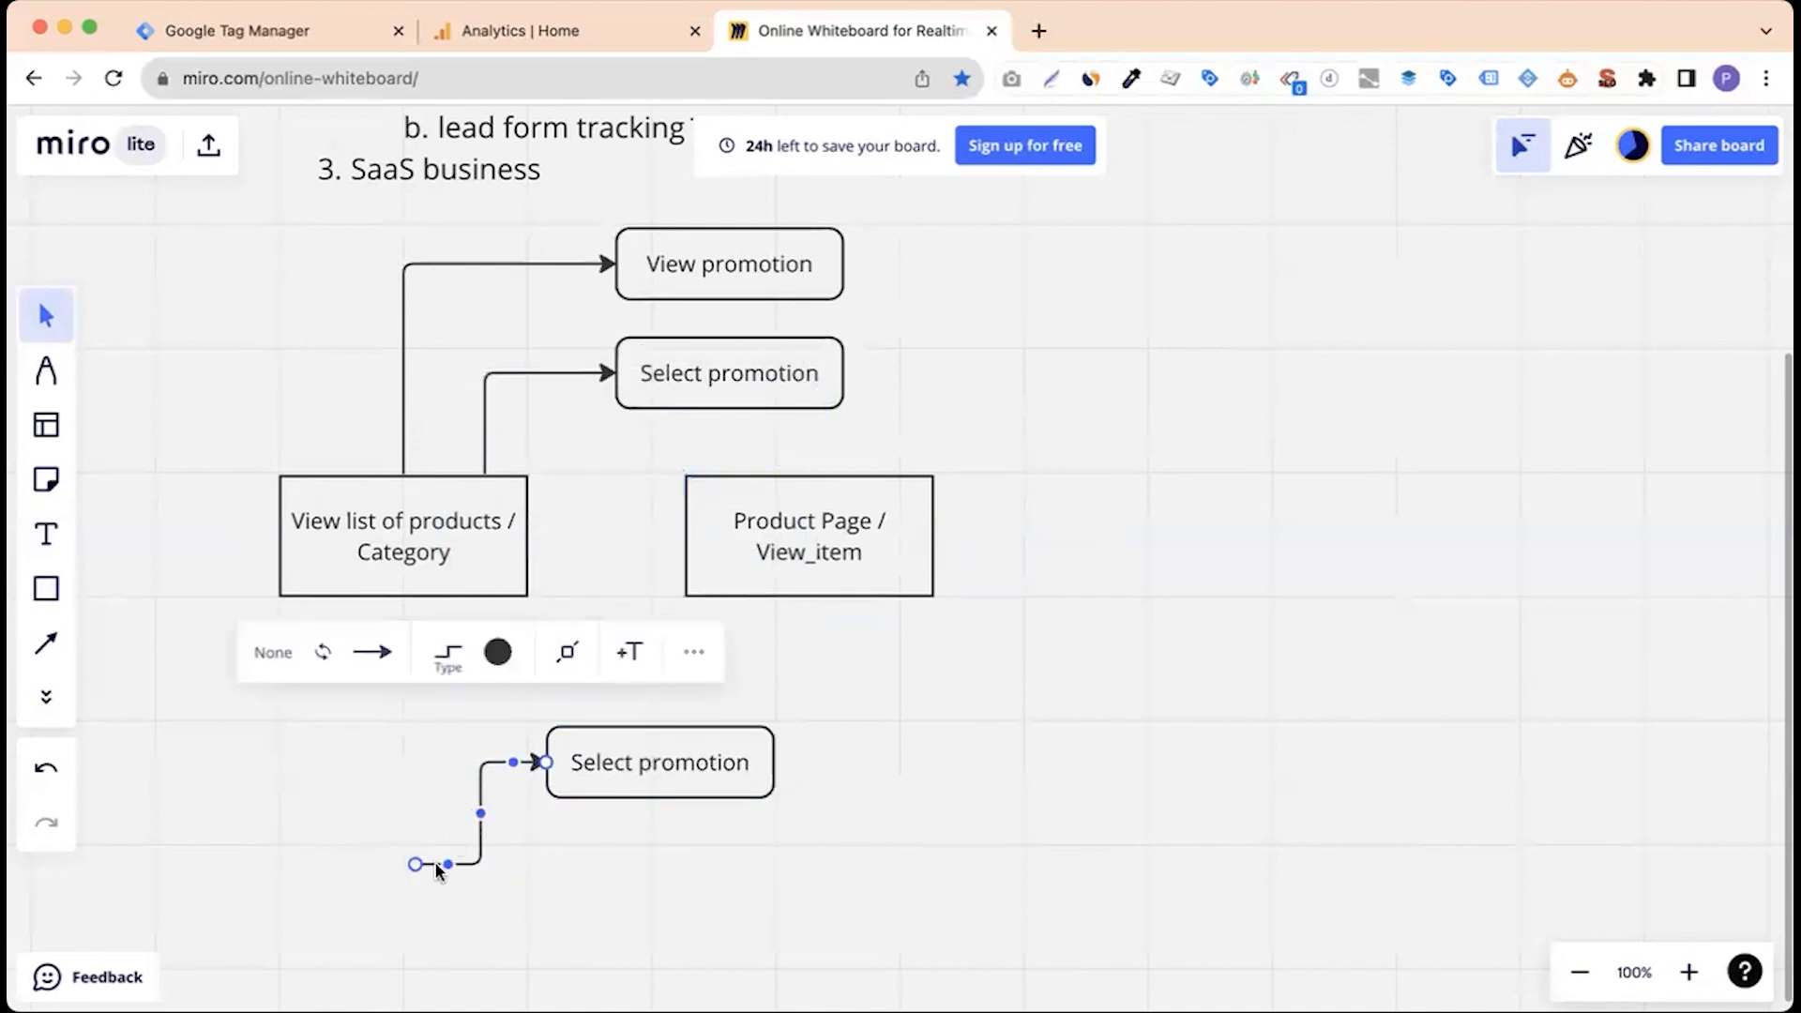
{"action": "left_click_drag", "start_coordinate": [418, 864], "coordinate": [380, 598]}
Relabel the copied "Select promotion" box below the category box as "Select Product".
{"action": "left_click", "coordinate": [616, 769]}
{"action": "double_click", "coordinate": [672, 765]}
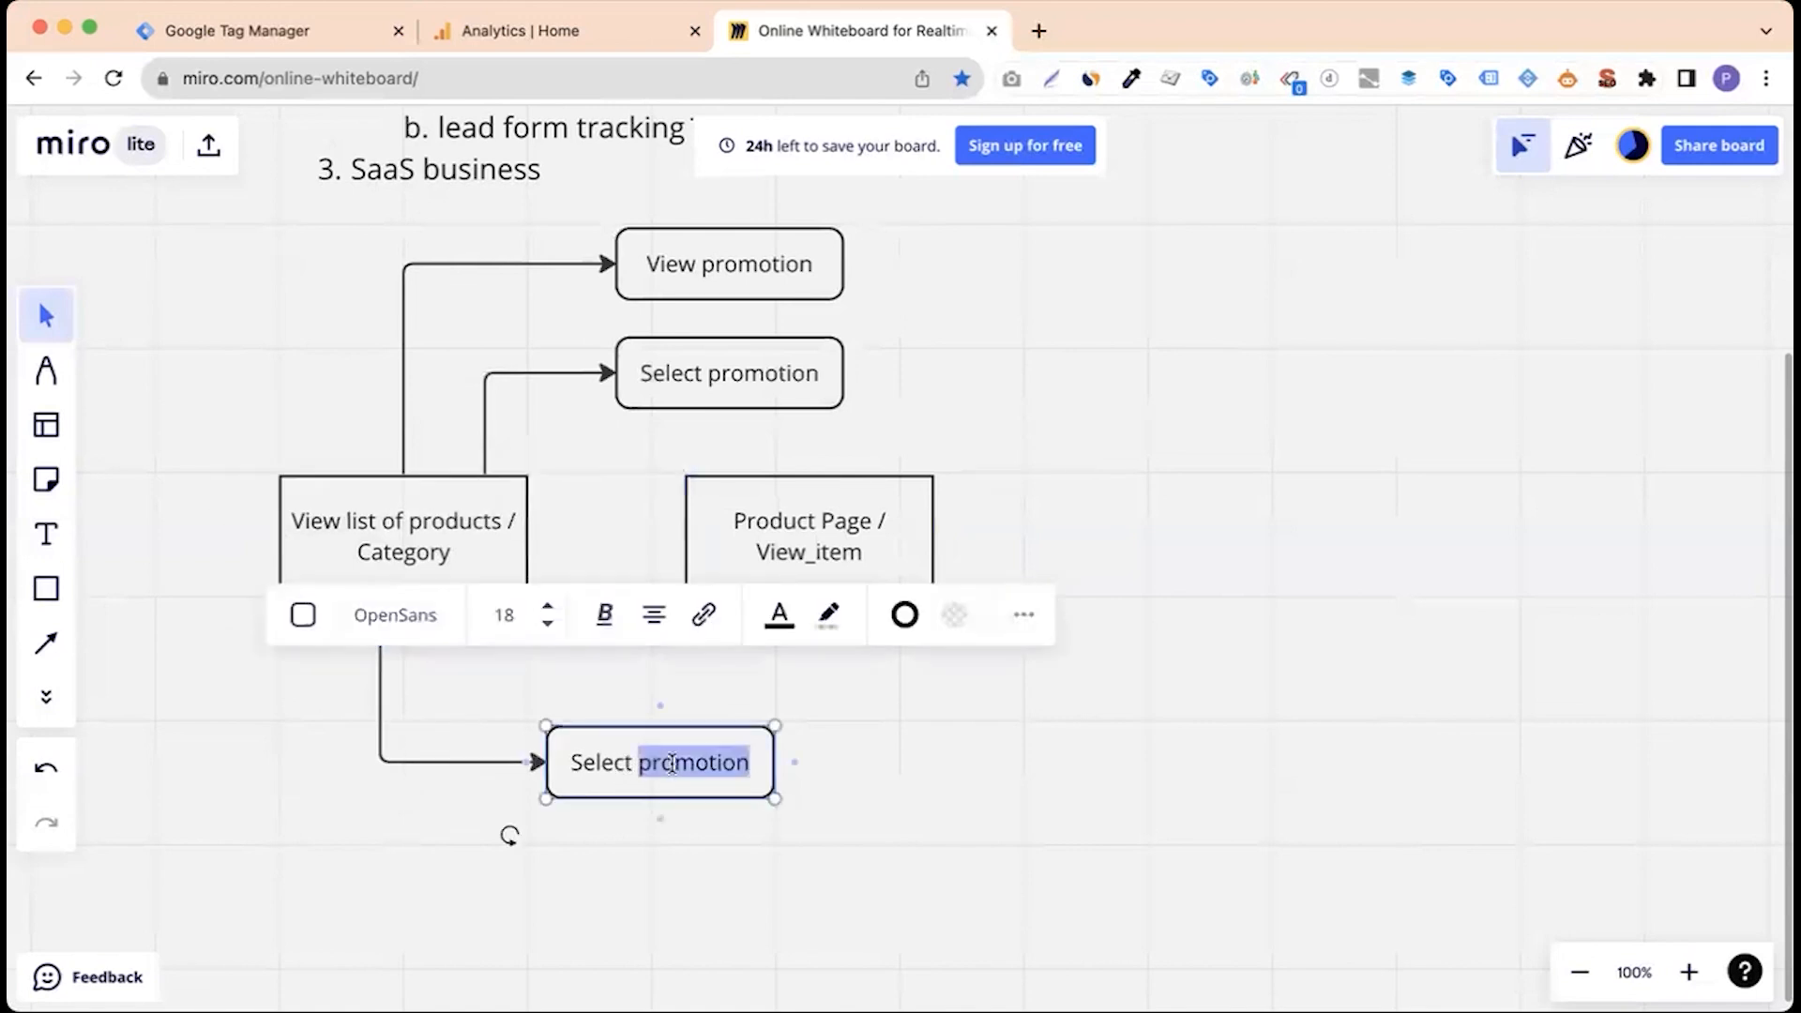
{"action": "type", "text": "Product"}
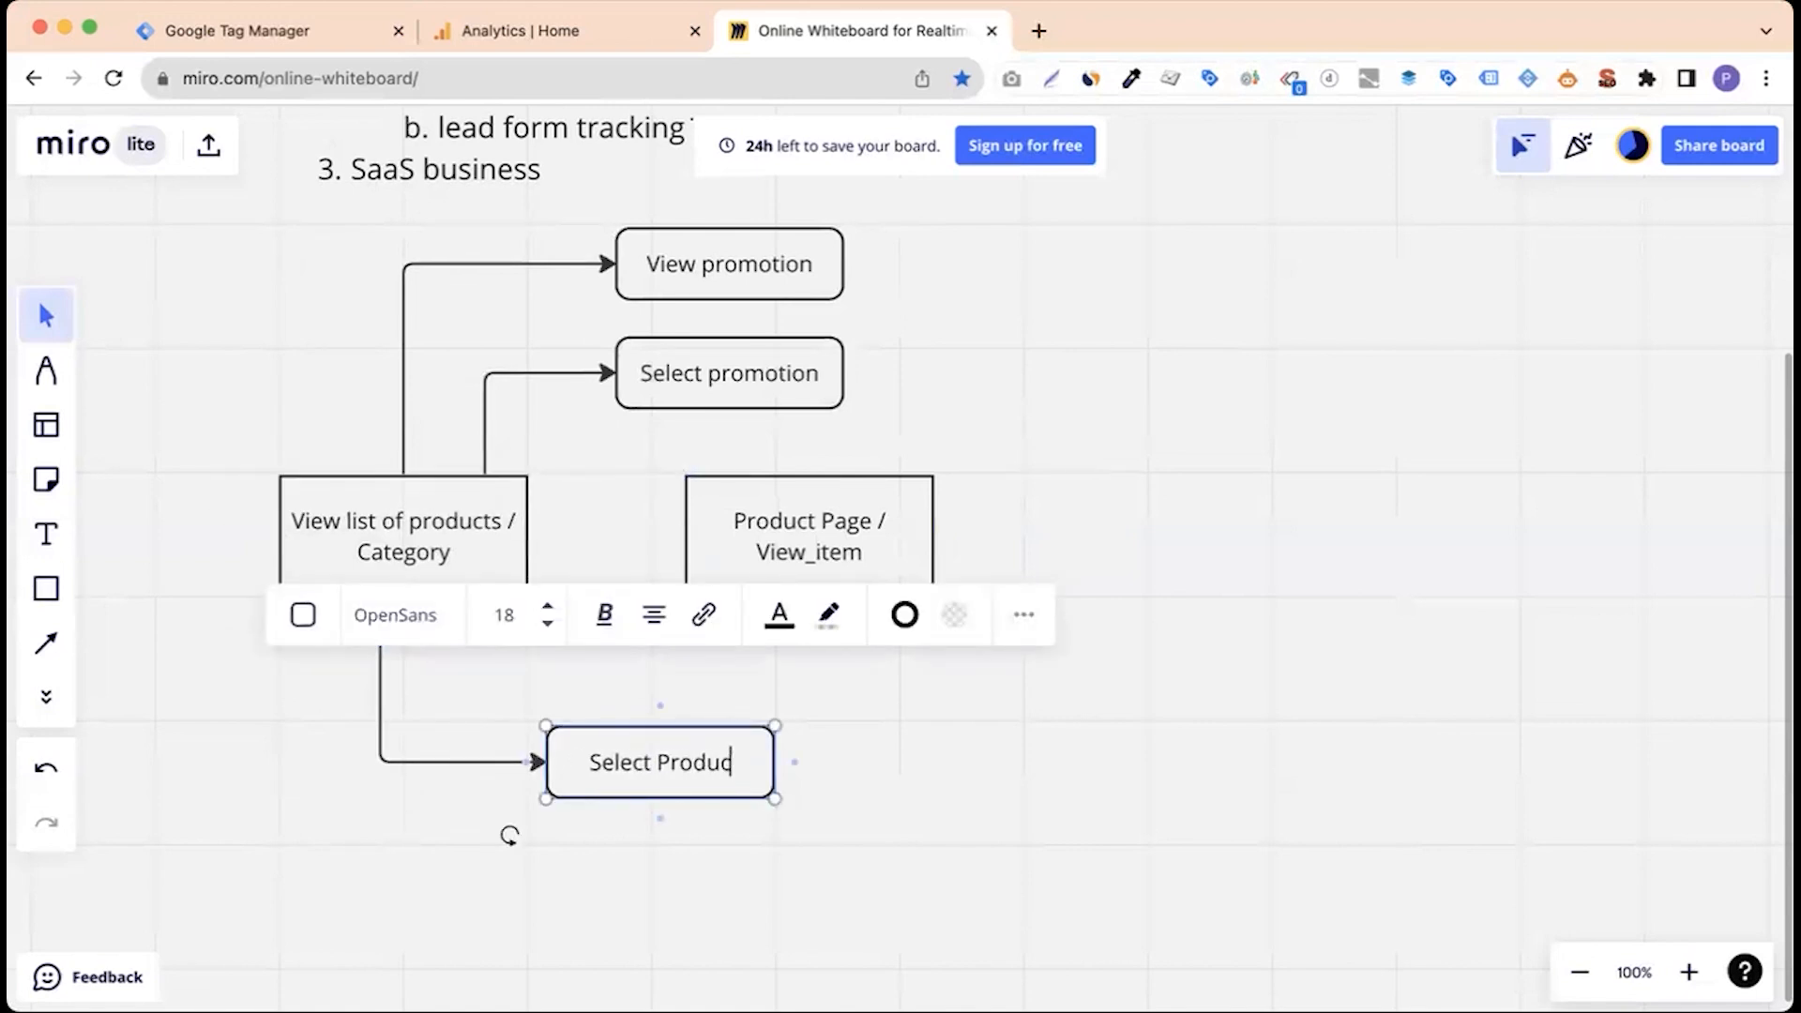
{"action": "left_click", "coordinate": [876, 713]}
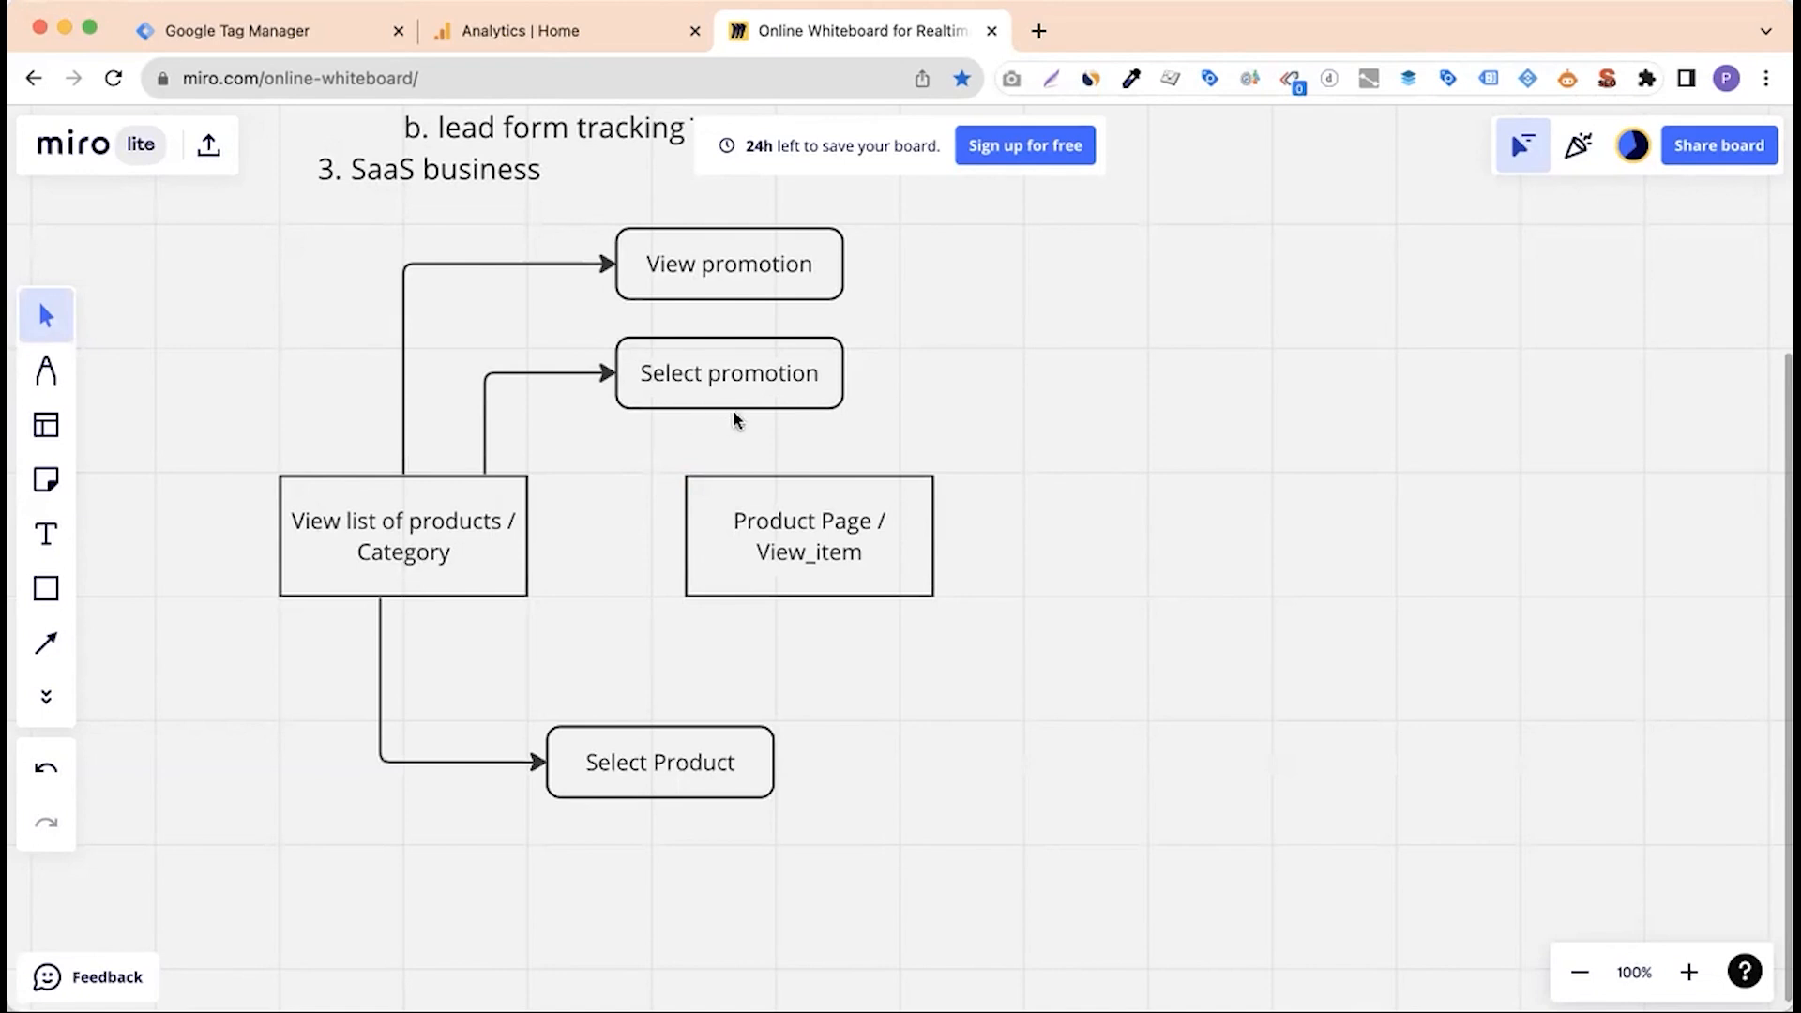
{"action": "left_click", "coordinate": [675, 375]}
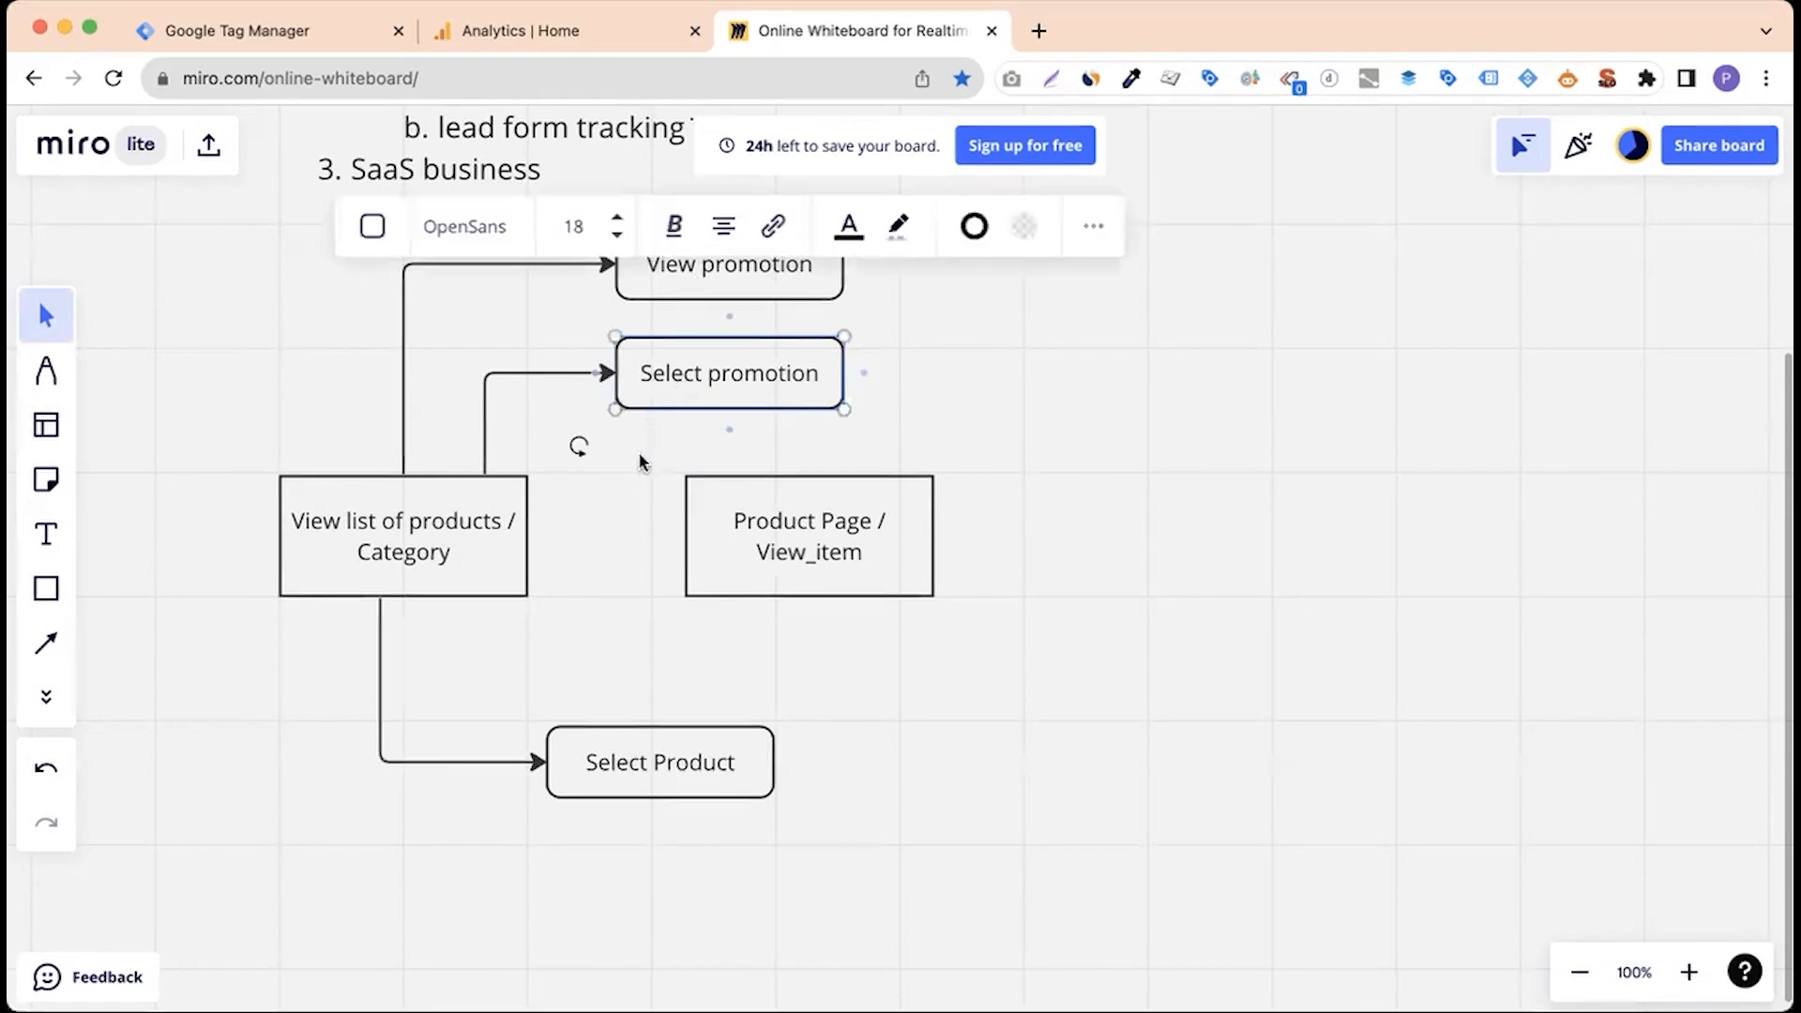
{"action": "left_click", "coordinate": [368, 559]}
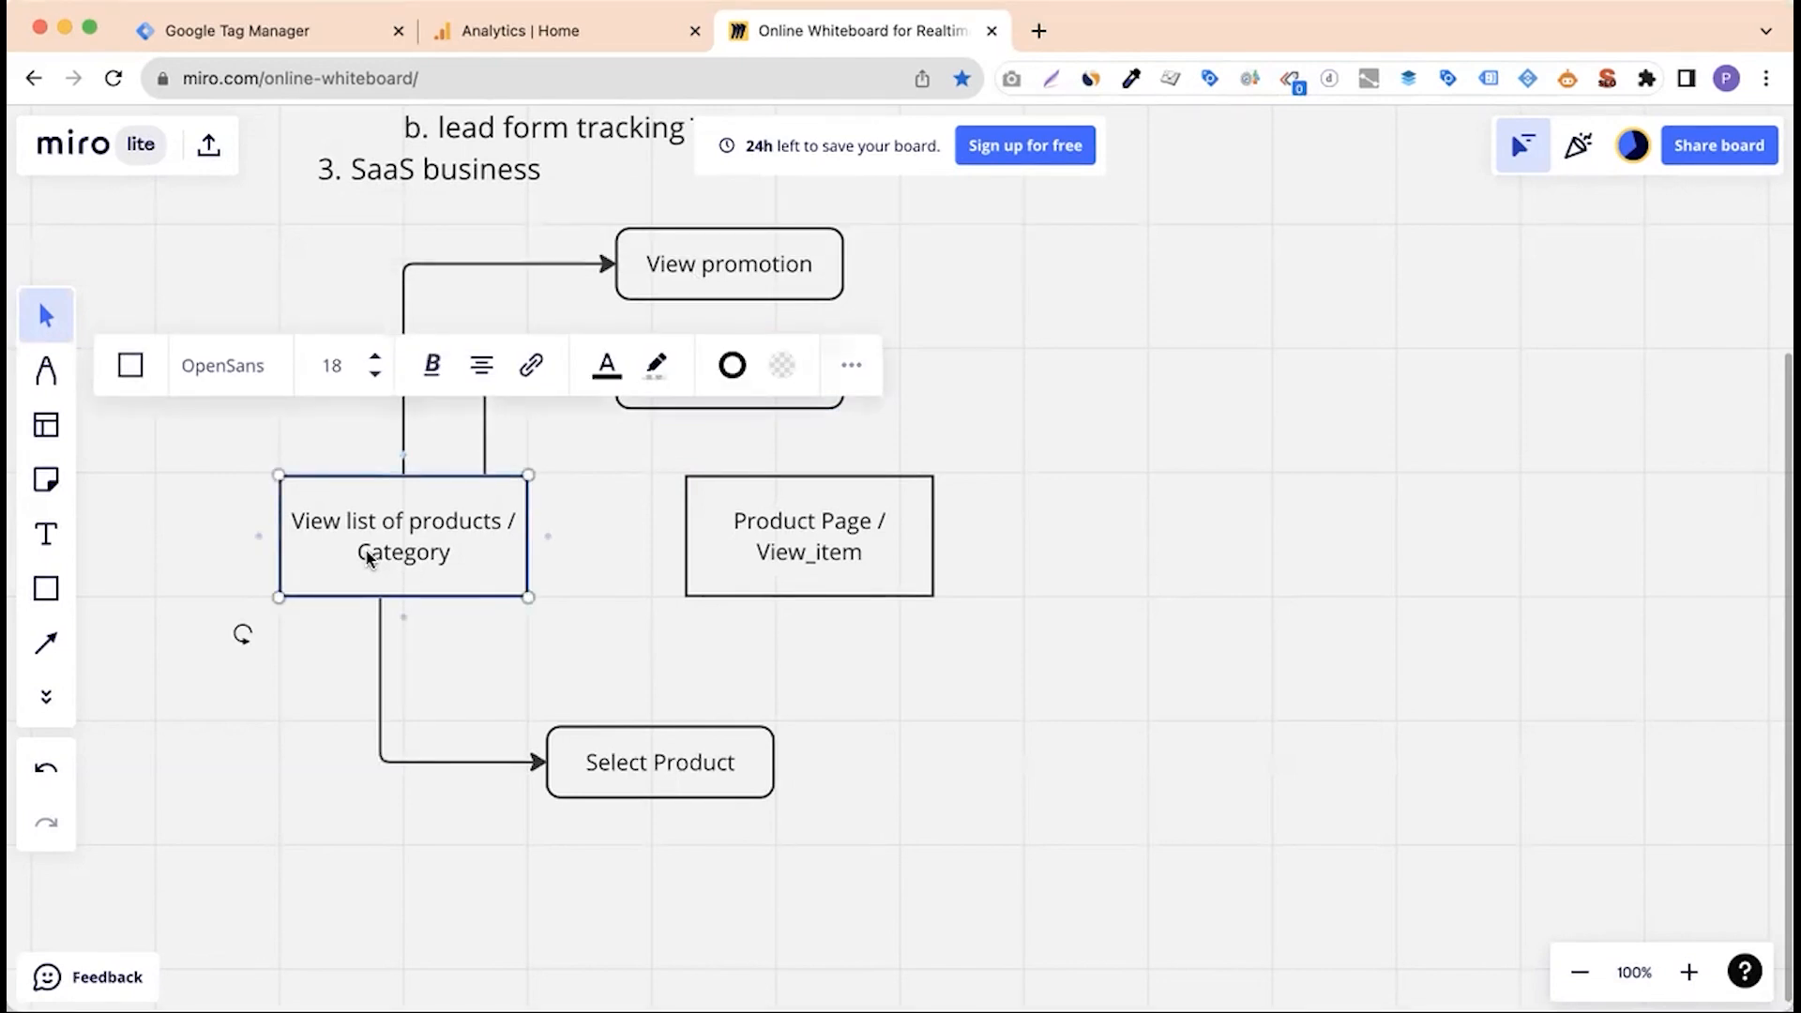
{"action": "left_click", "coordinate": [630, 773]}
{"action": "left_click", "coordinate": [644, 683]}
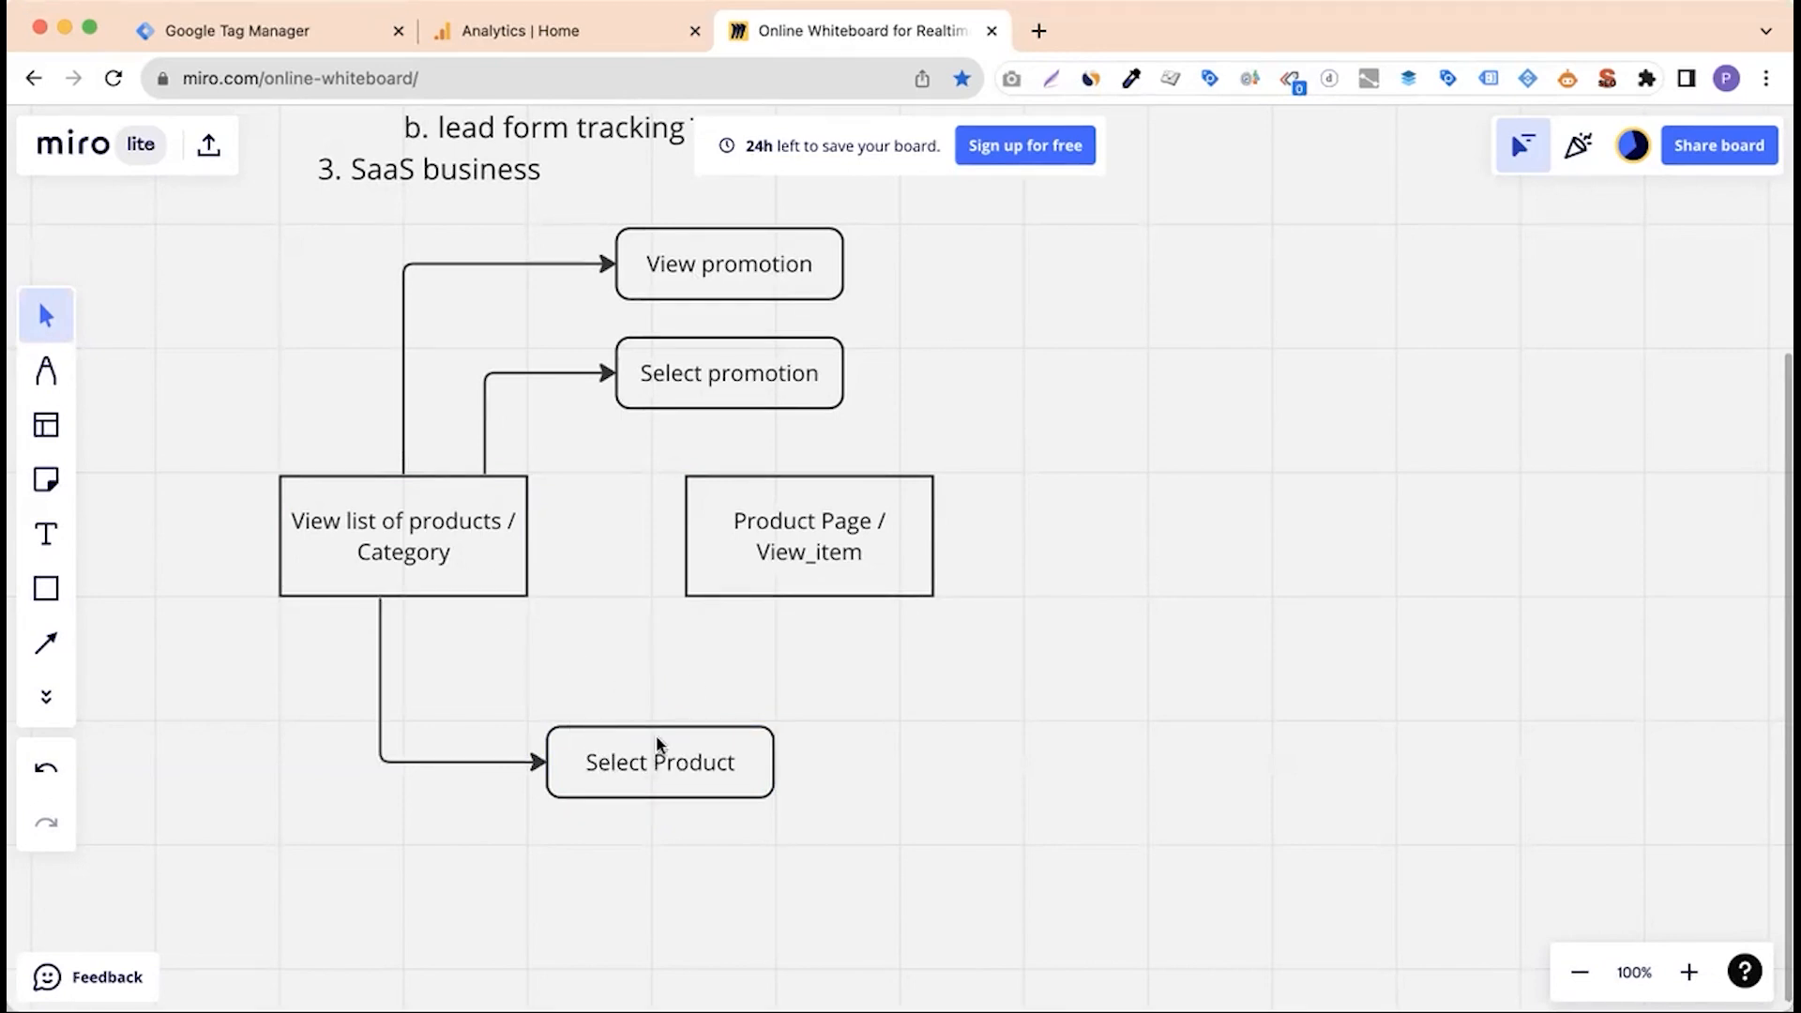
Draw an elbow arrow from just above the "Select Product" box up to the bottom edge of the "Product Page / View_item" box.
{"action": "left_click", "coordinate": [45, 643]}
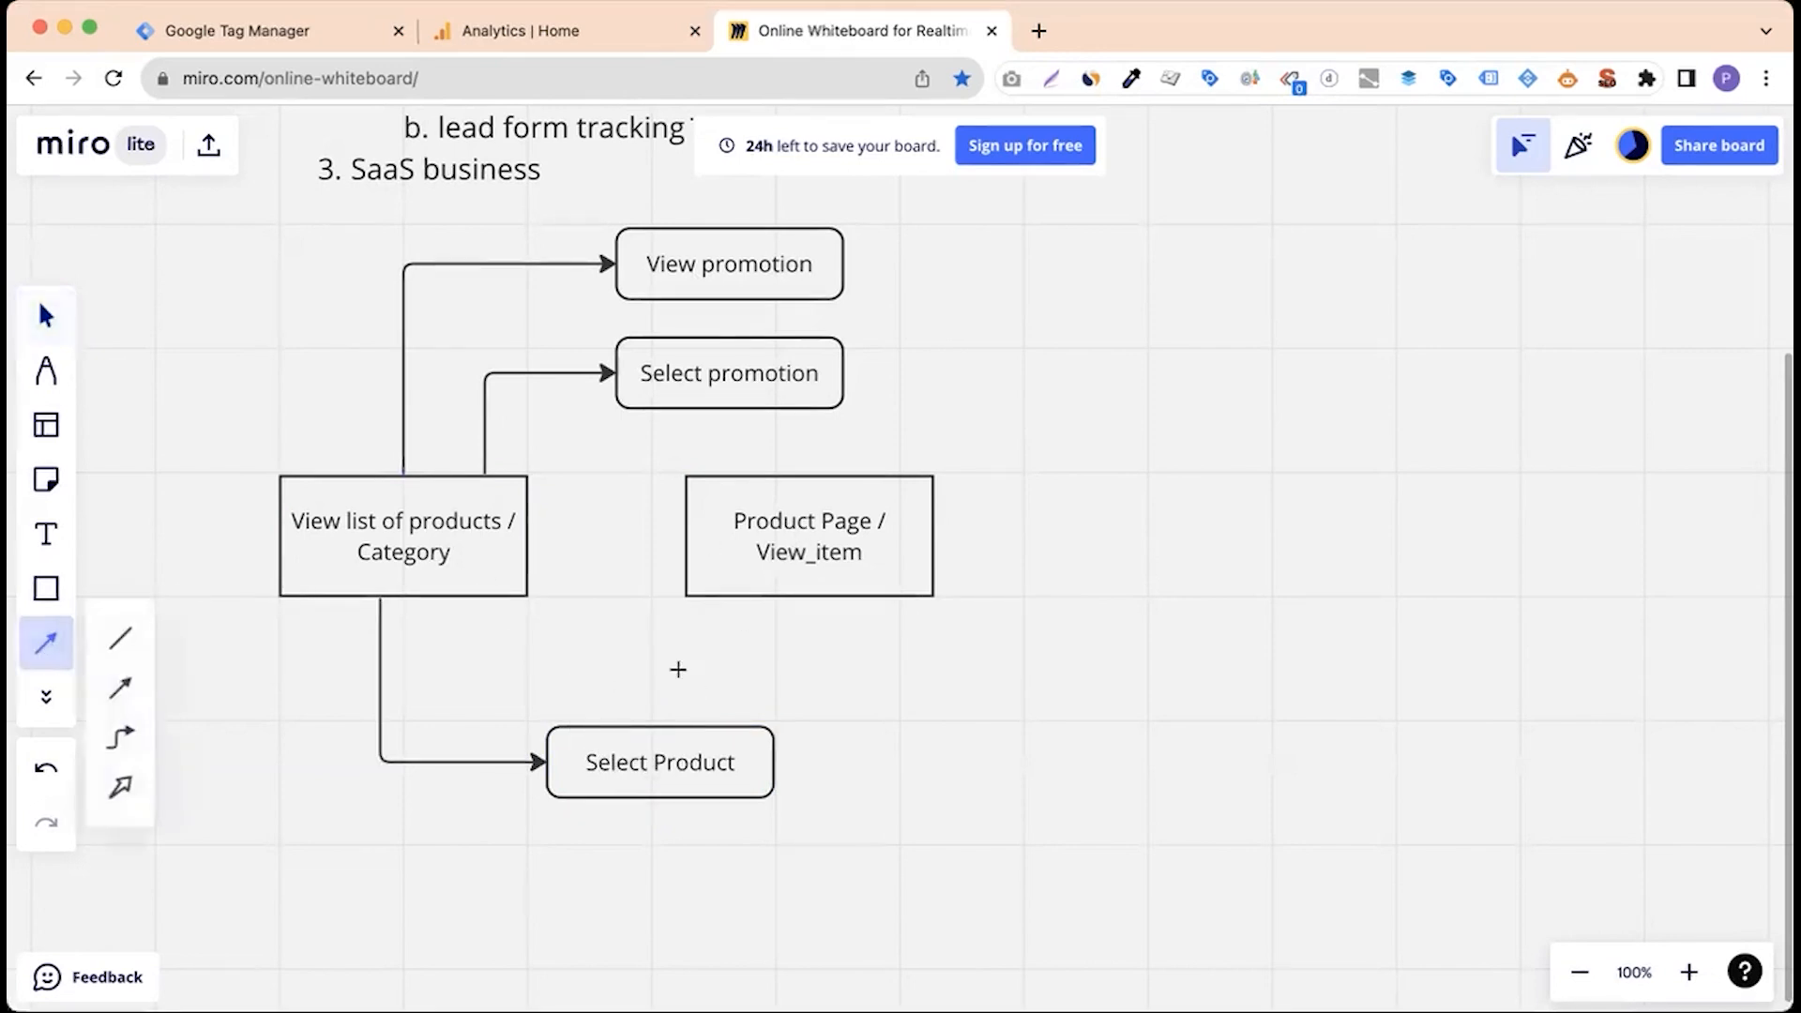
{"action": "left_click_drag", "start_coordinate": [720, 712], "coordinate": [758, 600]}
{"action": "left_click", "coordinate": [972, 720]}
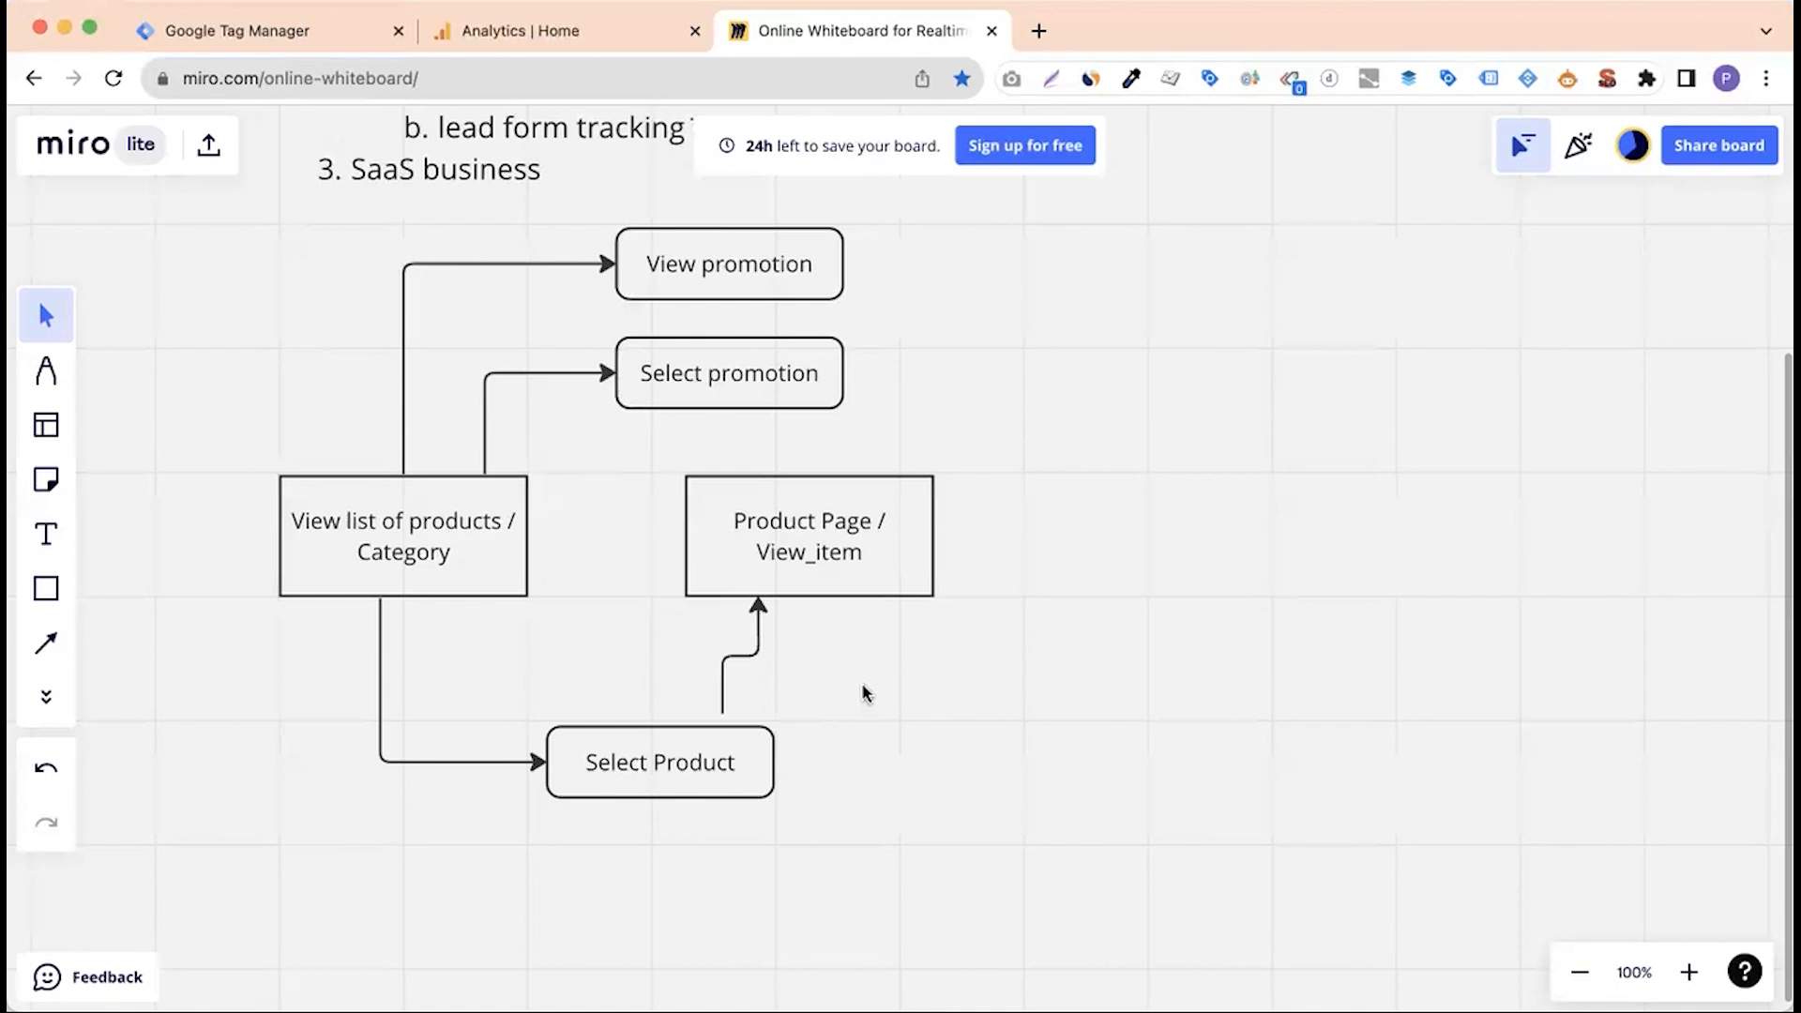
{"action": "left_click", "coordinate": [829, 555]}
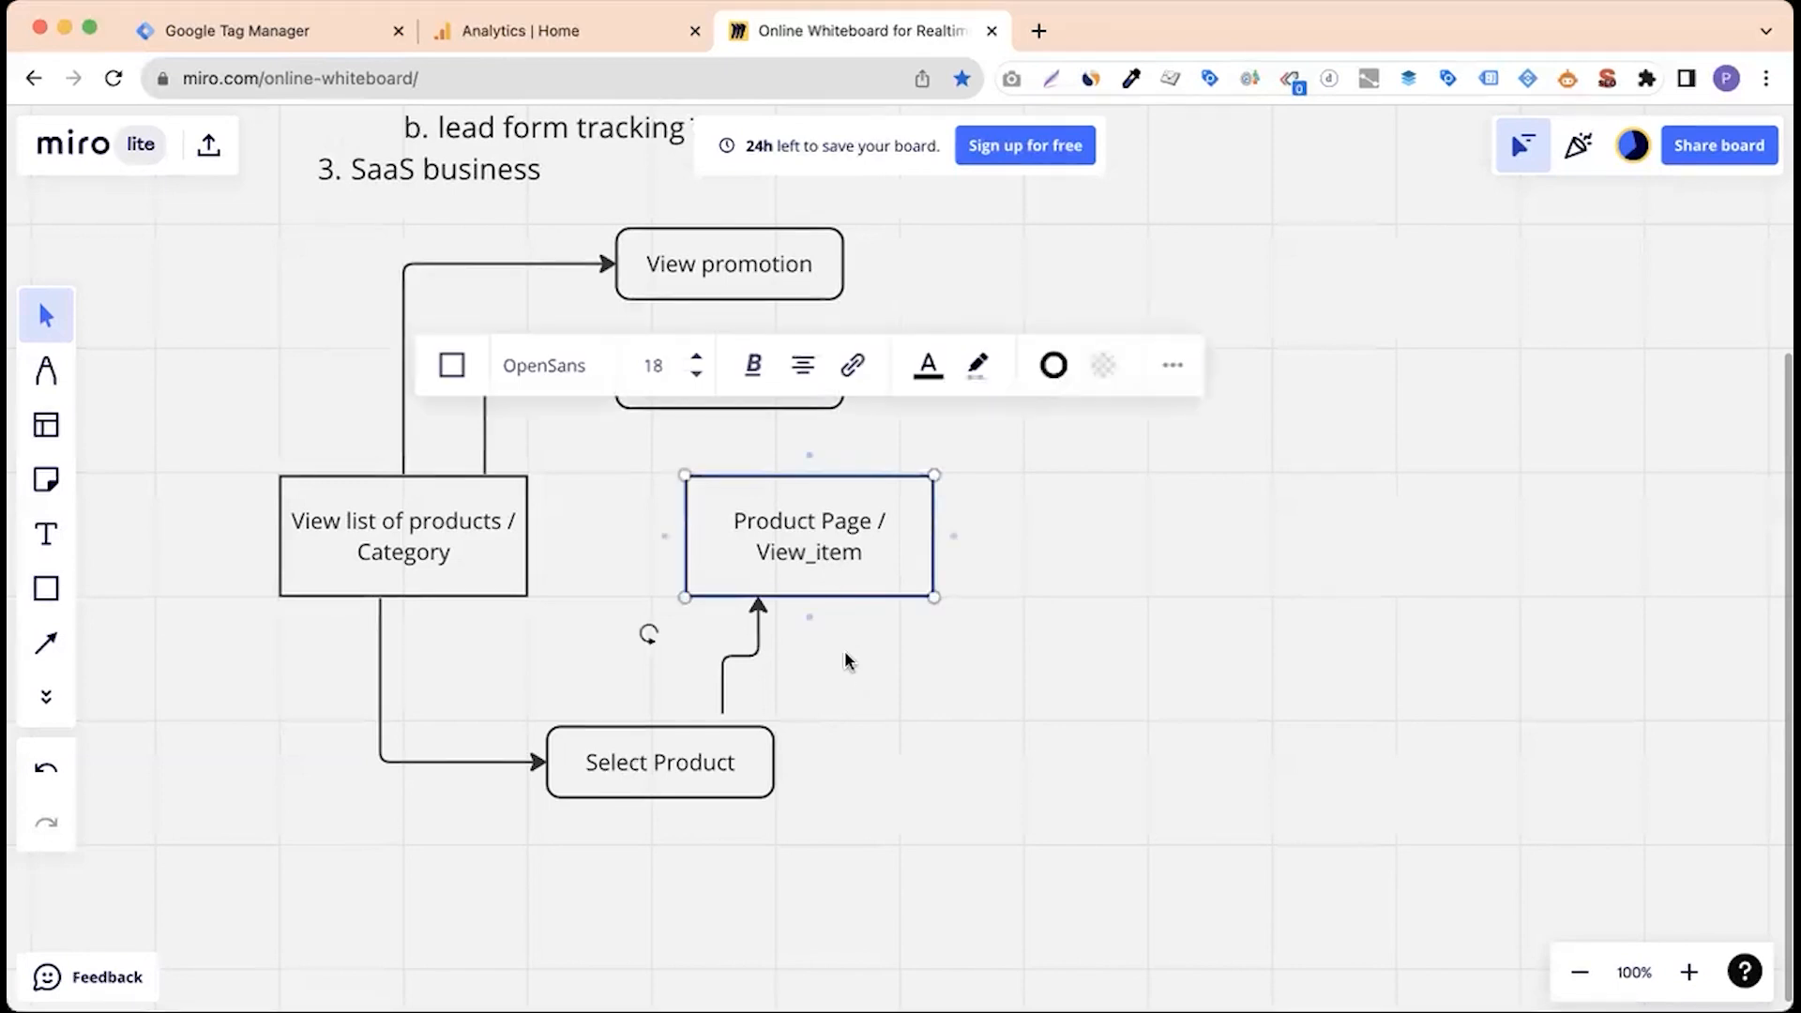
{"action": "left_click", "coordinate": [847, 681]}
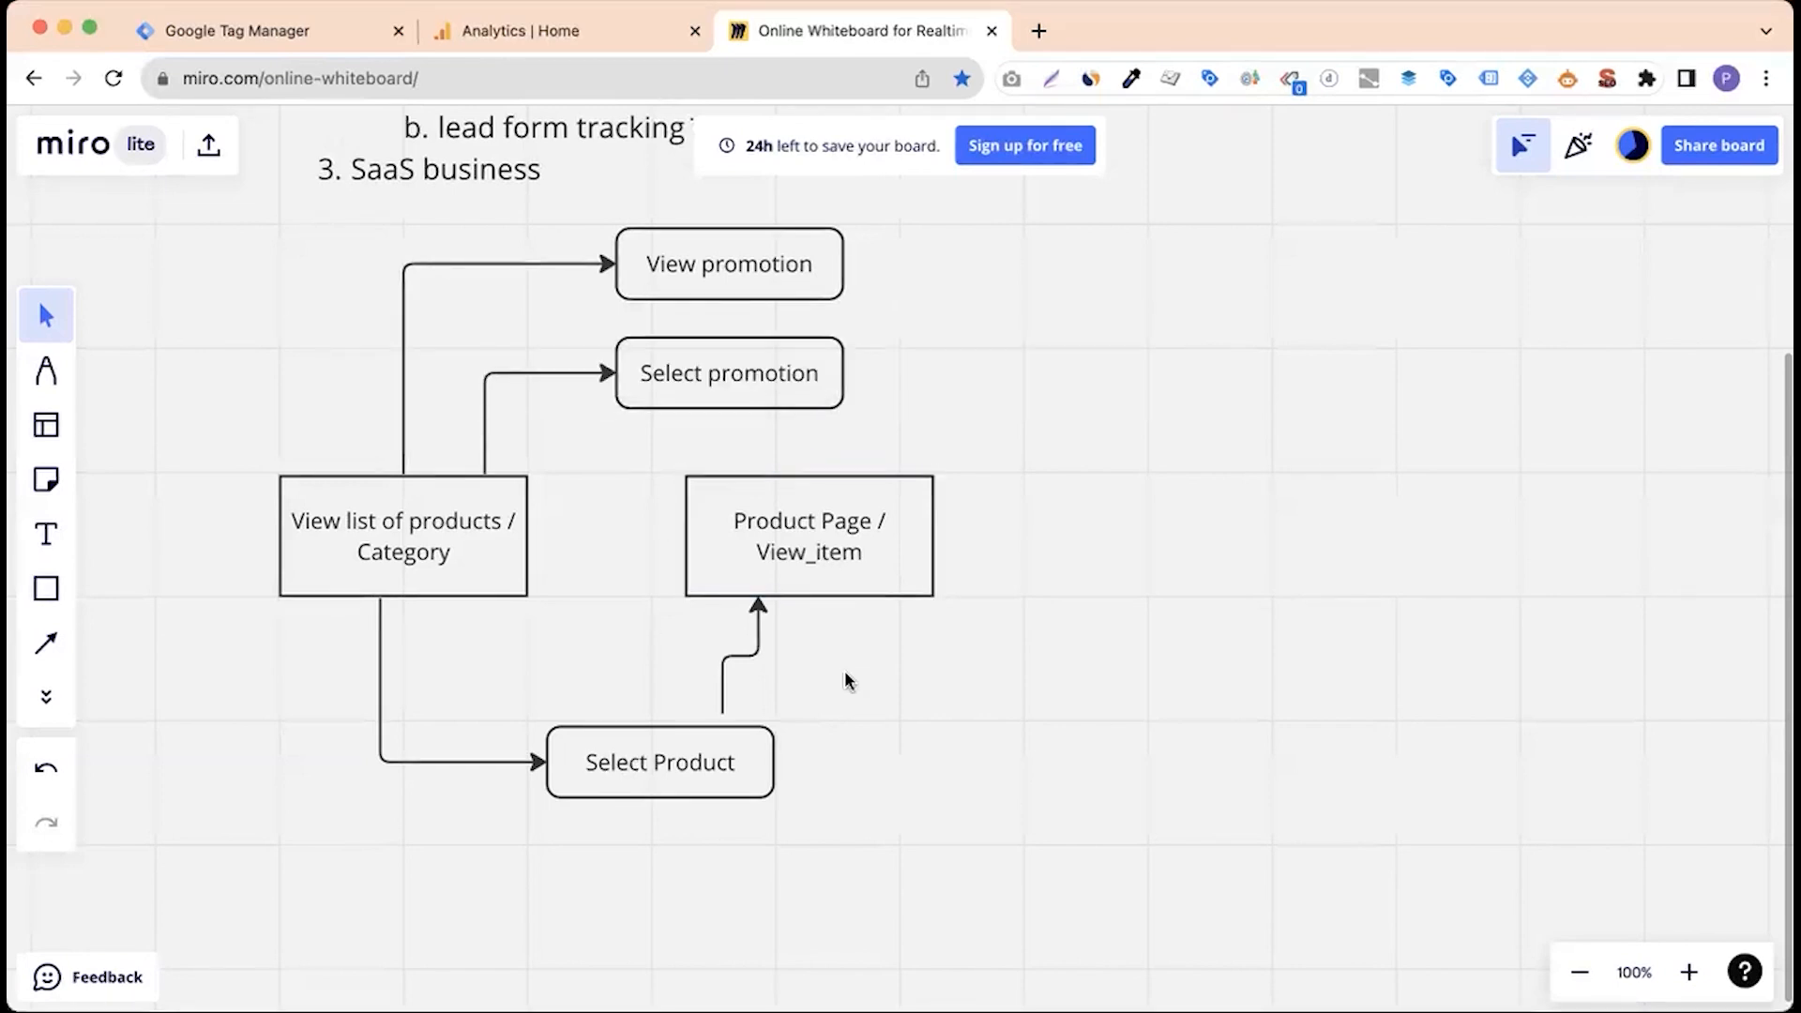
Duplicate the "Product Page / View_item" box, place the copy to its right in the same row, and relabel it "Add To cart".
{"action": "scroll", "coordinate": [847, 681], "scroll_direction": "right", "scroll_amount": 5}
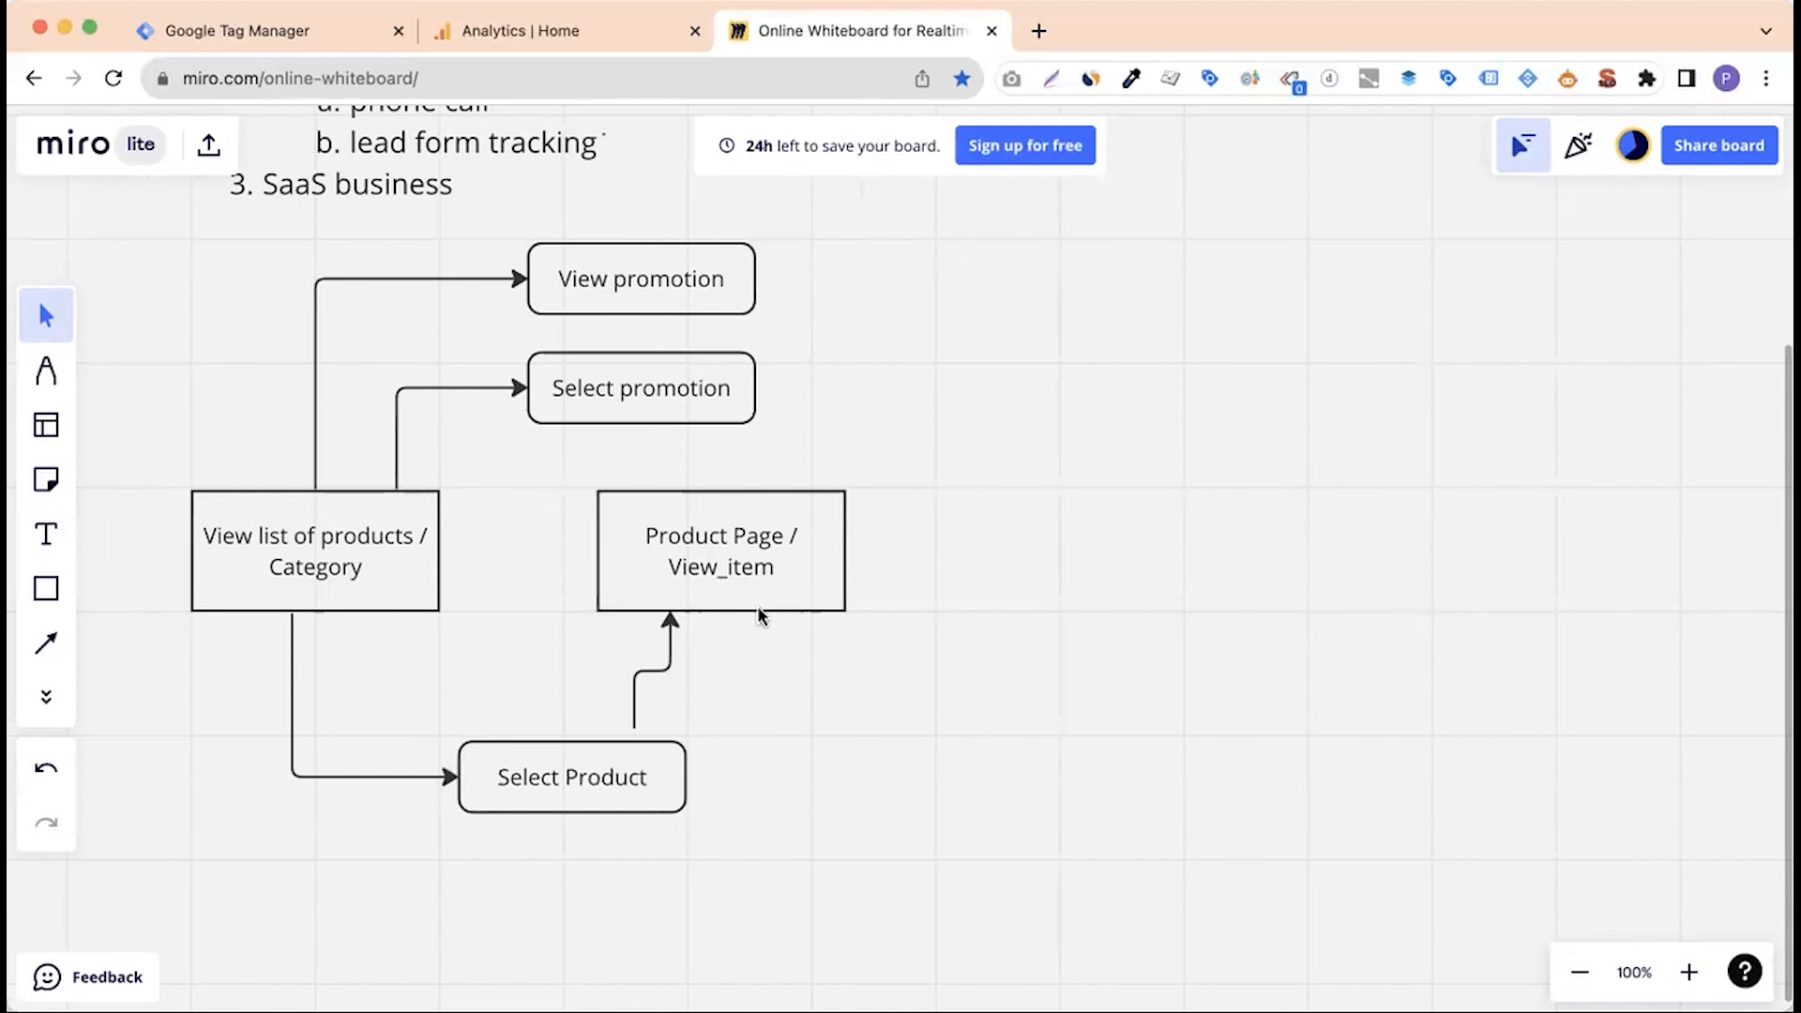
{"action": "scroll", "coordinate": [759, 614], "scroll_direction": "up", "scroll_amount": 2}
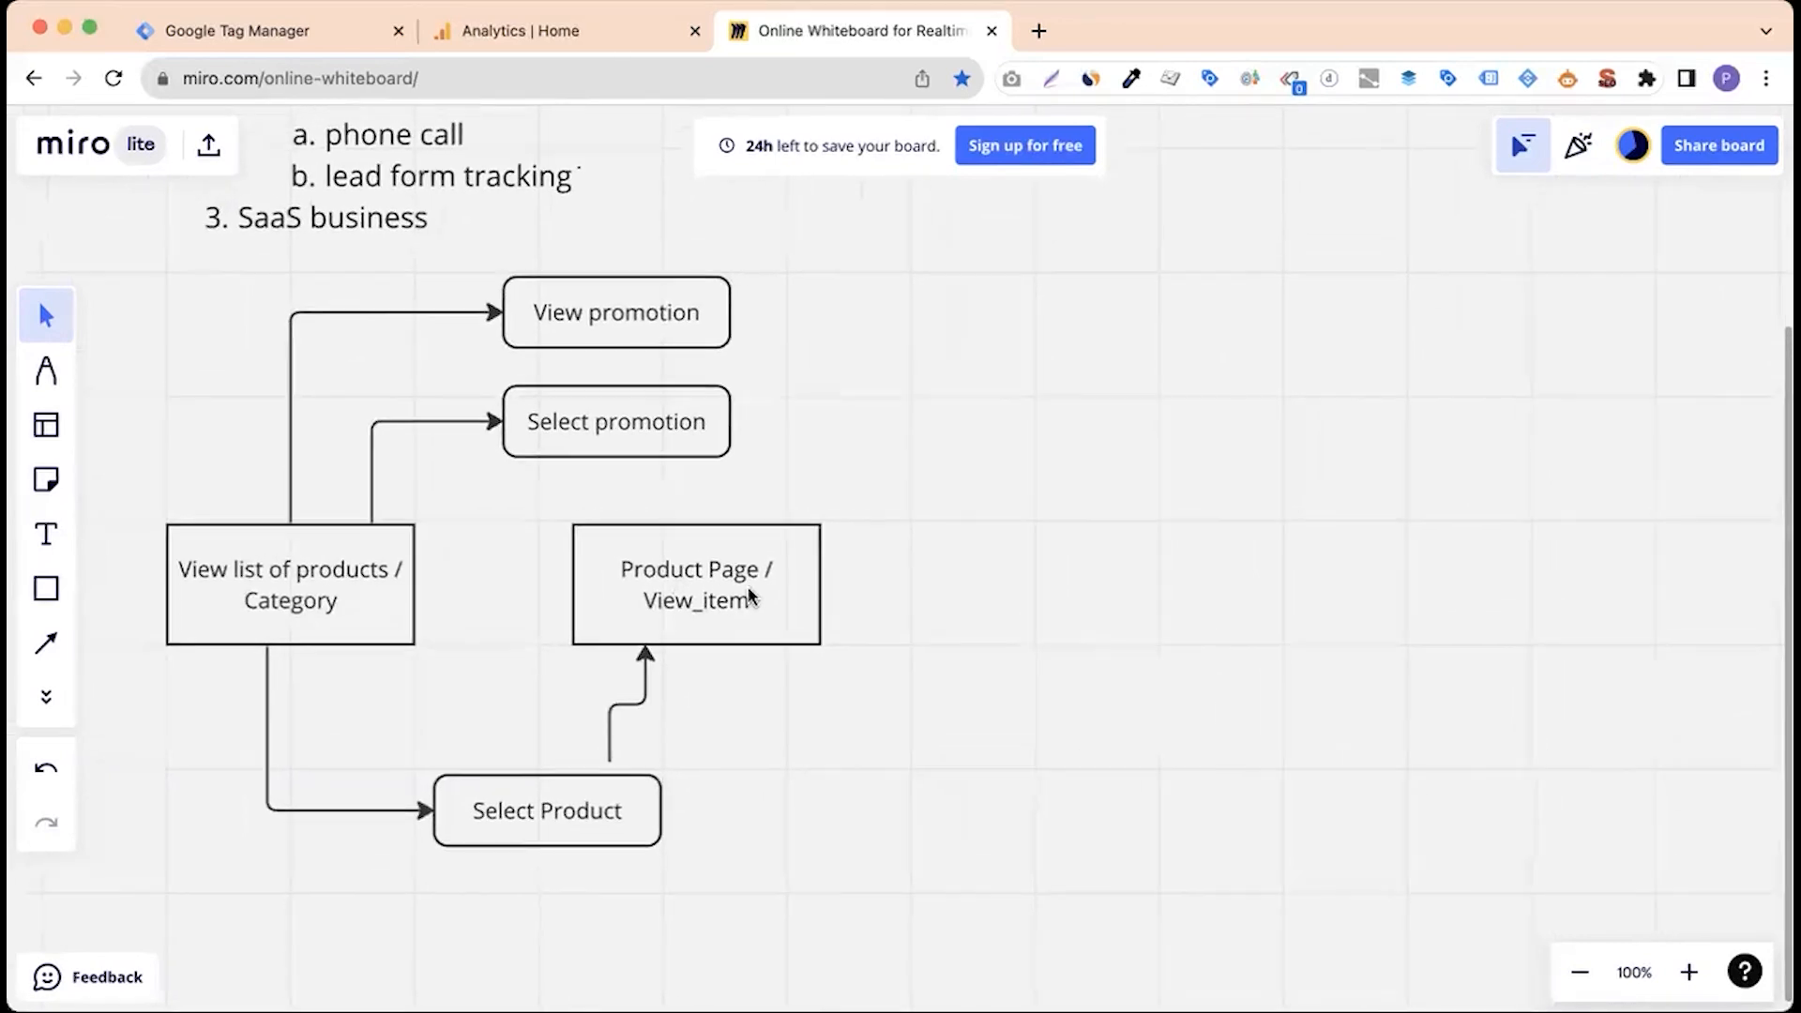
{"action": "left_click", "coordinate": [721, 600]}
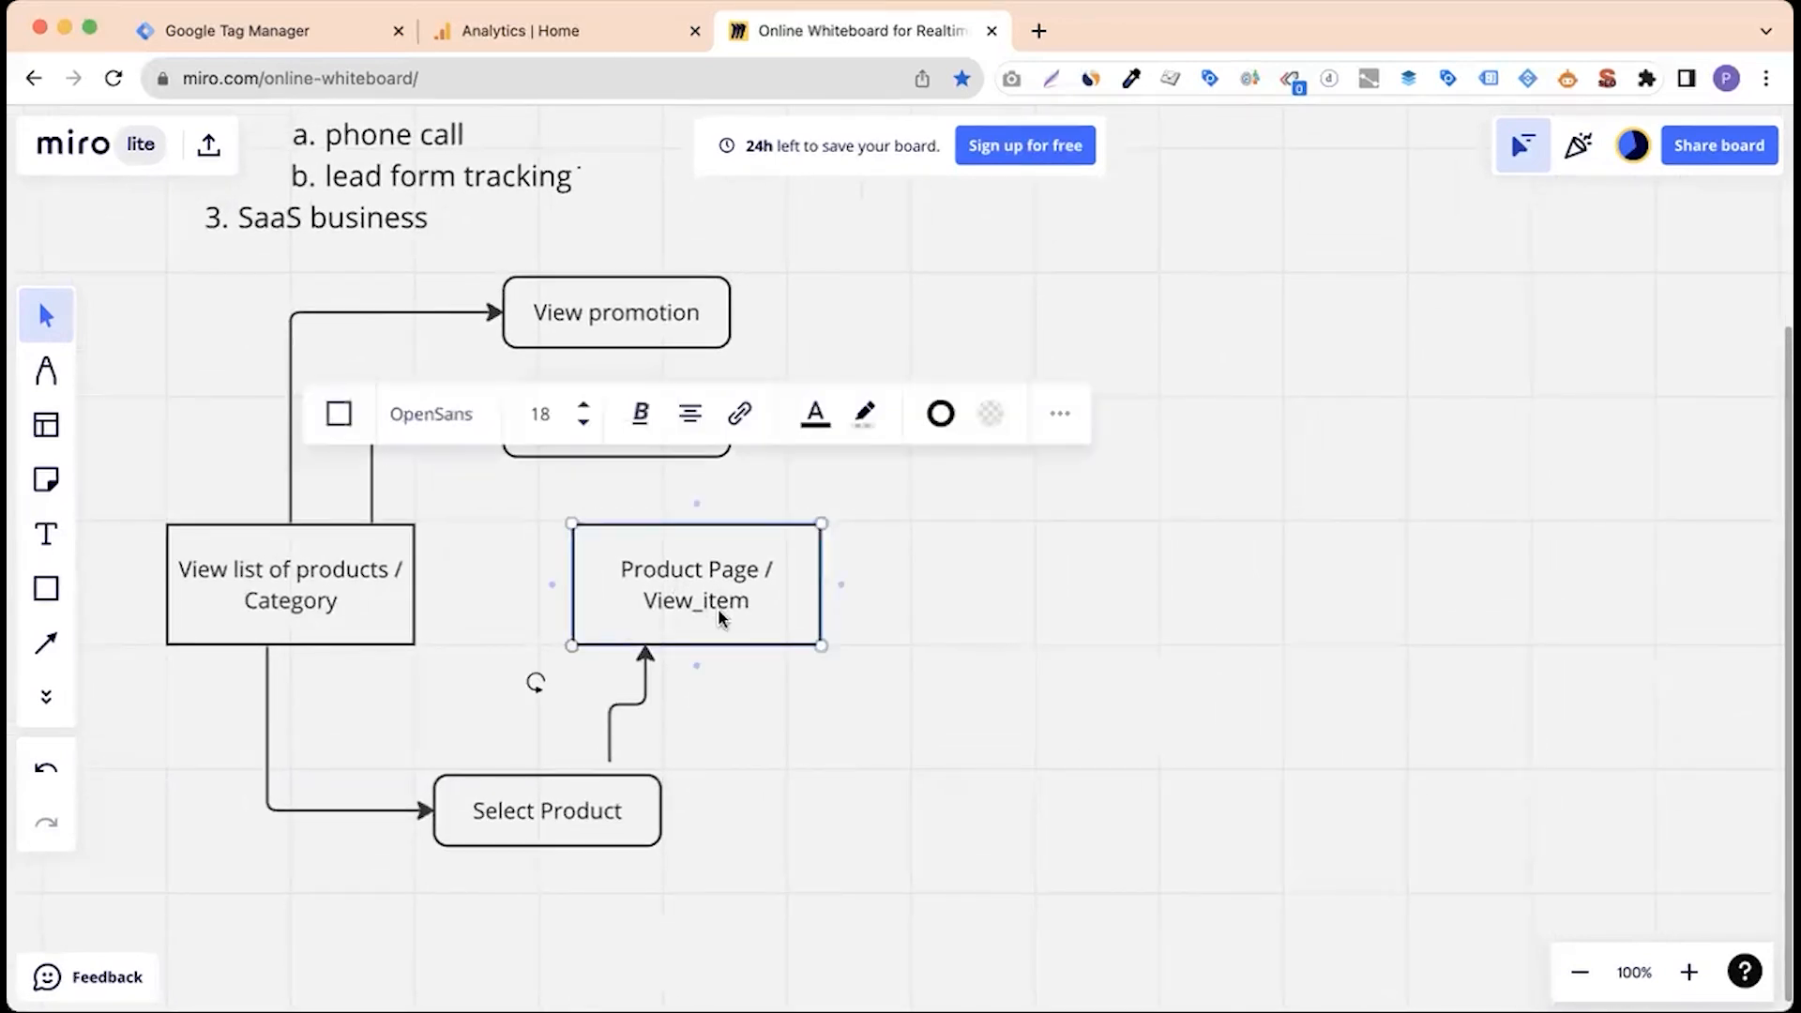
{"action": "key", "text": "super+d"}
{"action": "left_click_drag", "start_coordinate": [727, 614], "coordinate": [1191, 623]}
{"action": "double_click", "coordinate": [1067, 579]}
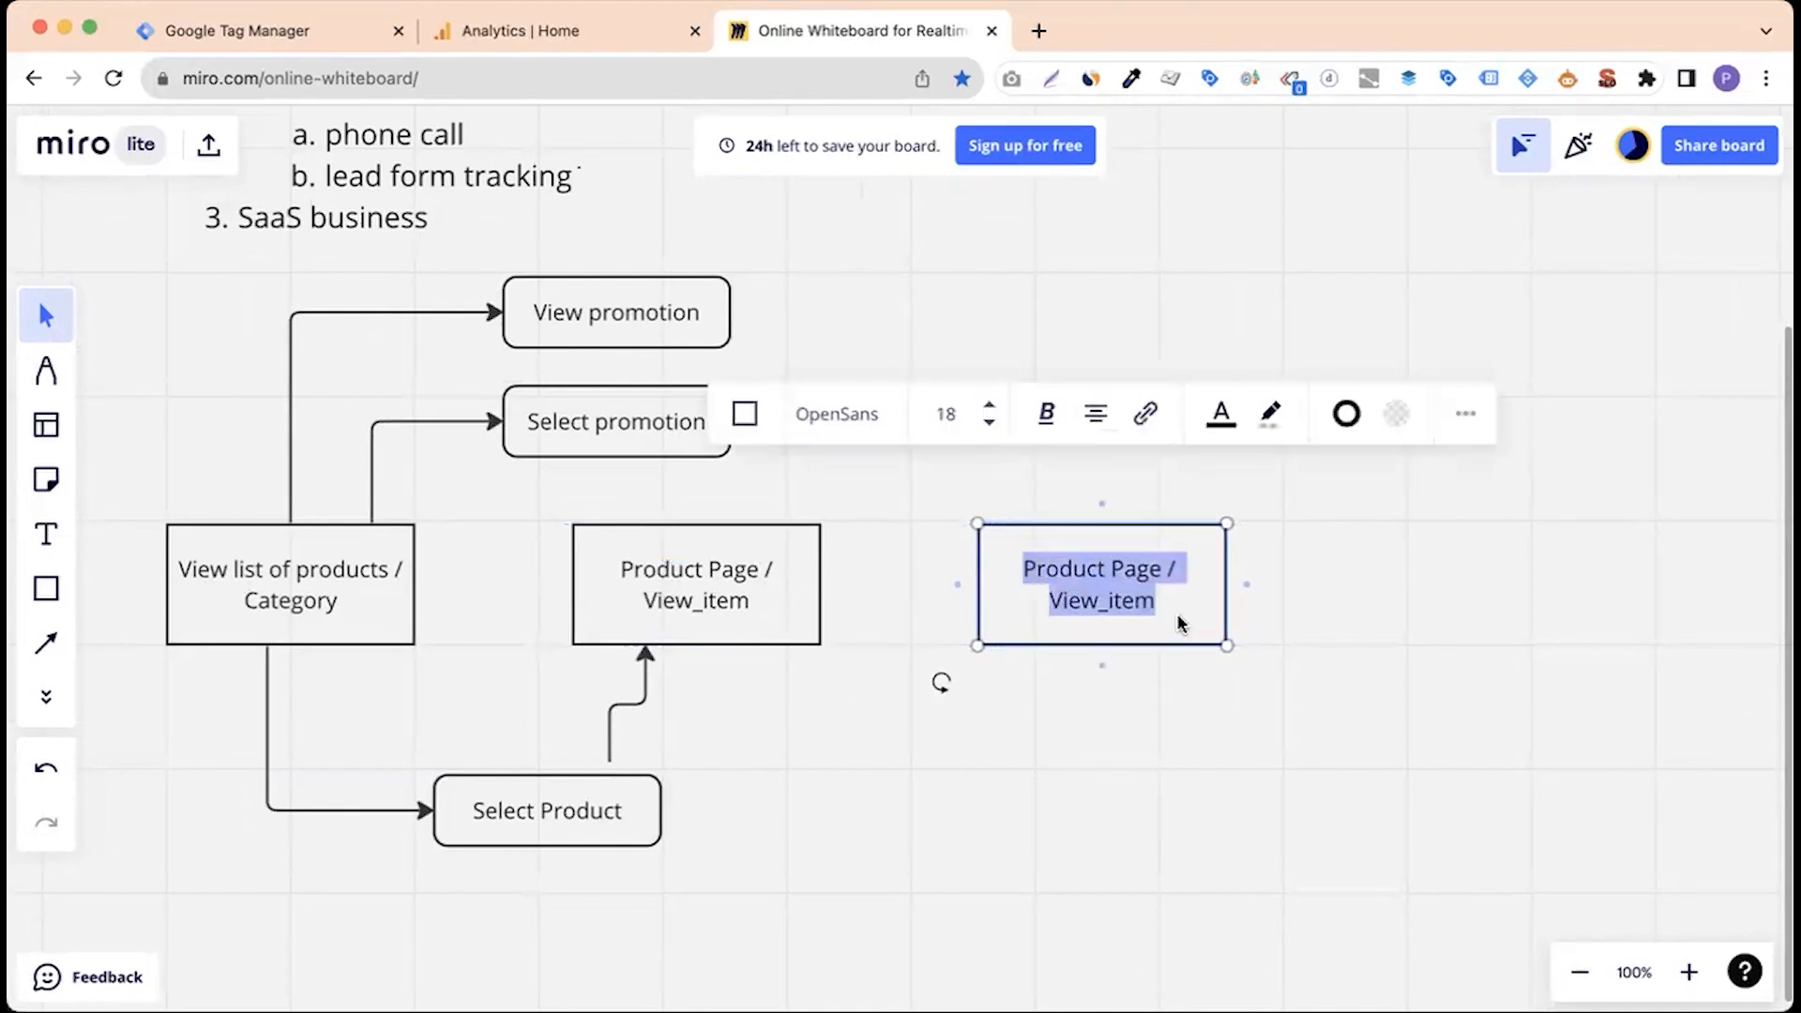
{"action": "type", "text": "Add To ca"}
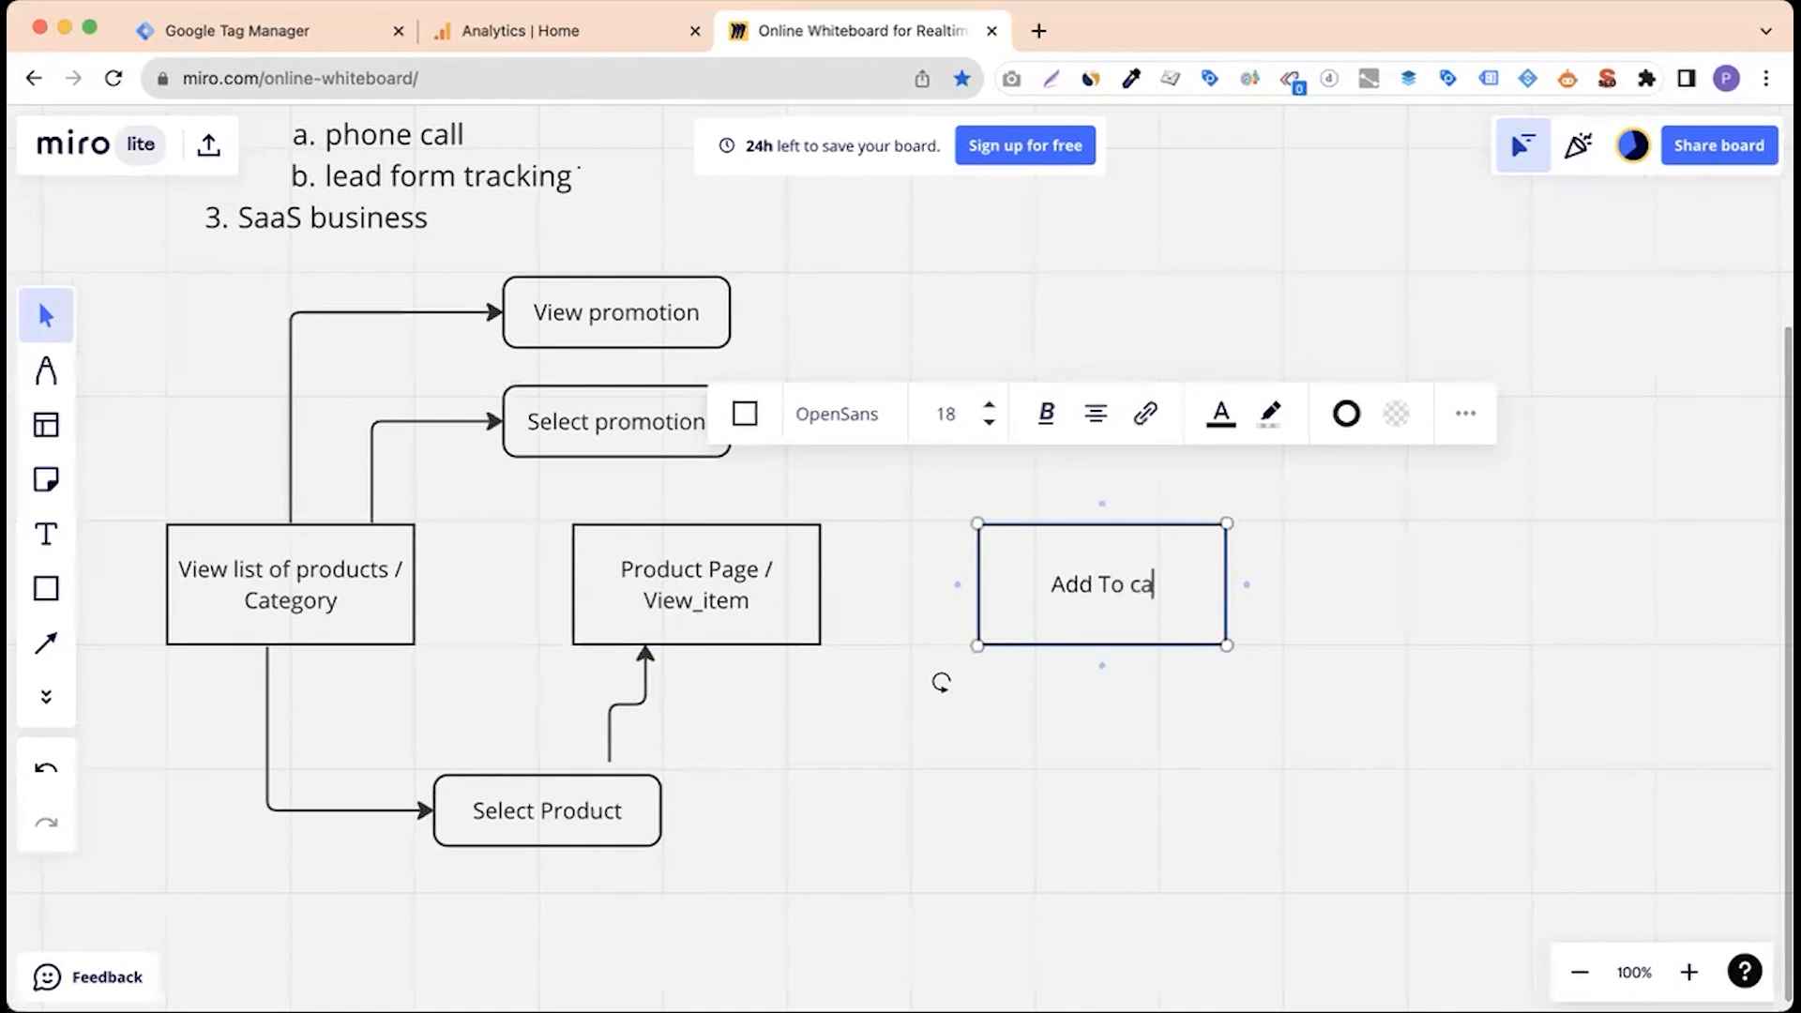
{"action": "type", "text": "rt"}
{"action": "left_click", "coordinate": [1058, 716]}
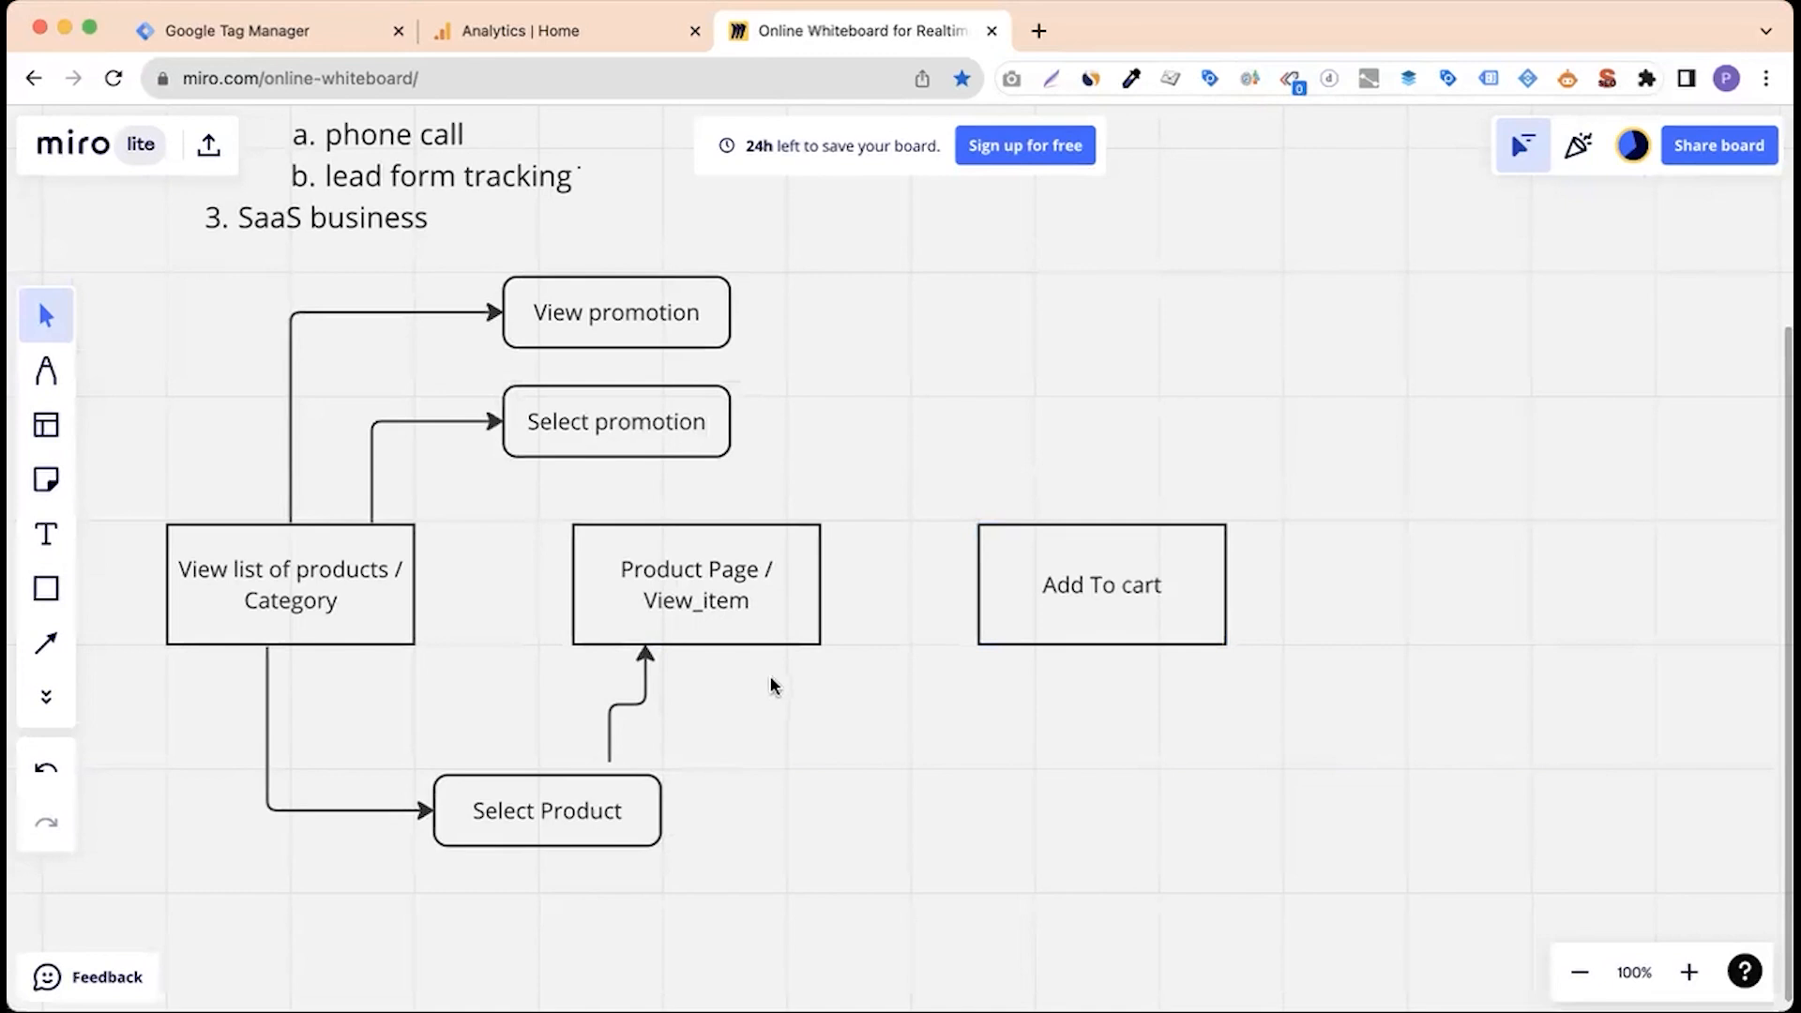
Connect the "Product Page / View_item" box to the "Add To cart" box with a straight horizontal arrow.
{"action": "left_click", "coordinate": [45, 643]}
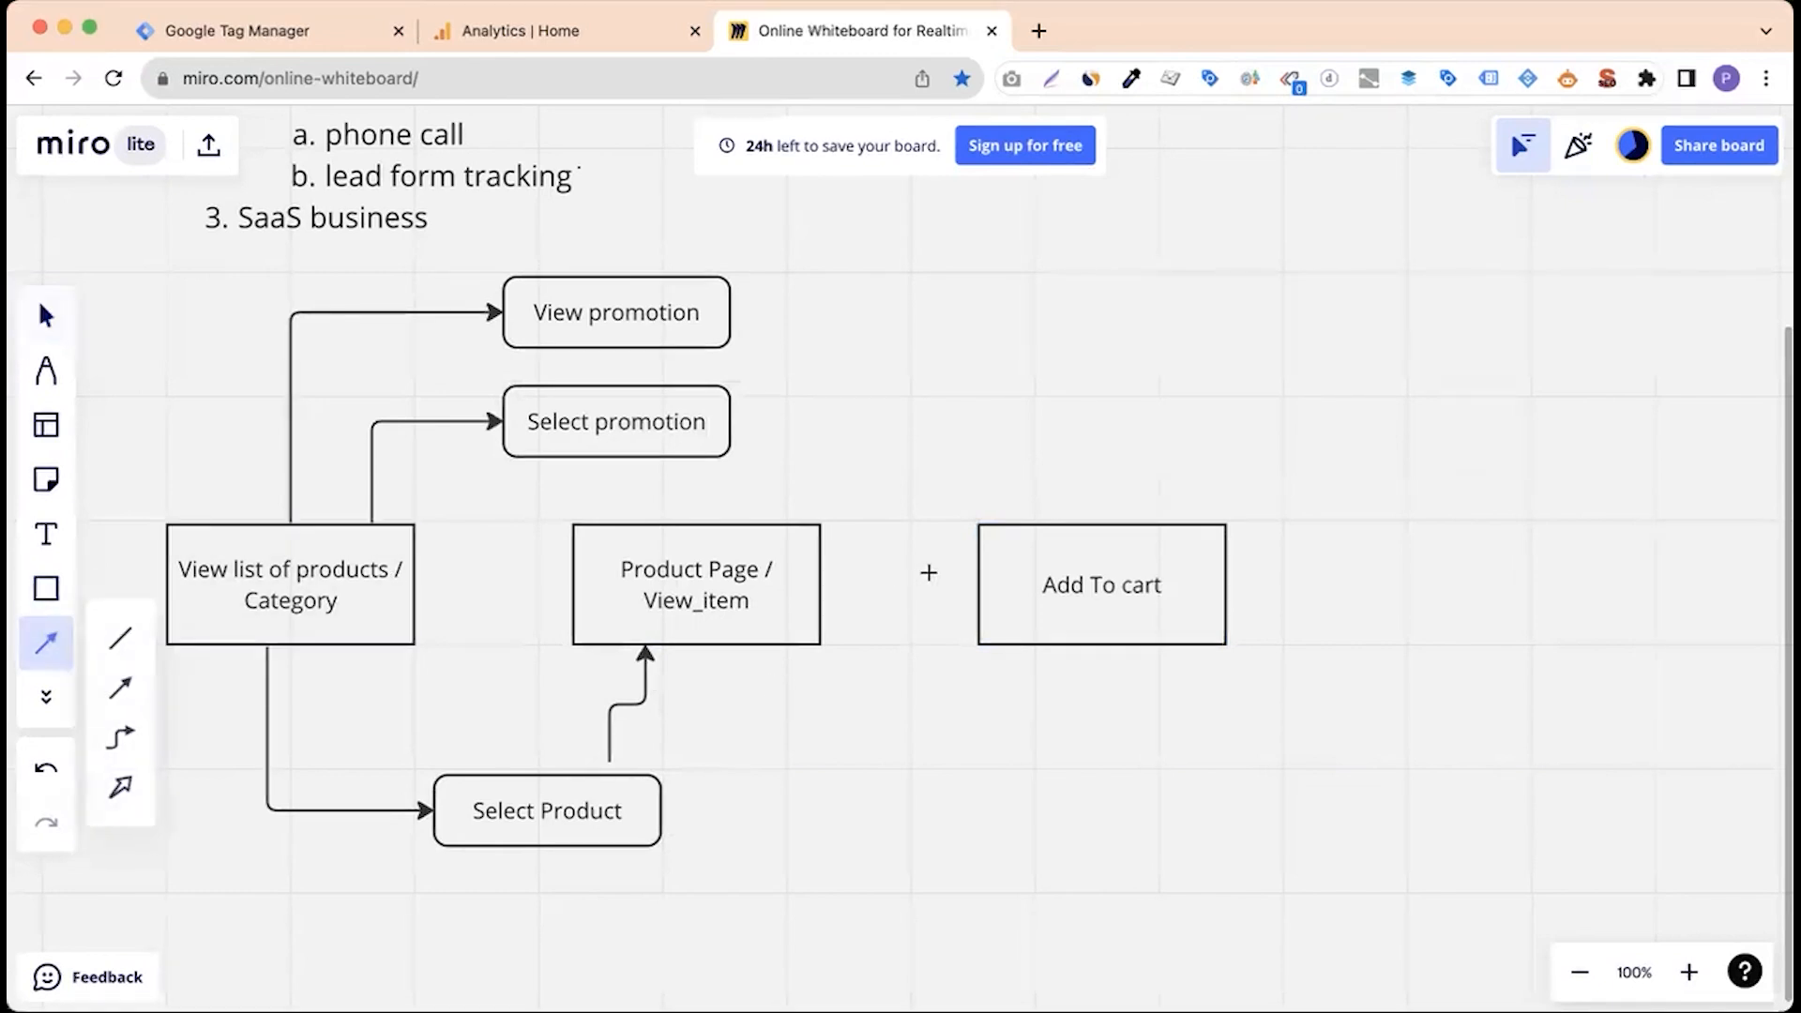
{"action": "left_click_drag", "start_coordinate": [822, 583], "coordinate": [975, 583]}
{"action": "left_click", "coordinate": [1095, 682]}
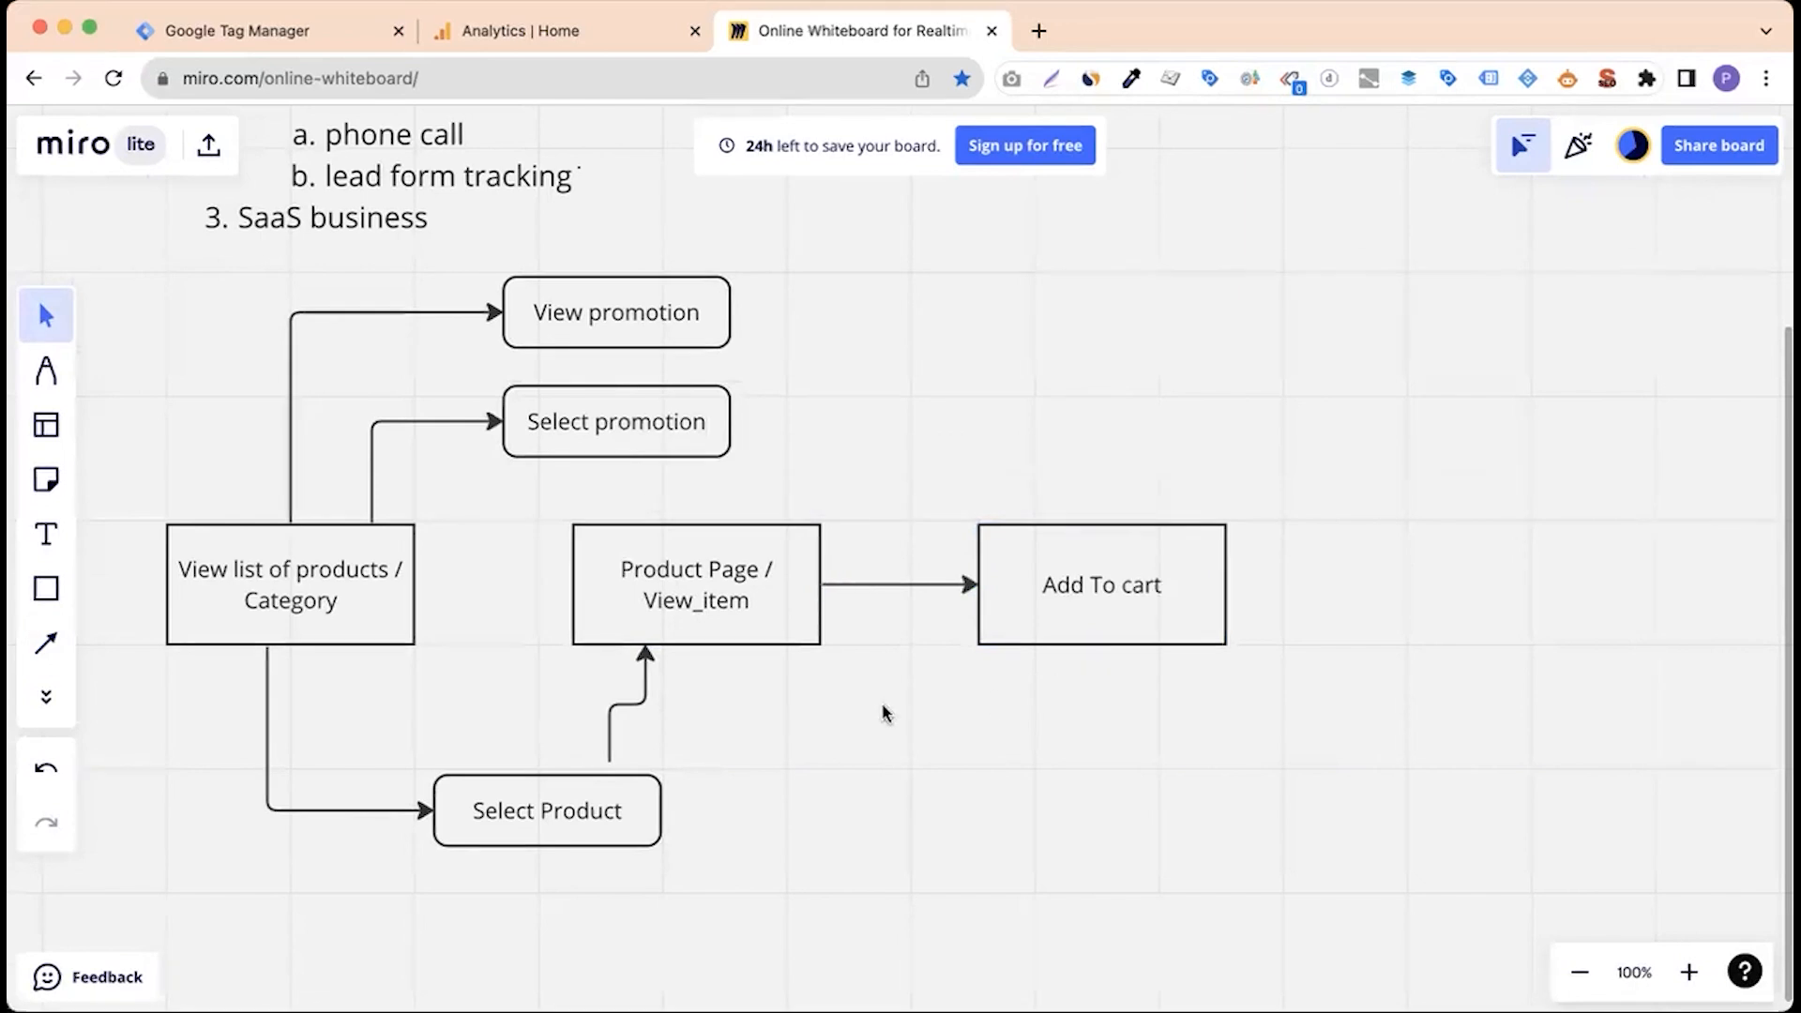
{"action": "left_click", "coordinate": [731, 566]}
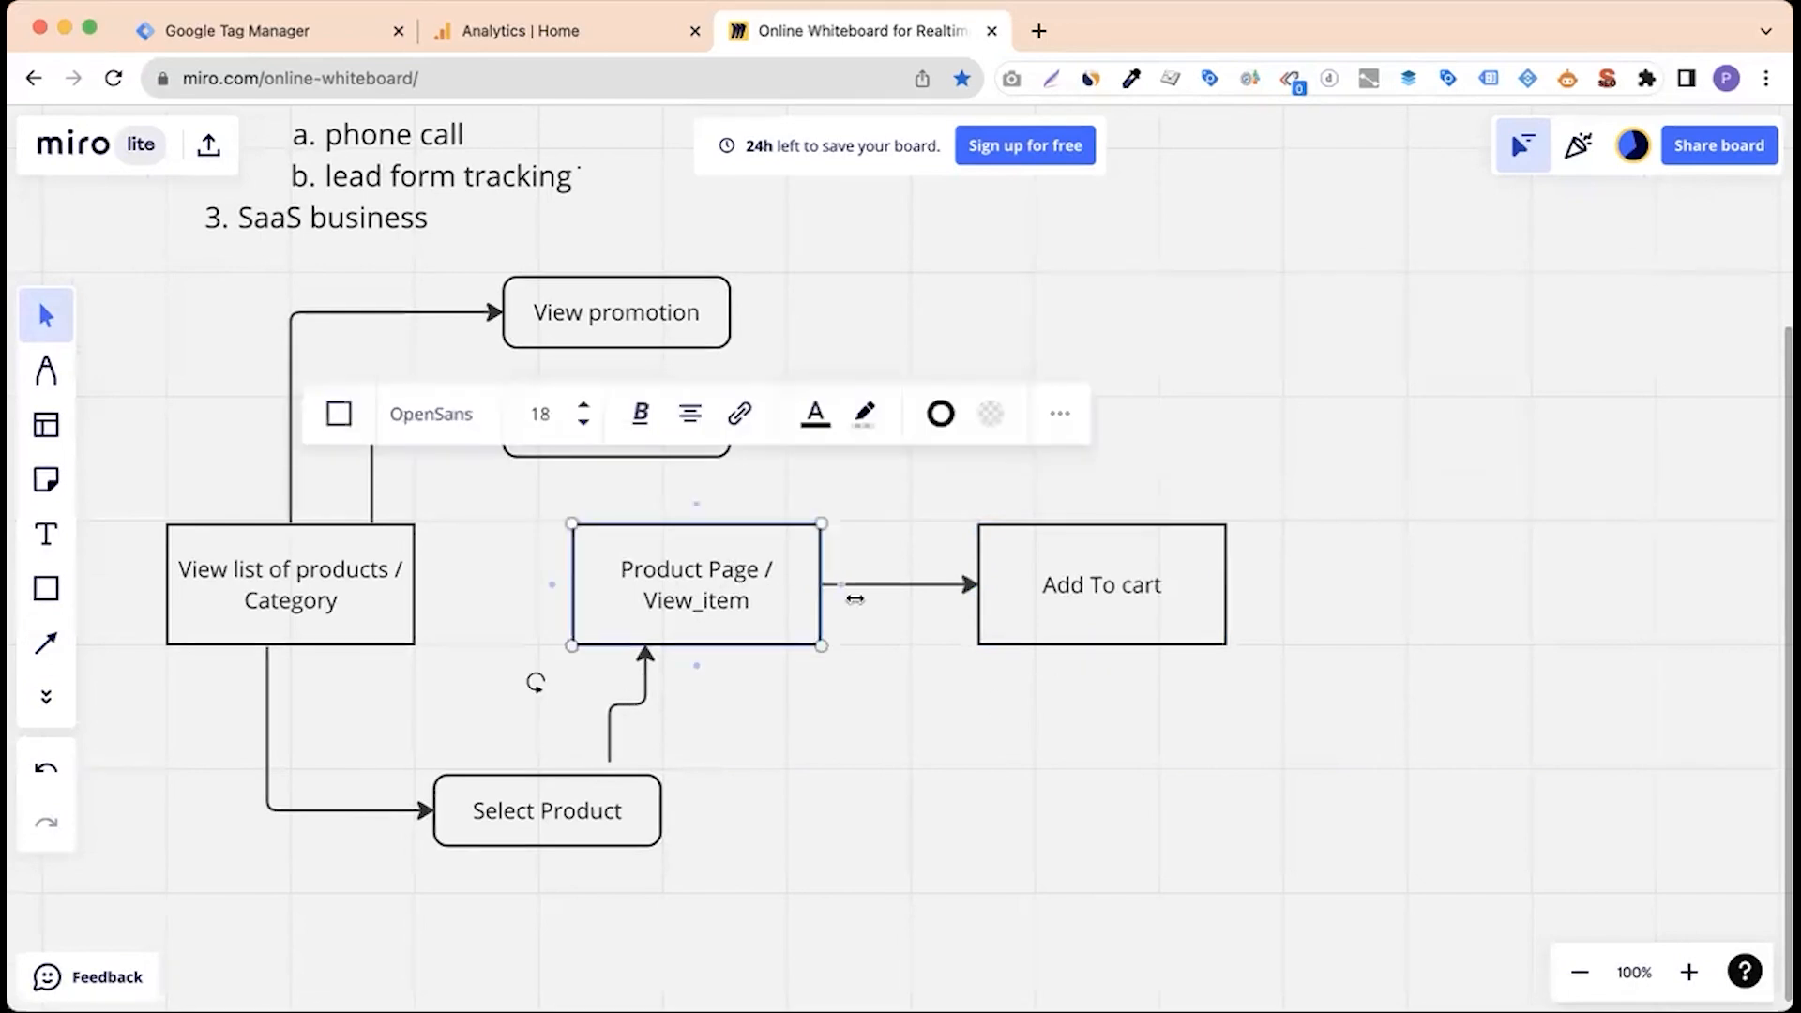
{"action": "left_click", "coordinate": [1101, 609]}
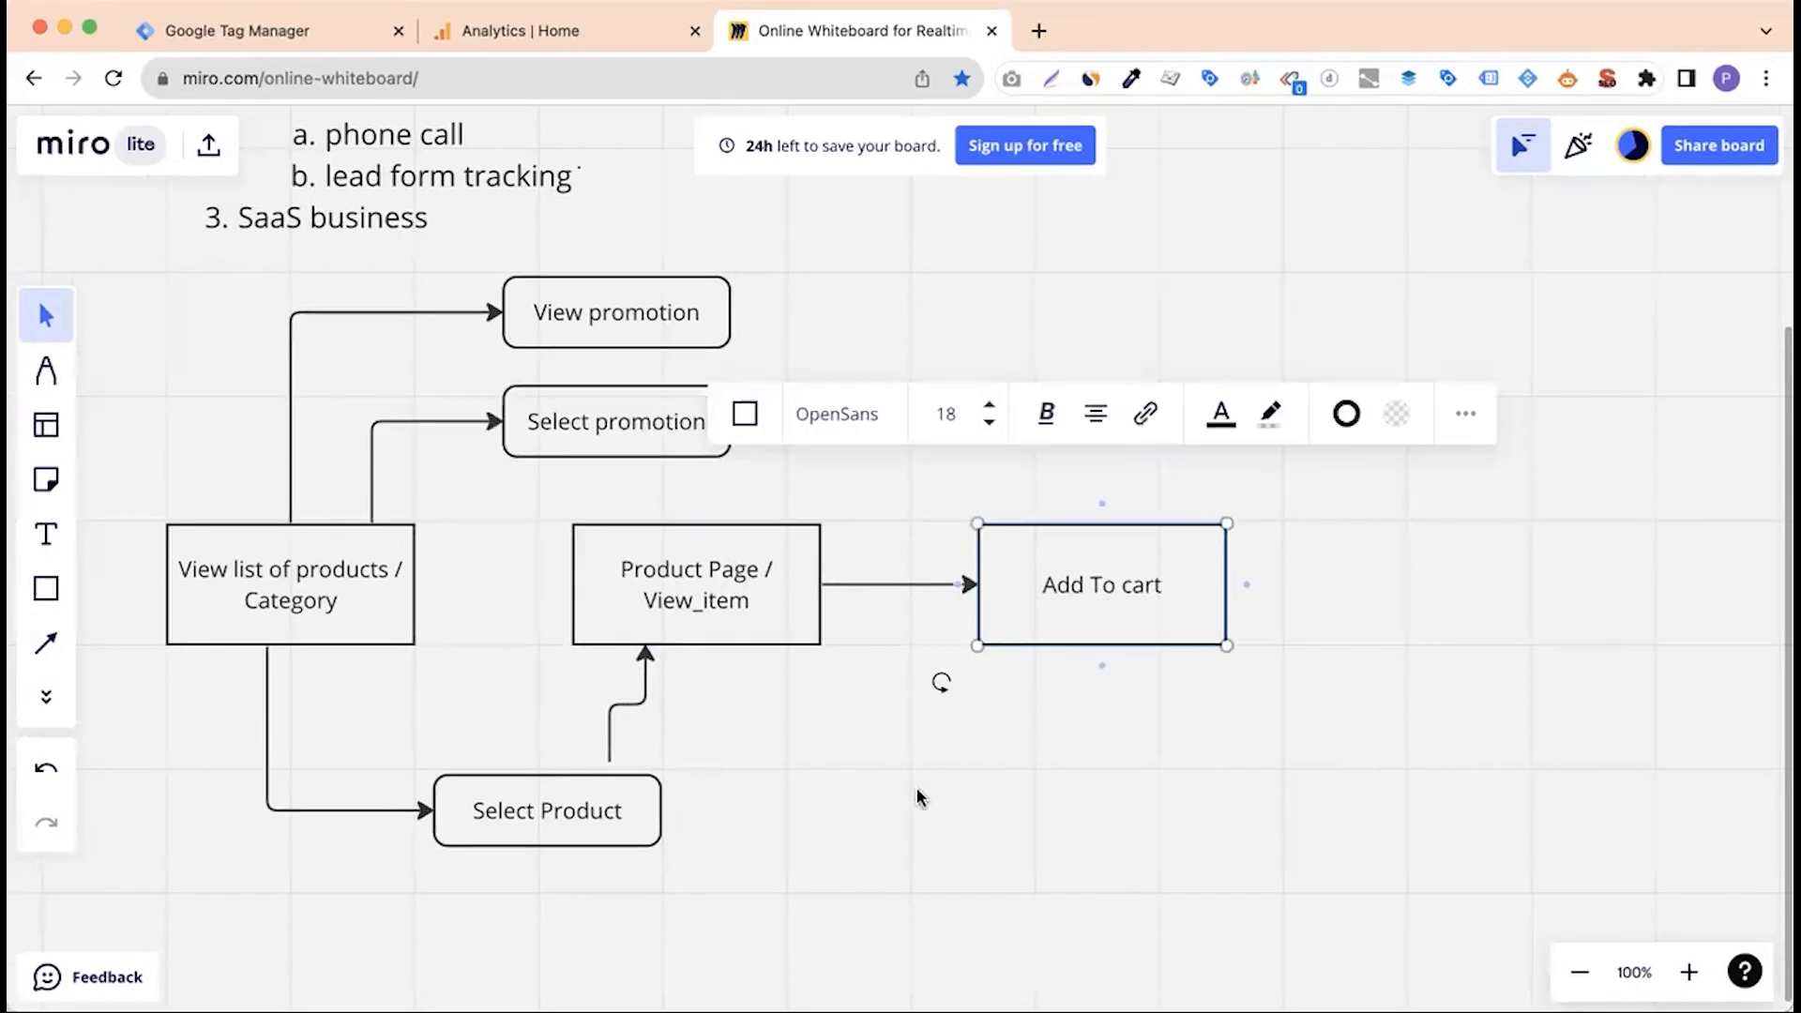
{"action": "left_click", "coordinate": [848, 784]}
{"action": "left_click", "coordinate": [709, 590]}
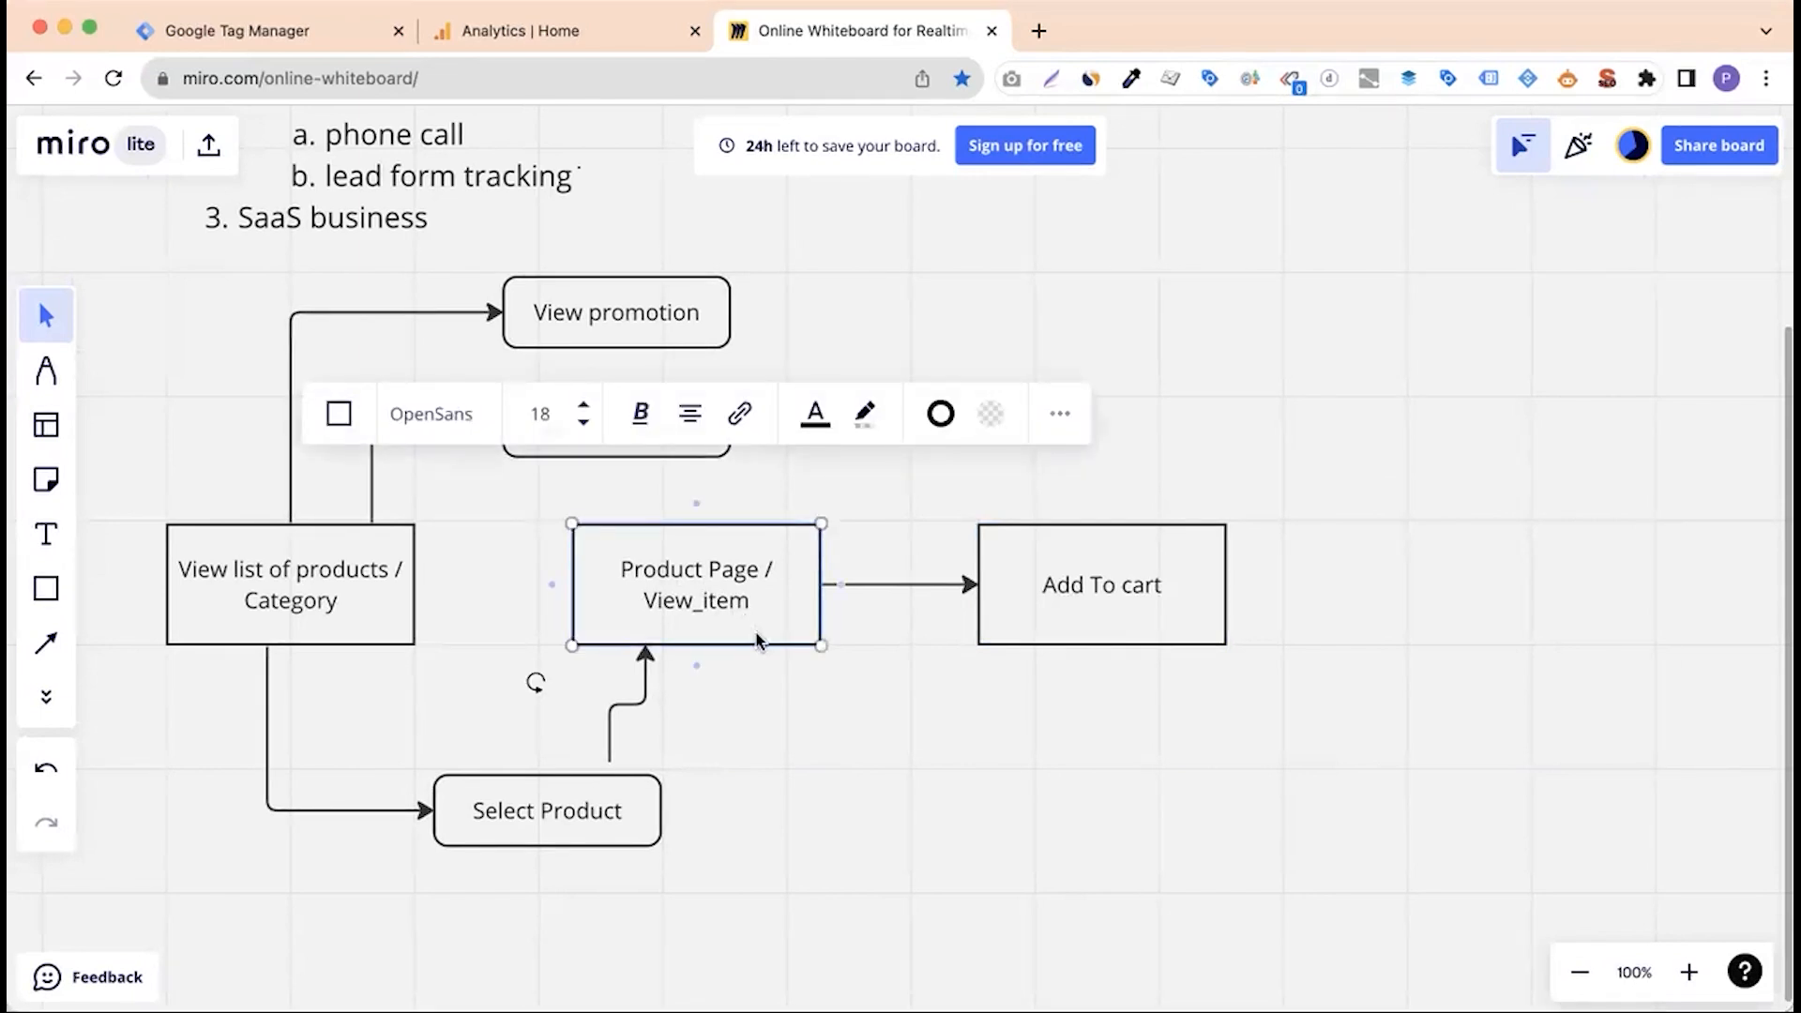
{"action": "left_click", "coordinate": [773, 669]}
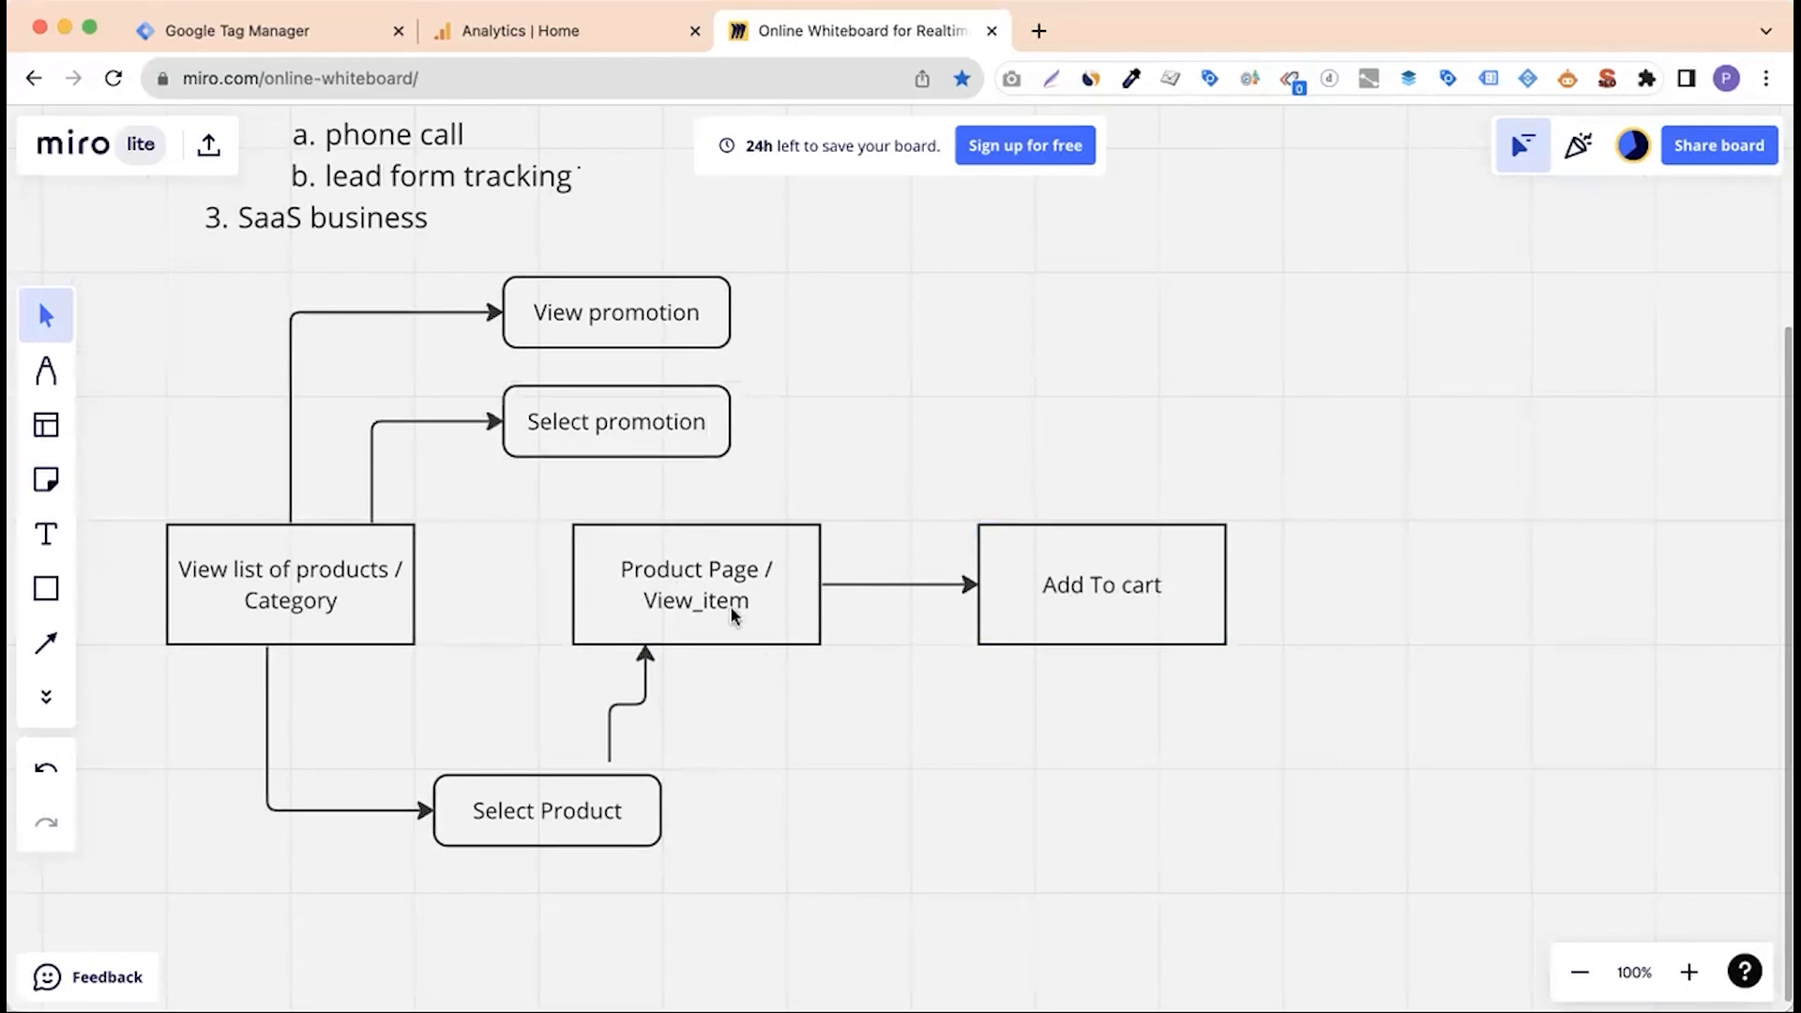
{"action": "left_click", "coordinate": [1096, 600]}
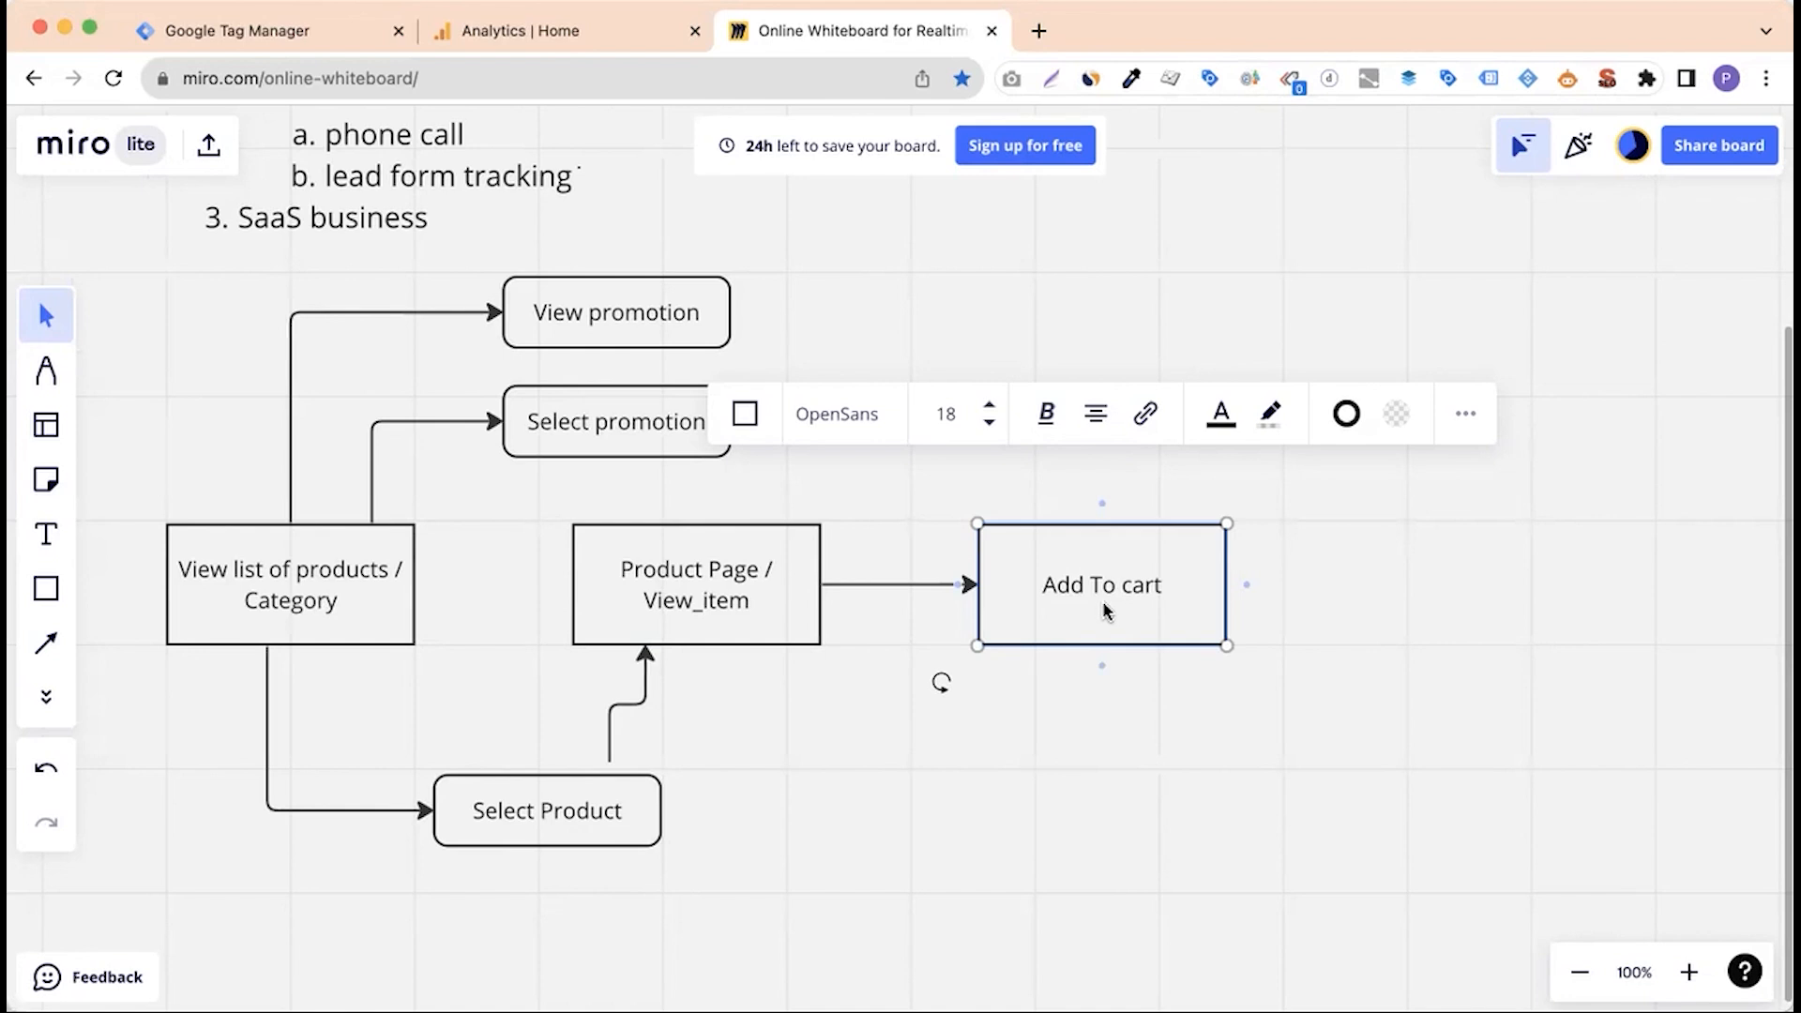
{"action": "scroll", "coordinate": [1107, 609], "scroll_direction": "right", "scroll_amount": 5}
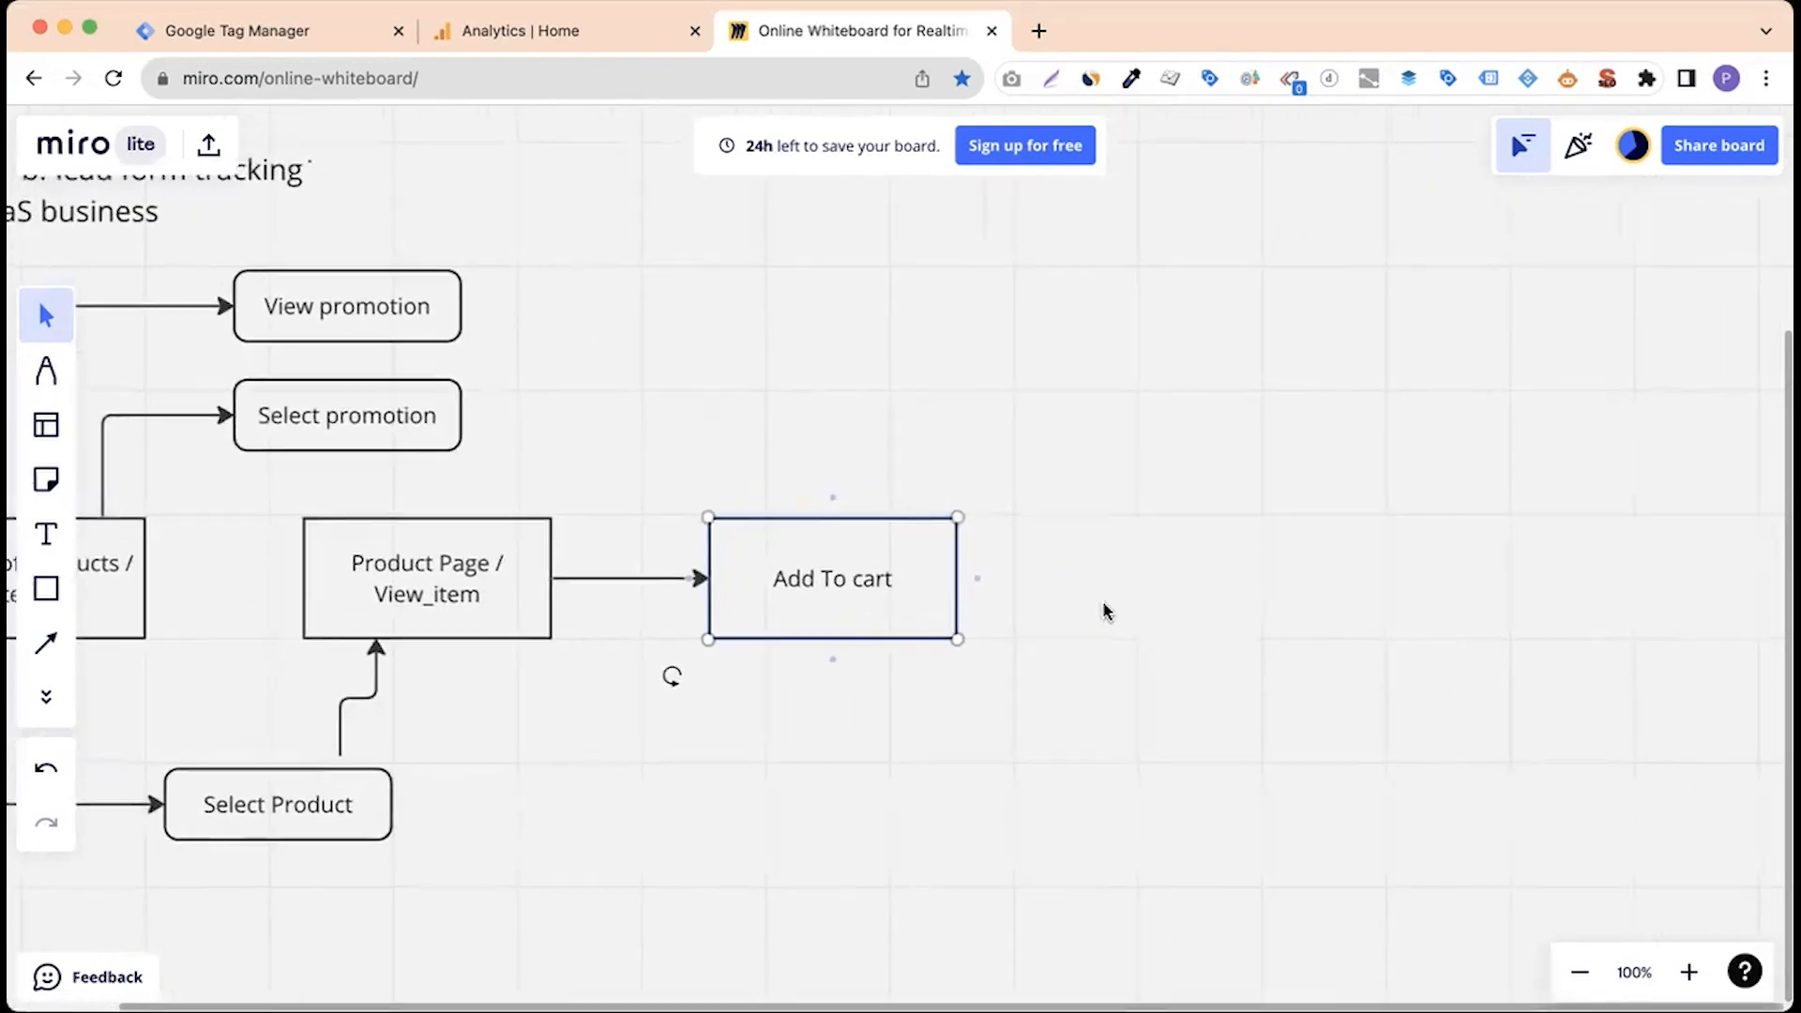
Duplicate the "Add To cart" box to its right in the same row and place a copy of the horizontal arrow between the two boxes.
{"action": "scroll", "coordinate": [1107, 611], "scroll_direction": "right", "scroll_amount": 1}
{"action": "scroll", "coordinate": [1105, 611], "scroll_direction": "right", "scroll_amount": 2}
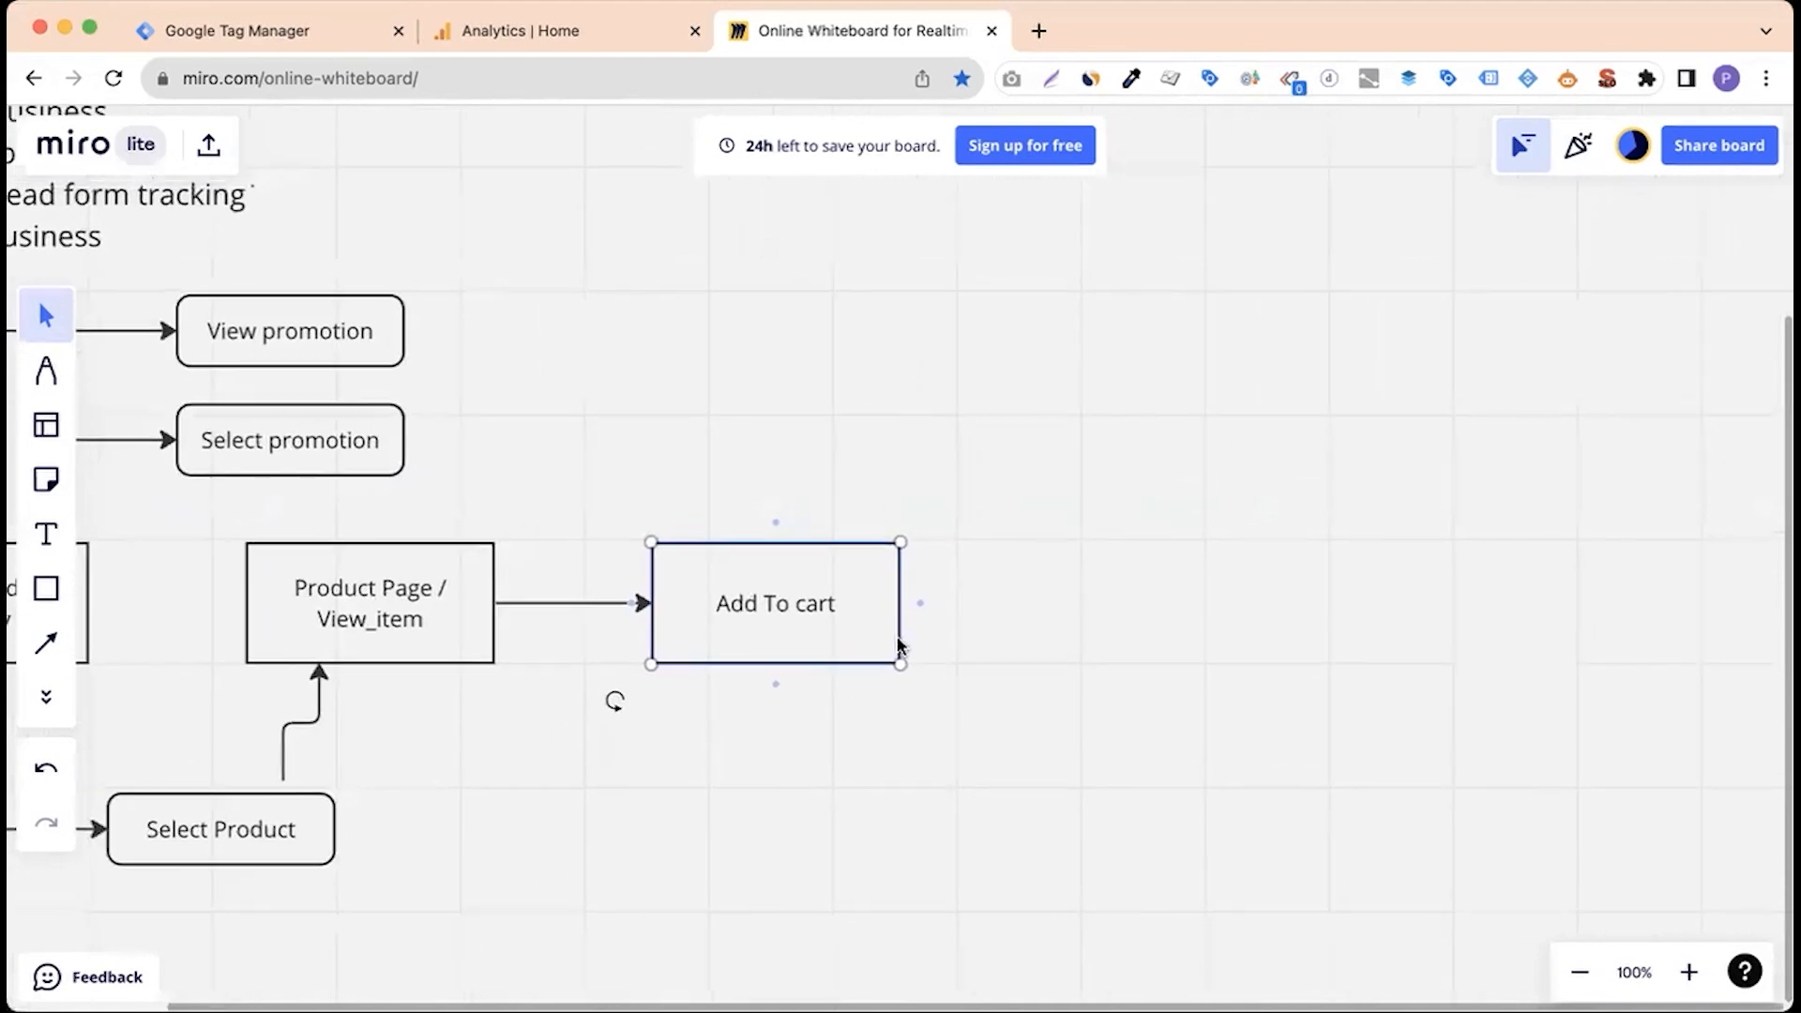
{"action": "scroll", "coordinate": [779, 619], "scroll_direction": "right", "scroll_amount": 1}
{"action": "left_click", "coordinate": [692, 610]}
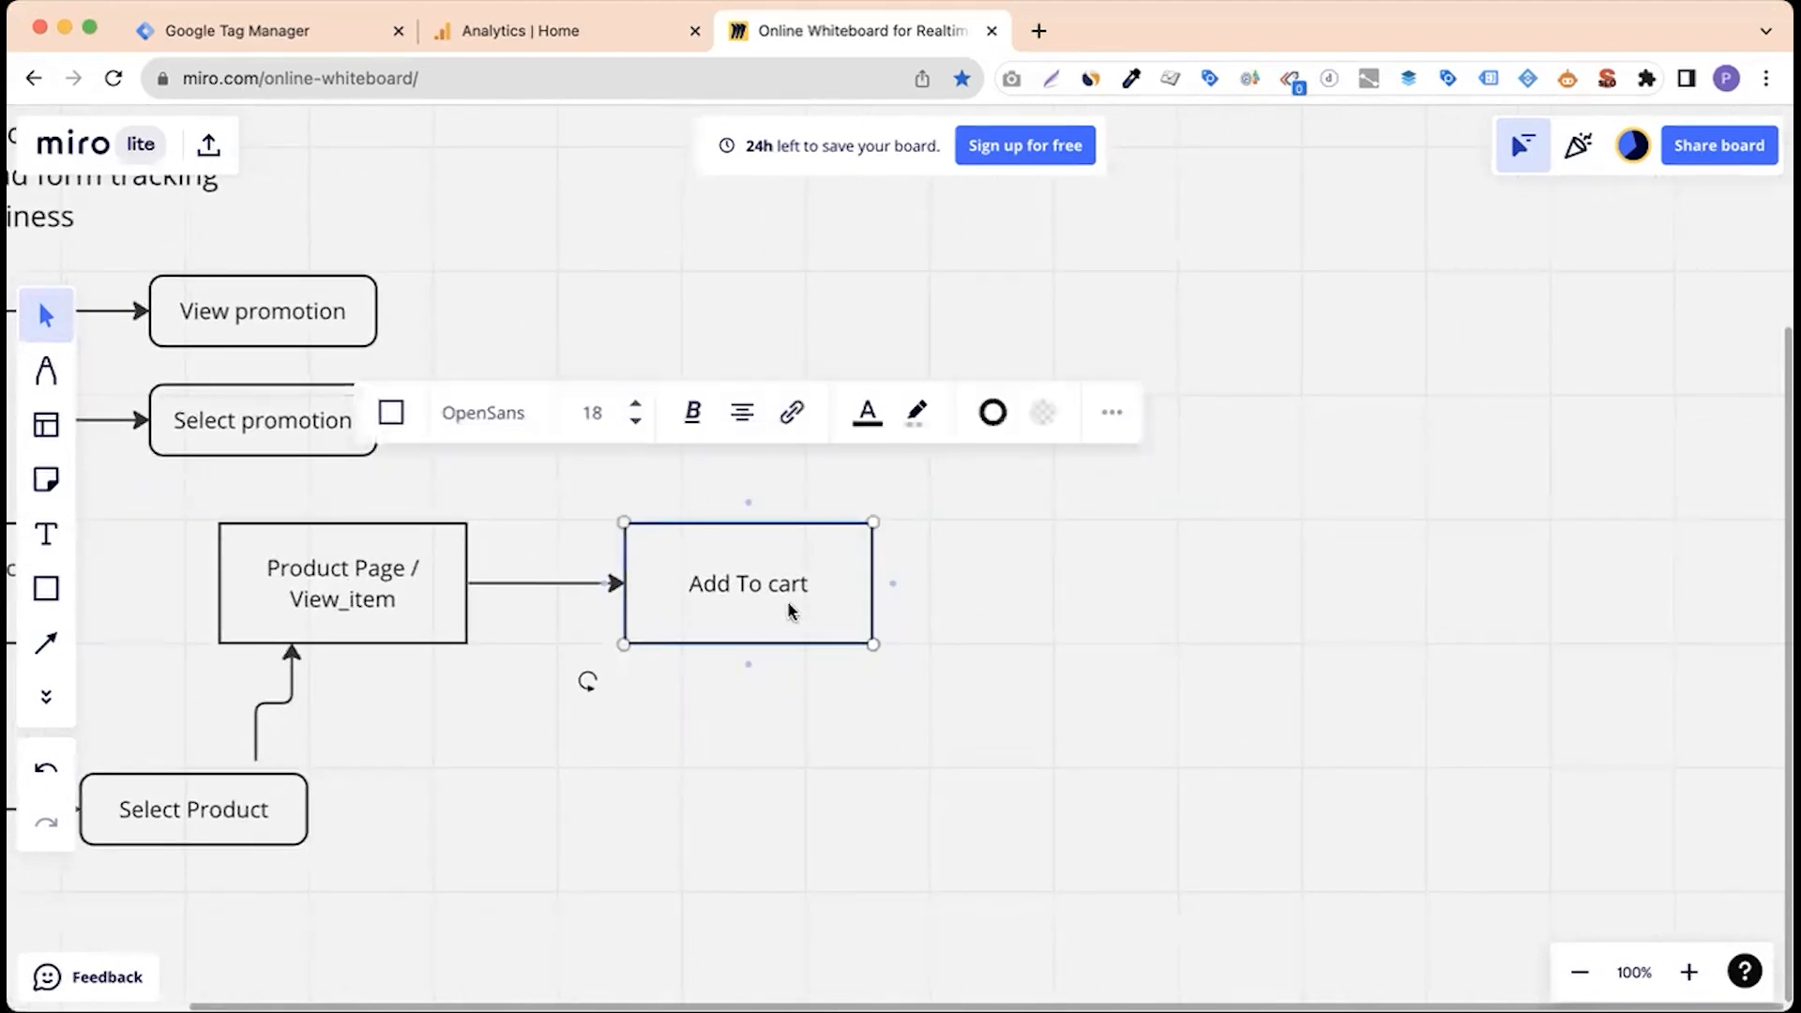
{"action": "left_click_drag", "start_coordinate": [788, 612], "coordinate": [1130, 604]}
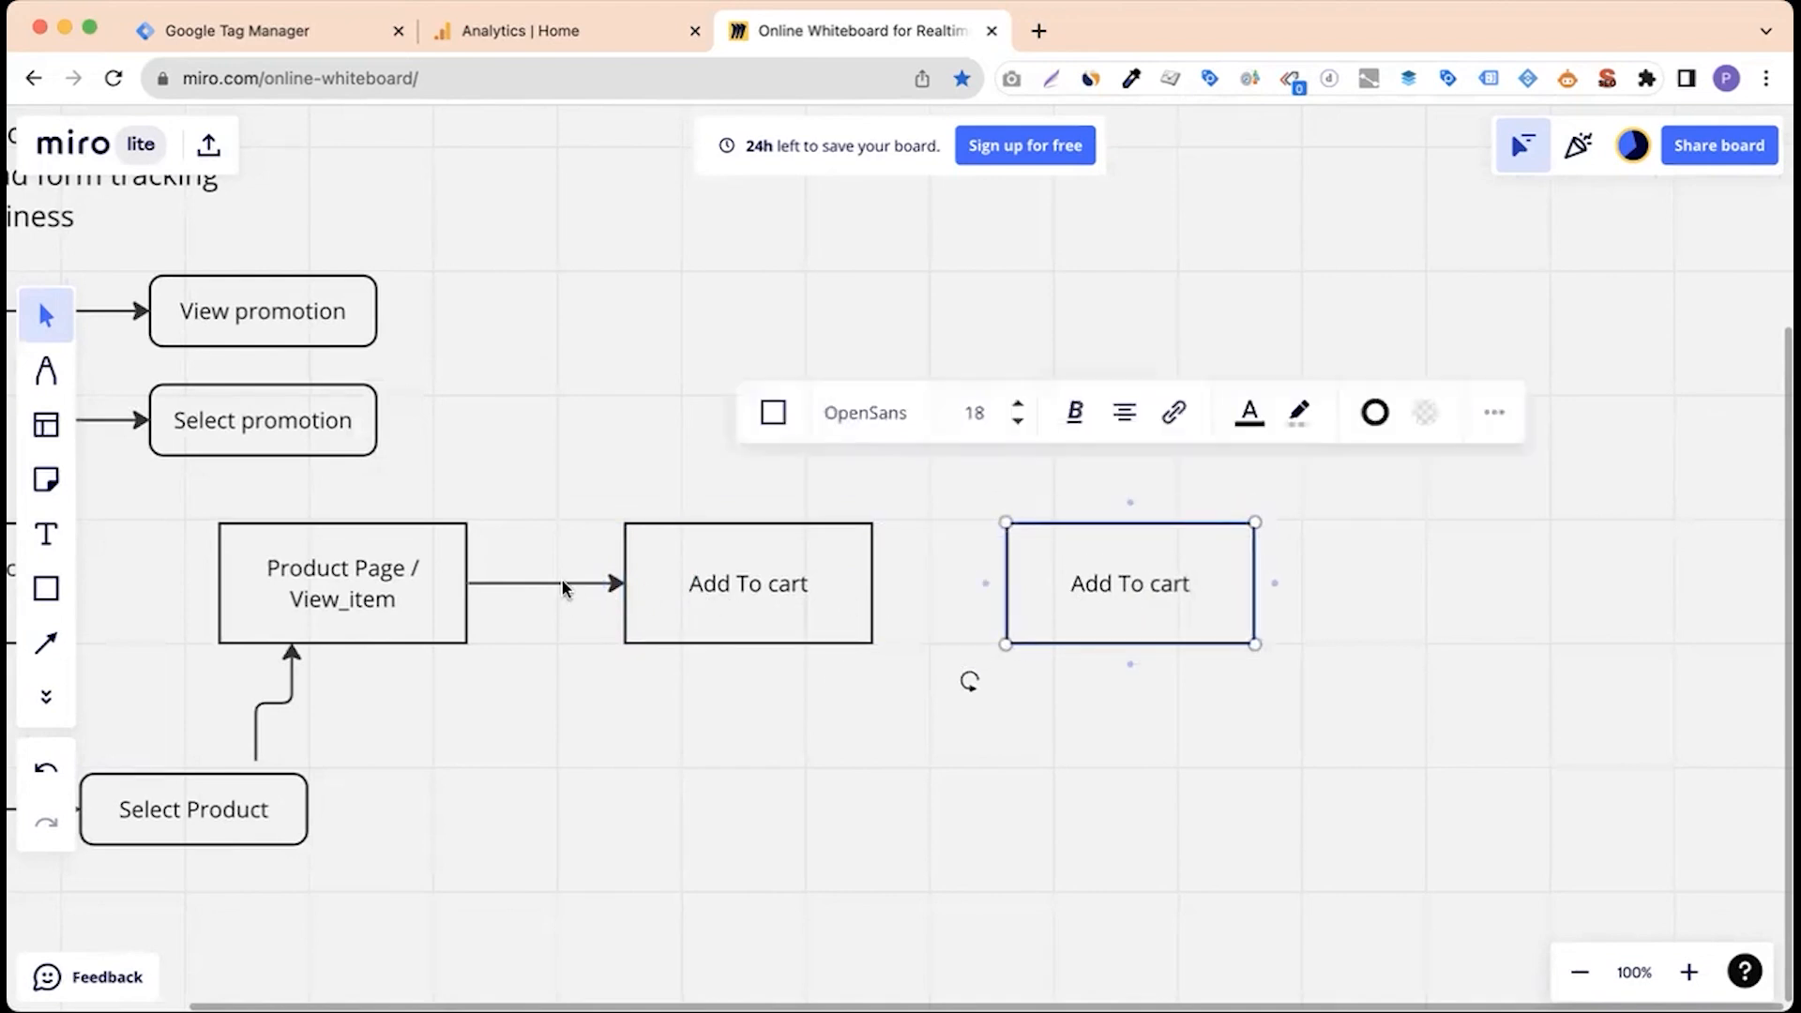
{"action": "left_click", "coordinate": [574, 585]}
{"action": "left_click_drag", "start_coordinate": [575, 587], "coordinate": [950, 589]}
Relabel the copied "Add To cart" box at the end of the row as "View cart".
{"action": "double_click", "coordinate": [1141, 587]}
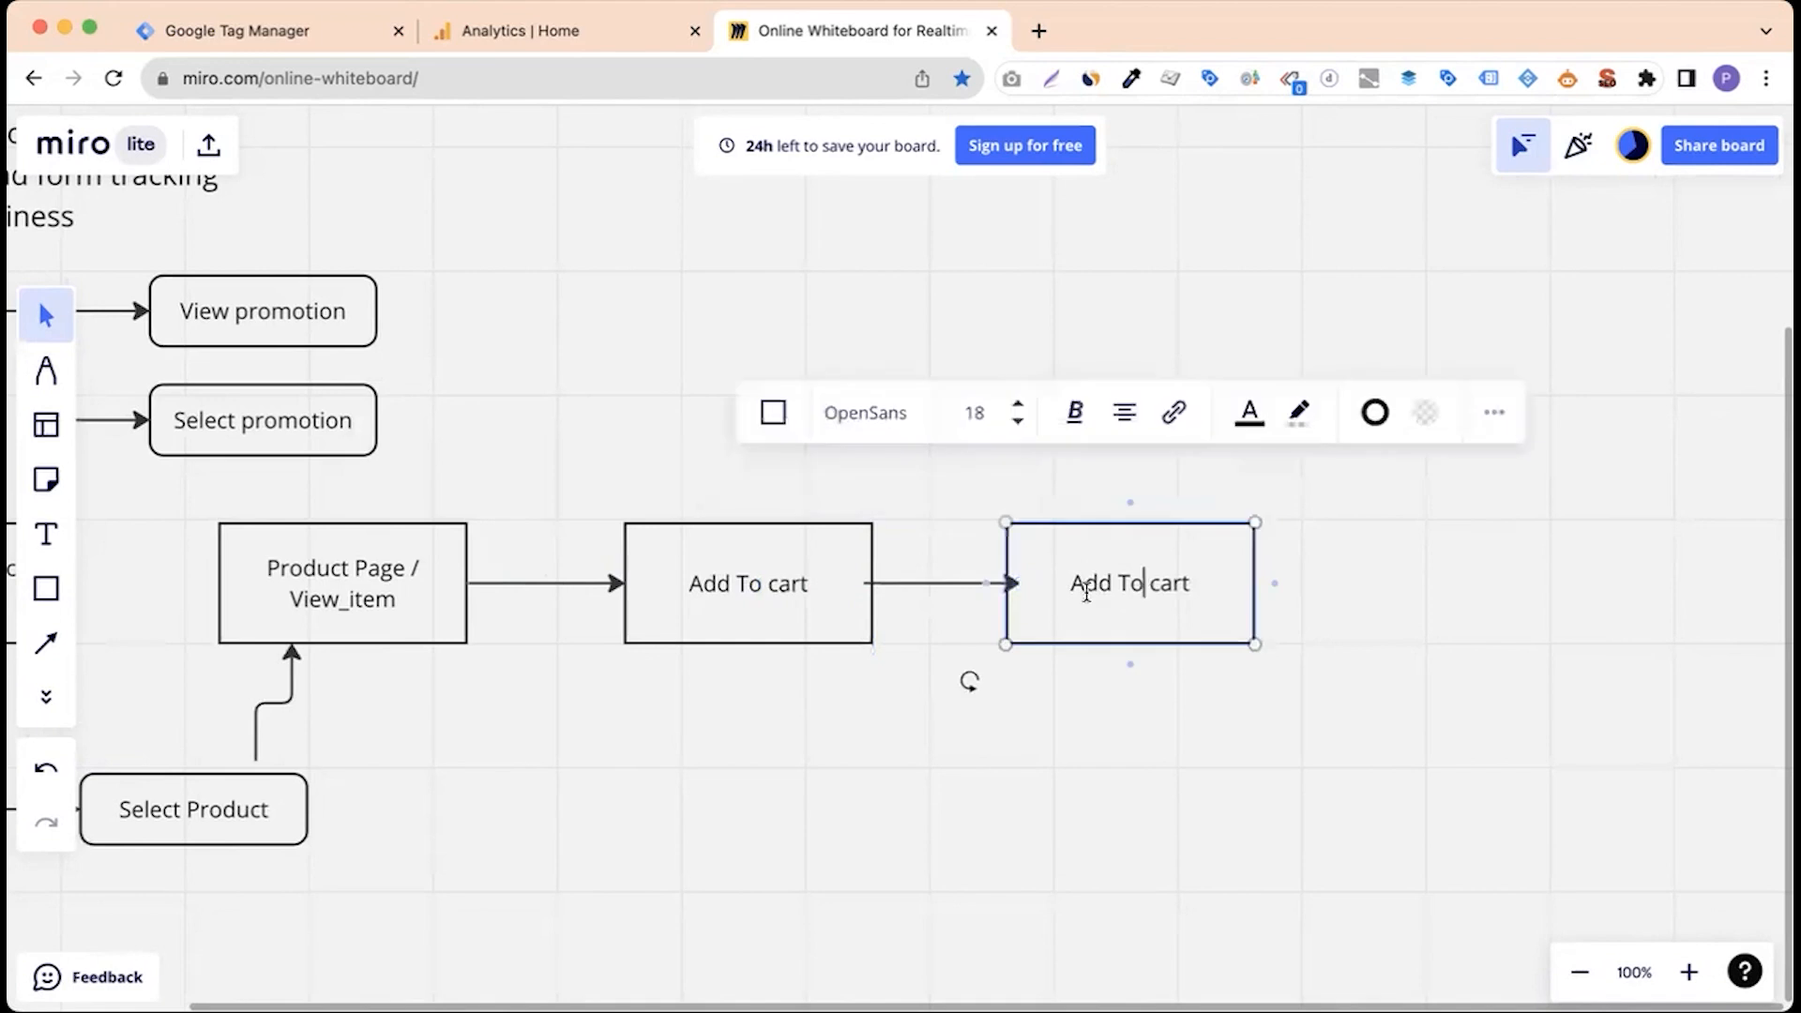
{"action": "double_click", "coordinate": [1082, 588]}
{"action": "left_click_drag", "start_coordinate": [1069, 582], "coordinate": [1146, 584]}
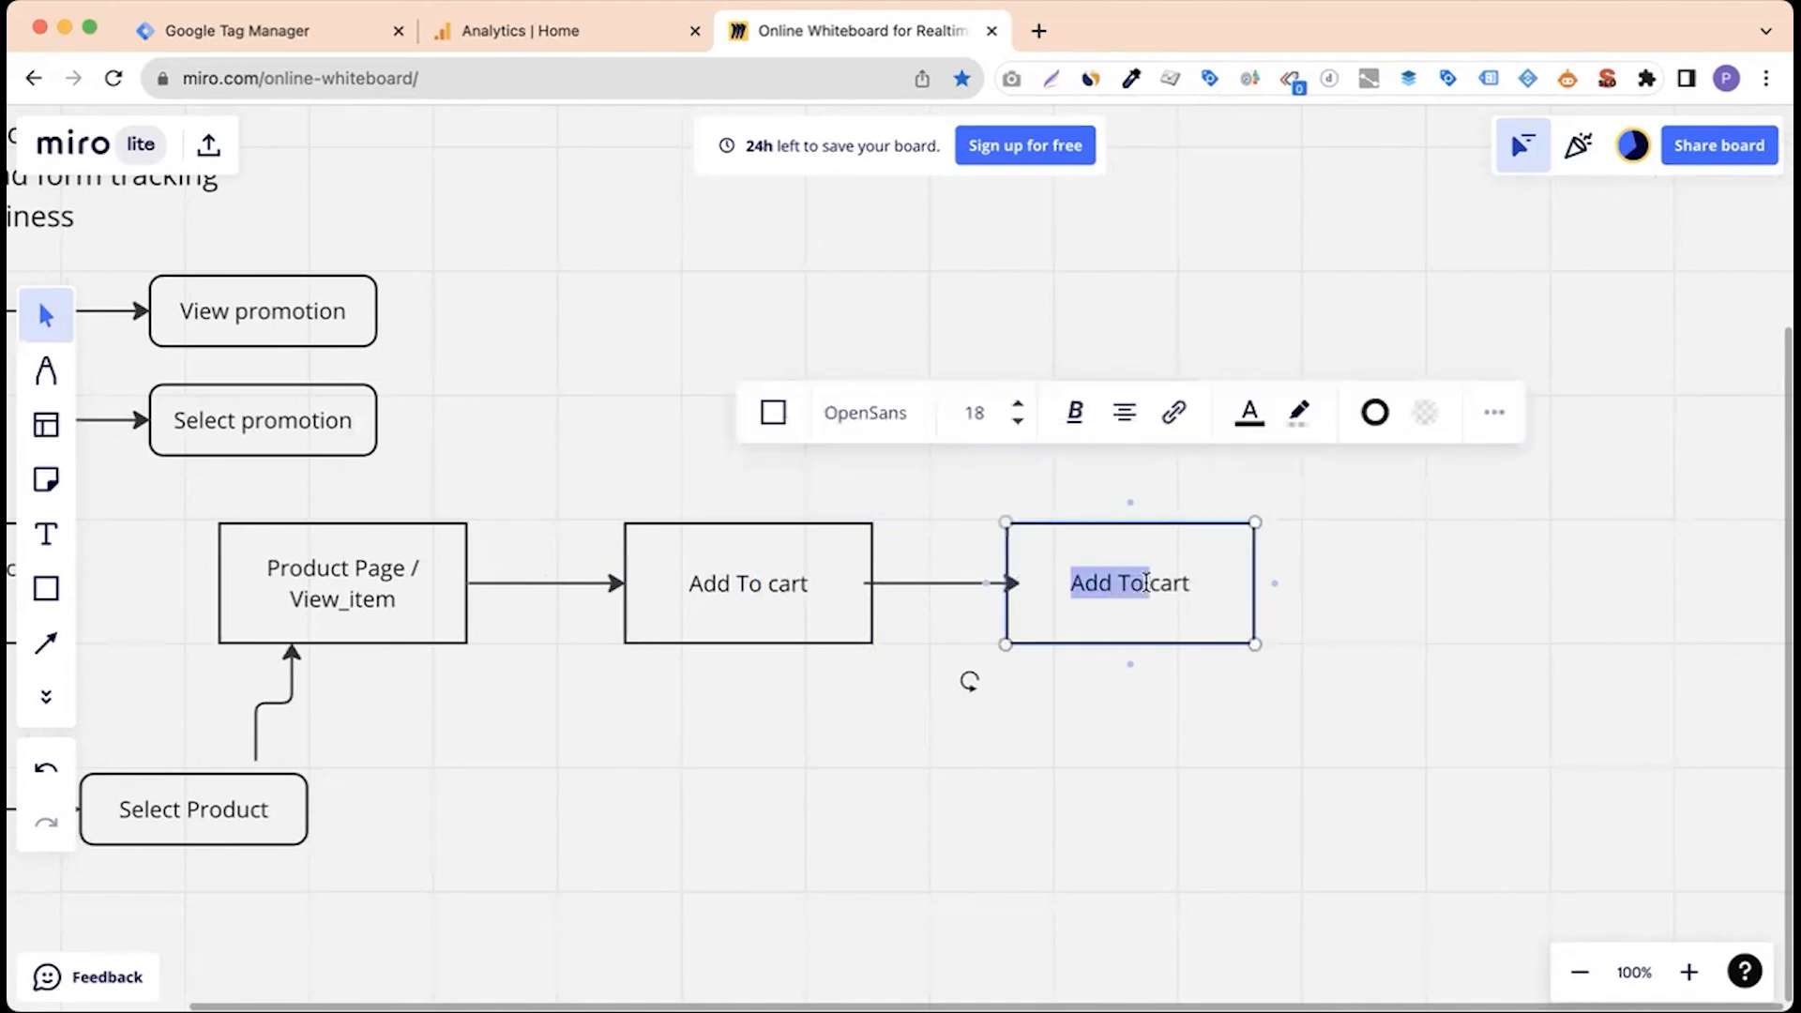
{"action": "type", "text": "View"}
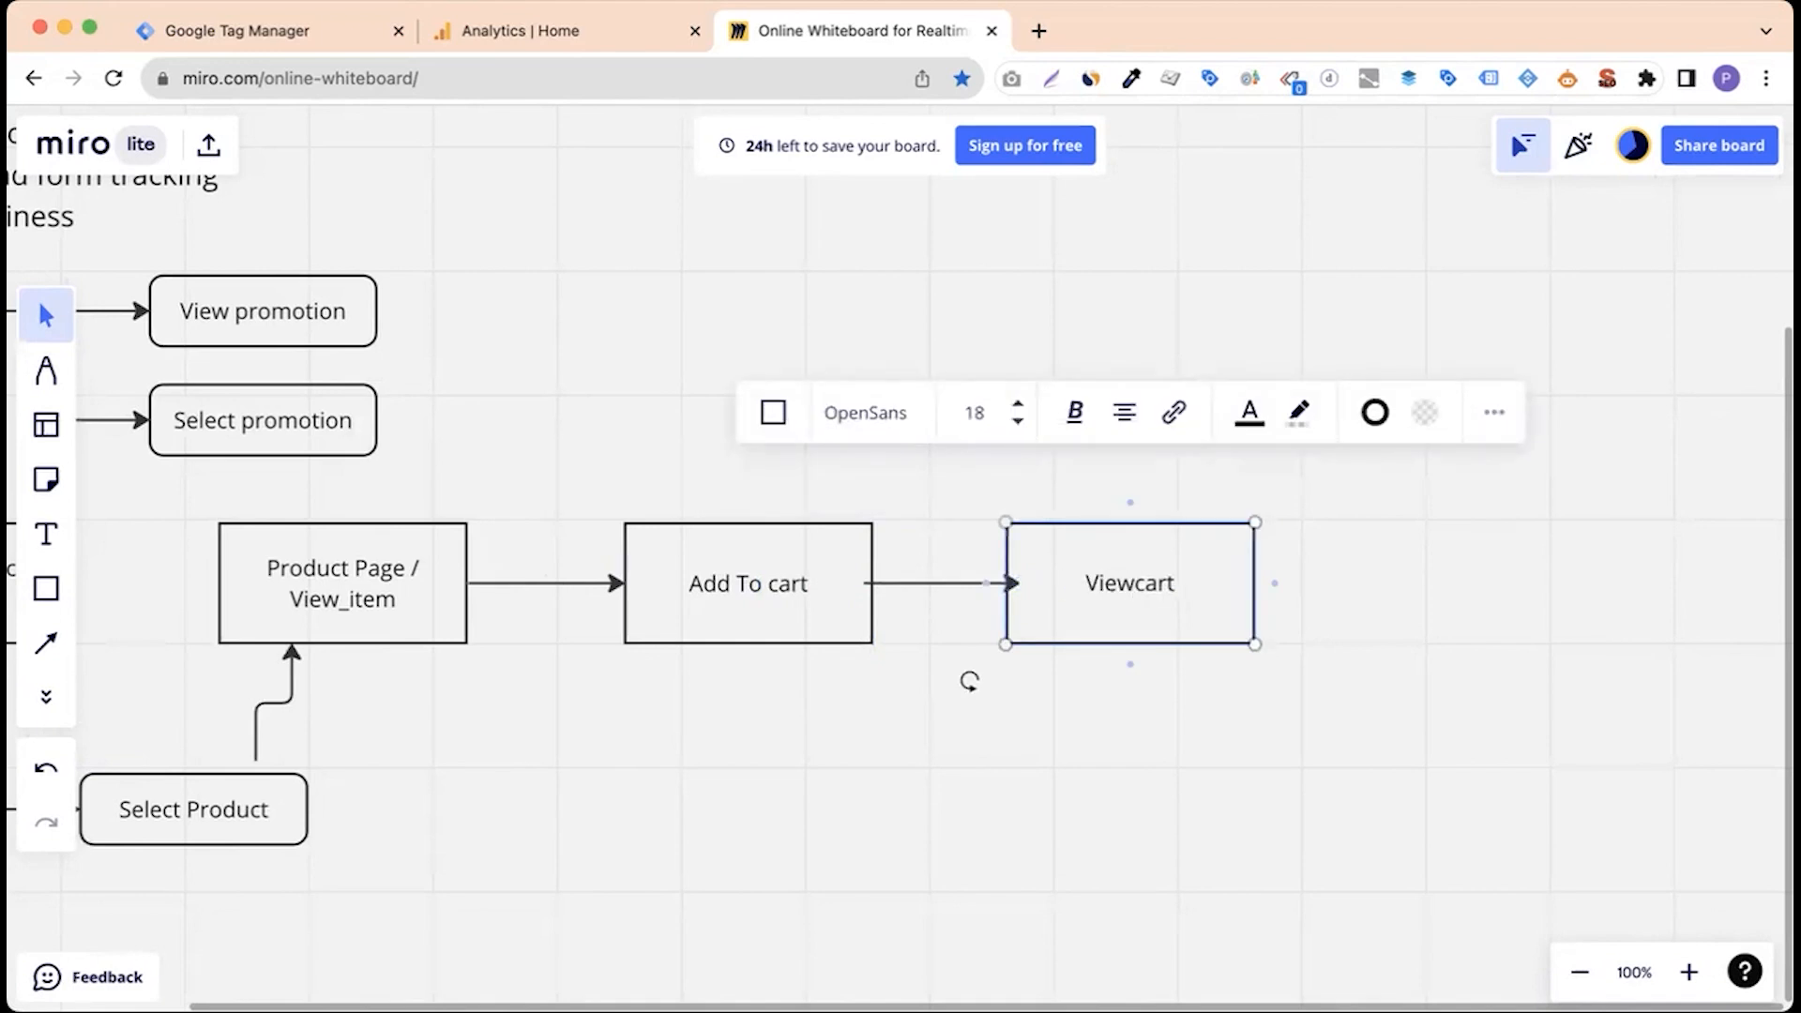
{"action": "left_click", "coordinate": [807, 685]}
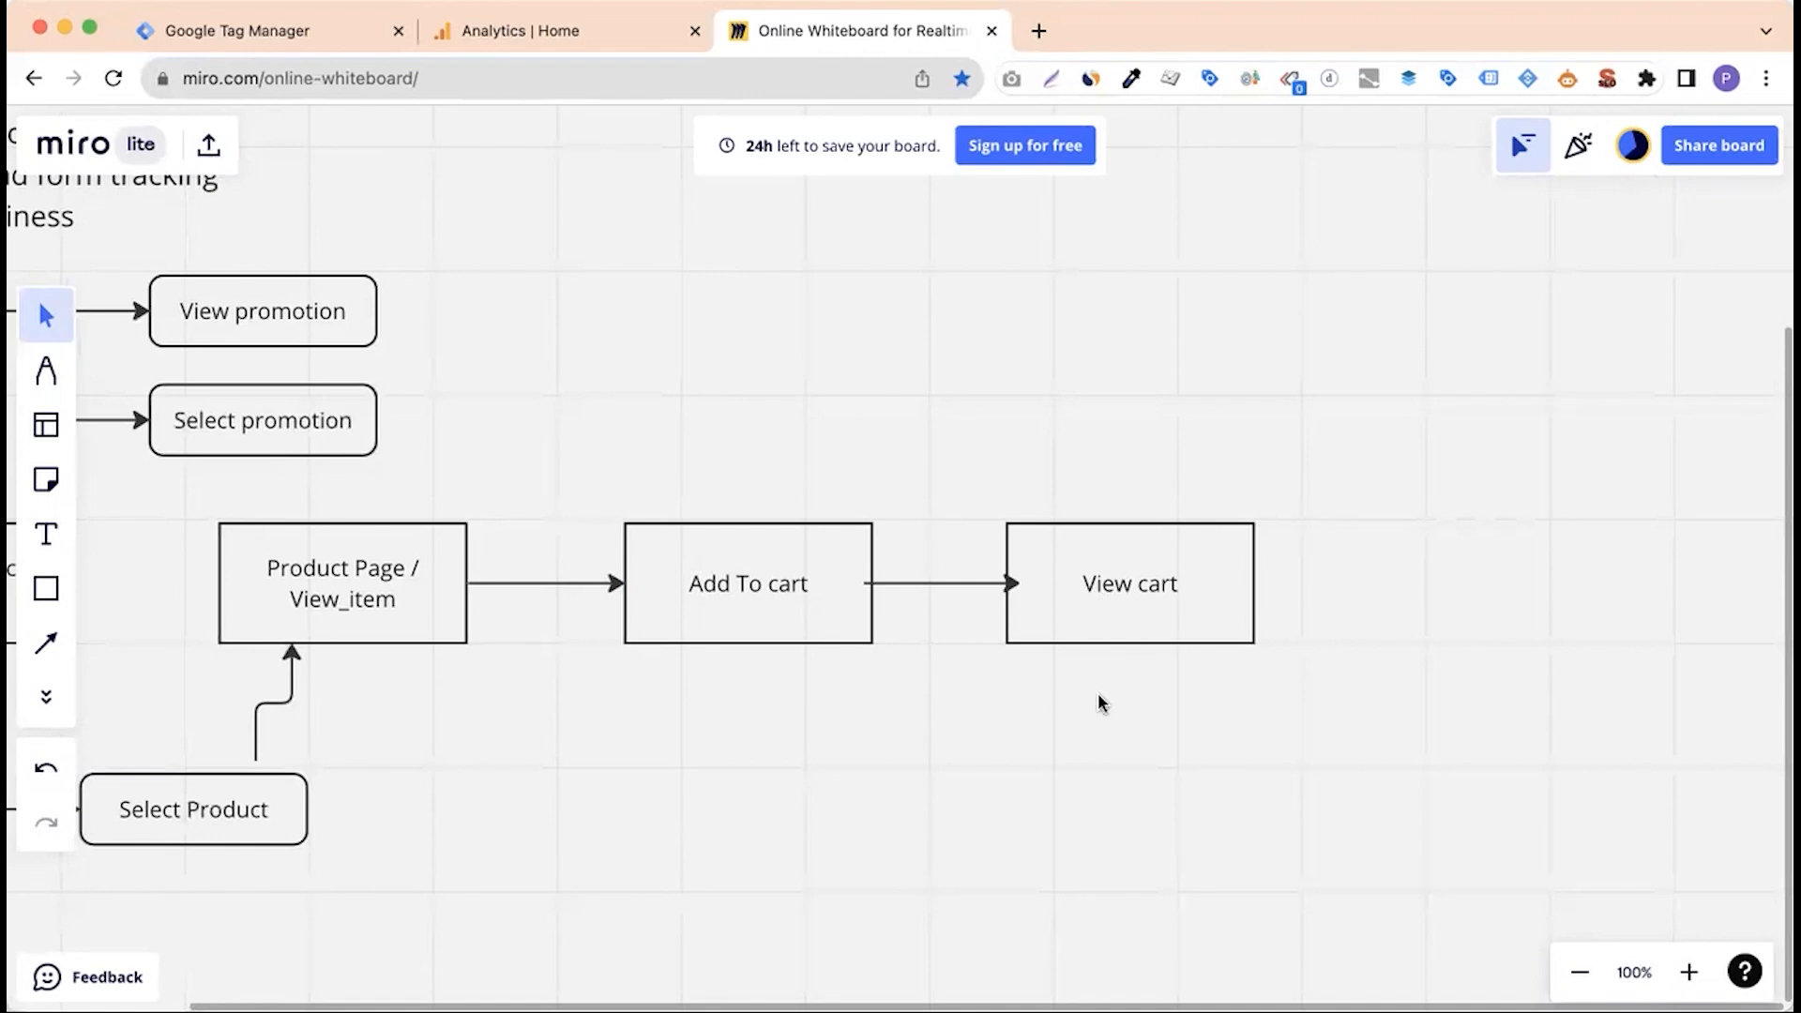
Duplicate the "View cart" box and place the copy below it, slightly to the right.
{"action": "scroll", "coordinate": [1102, 703], "scroll_direction": "right", "scroll_amount": 3}
{"action": "scroll", "coordinate": [1101, 703], "scroll_direction": "right", "scroll_amount": 1}
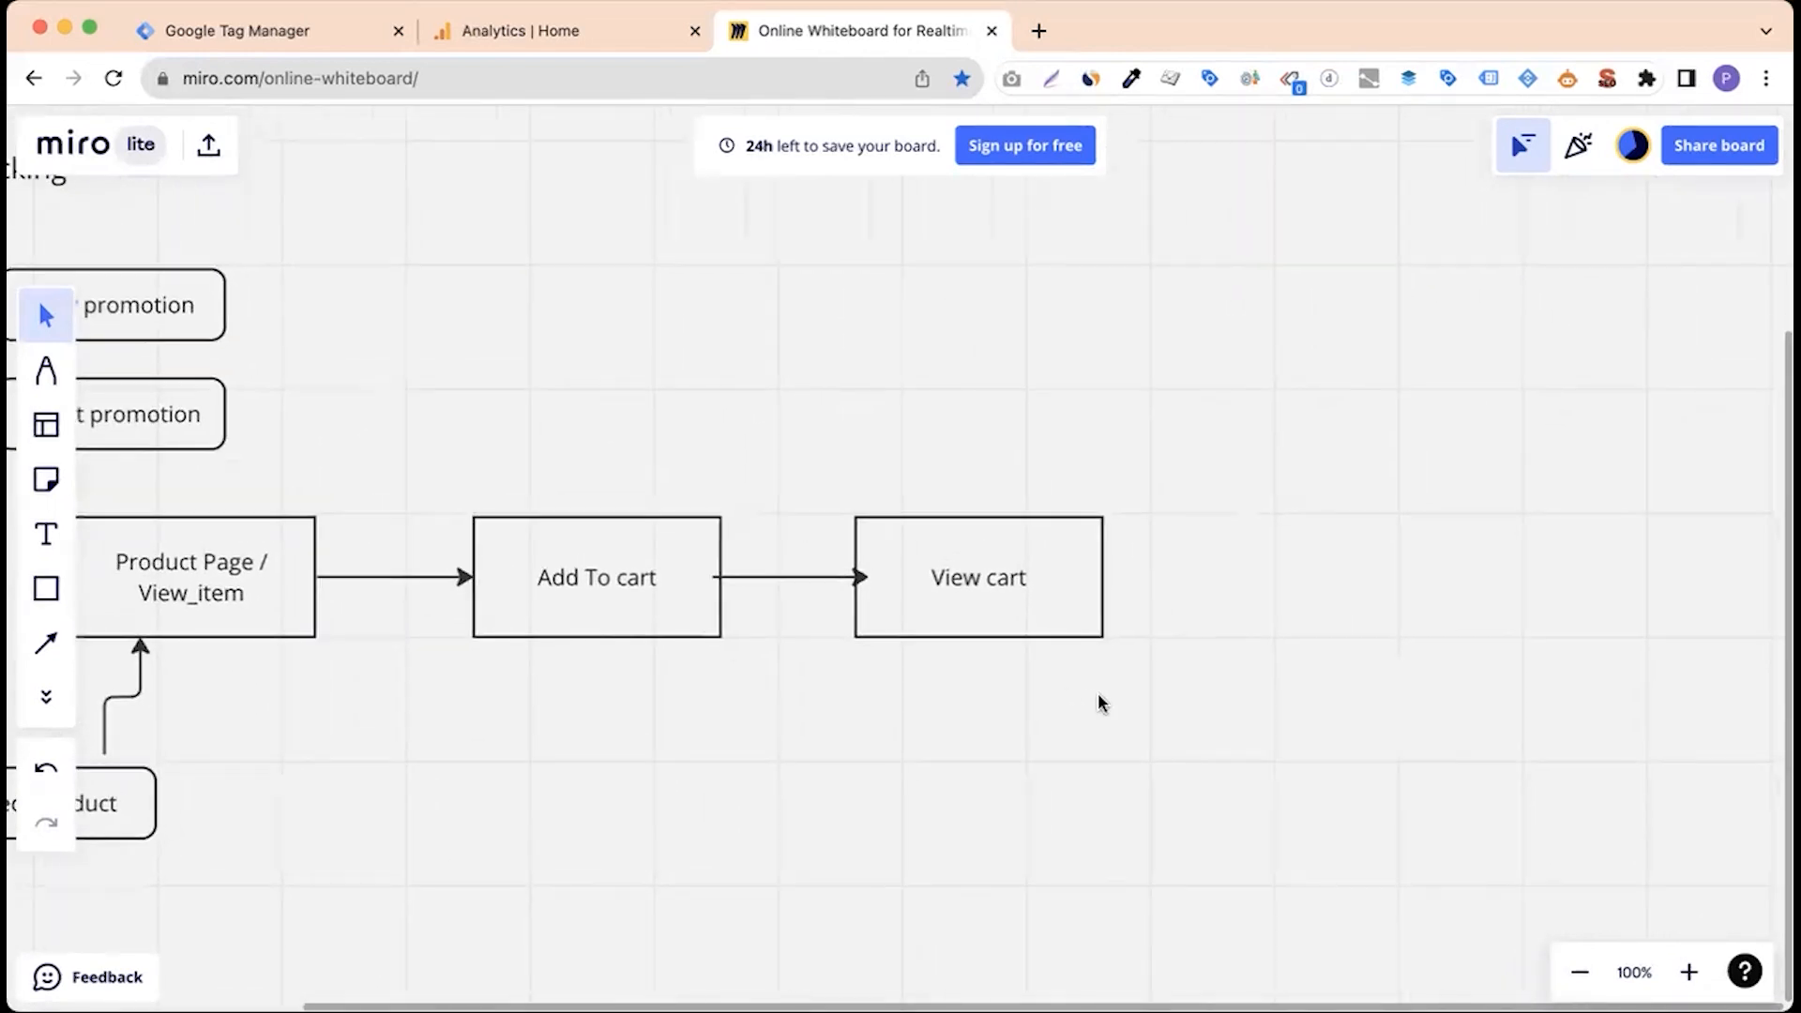
{"action": "left_click", "coordinate": [969, 615]}
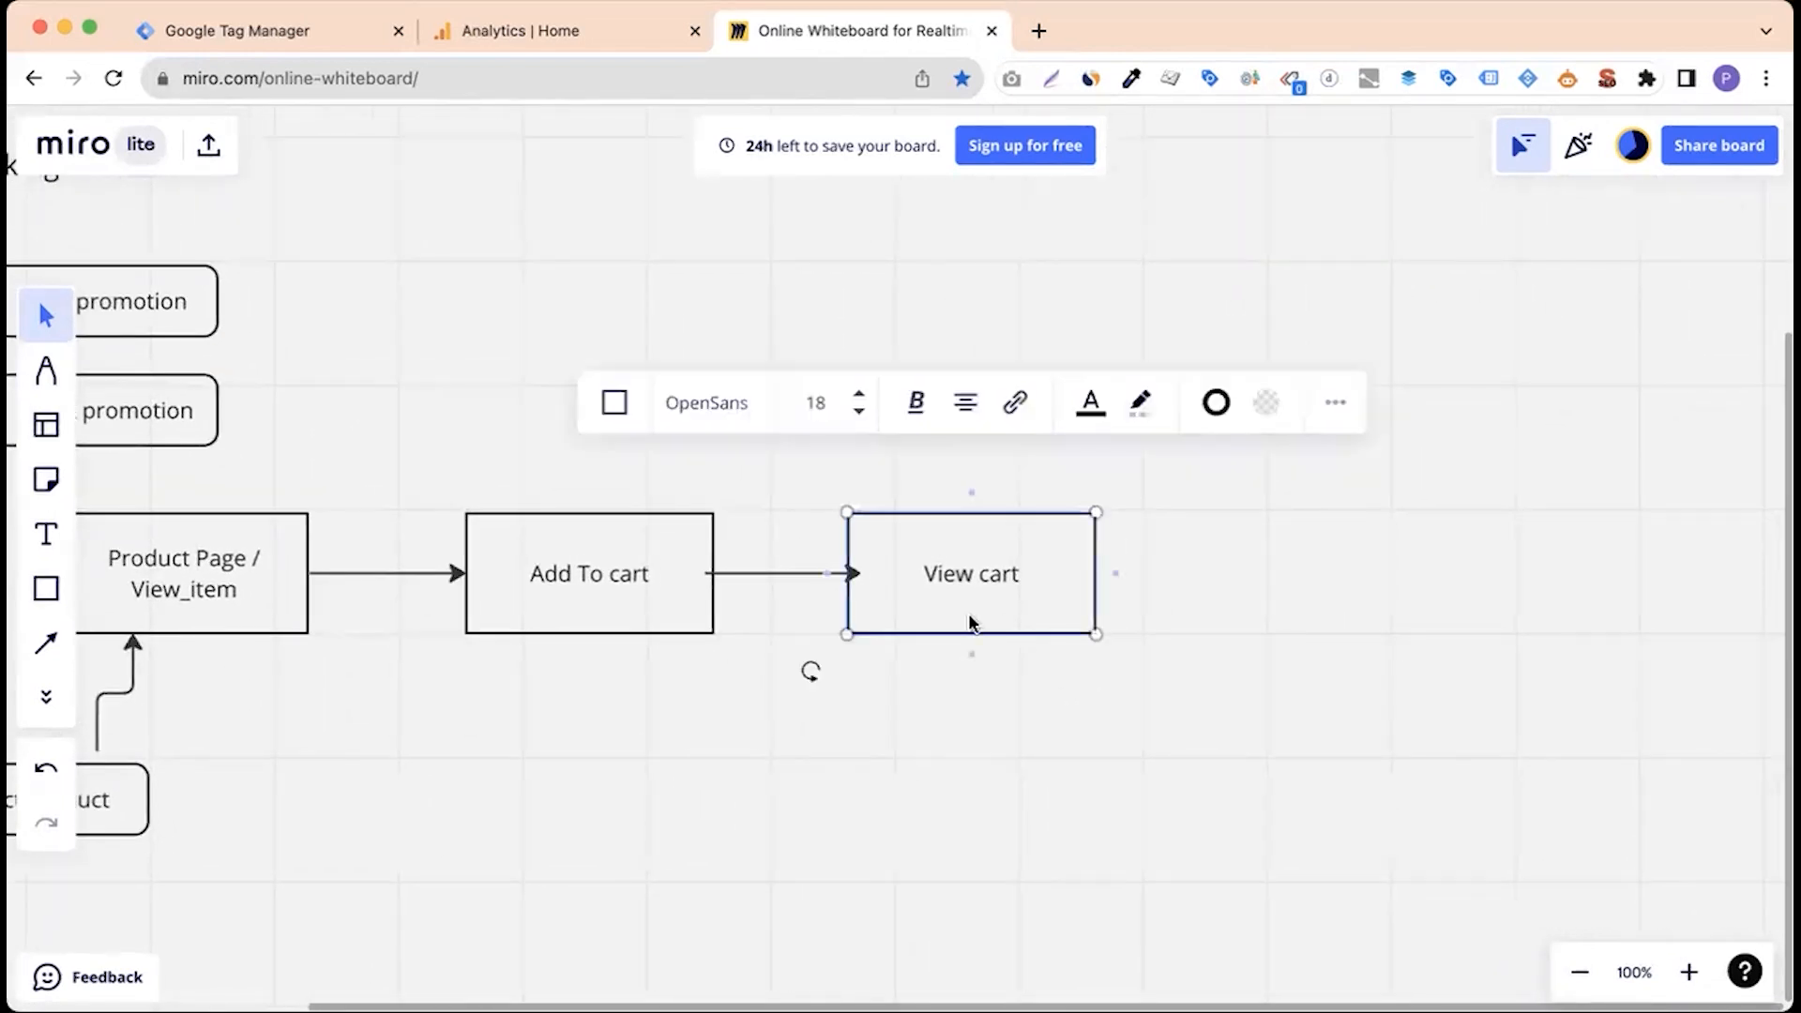
{"action": "key", "text": "ctrl+c"}
{"action": "key", "text": "ctrl+v"}
{"action": "left_click_drag", "start_coordinate": [992, 645], "coordinate": [1036, 788]}
Relabel the copied box below "View cart" as "Remove cart".
{"action": "double_click", "coordinate": [1006, 777]}
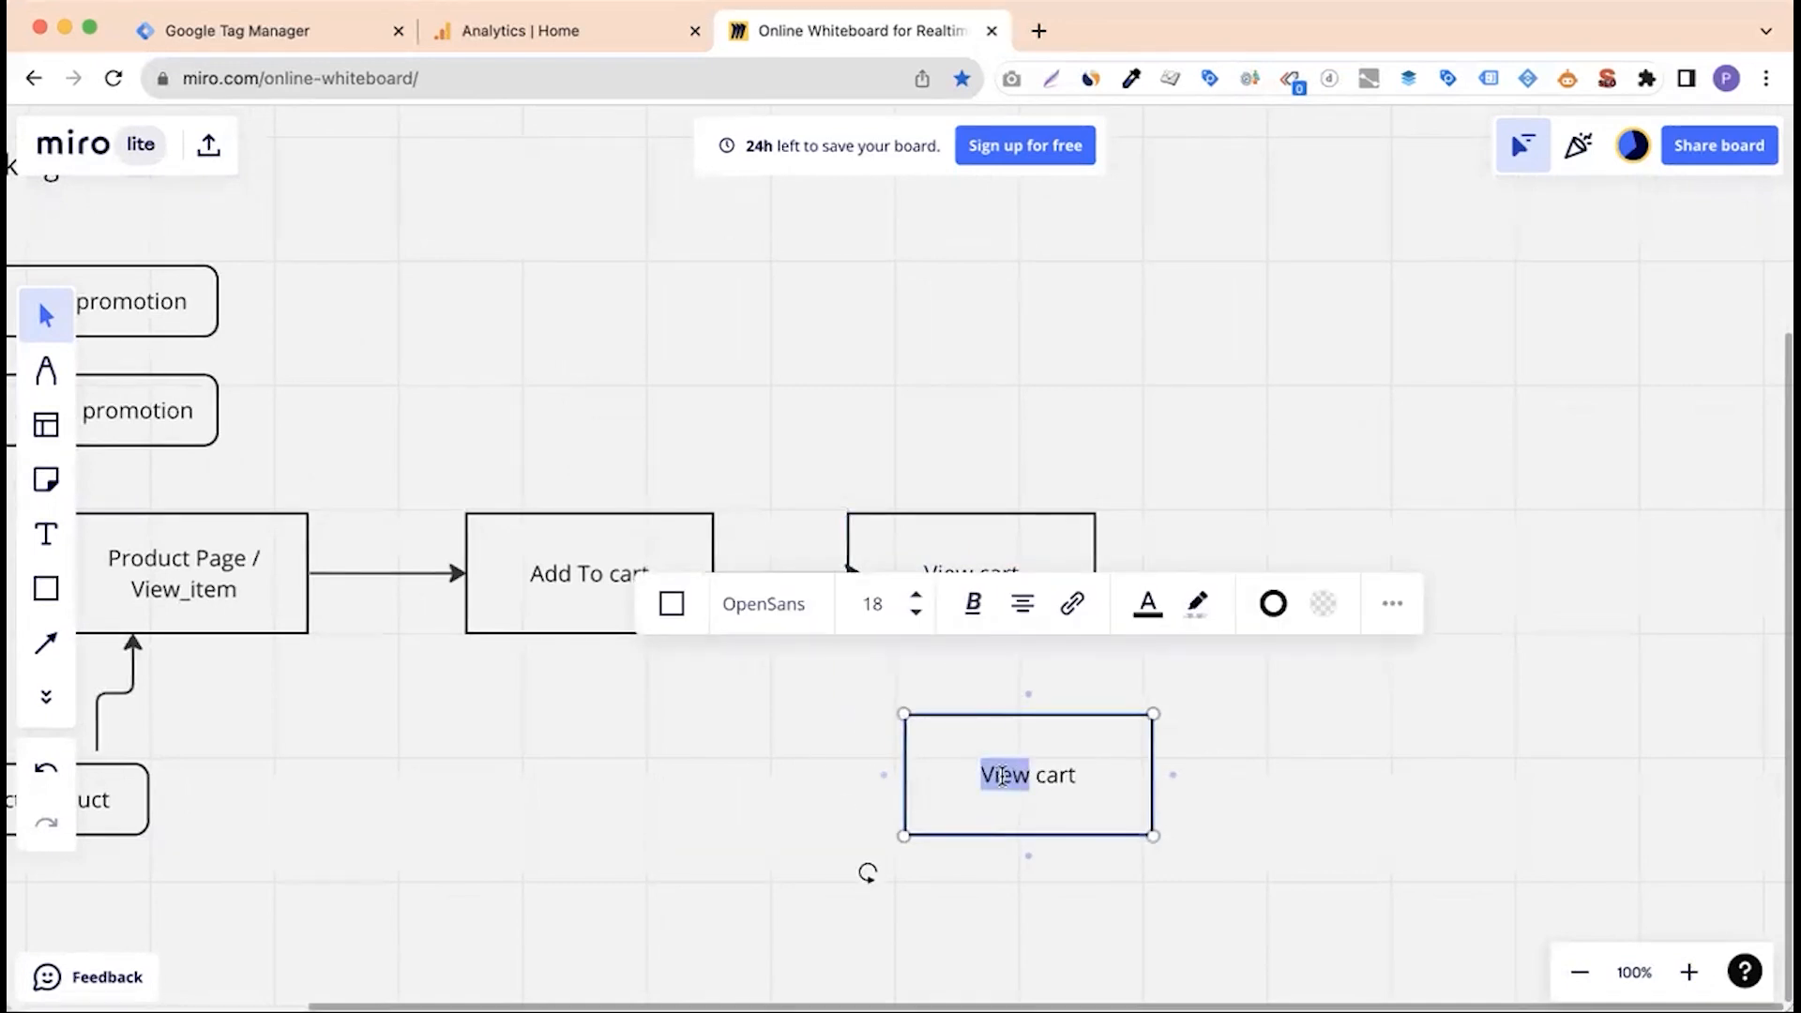
{"action": "type", "text": "Re"}
{"action": "key", "text": "BackSpace"}
{"action": "key", "text": "BackSpace"}
{"action": "type", "text": "Remove"}
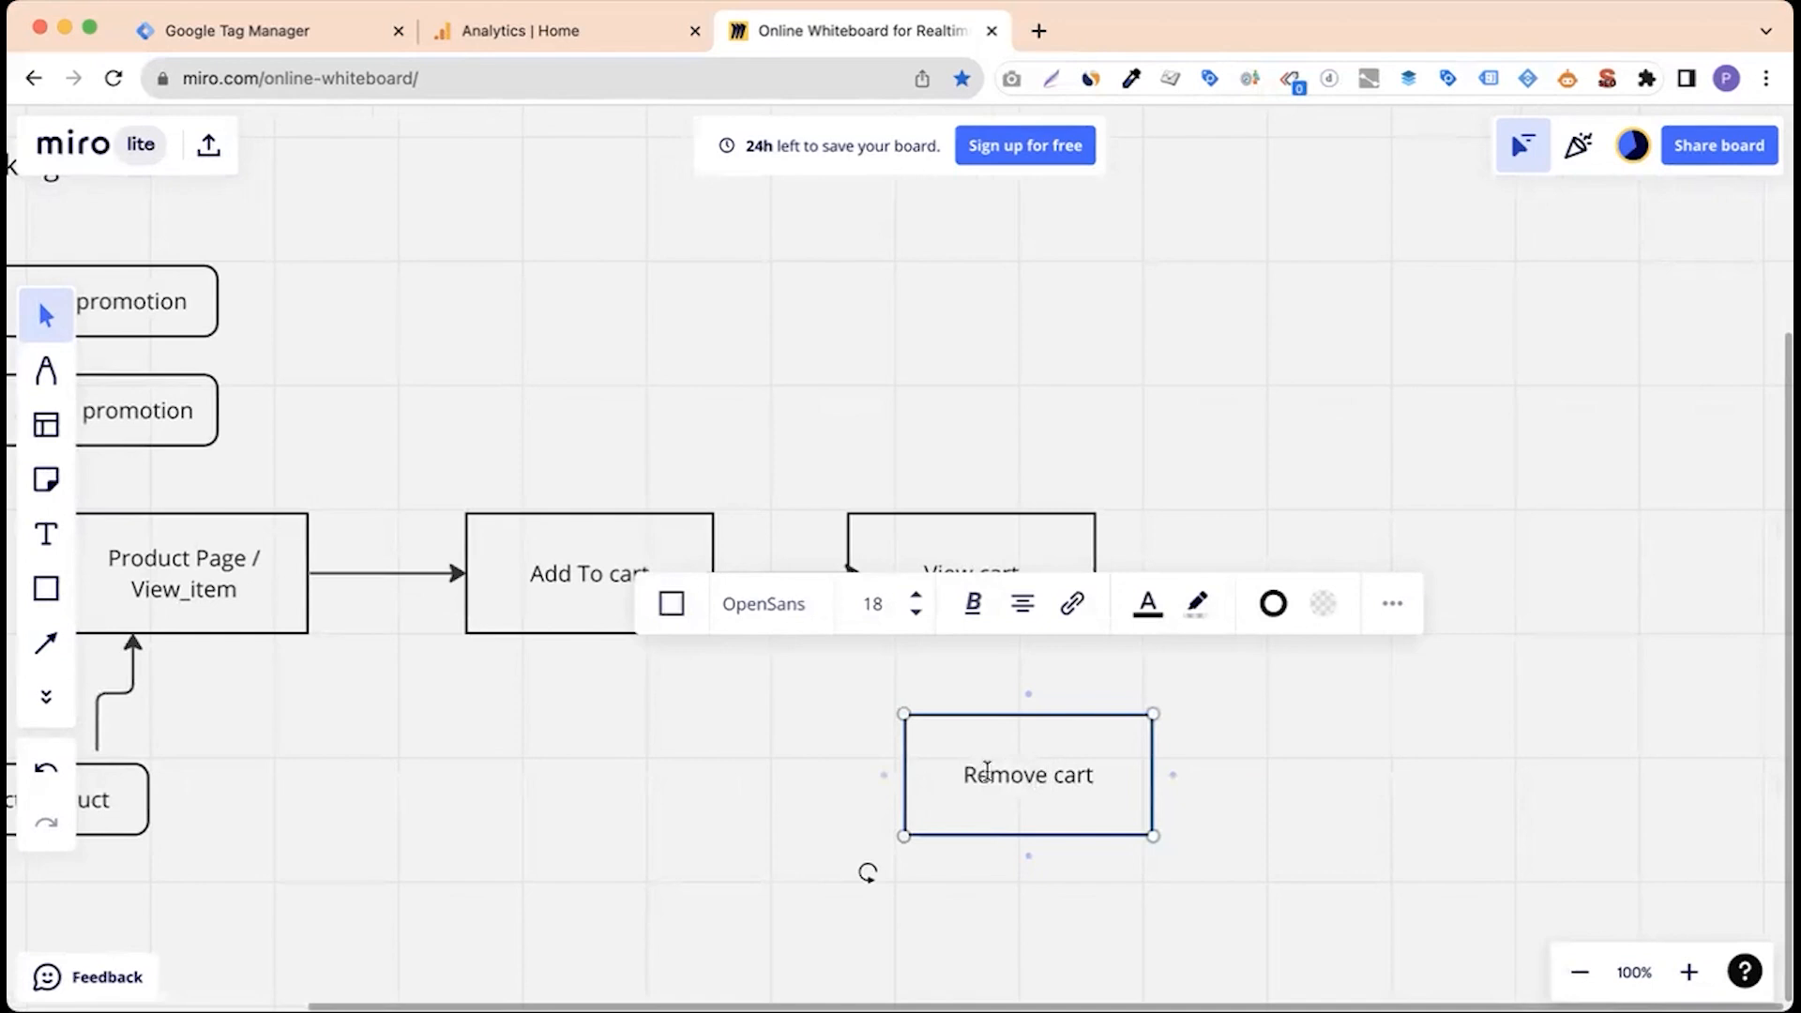
{"action": "left_click", "coordinate": [762, 779]}
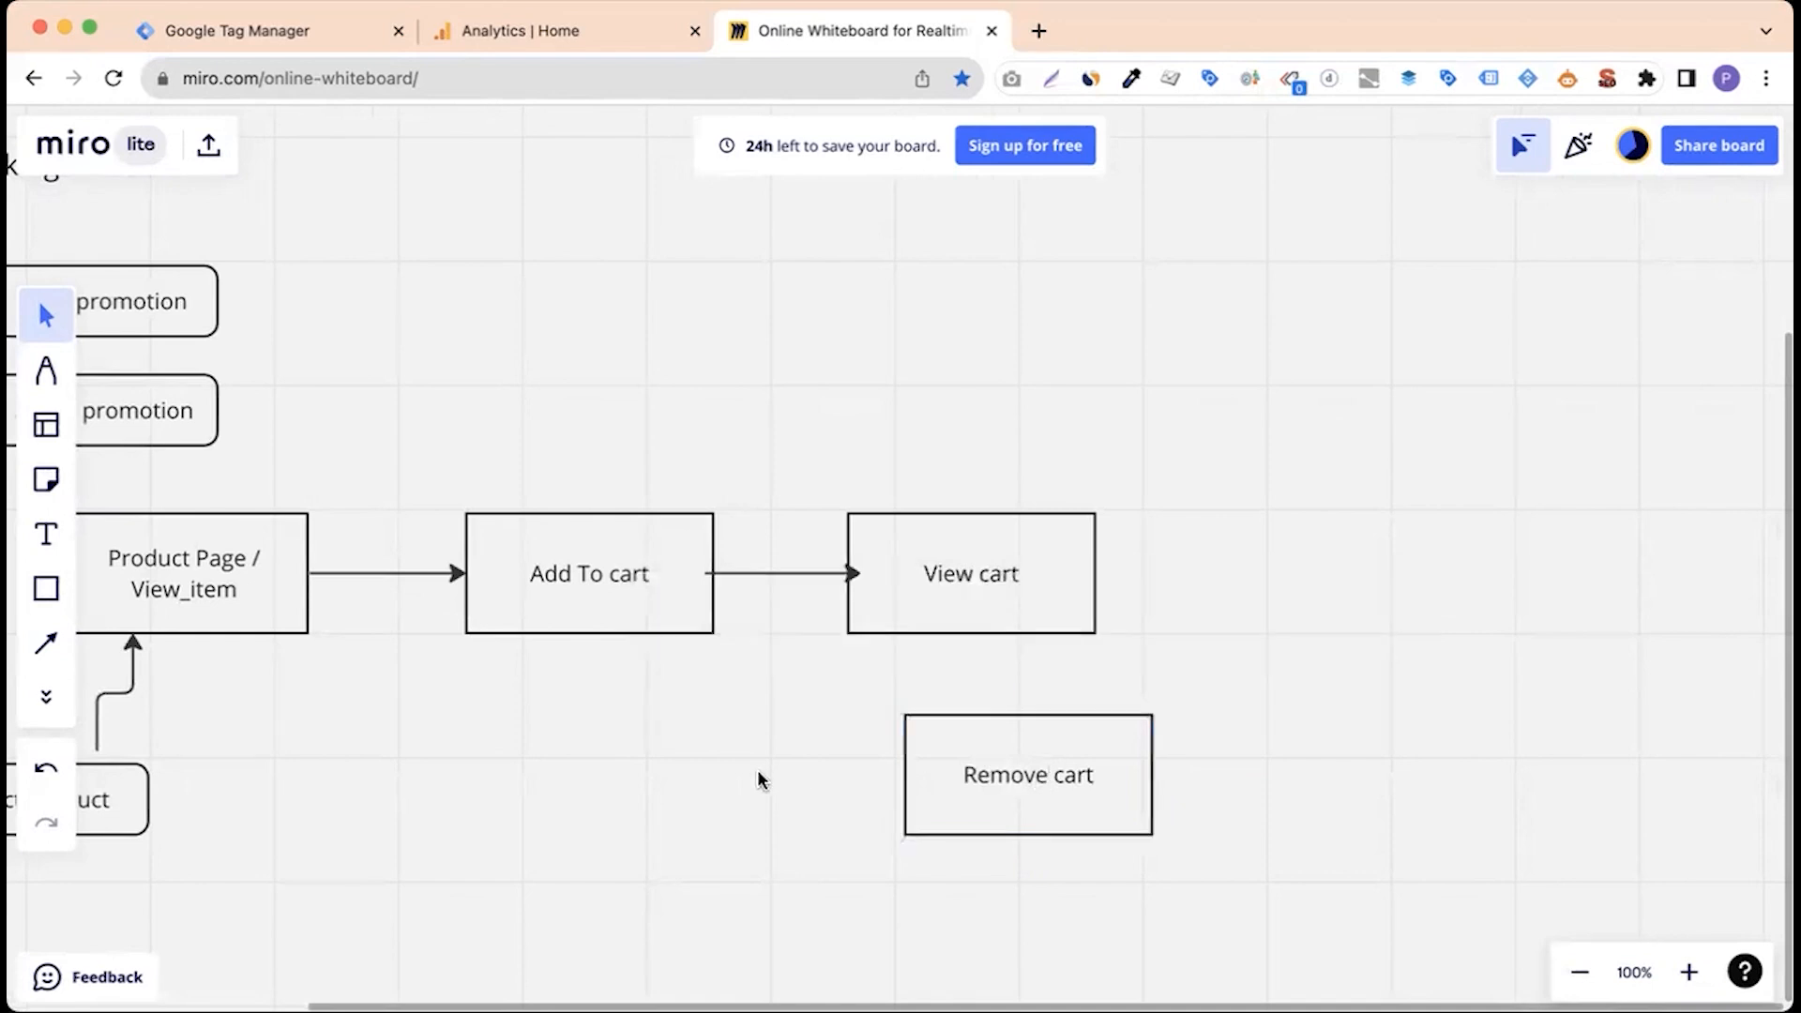
Draw an elbow arrow from the bottom edge of the "View cart" box down to the top of the "Remove cart" box.
{"action": "left_click", "coordinate": [46, 642]}
{"action": "left_click", "coordinate": [122, 741]}
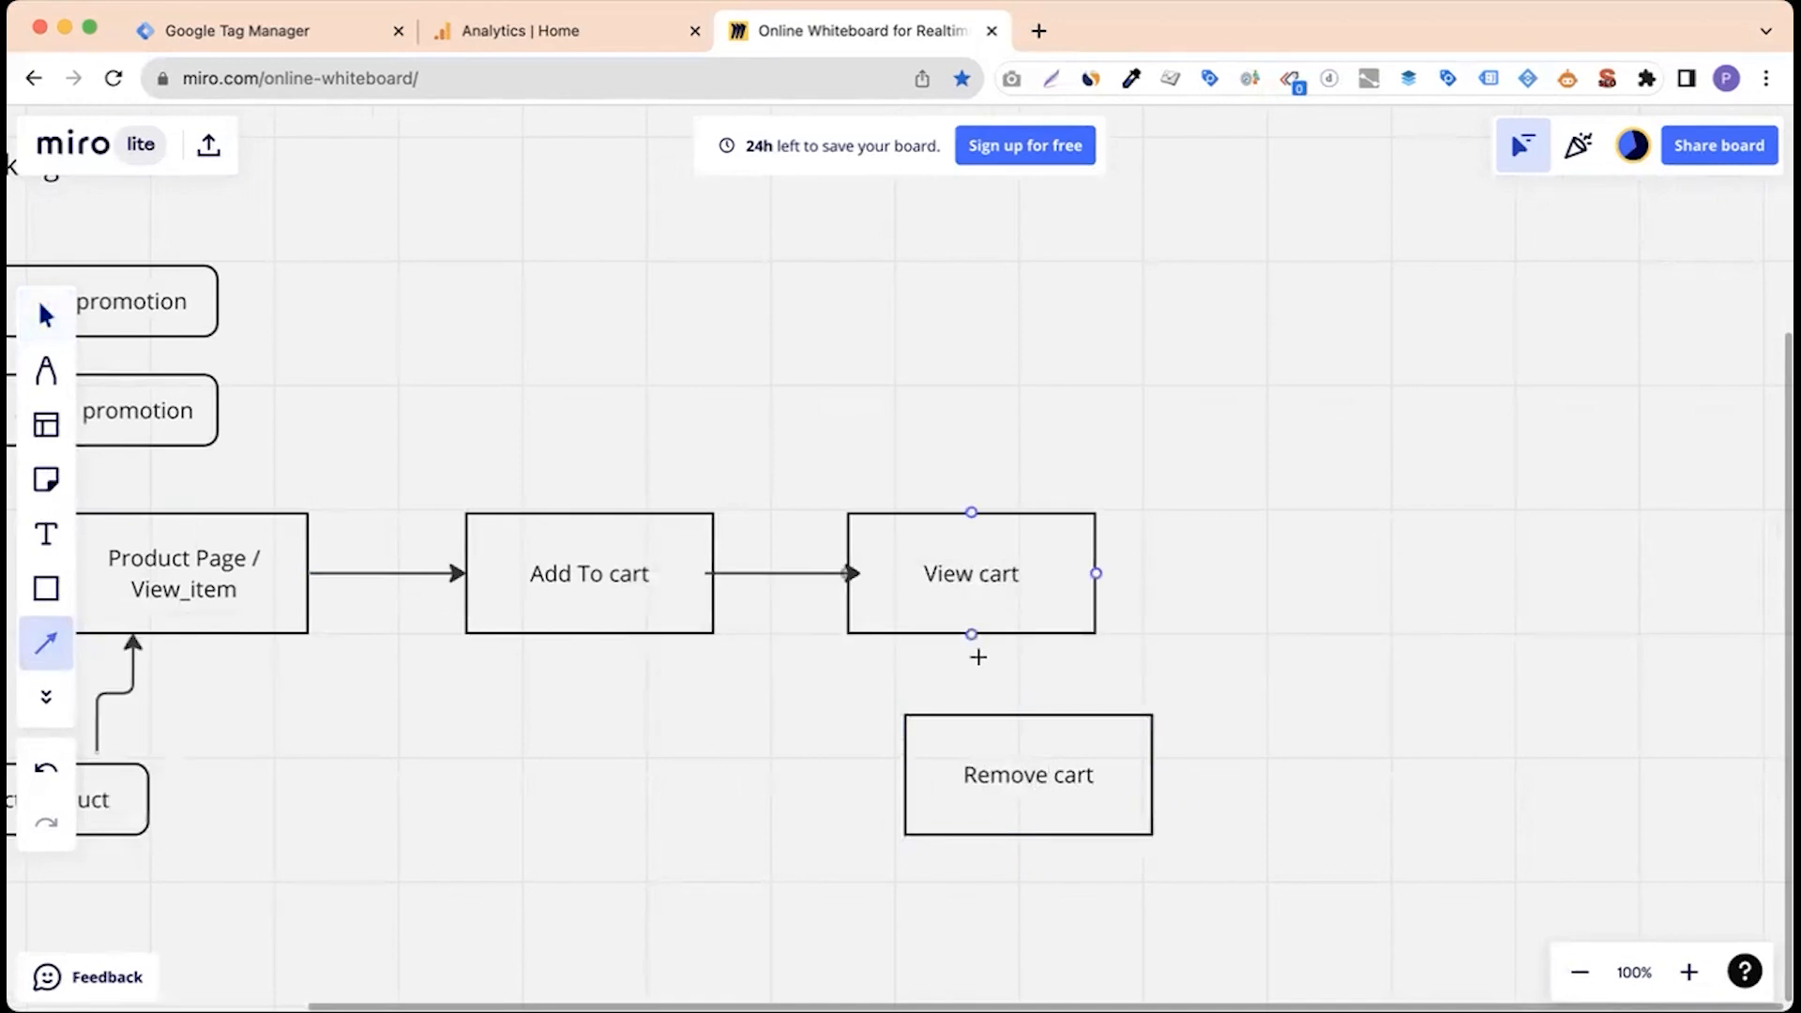
{"action": "mouse_move", "coordinate": [972, 635]}
{"action": "left_mouse_down"}
{"action": "mouse_move", "coordinate": [976, 705]}
{"action": "mouse_move", "coordinate": [1011, 705]}
{"action": "left_mouse_up"}
{"action": "left_click", "coordinate": [736, 758]}
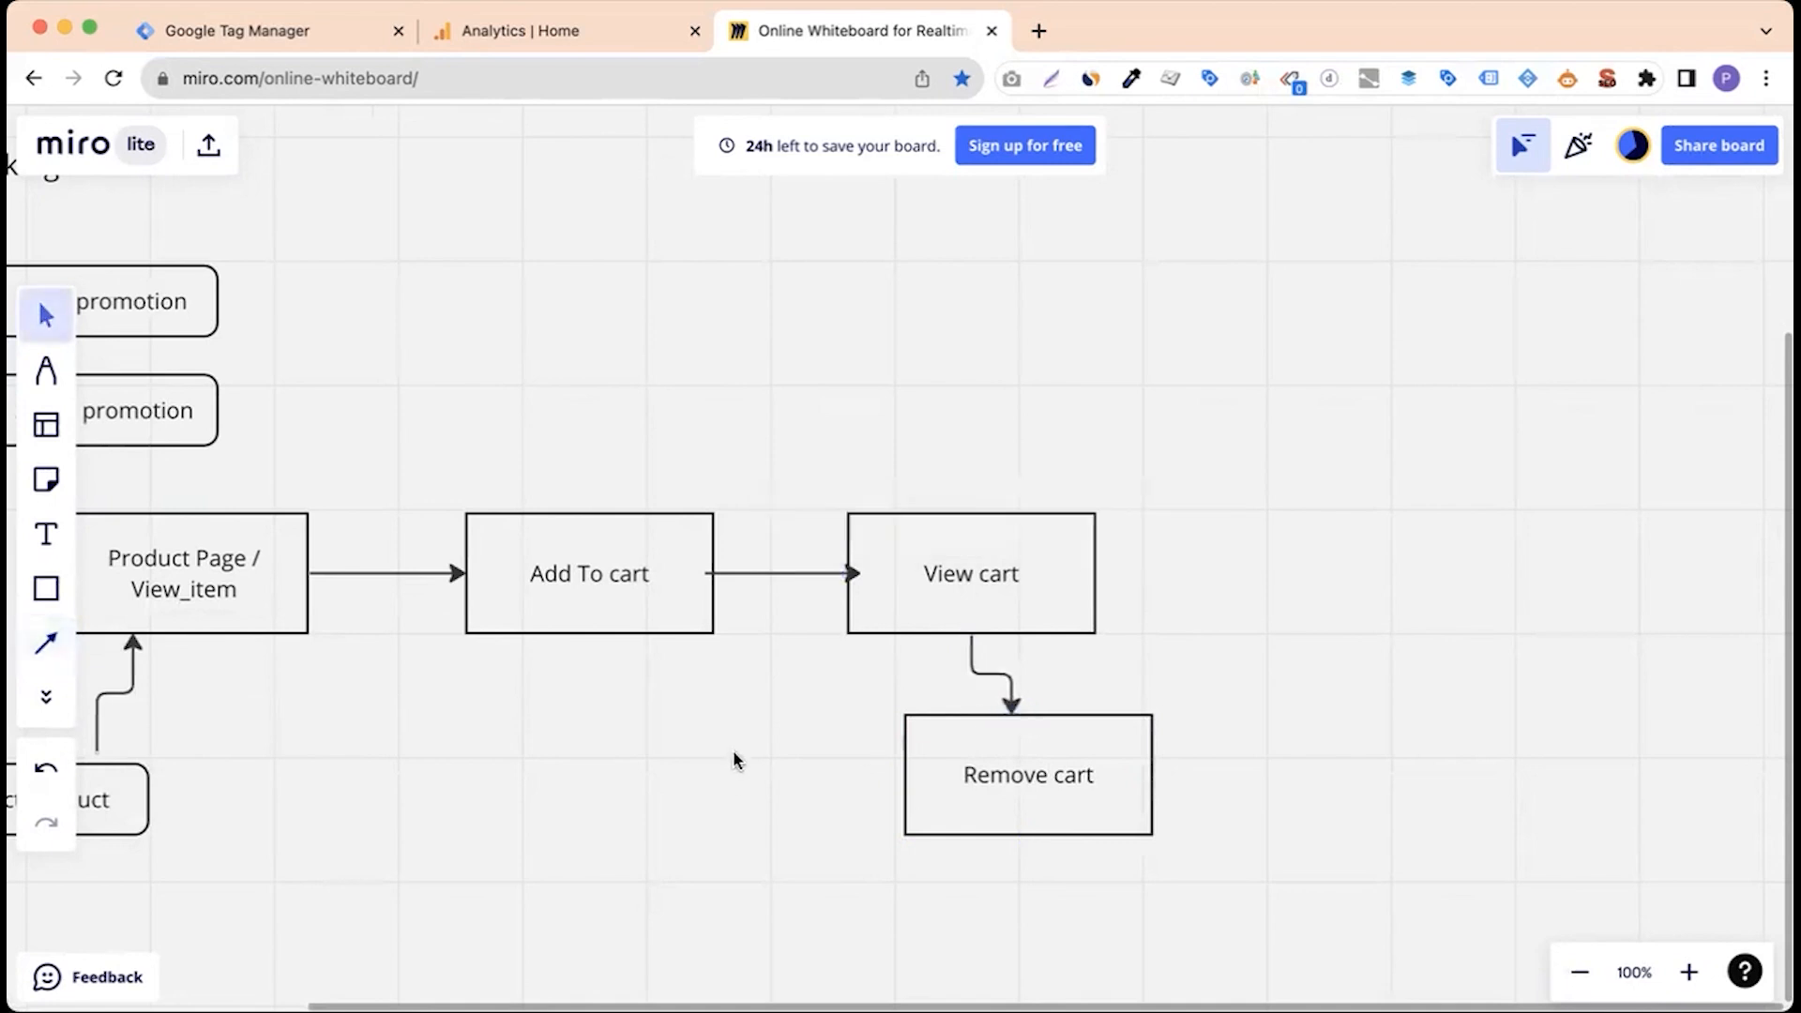
{"action": "left_click", "coordinate": [240, 600]}
{"action": "left_click", "coordinate": [594, 572]}
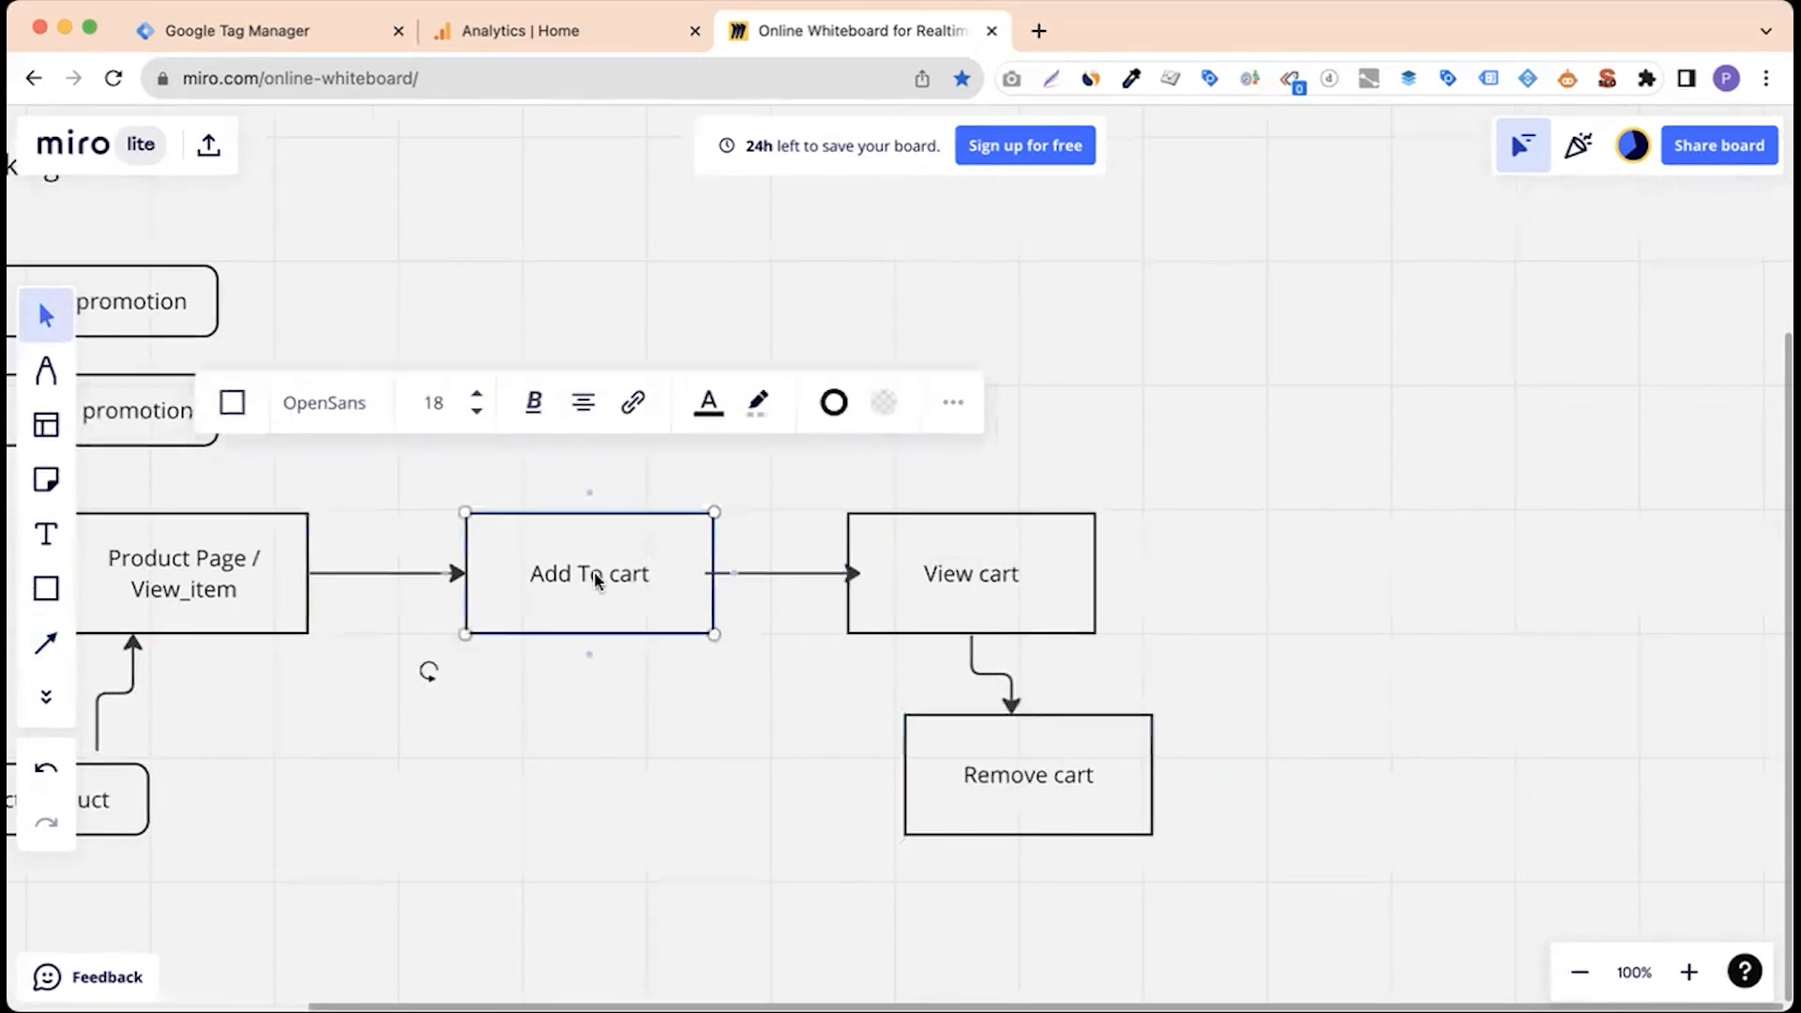
{"action": "left_click", "coordinate": [957, 587]}
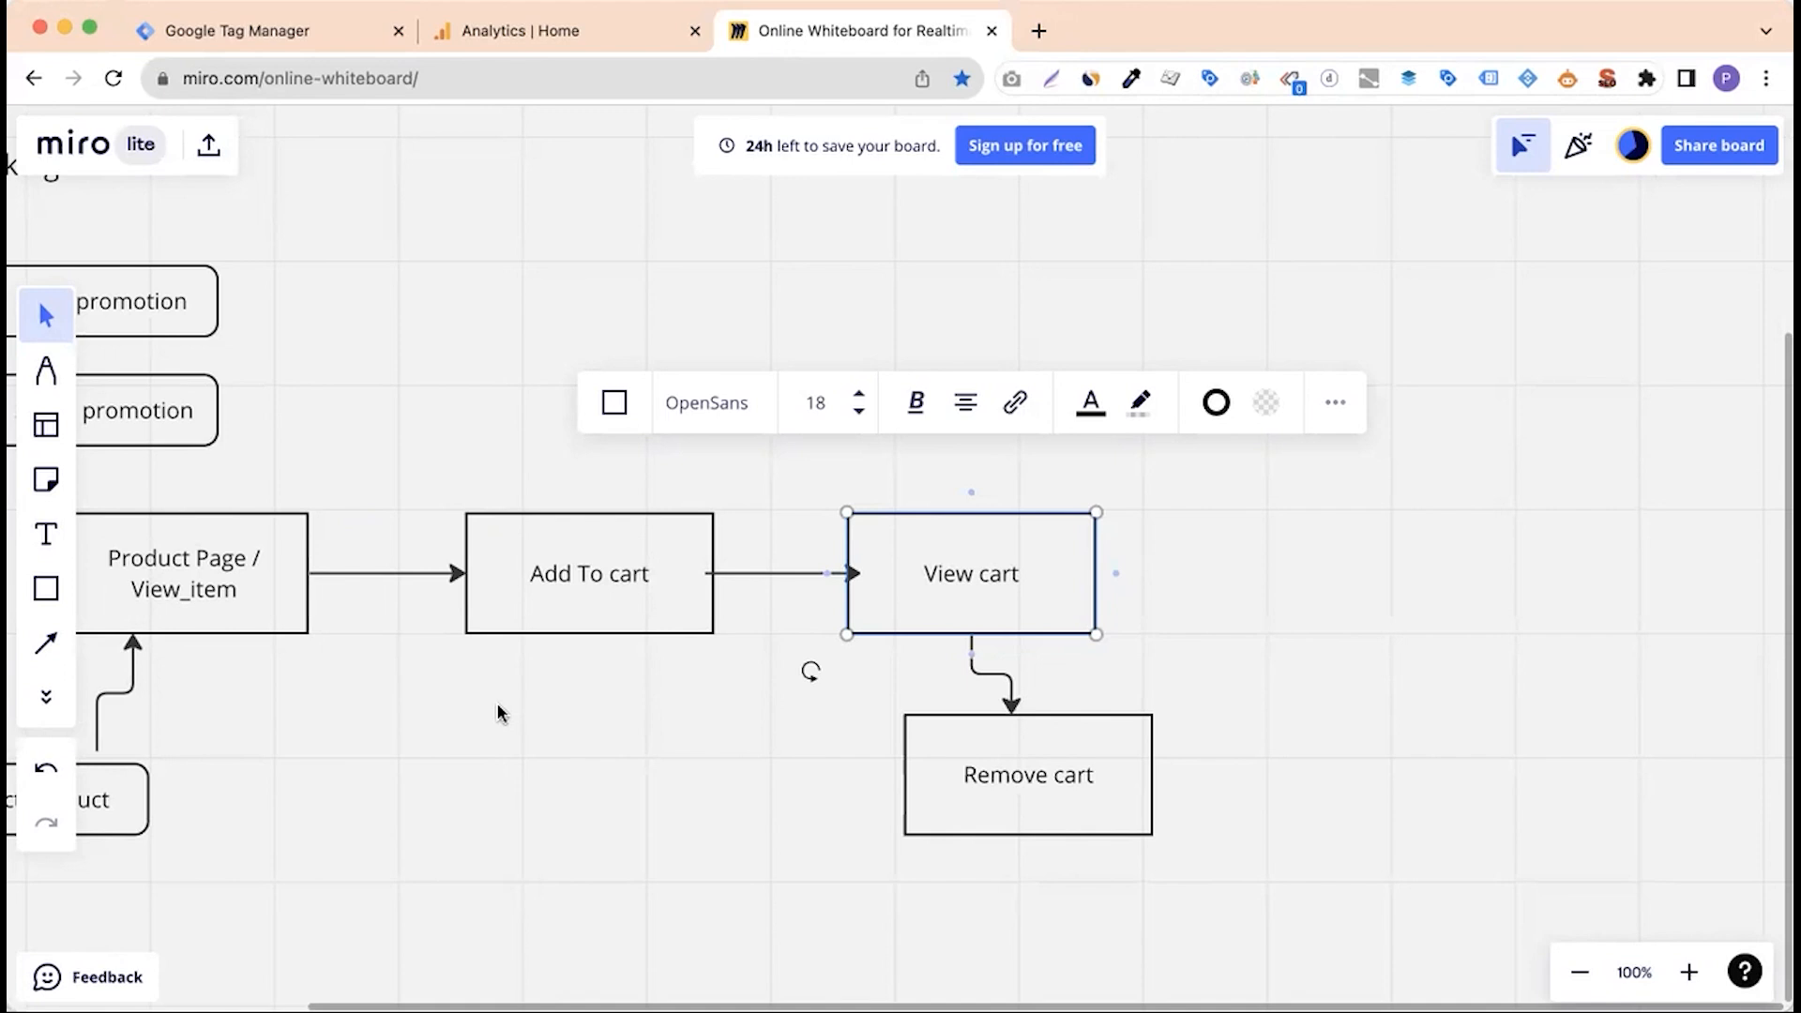
{"action": "left_click", "coordinate": [610, 678]}
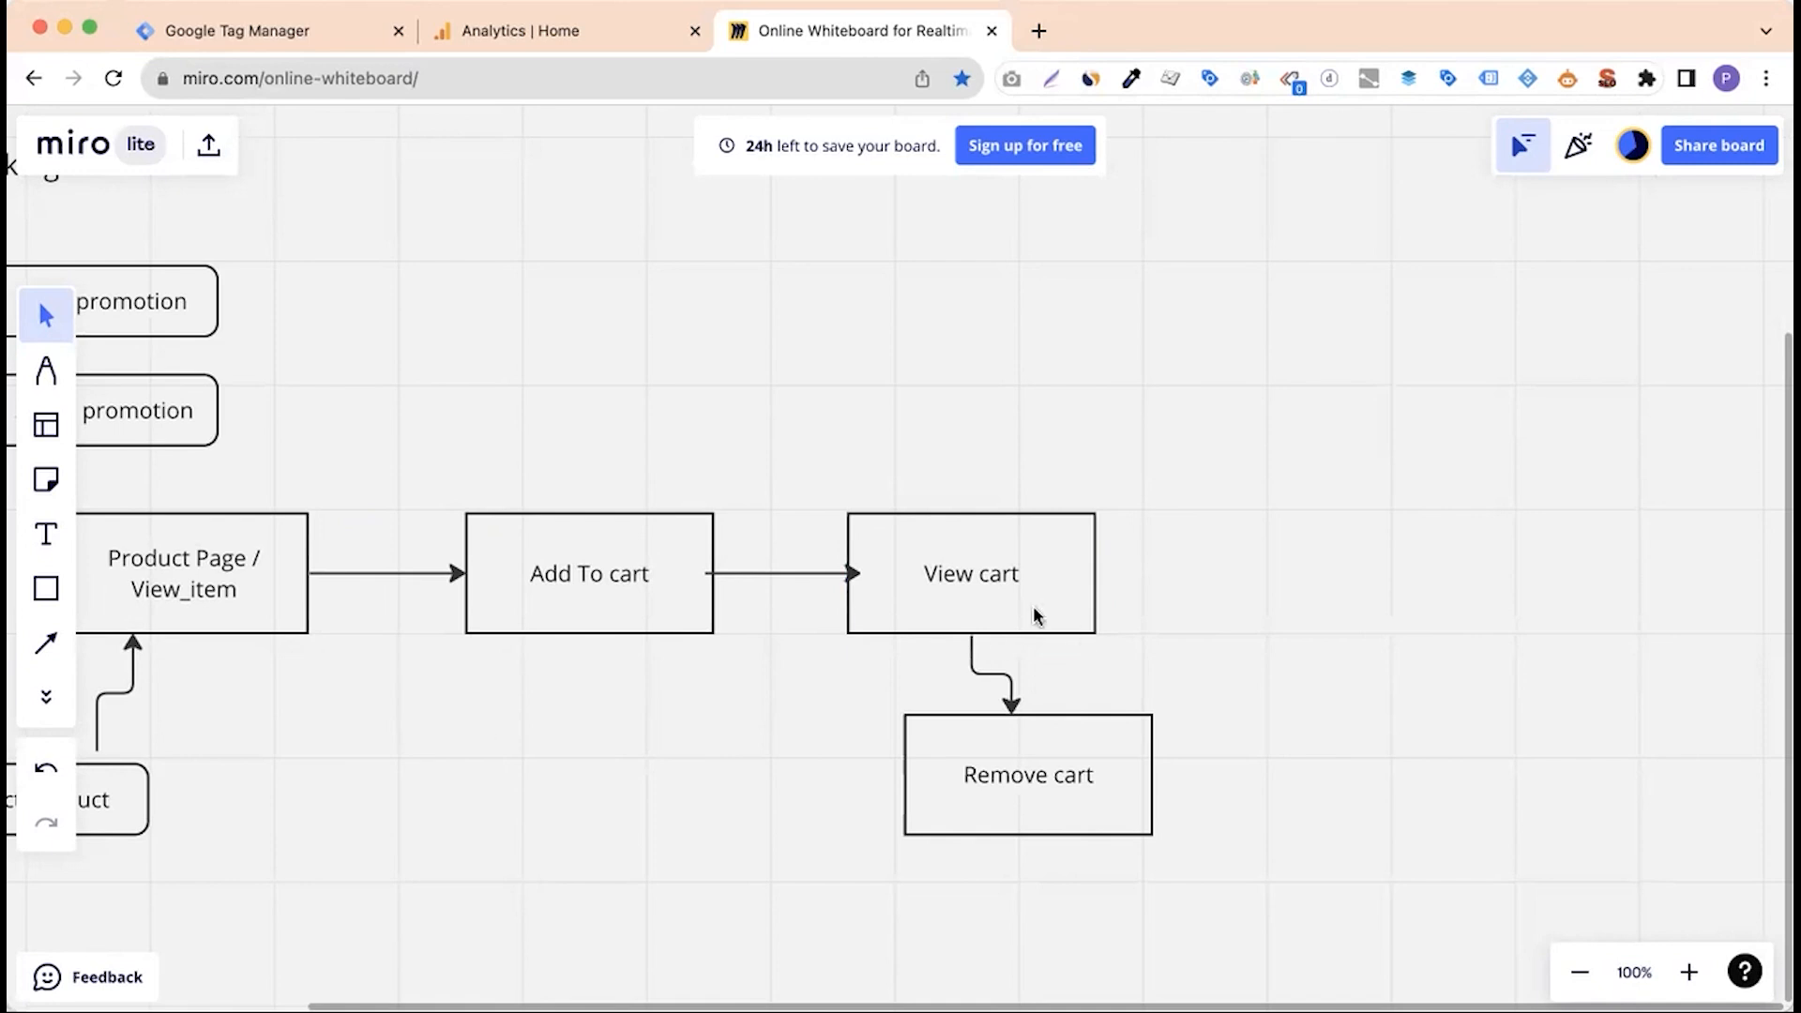
Duplicate the "View cart" box and place the copy to its right in the same row.
{"action": "scroll", "coordinate": [813, 744], "scroll_direction": "right", "scroll_amount": 1}
{"action": "scroll", "coordinate": [813, 743], "scroll_direction": "right", "scroll_amount": 5}
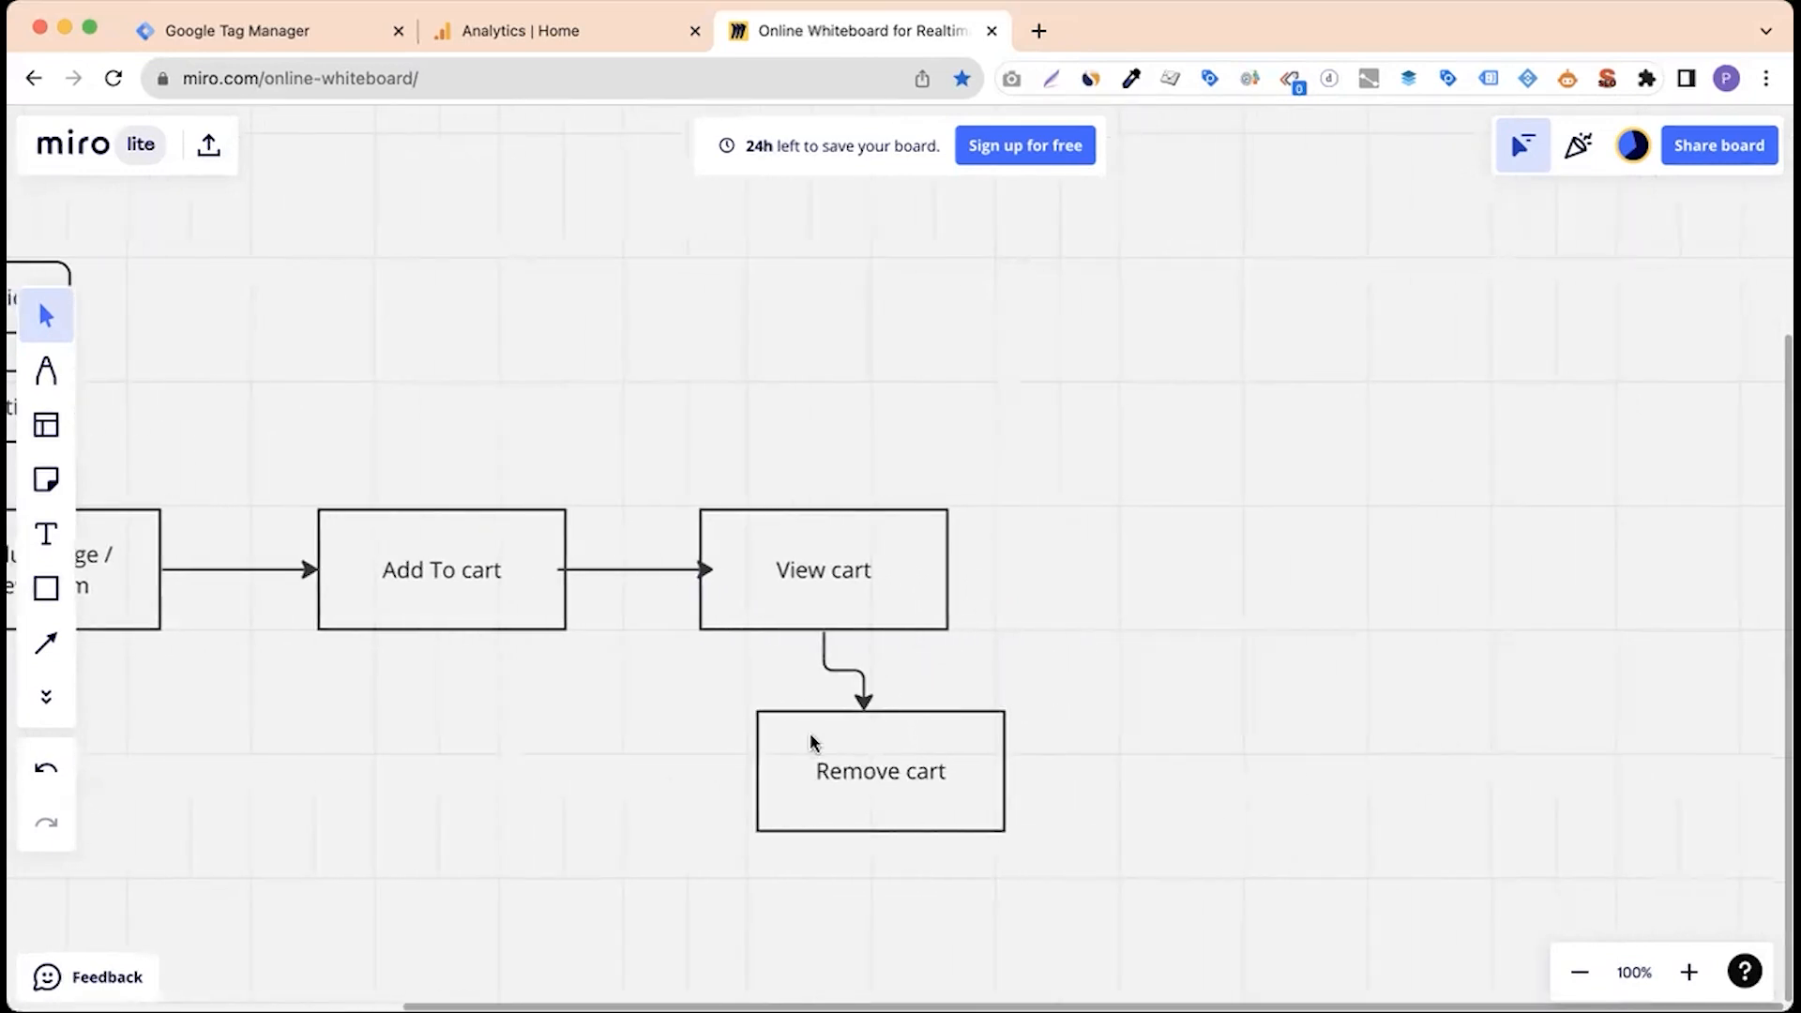
{"action": "left_click", "coordinate": [841, 628]}
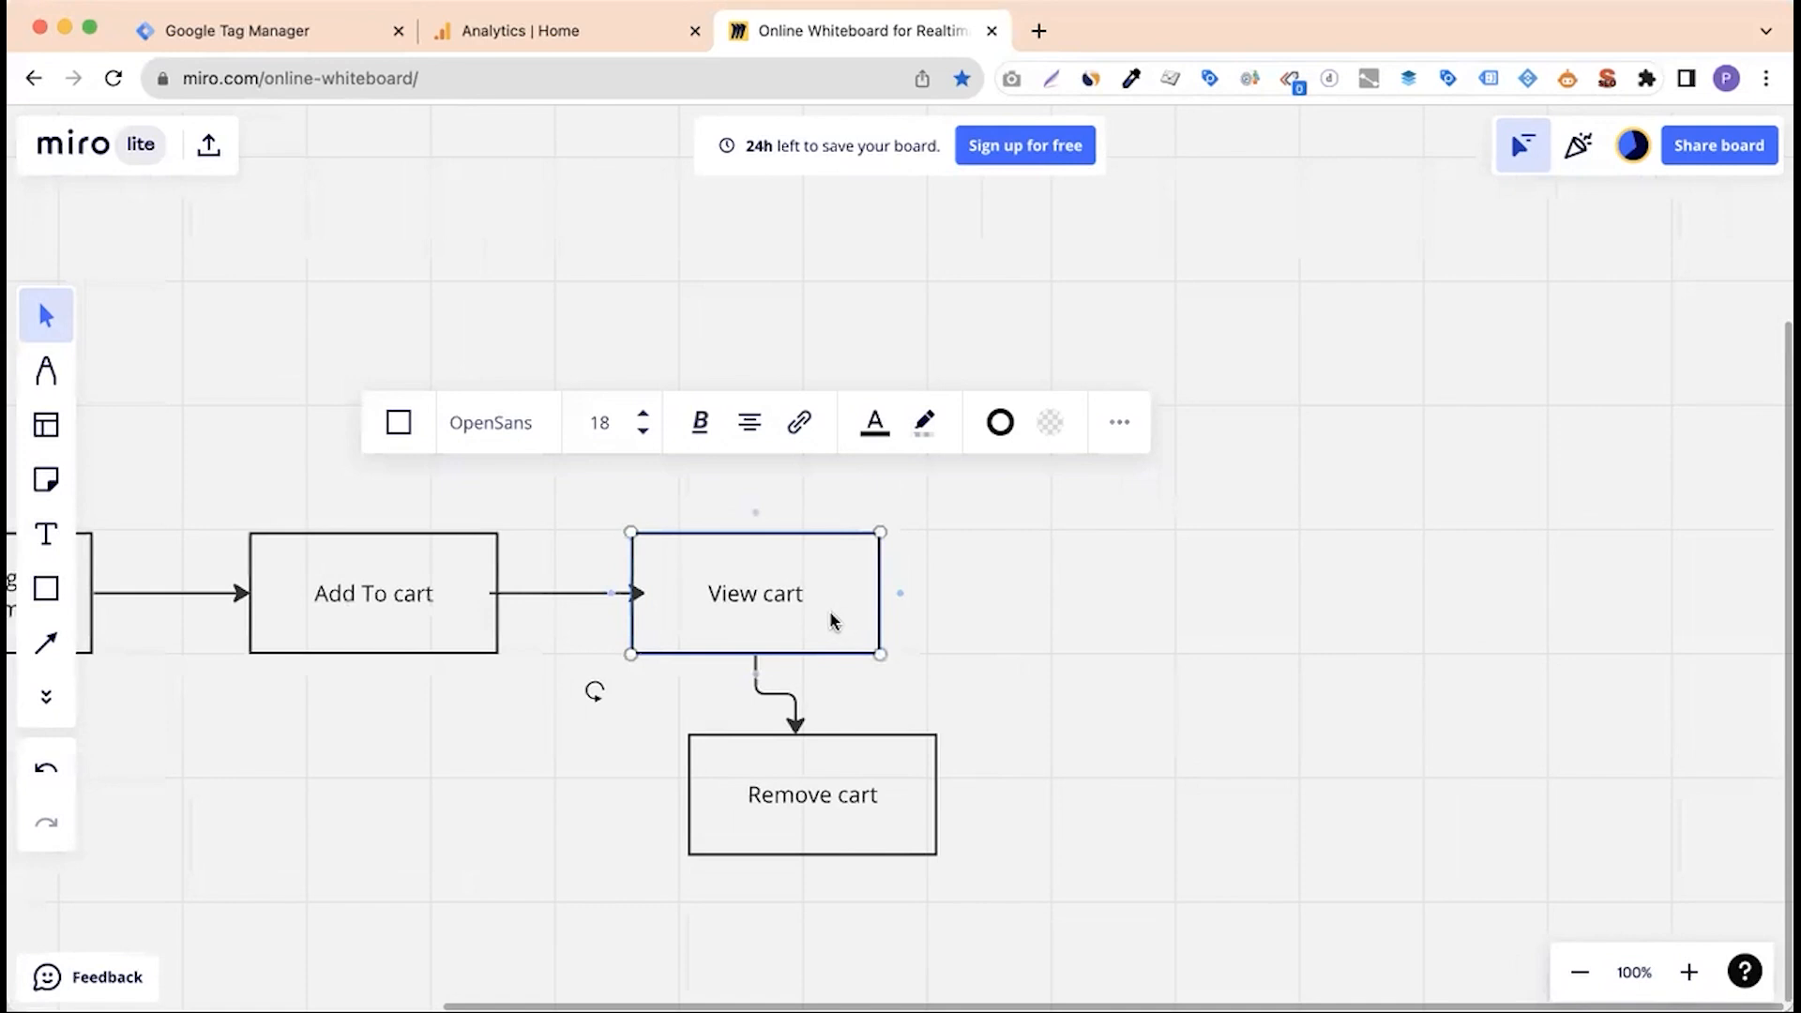
{"action": "key", "text": "super+v"}
{"action": "left_click_drag", "start_coordinate": [814, 617], "coordinate": [1162, 603]}
Relabel the new box "Checkout" and place a copy of the horizontal arrow between "View cart" and it.
{"action": "double_click", "coordinate": [1150, 598]}
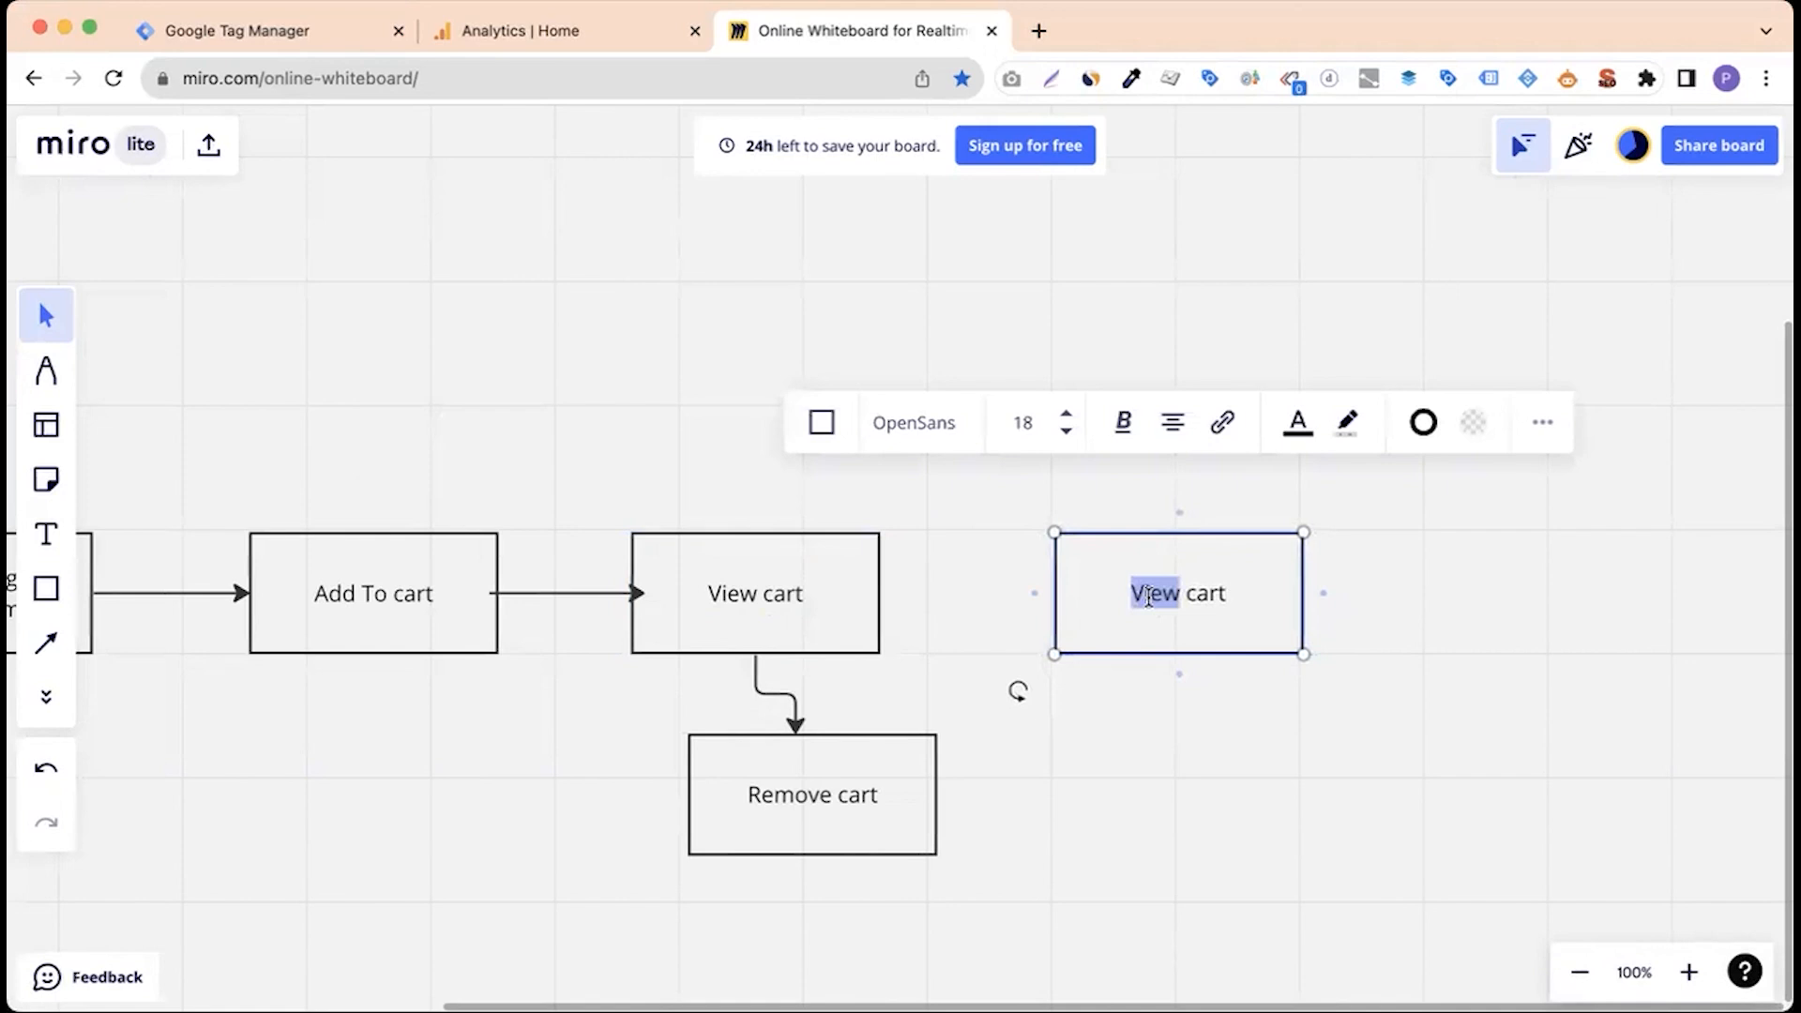
{"action": "key", "text": "super+a"}
{"action": "type", "text": "Checkout"}
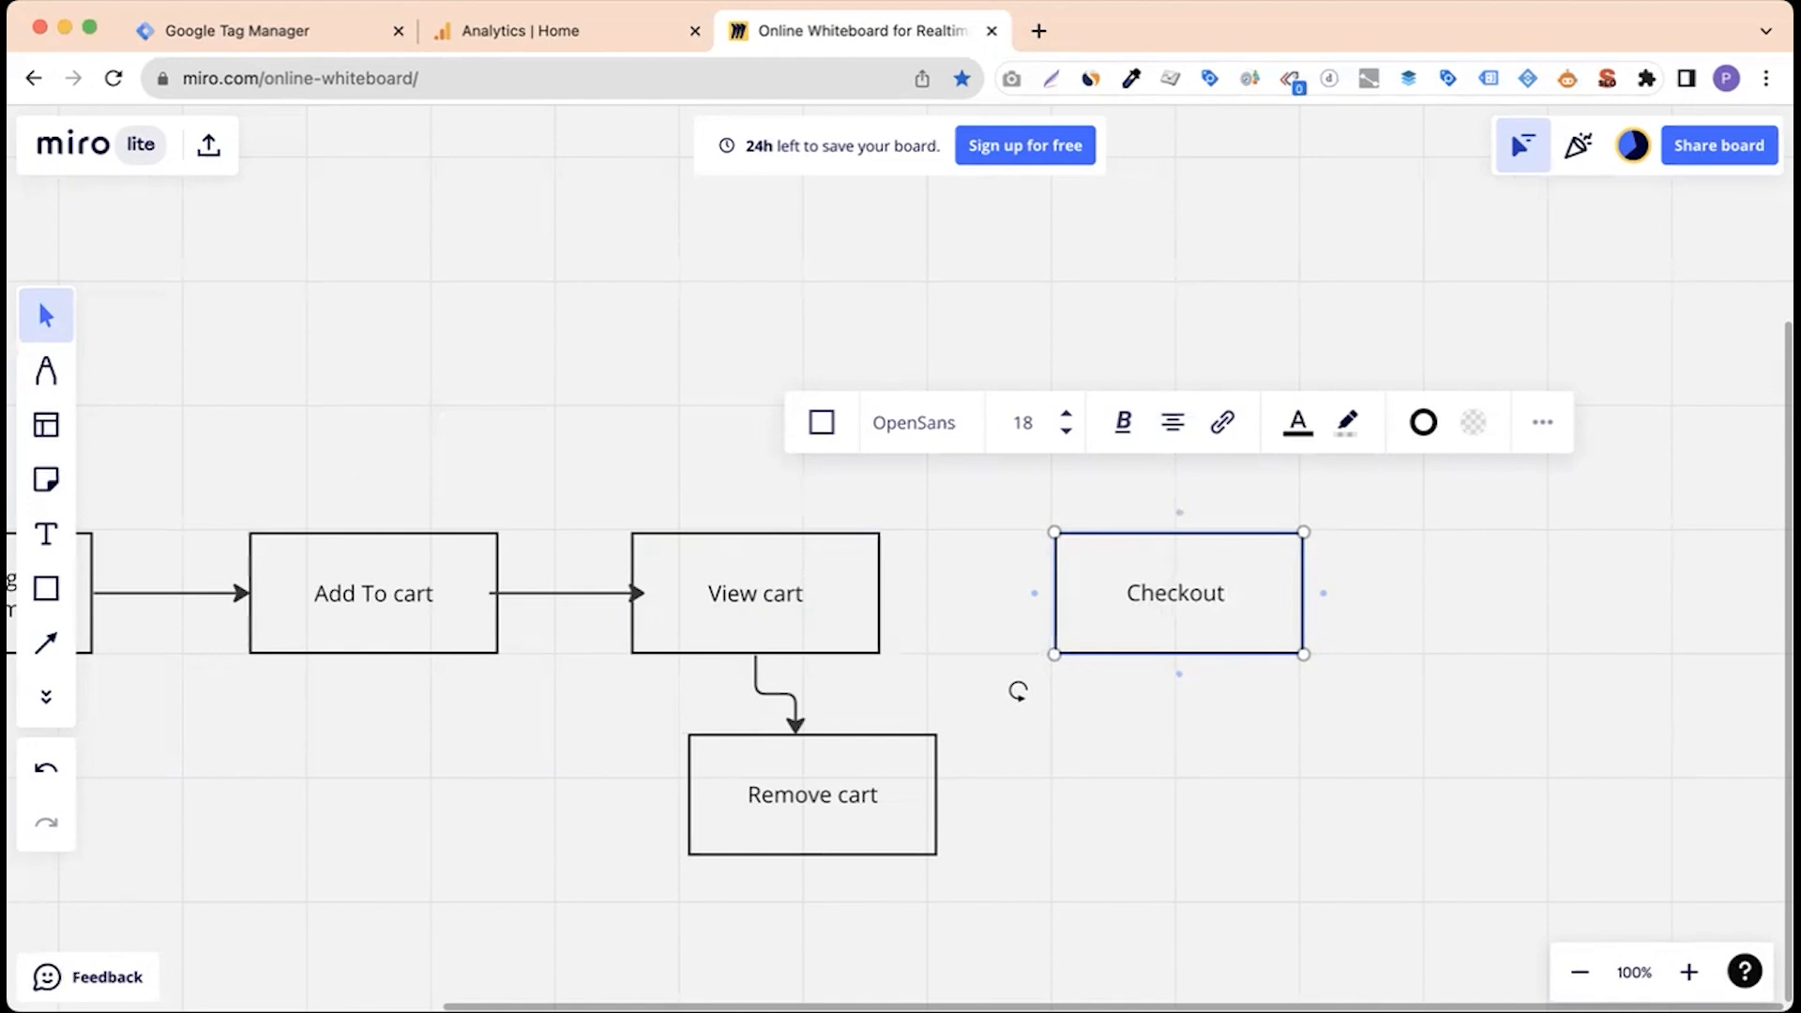
{"action": "left_click", "coordinate": [1055, 706]}
{"action": "left_click", "coordinate": [575, 593]}
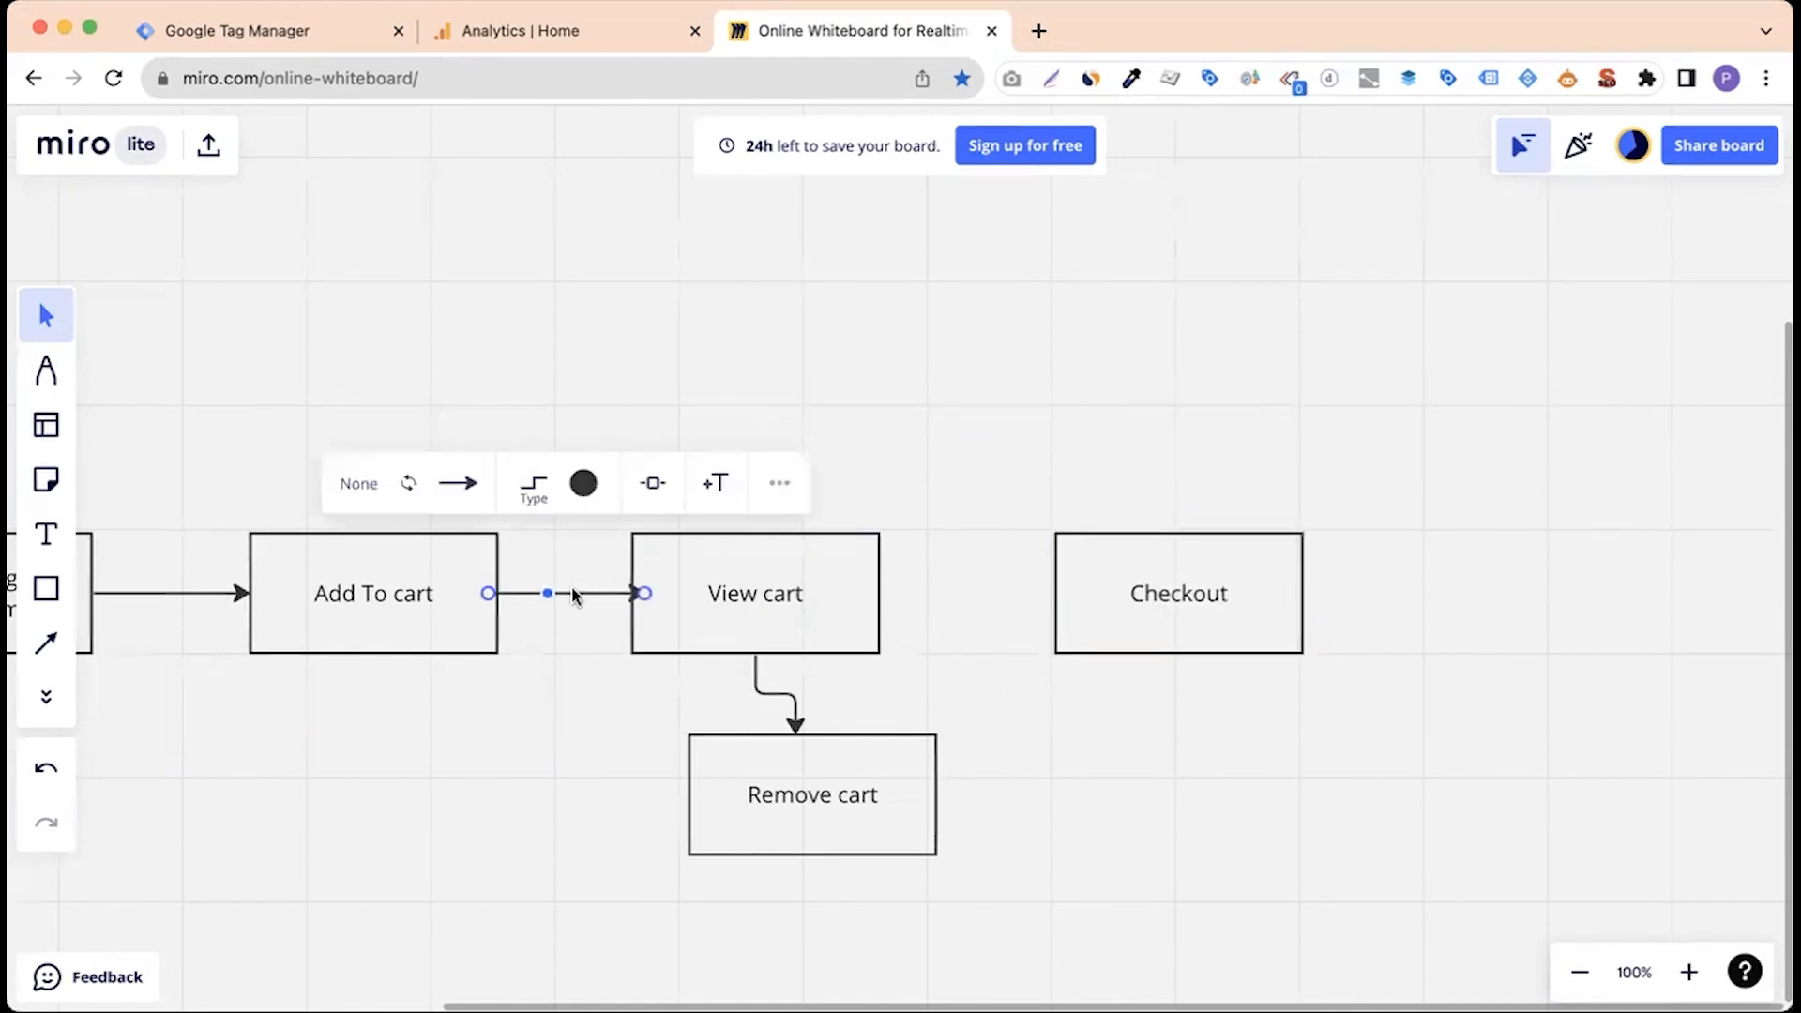
{"action": "left_click_drag", "start_coordinate": [574, 595], "coordinate": [970, 621]}
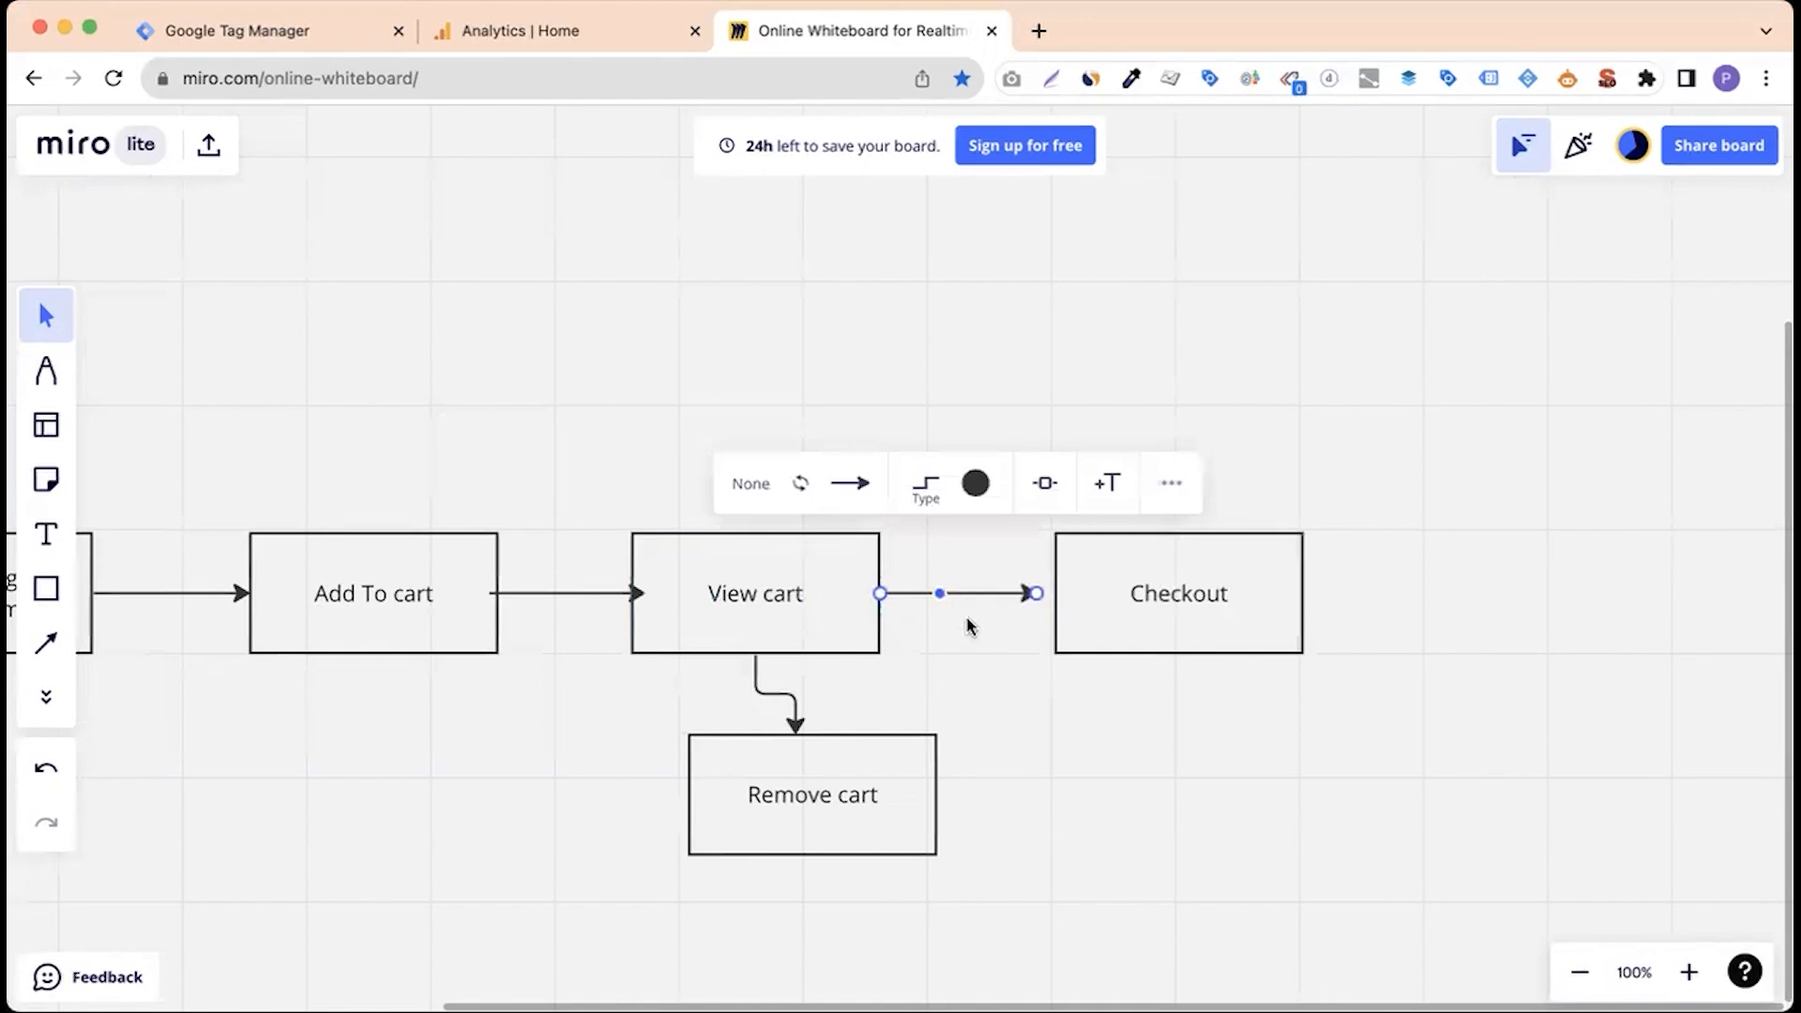
Duplicate the "Checkout" box together with its incoming arrow and place the copies to its right in the same row.
{"action": "scroll", "coordinate": [1005, 700], "scroll_direction": "right", "scroll_amount": 3}
{"action": "scroll", "coordinate": [1006, 702], "scroll_direction": "right", "scroll_amount": 5}
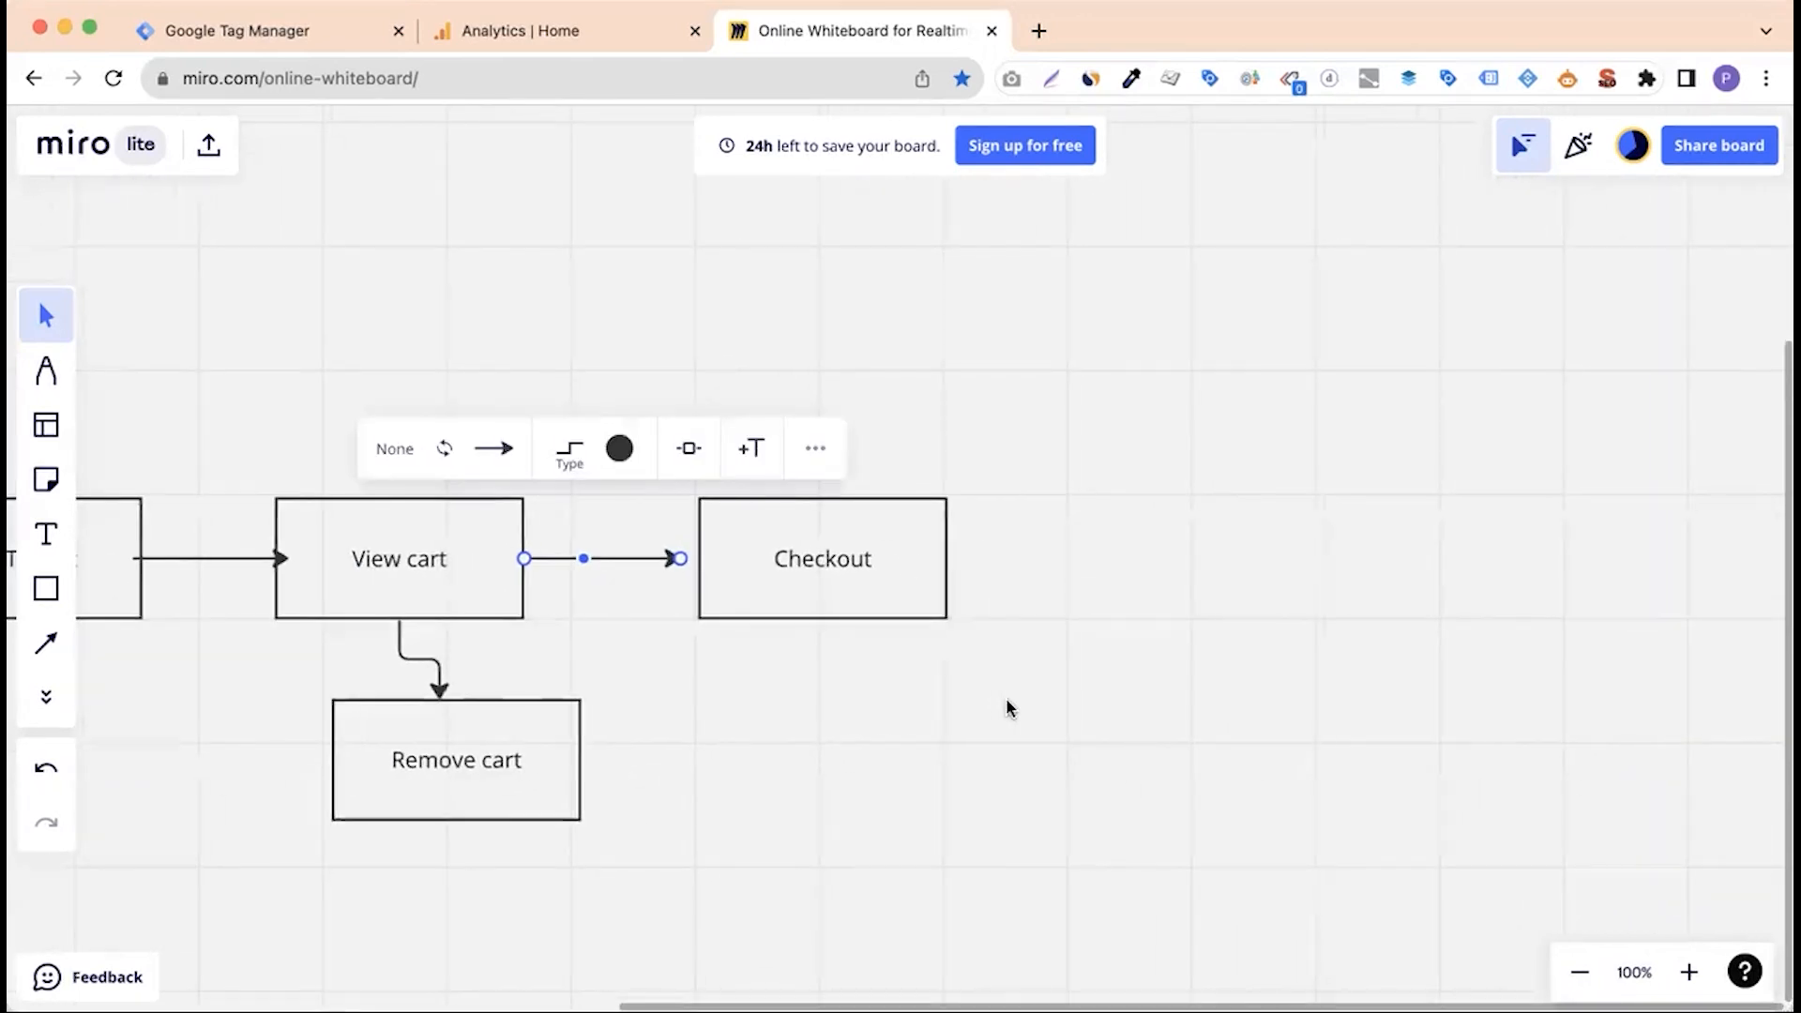
{"action": "left_click", "coordinate": [795, 580]}
{"action": "left_click_drag", "start_coordinate": [614, 624], "coordinate": [1131, 538]}
{"action": "left_click", "coordinate": [1210, 656]}
Relabel the copied "Checkout" box as "Billing / Shipping" and open the line and arrow types.
{"action": "double_click", "coordinate": [1227, 558]}
{"action": "double_click", "coordinate": [1226, 558]}
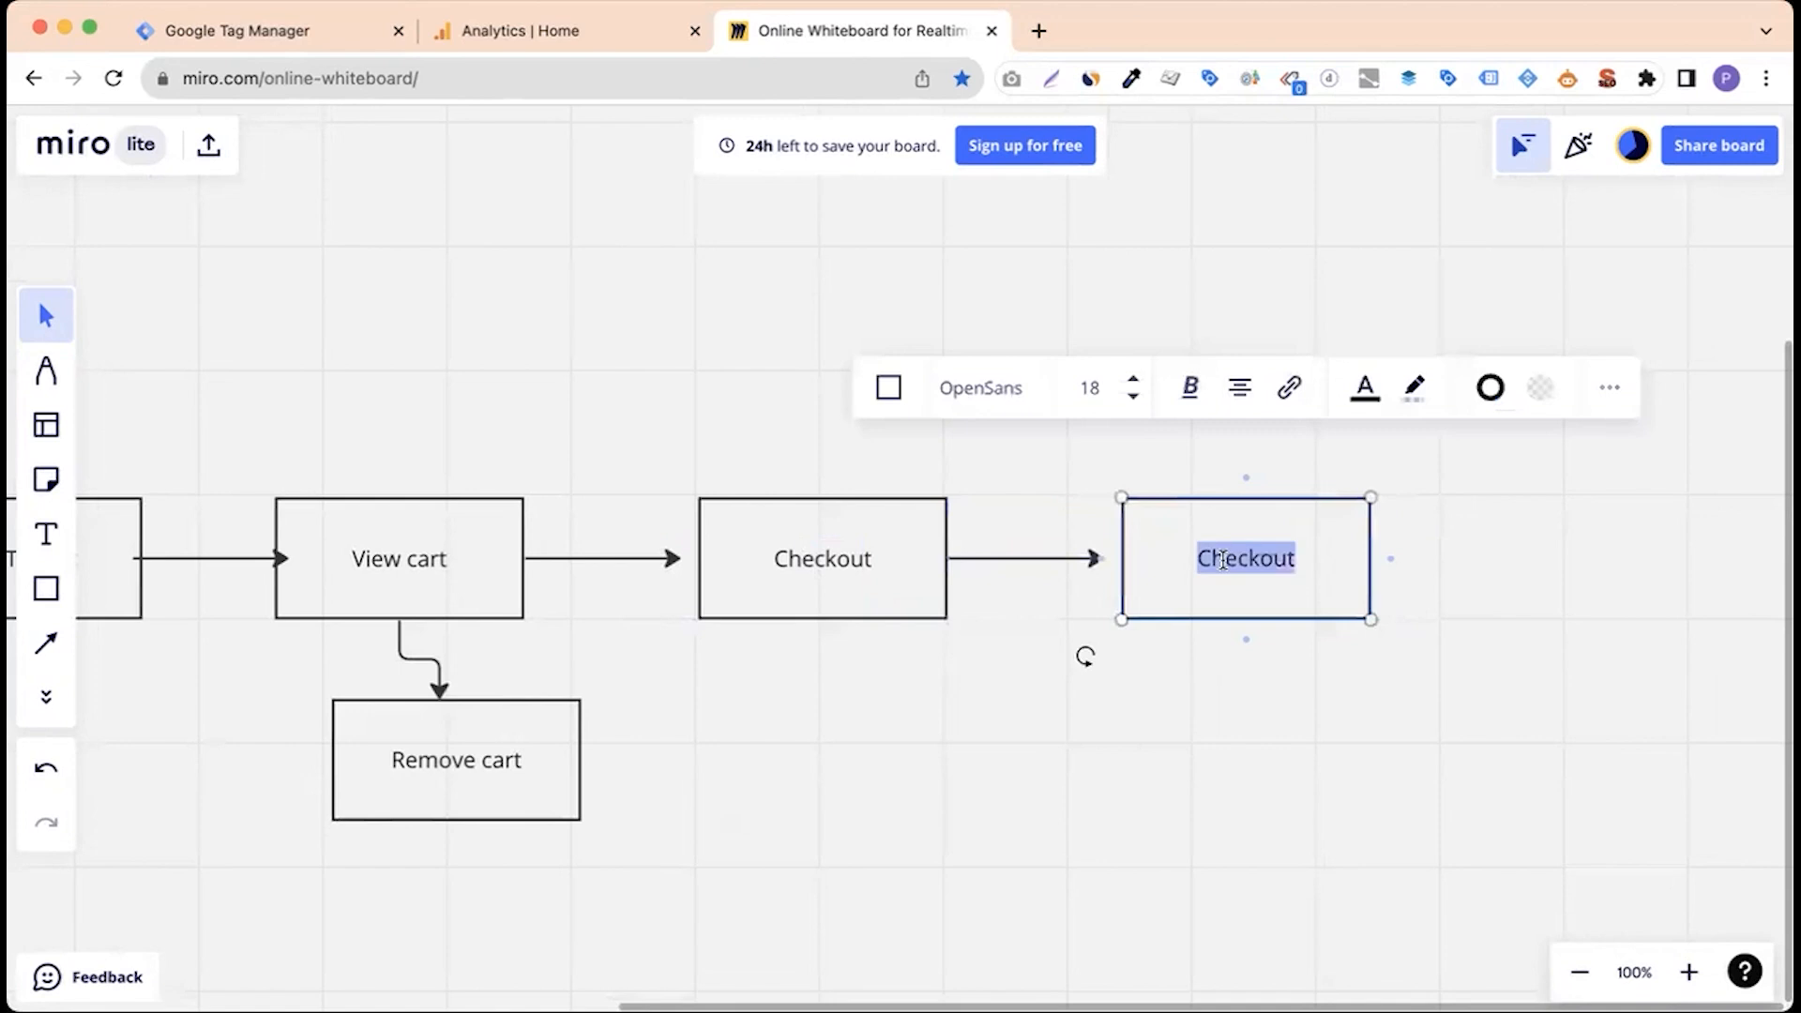
{"action": "type", "text": "Billin"}
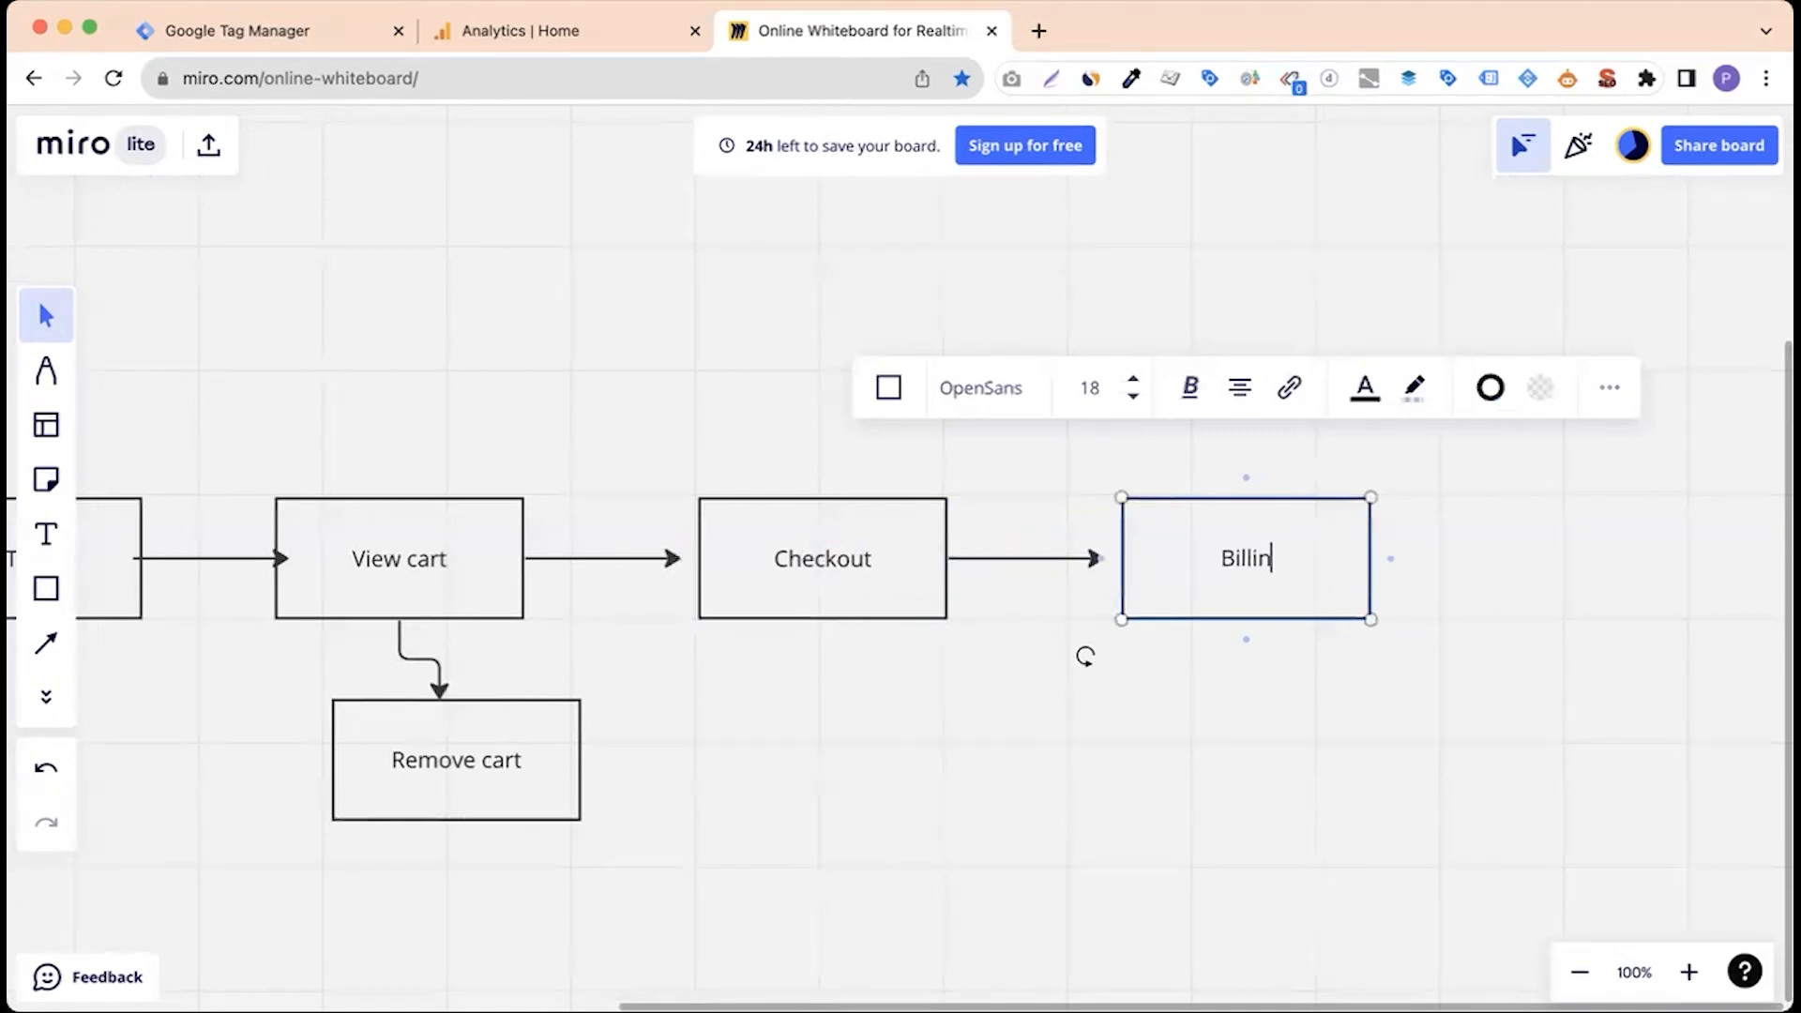
{"action": "type", "text": "g / Shipping"}
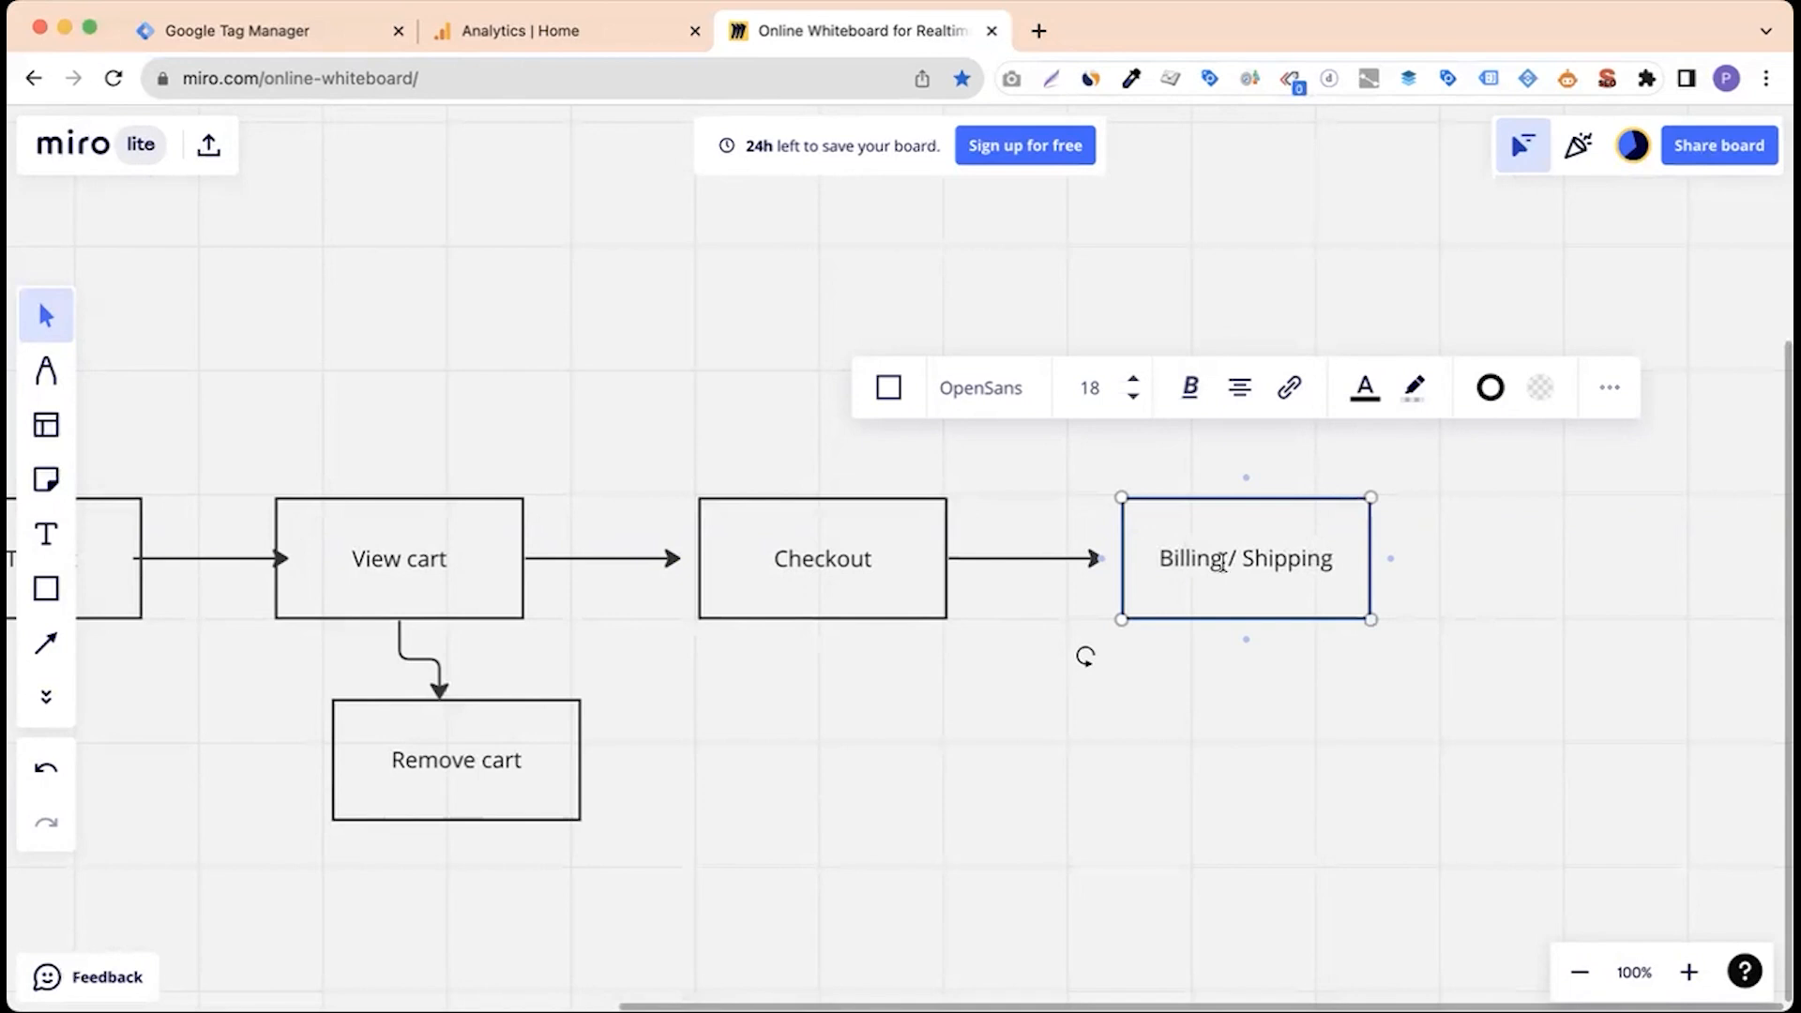
{"action": "left_click", "coordinate": [1061, 792]}
{"action": "left_click", "coordinate": [45, 643]}
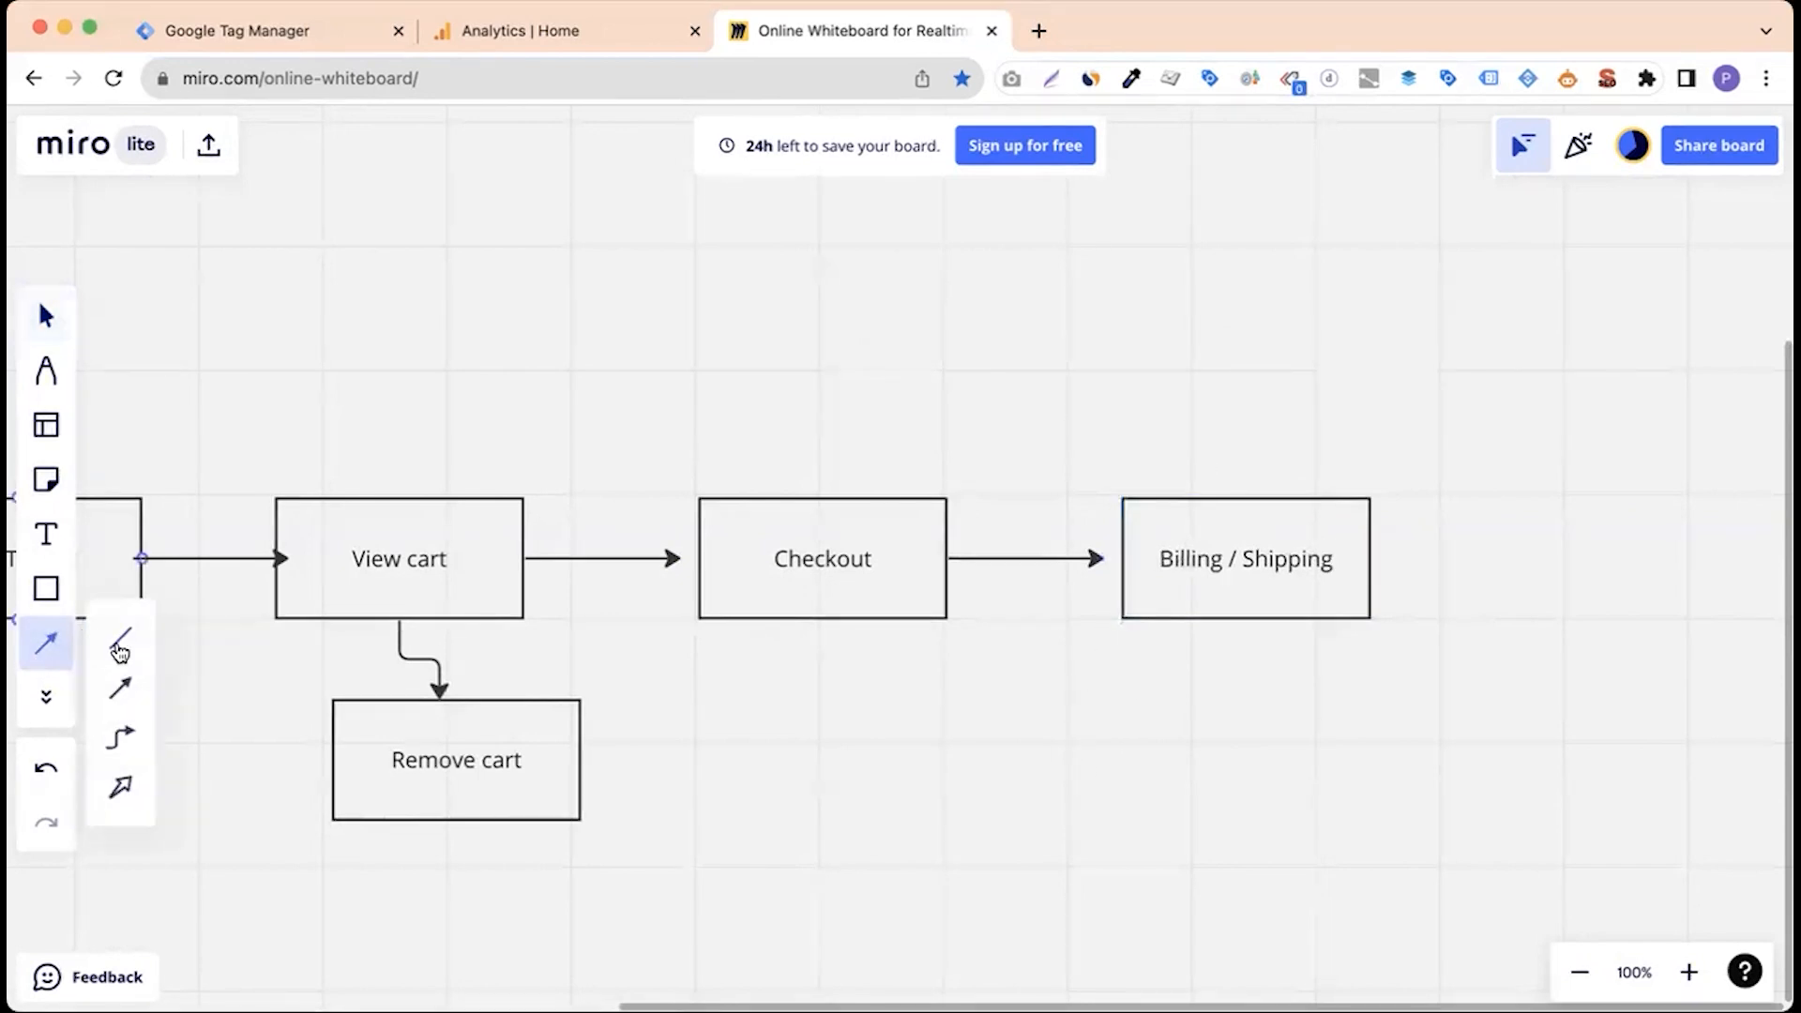
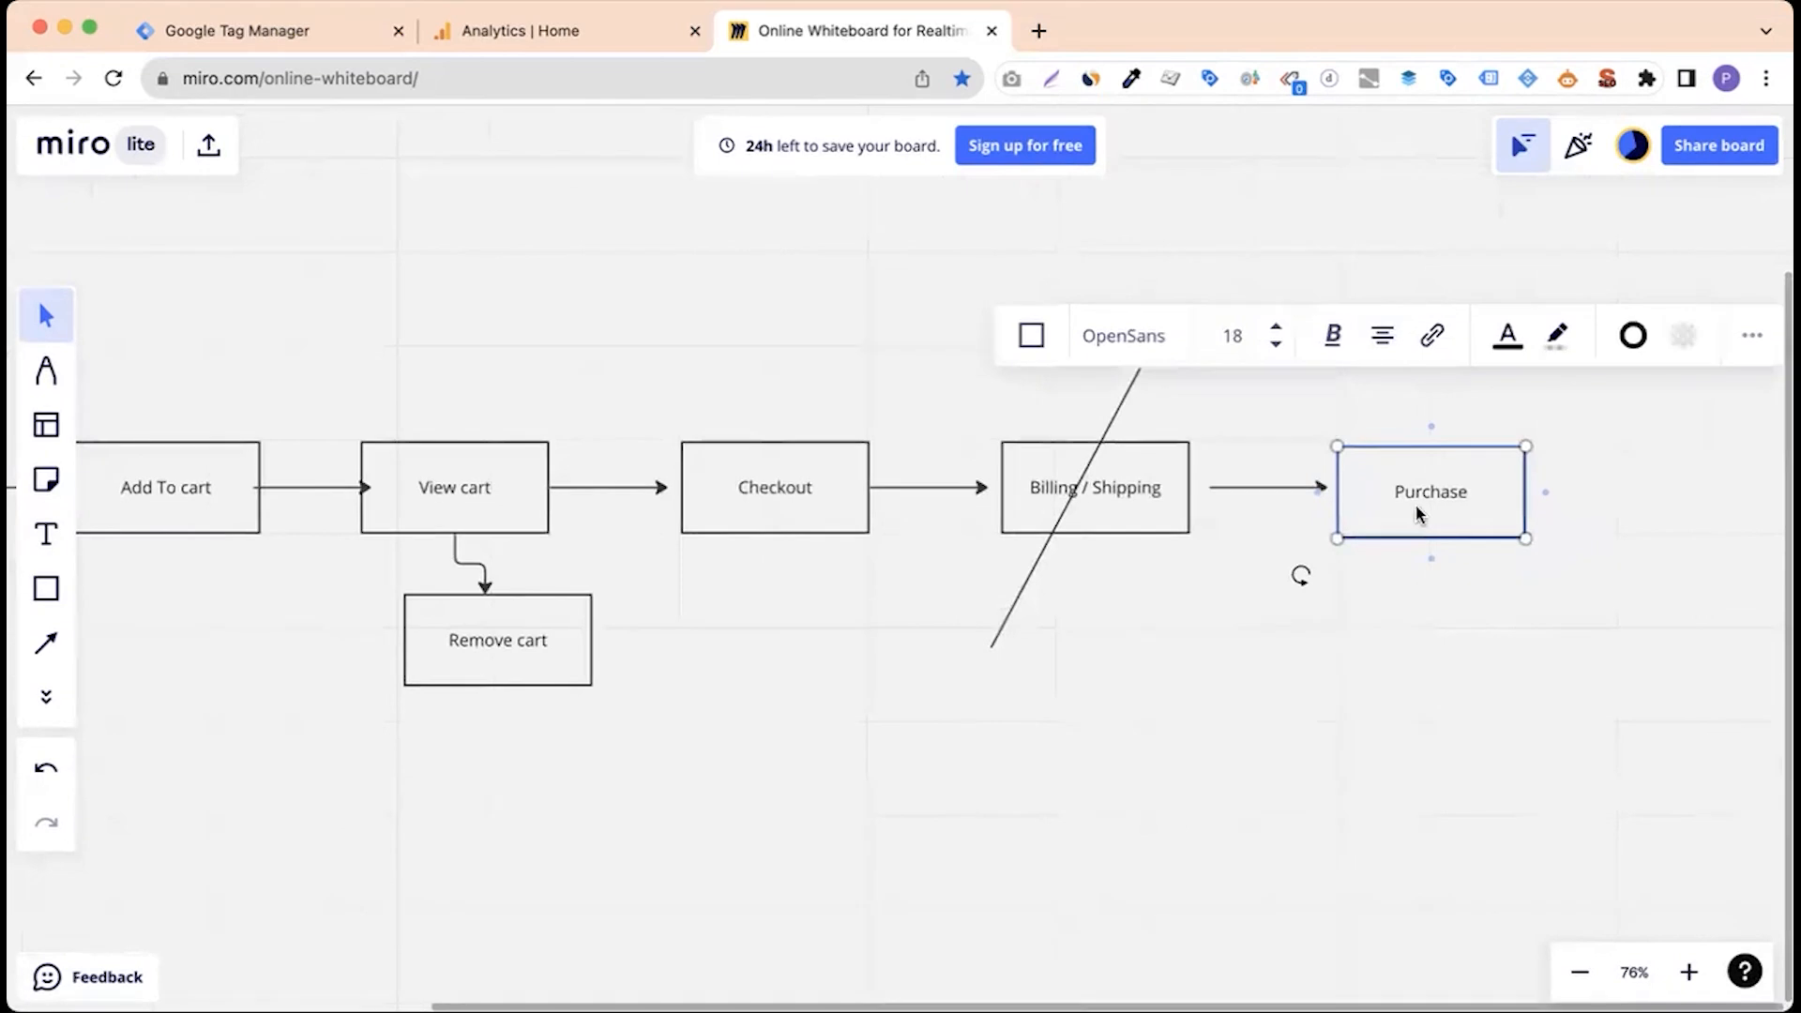
Draw a large rectangle enclosing the whole flowchart, from "View list of products / Category" to "Purchase".
{"action": "left_click", "coordinate": [1305, 652]}
{"action": "scroll", "coordinate": [1306, 653], "scroll_direction": "left", "scroll_amount": 5}
{"action": "scroll", "coordinate": [1333, 667], "scroll_direction": "down", "scroll_amount": 3}
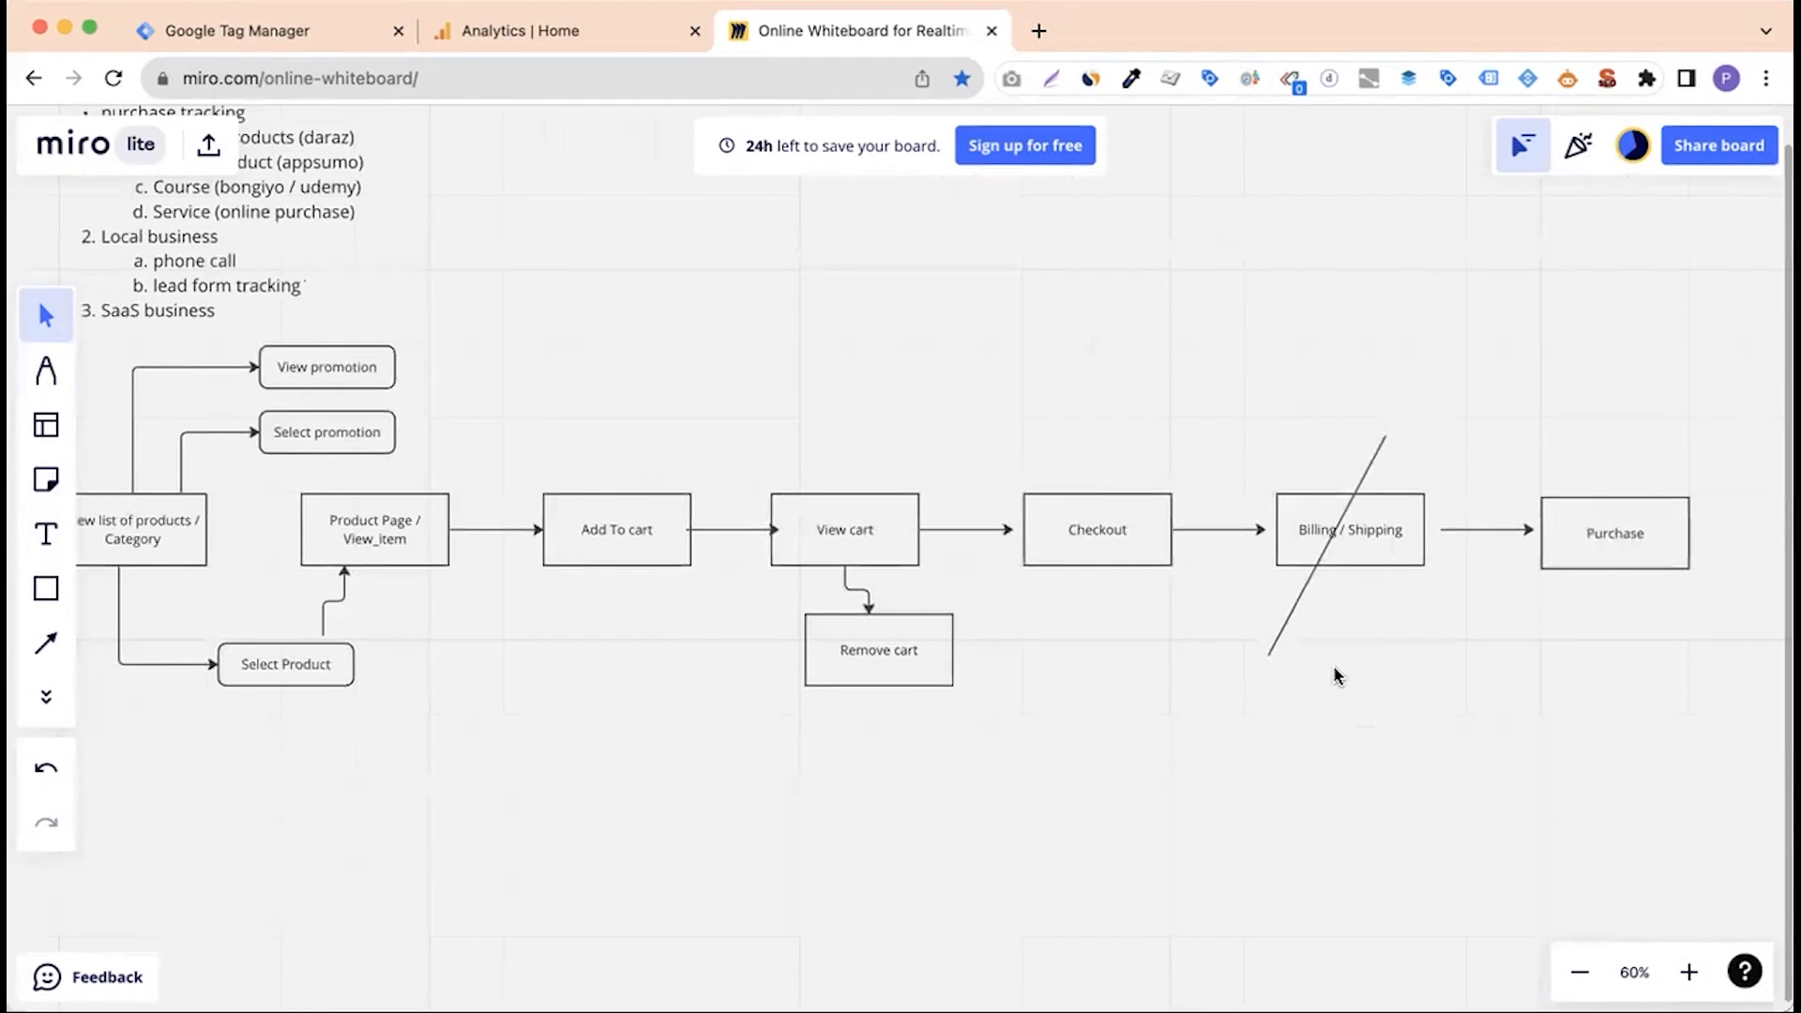
{"action": "scroll", "coordinate": [1335, 672], "scroll_direction": "down", "scroll_amount": 3}
{"action": "left_click", "coordinate": [46, 589]}
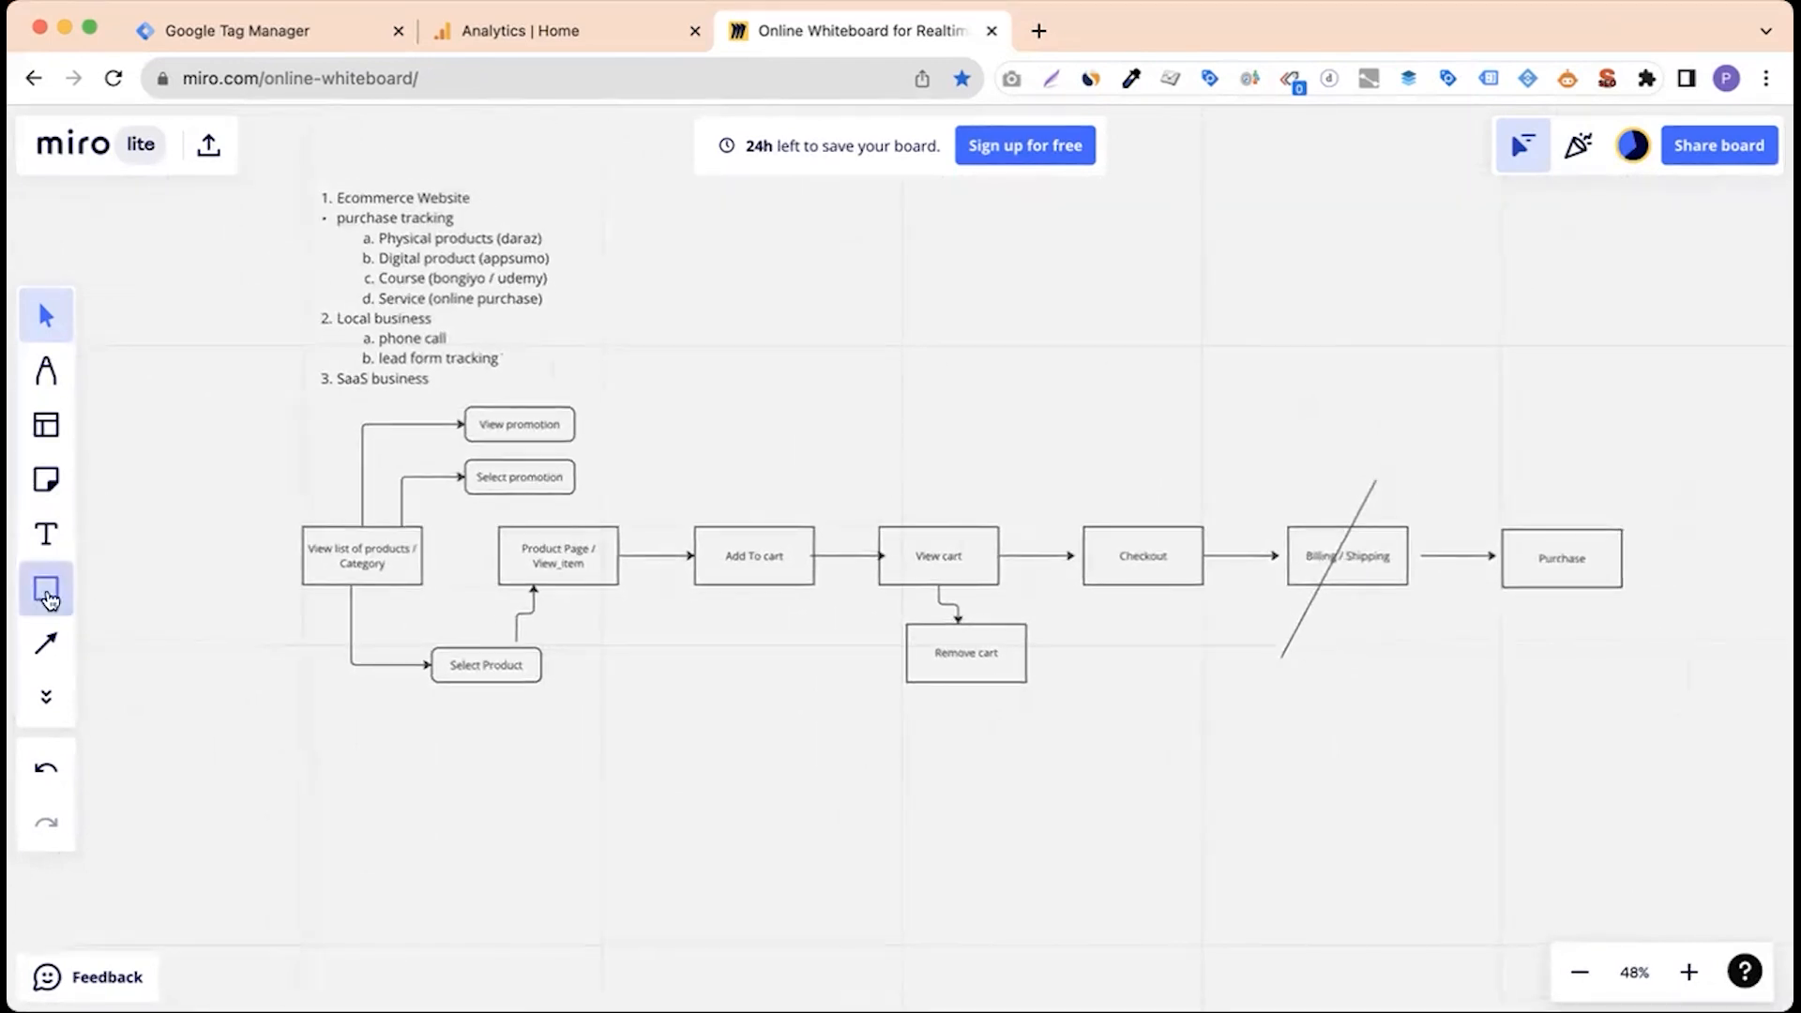
{"action": "left_click", "coordinate": [113, 568]}
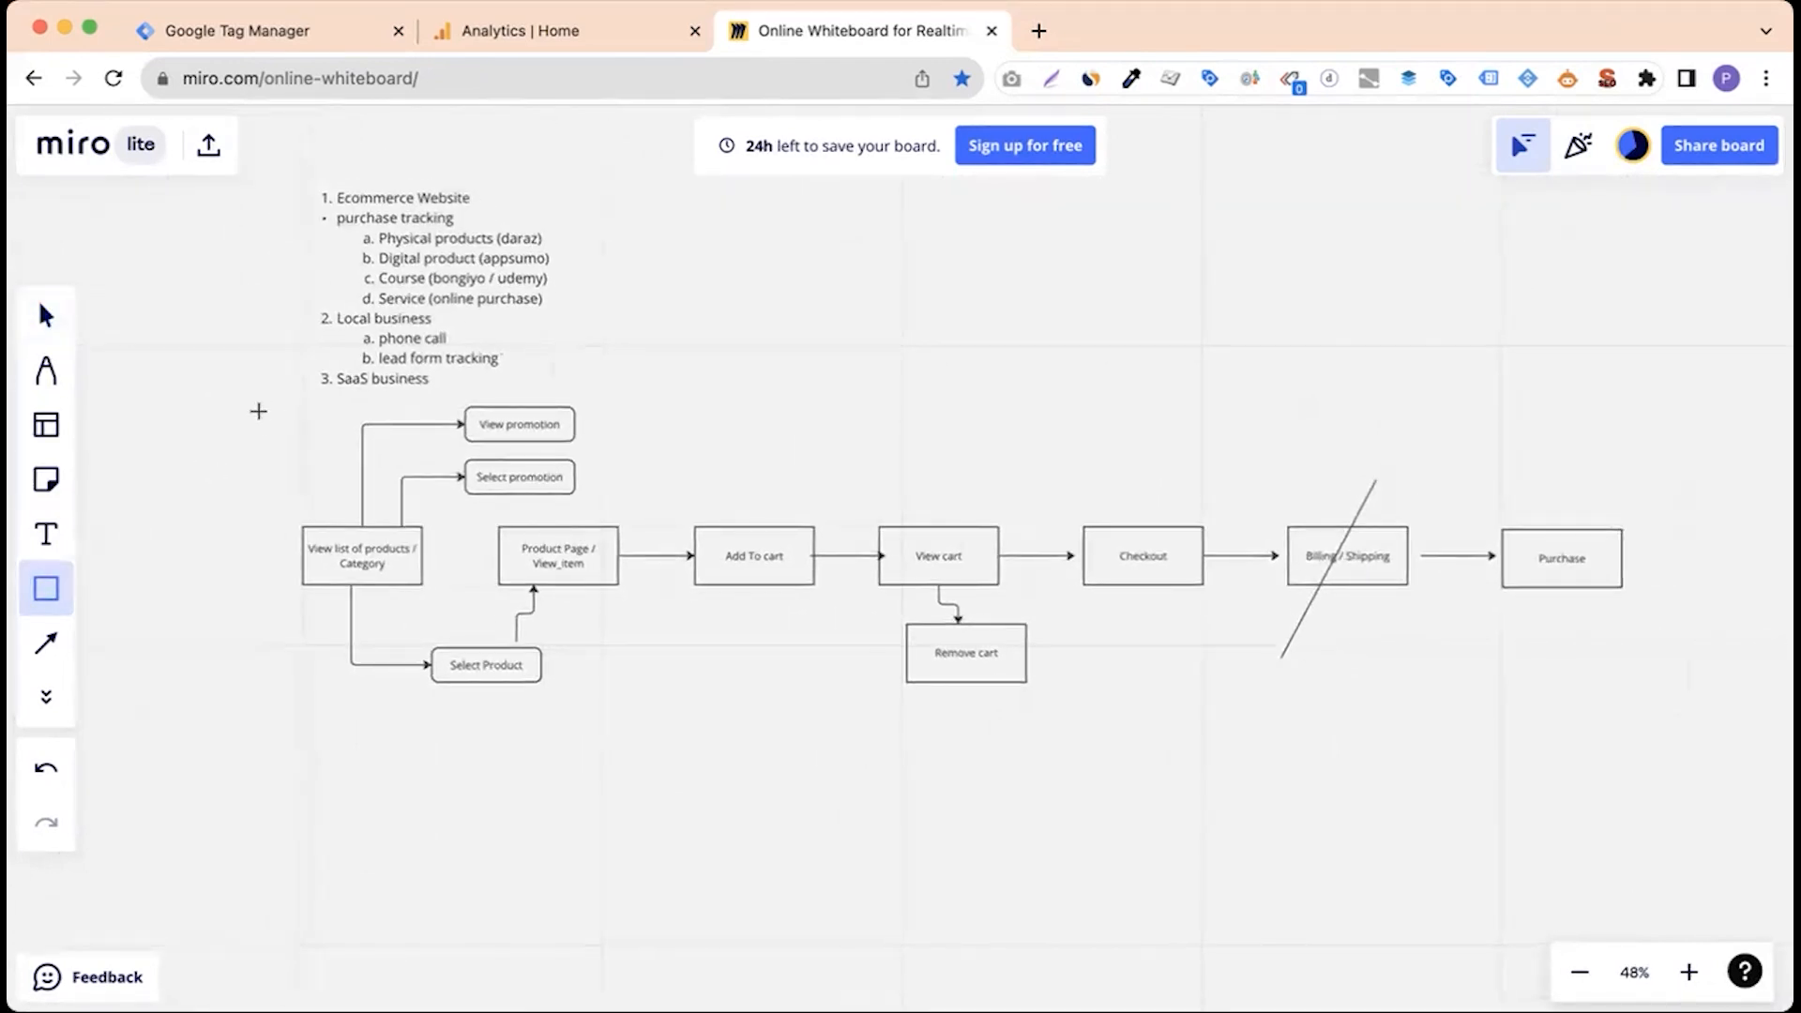
{"action": "mouse_move", "coordinate": [253, 407]}
{"action": "left_mouse_down"}
{"action": "mouse_move", "coordinate": [1331, 695]}
{"action": "mouse_move", "coordinate": [1663, 734]}
{"action": "left_mouse_up"}
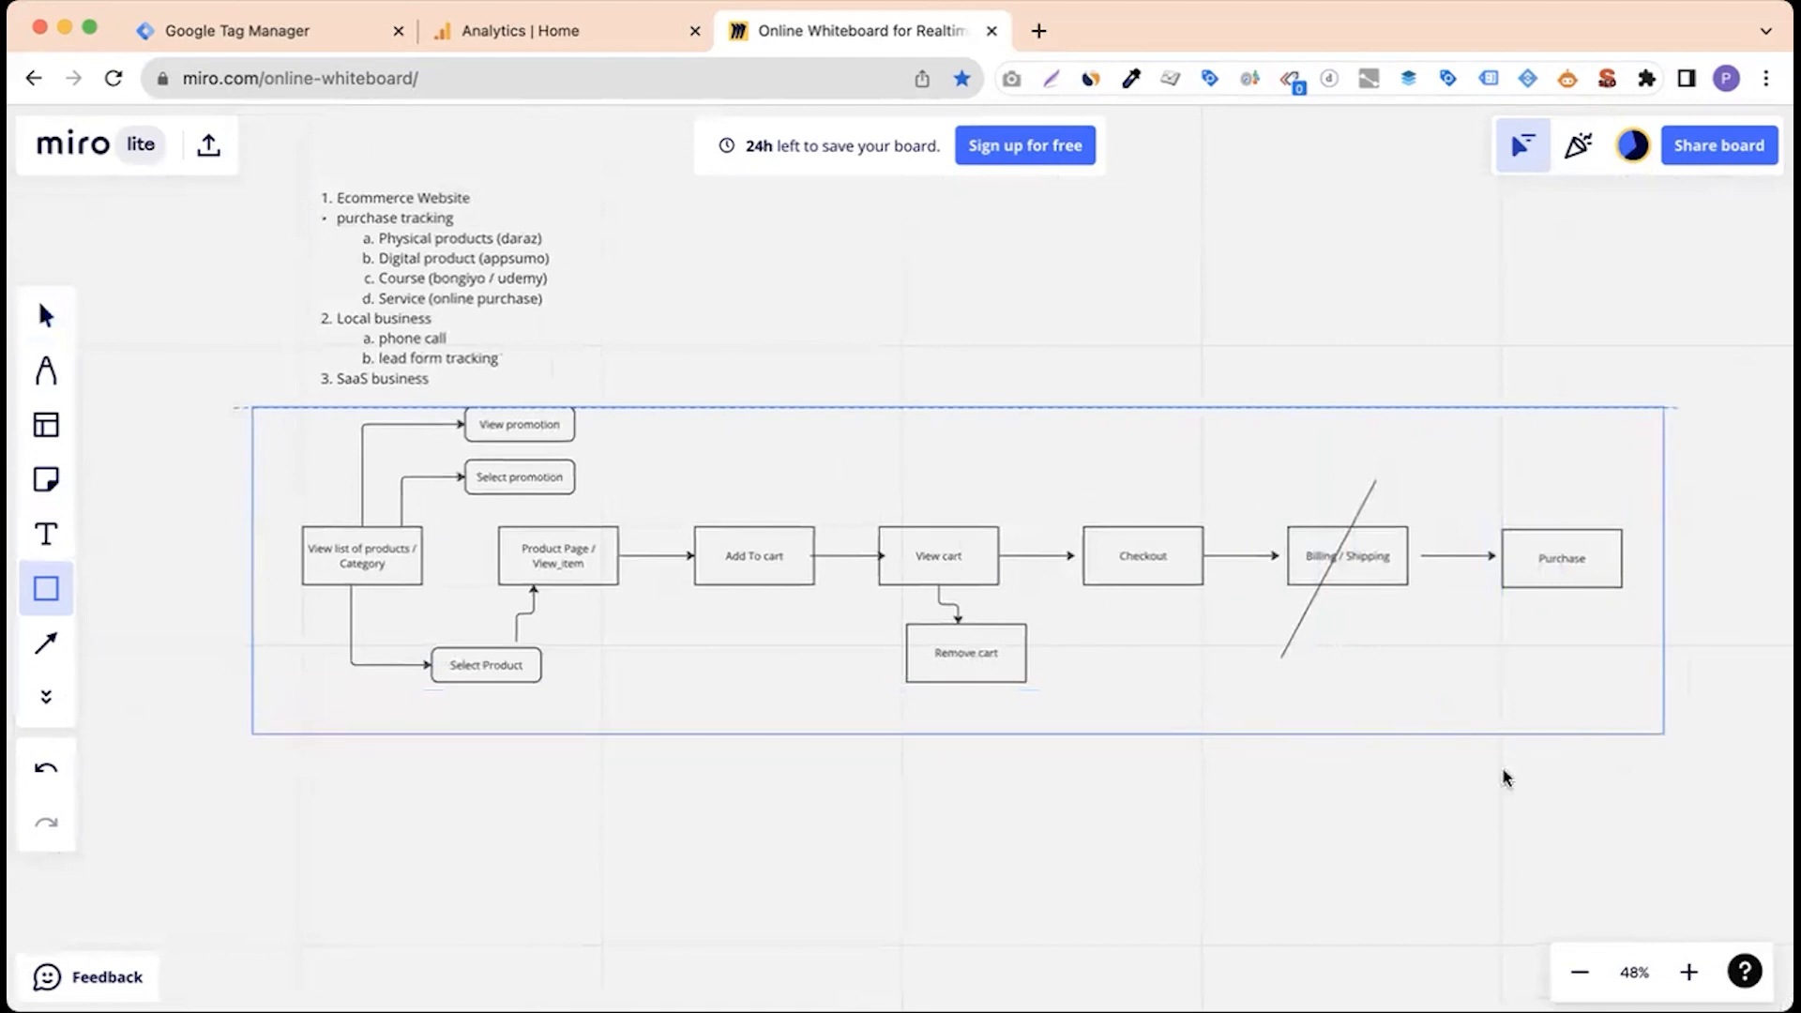
Add the text "Event" below the rectangle enclosing the flowchart and enlarge it to heading size.
{"action": "left_click", "coordinate": [514, 843]}
{"action": "left_click", "coordinate": [46, 533]}
{"action": "left_click", "coordinate": [738, 769]}
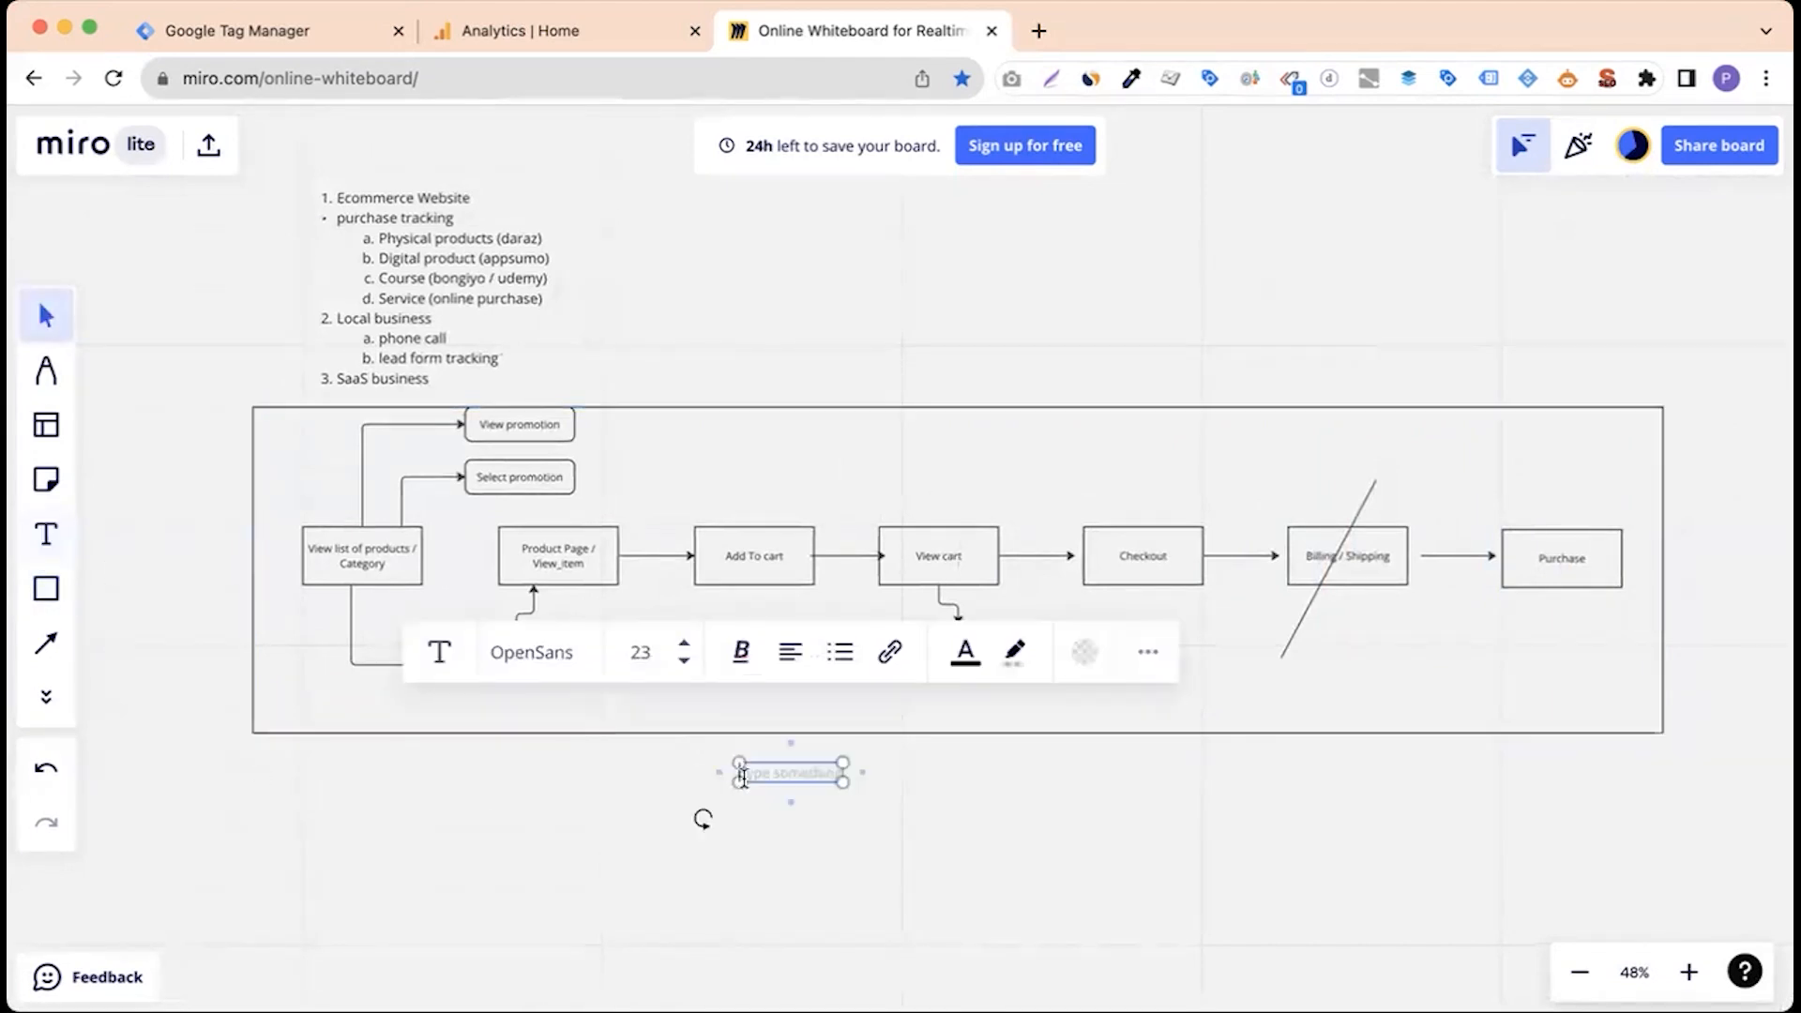
{"action": "type", "text": "Event"}
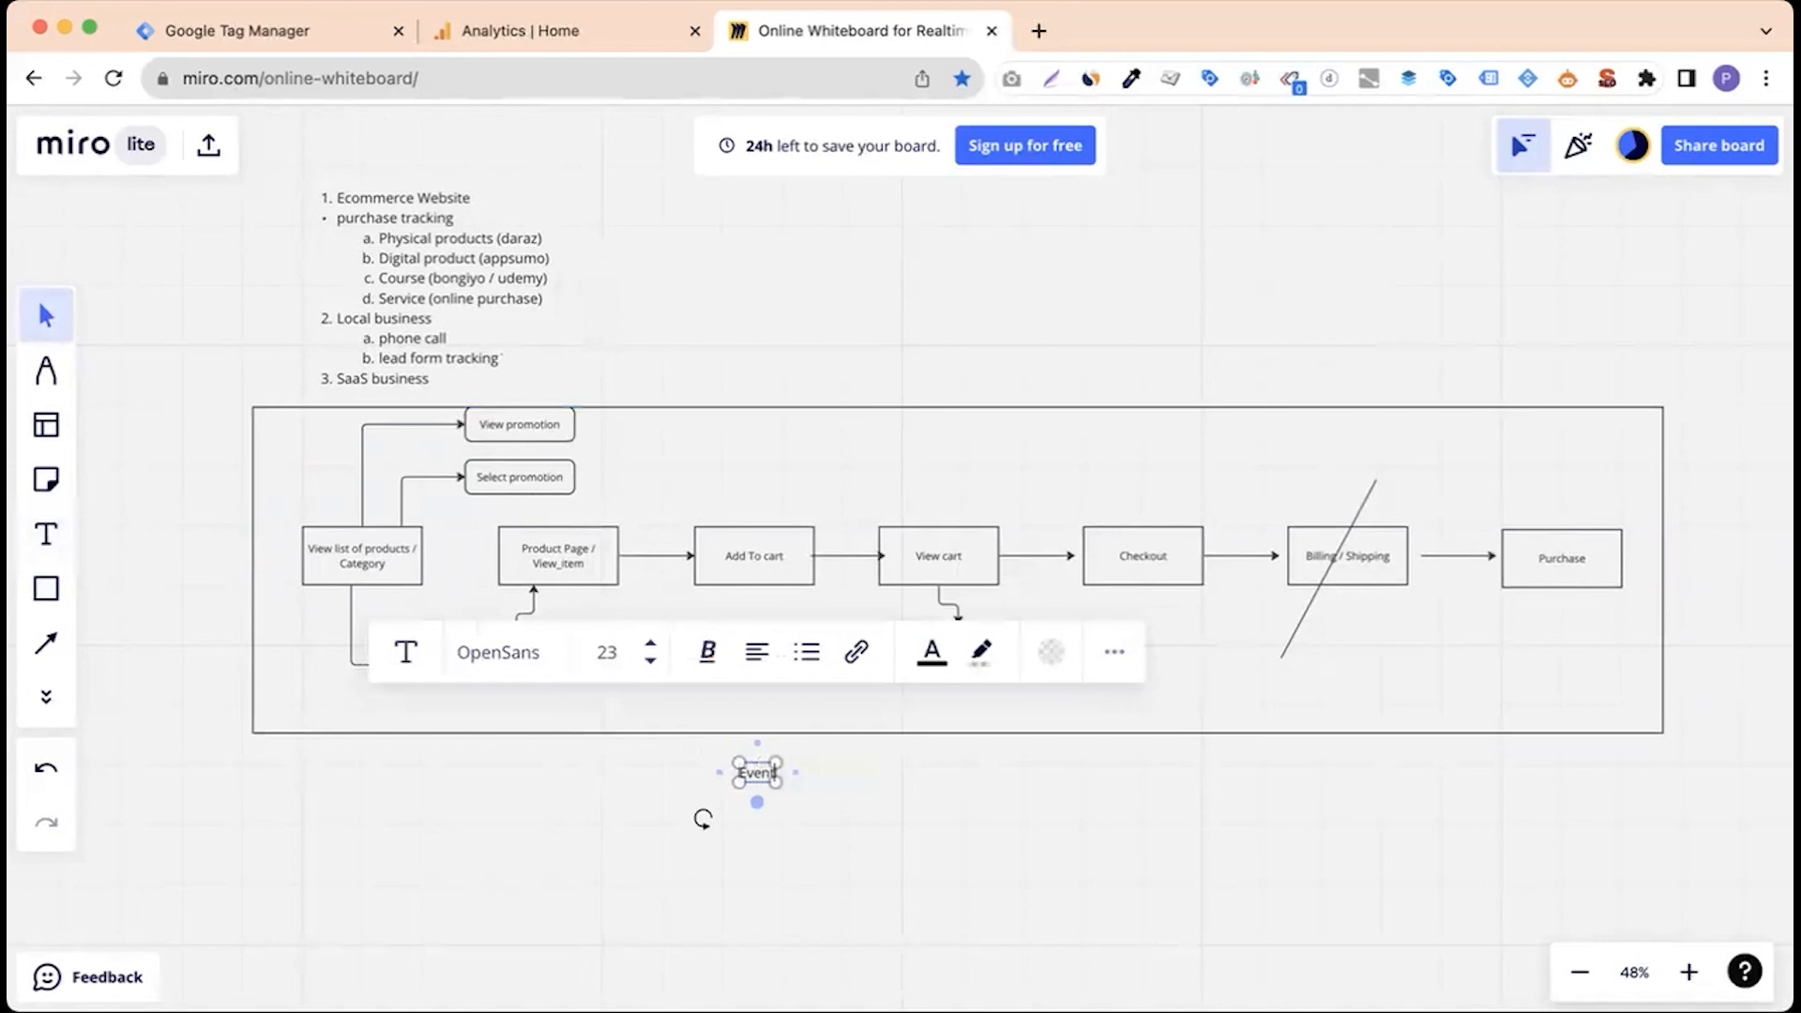
{"action": "left_click_drag", "start_coordinate": [904, 793], "coordinate": [1000, 792]}
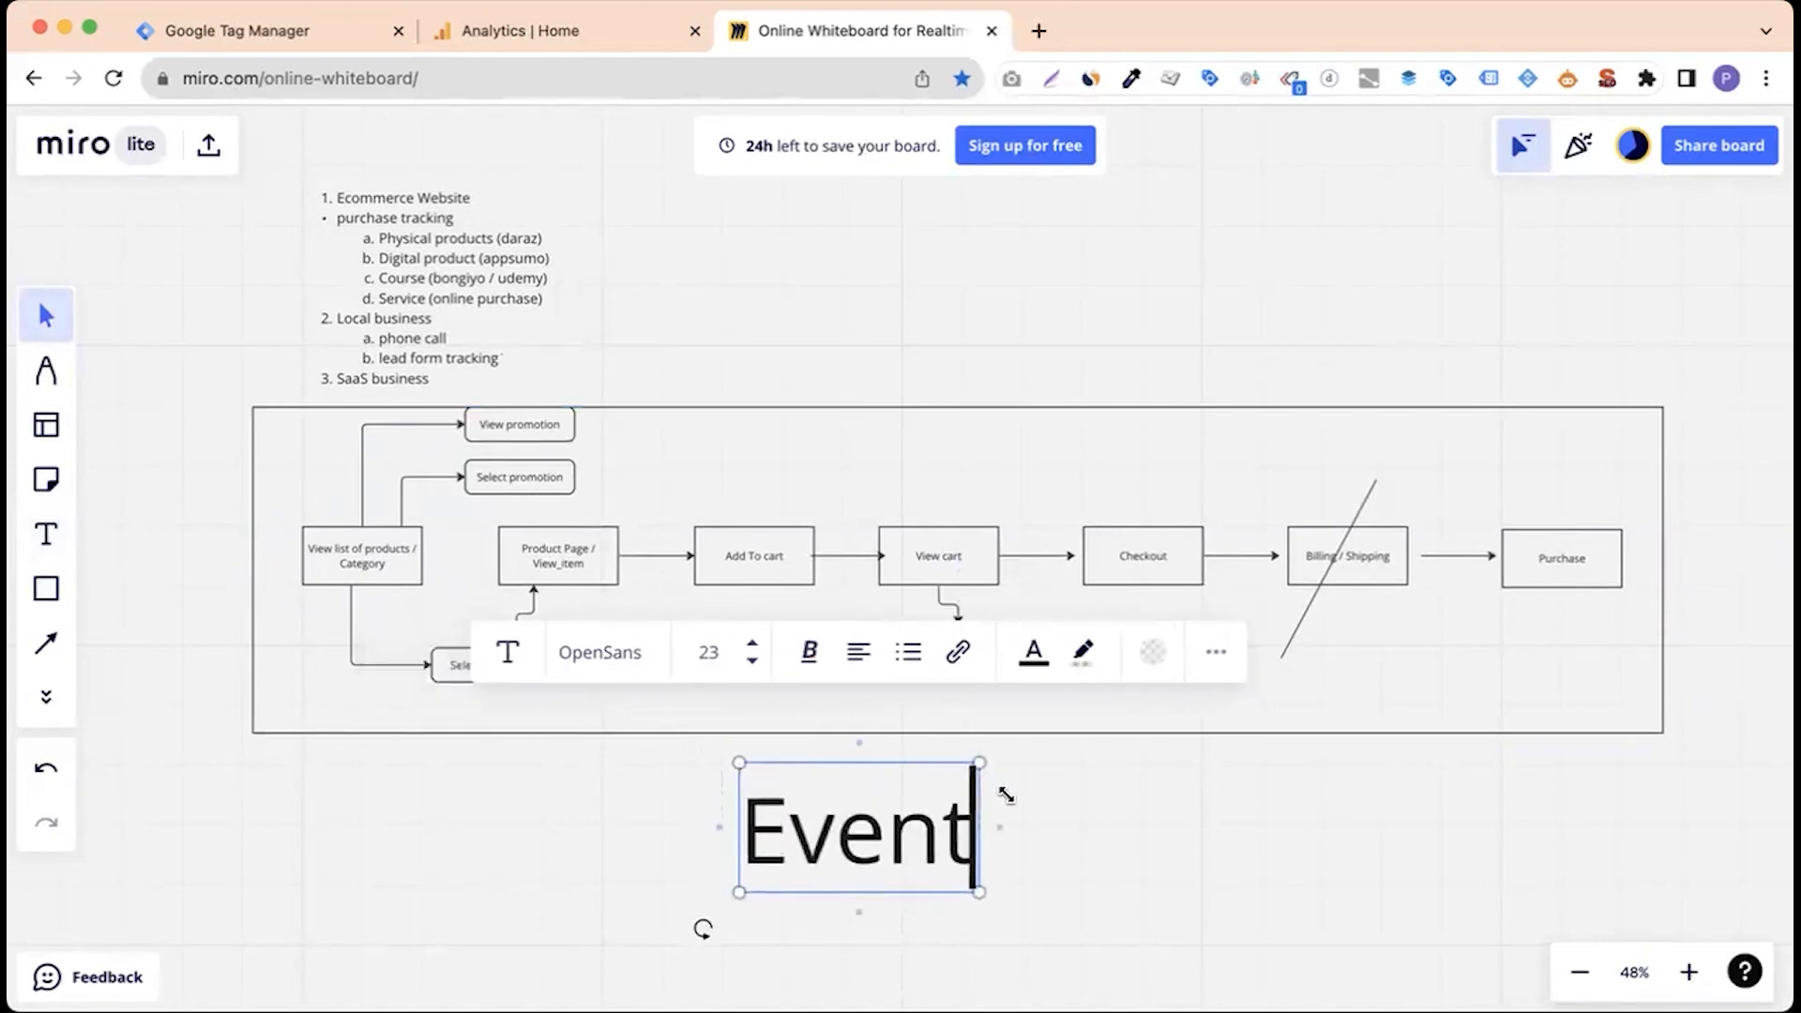
{"action": "left_click", "coordinate": [663, 820]}
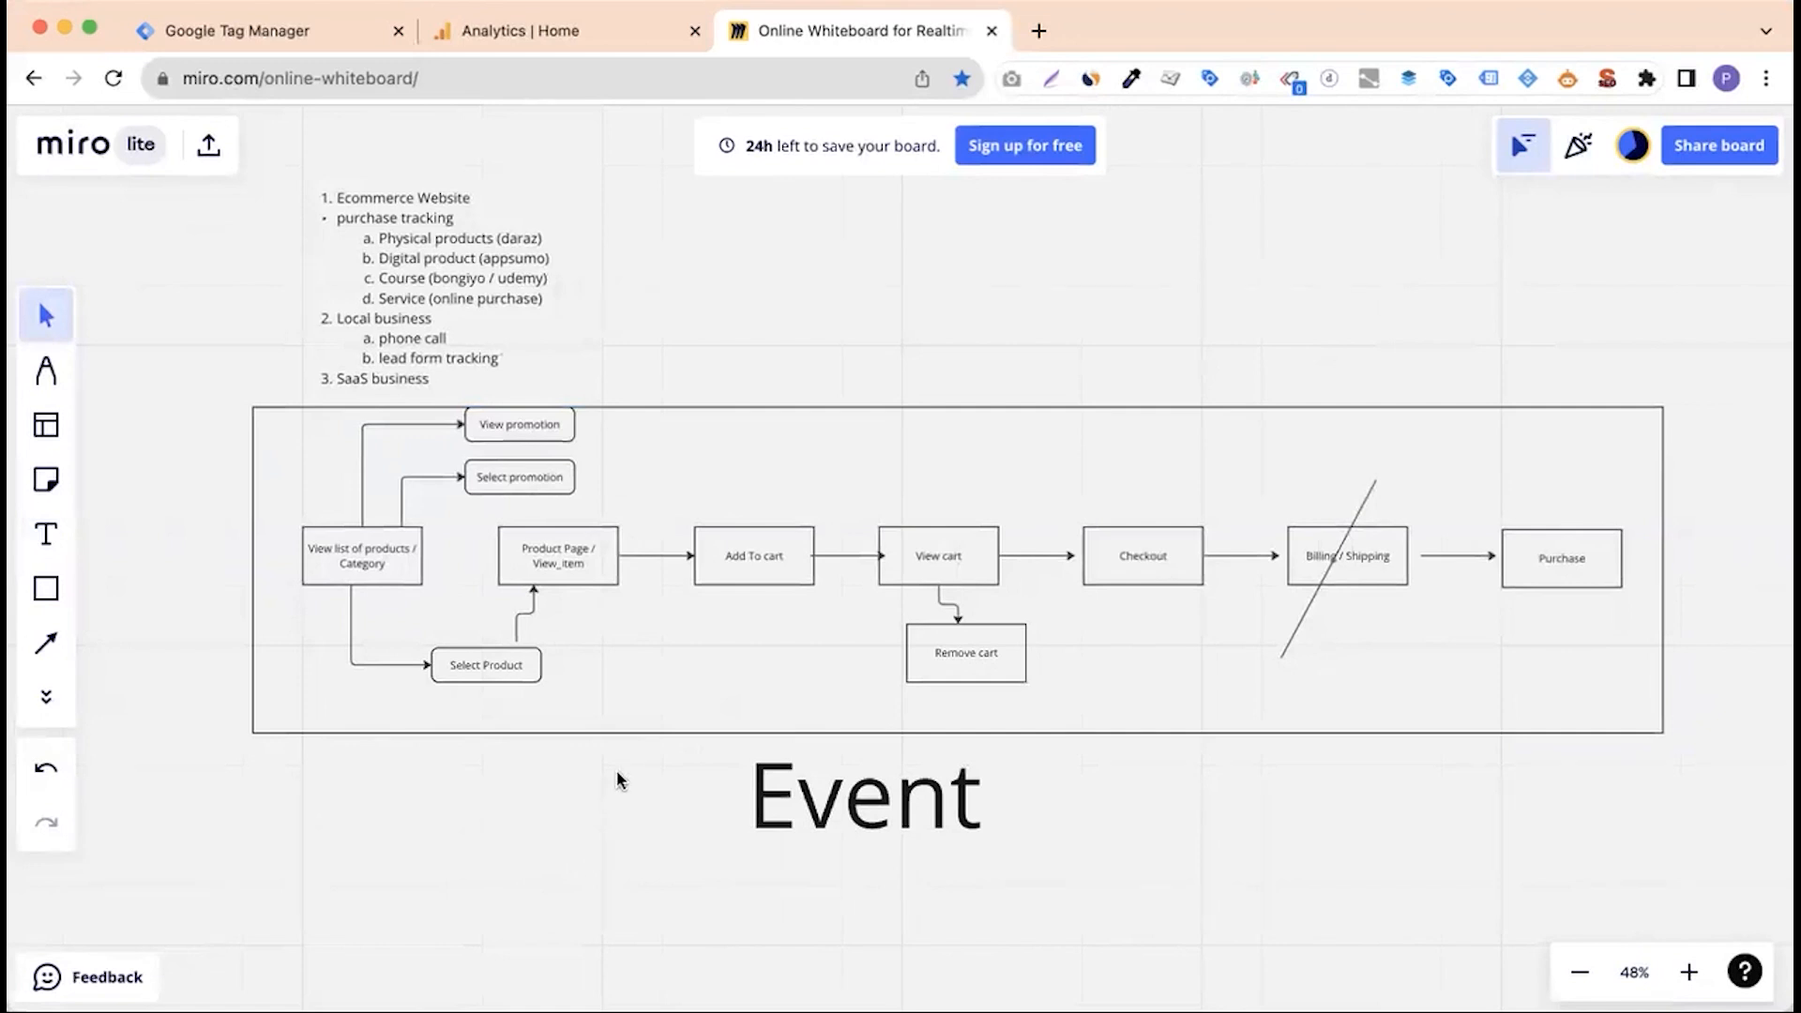
Adjust the enclosing rectangle by moving its bottom edge slightly up and its top edge just above the "View promotion" box.
{"action": "left_click", "coordinate": [607, 733]}
{"action": "left_click_drag", "start_coordinate": [608, 732], "coordinate": [608, 717]}
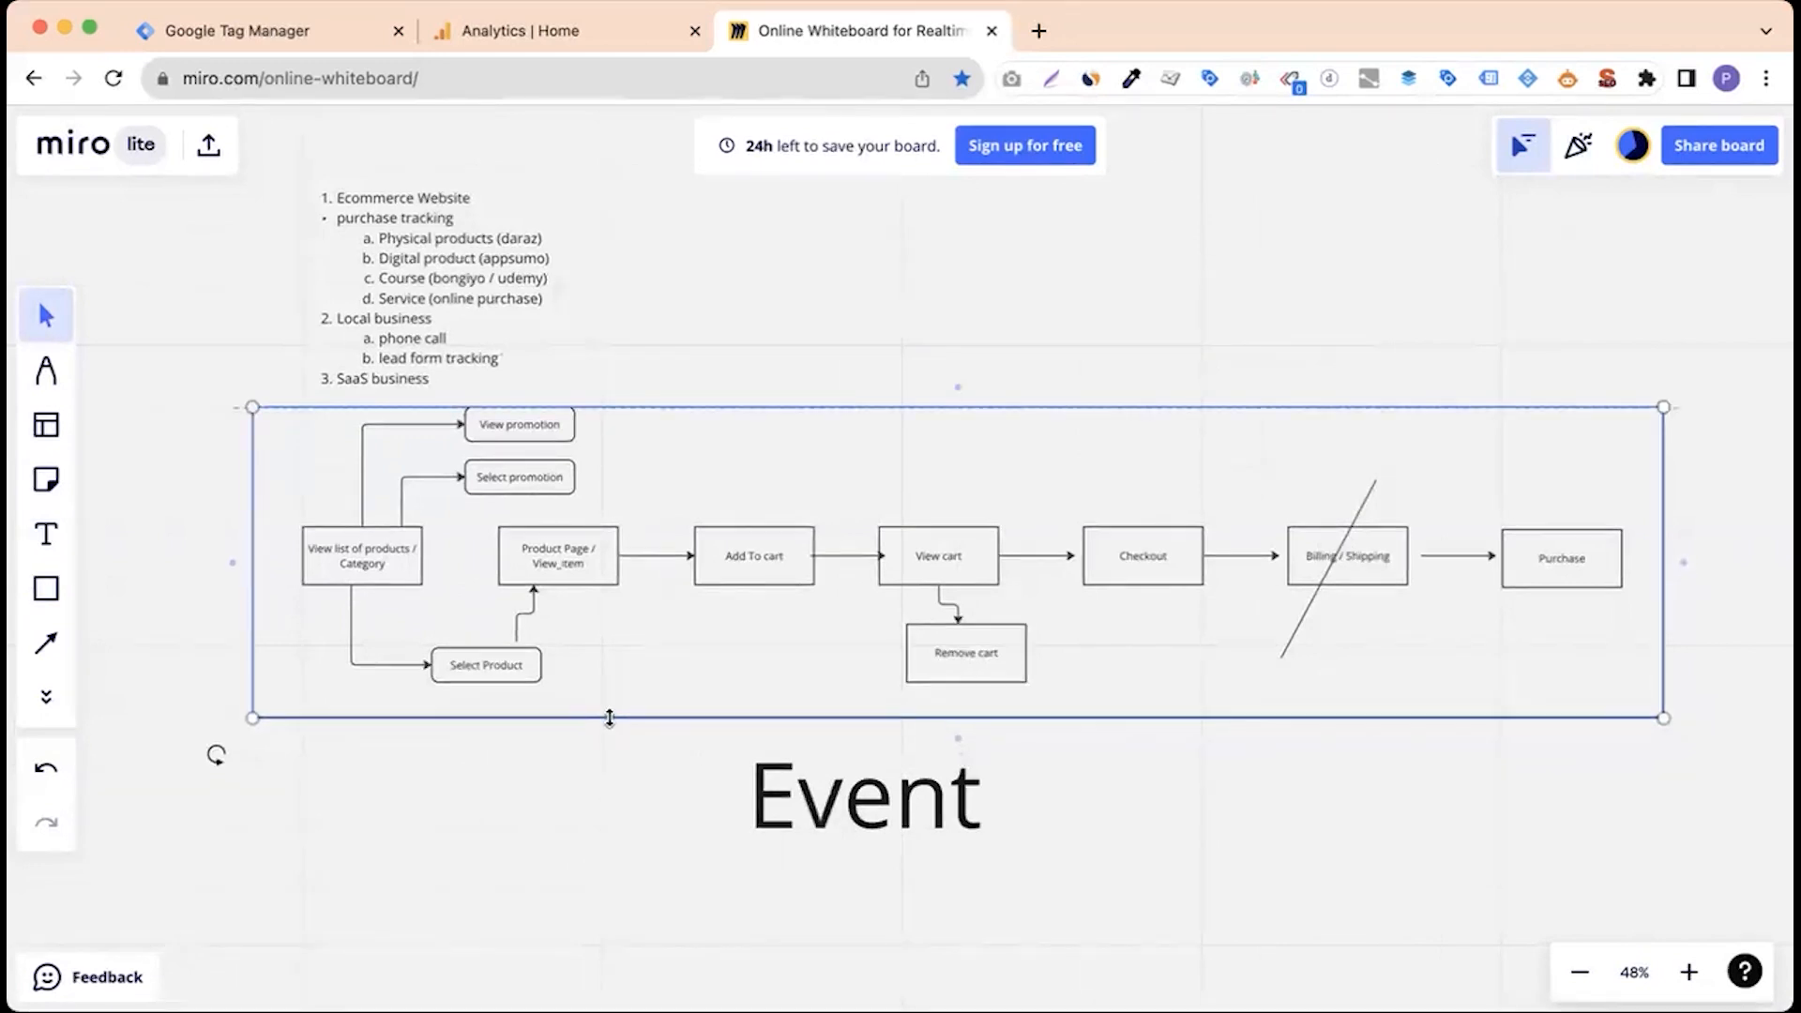
{"action": "left_click_drag", "start_coordinate": [812, 410], "coordinate": [812, 398]}
{"action": "left_click", "coordinate": [504, 906]}
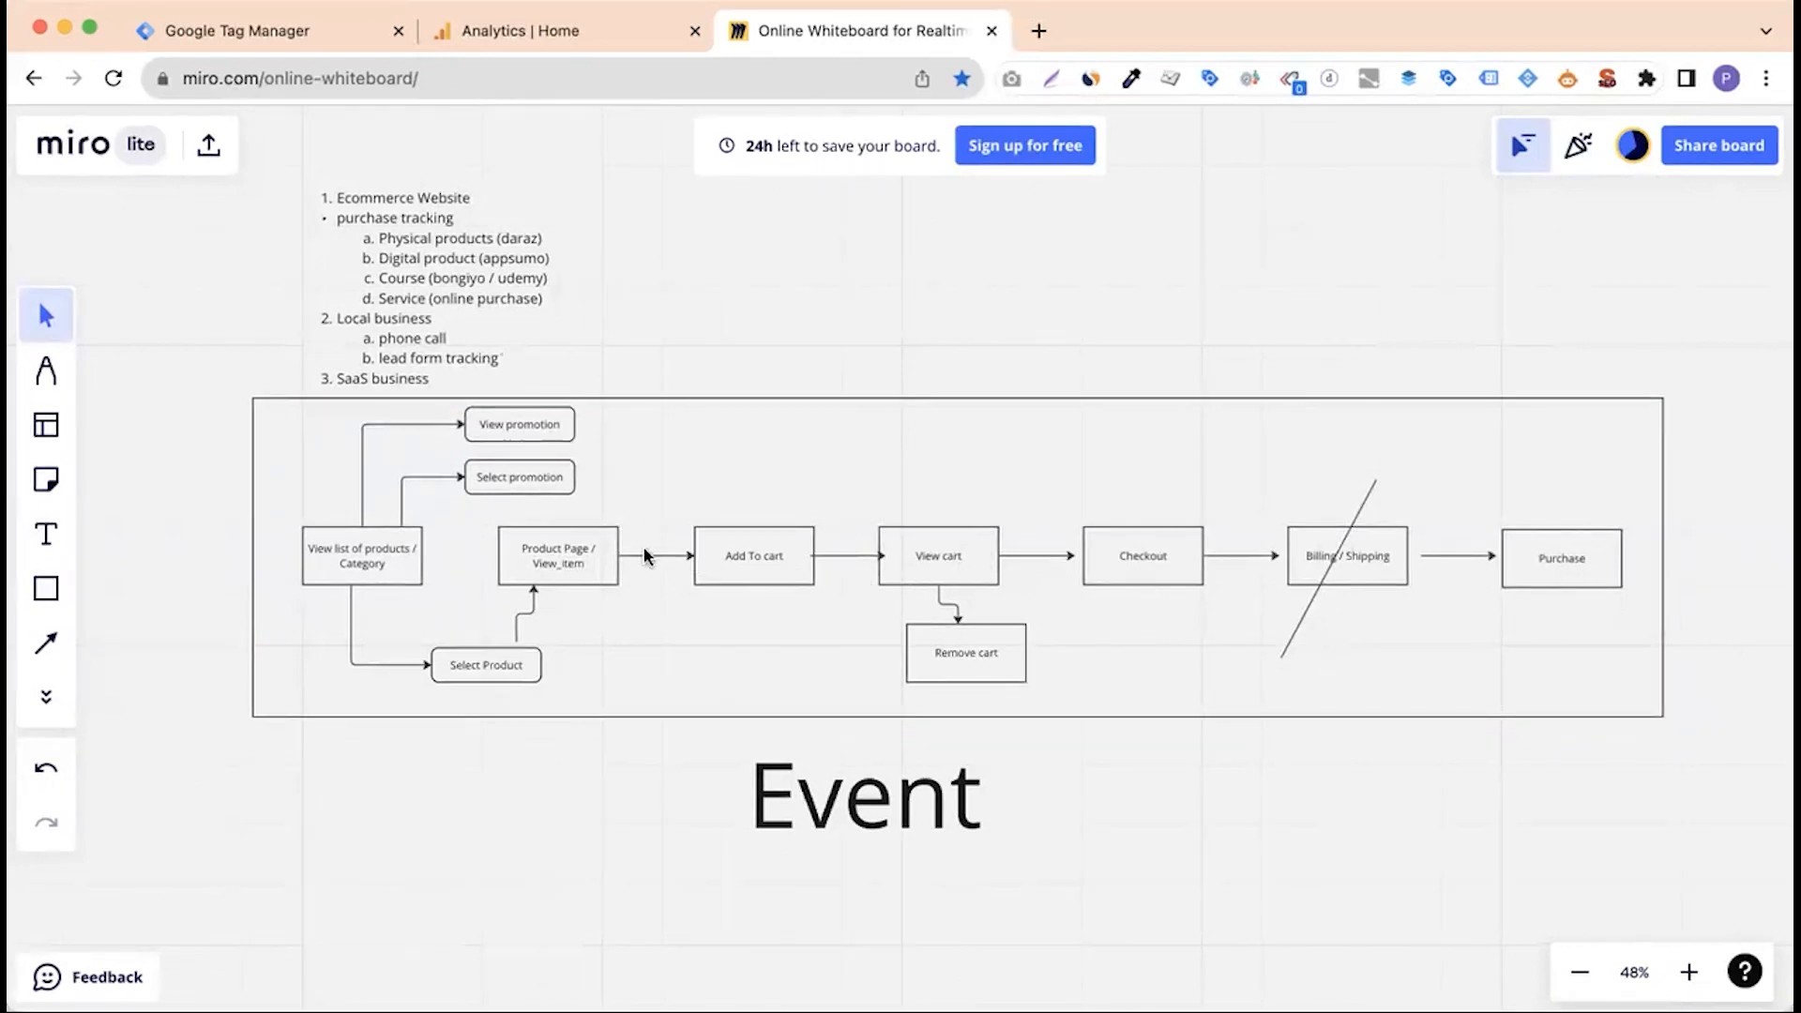
{"action": "left_click", "coordinate": [555, 574]}
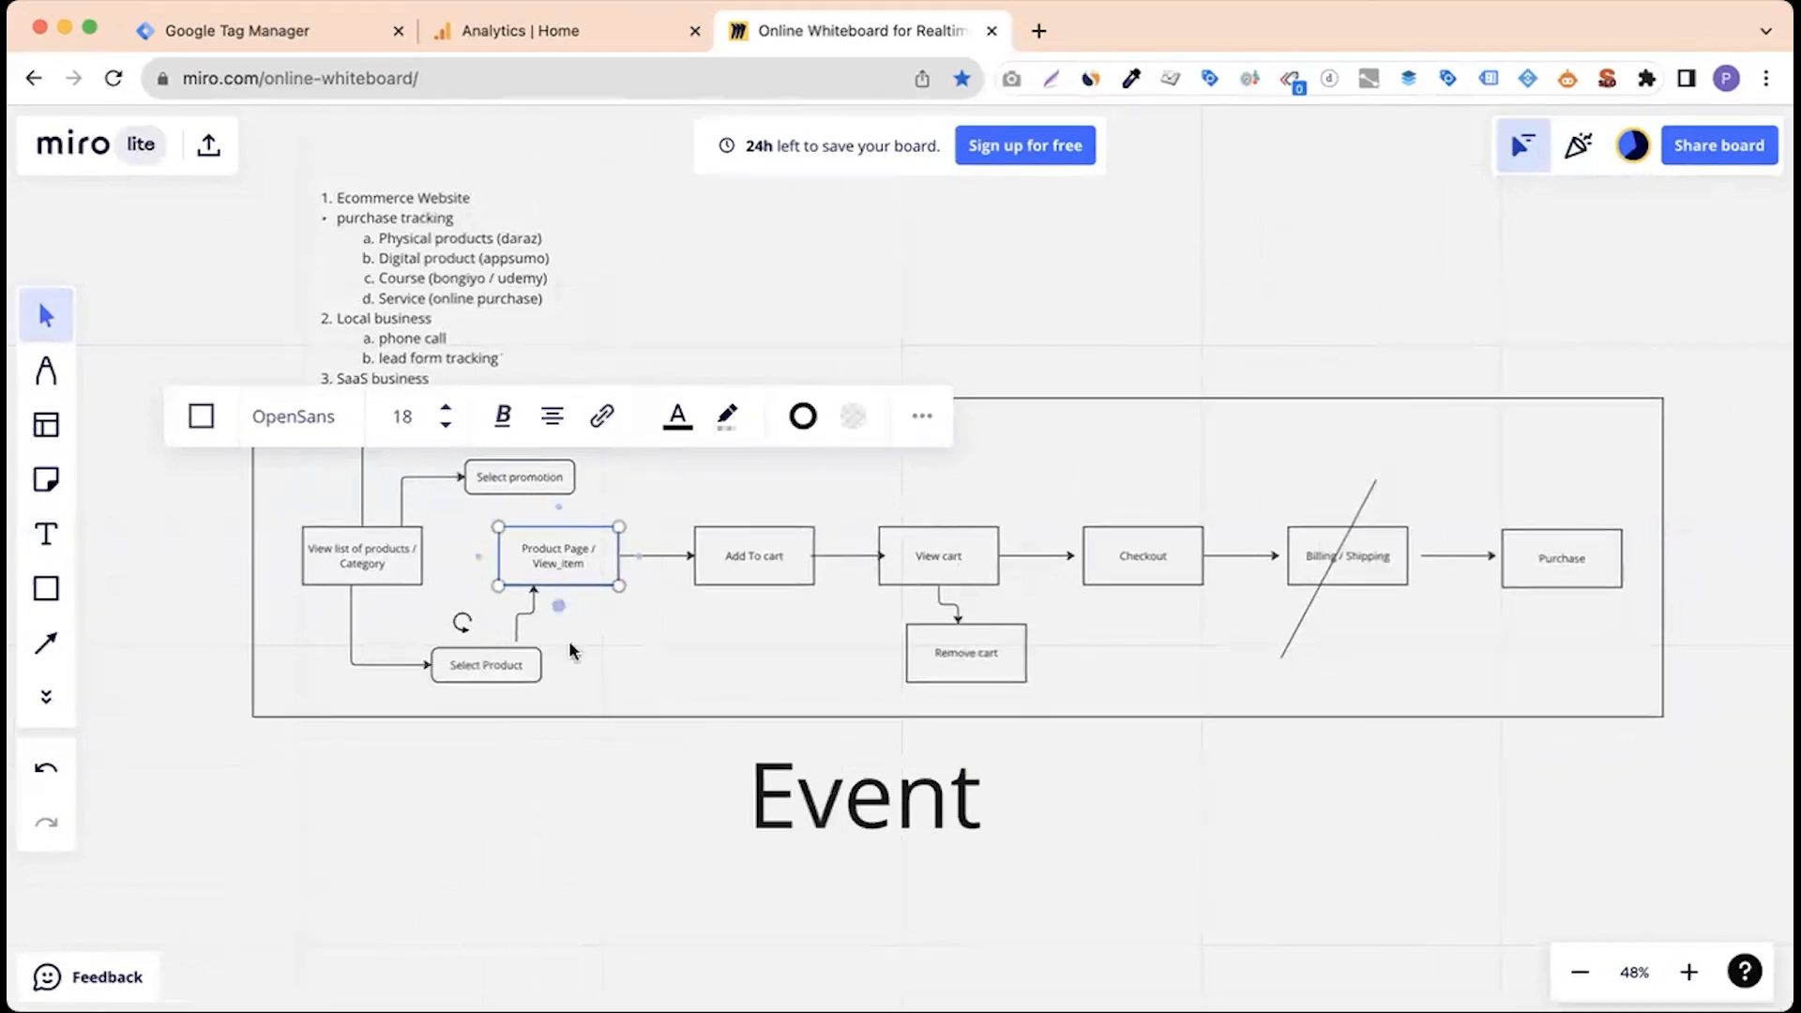
{"action": "left_click", "coordinate": [570, 791]}
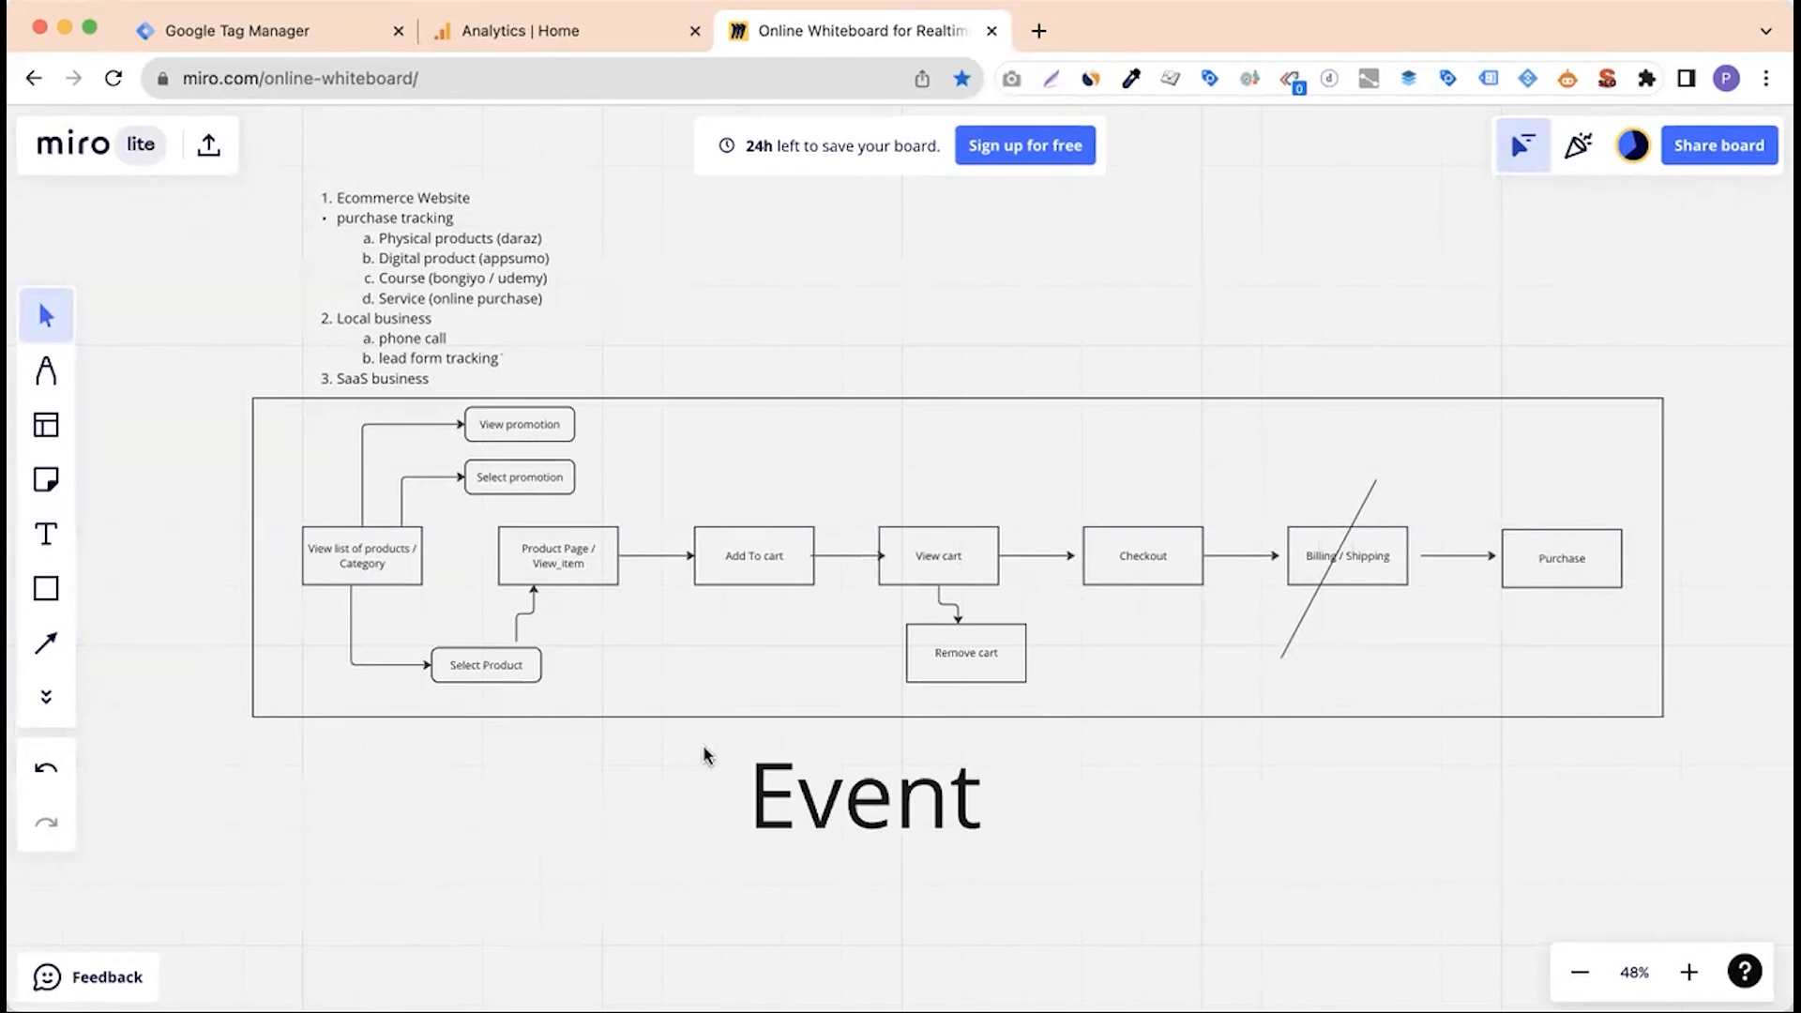
{"action": "scroll", "coordinate": [704, 748], "scroll_direction": "up", "scroll_amount": 1}
{"action": "scroll", "coordinate": [704, 748], "scroll_direction": "down", "scroll_amount": 1}
Add a text box with font size 48 below "Event" and start a numbered list with "Wordpress".
{"action": "scroll", "coordinate": [706, 755], "scroll_direction": "down", "scroll_amount": 3}
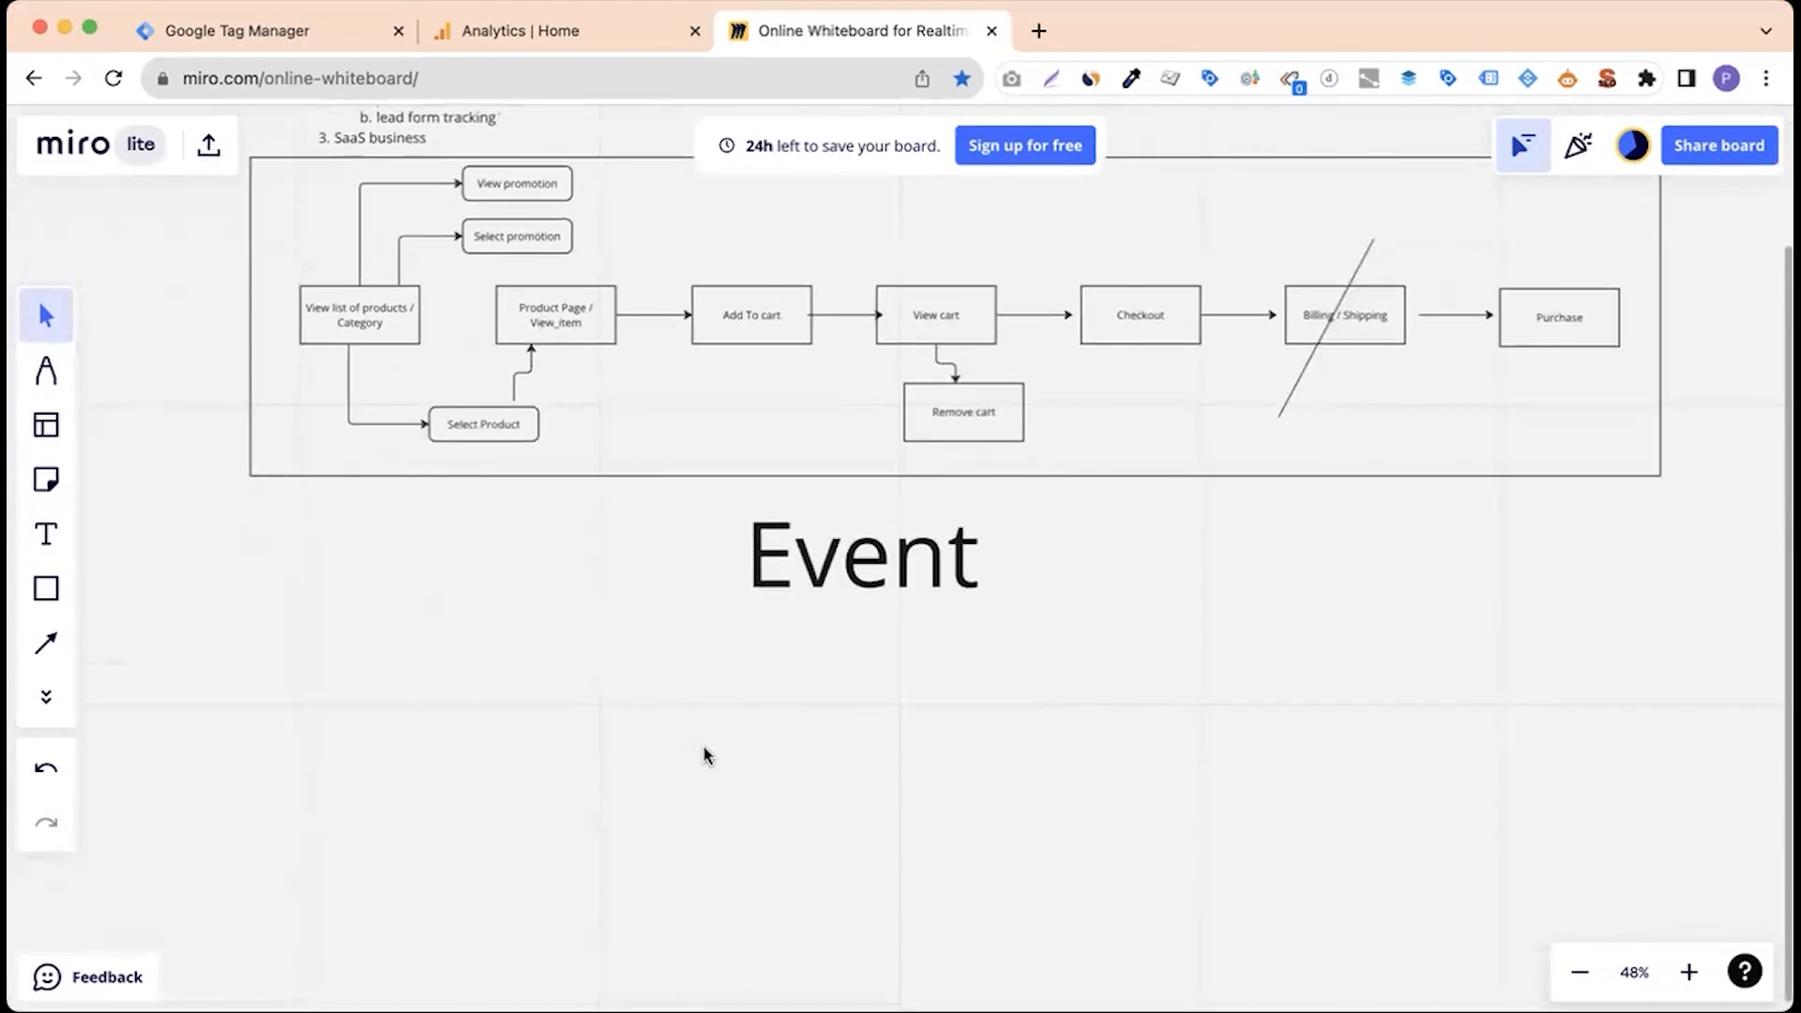
{"action": "left_click", "coordinate": [46, 533]}
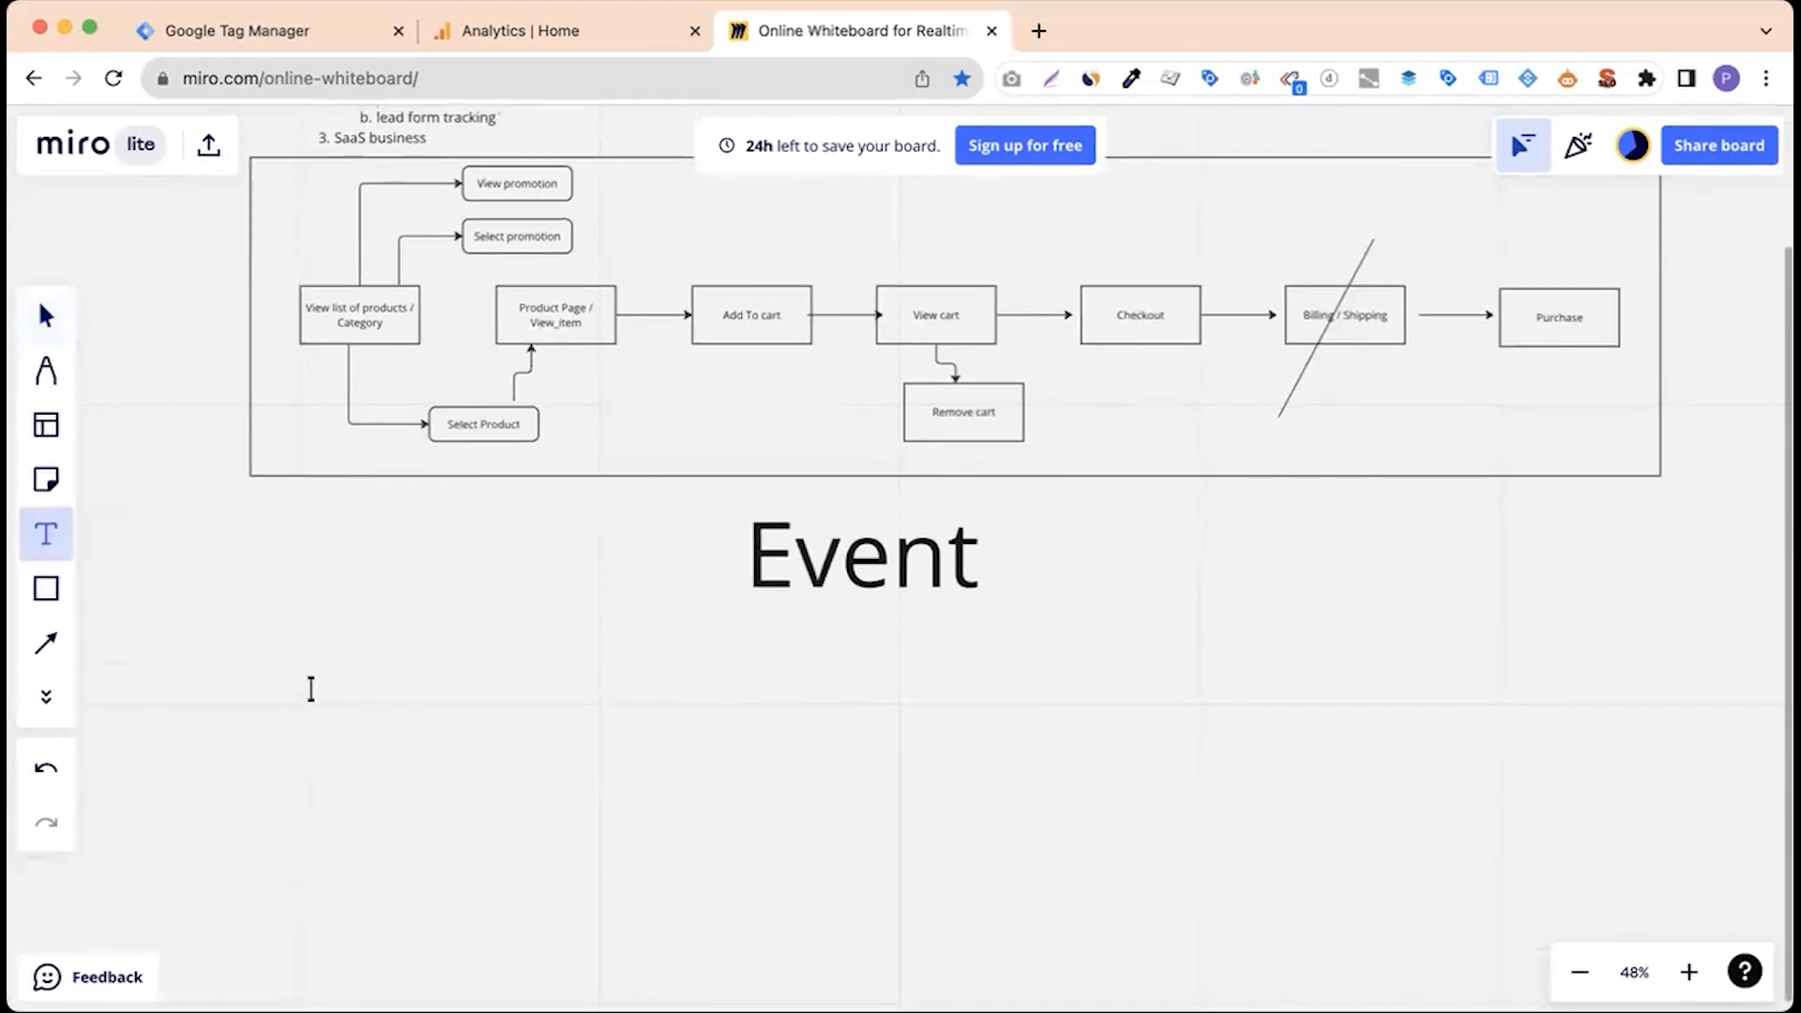
{"action": "left_click", "coordinate": [311, 689]}
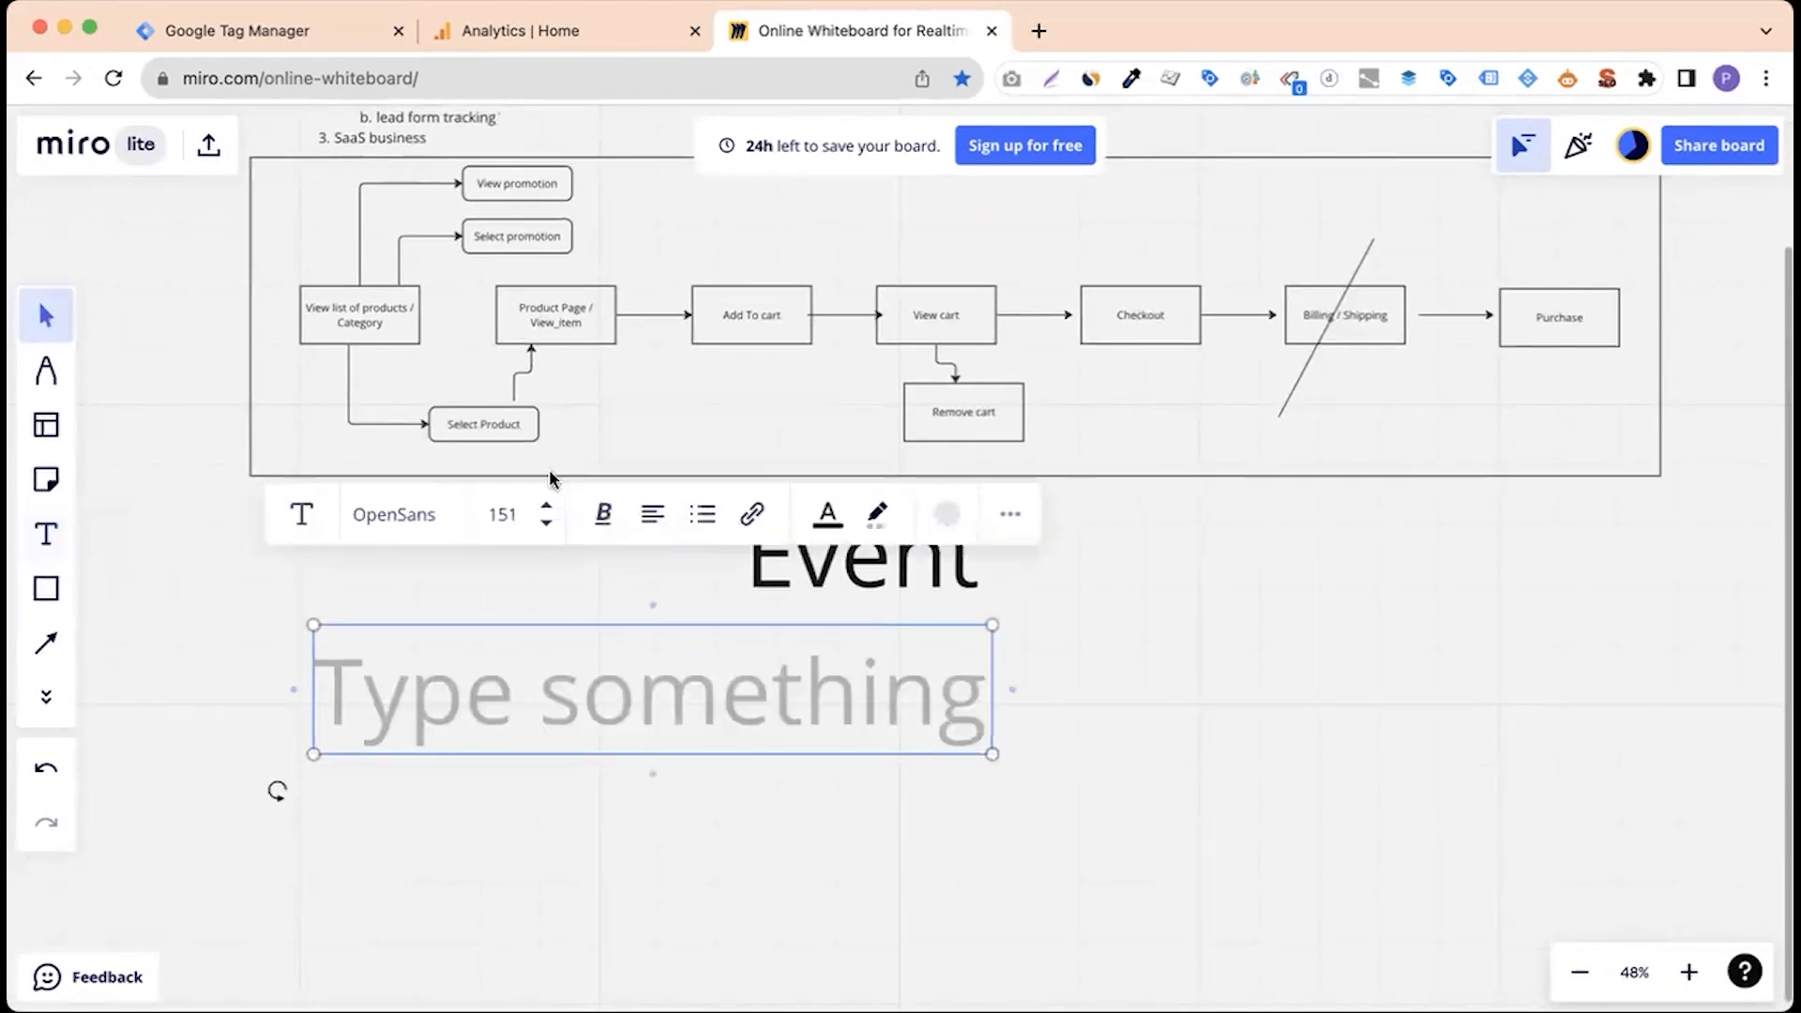
{"action": "left_click", "coordinate": [504, 514]}
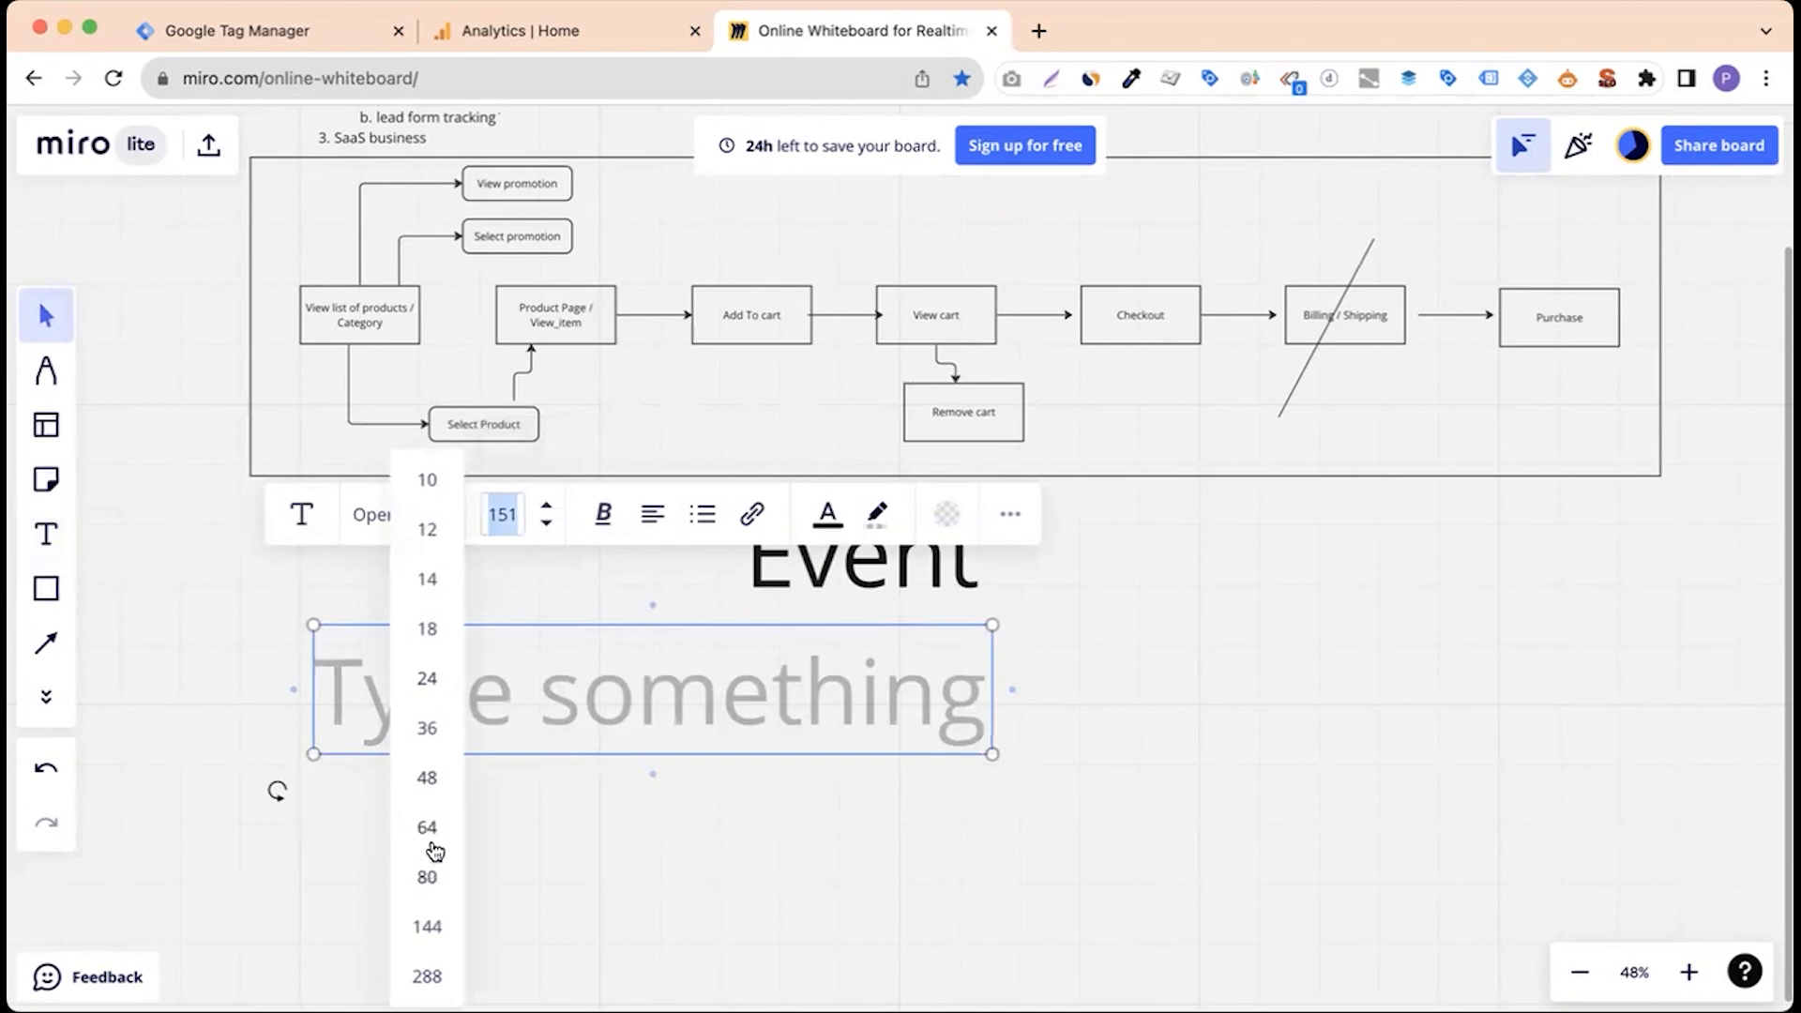
{"action": "left_click", "coordinate": [431, 780]}
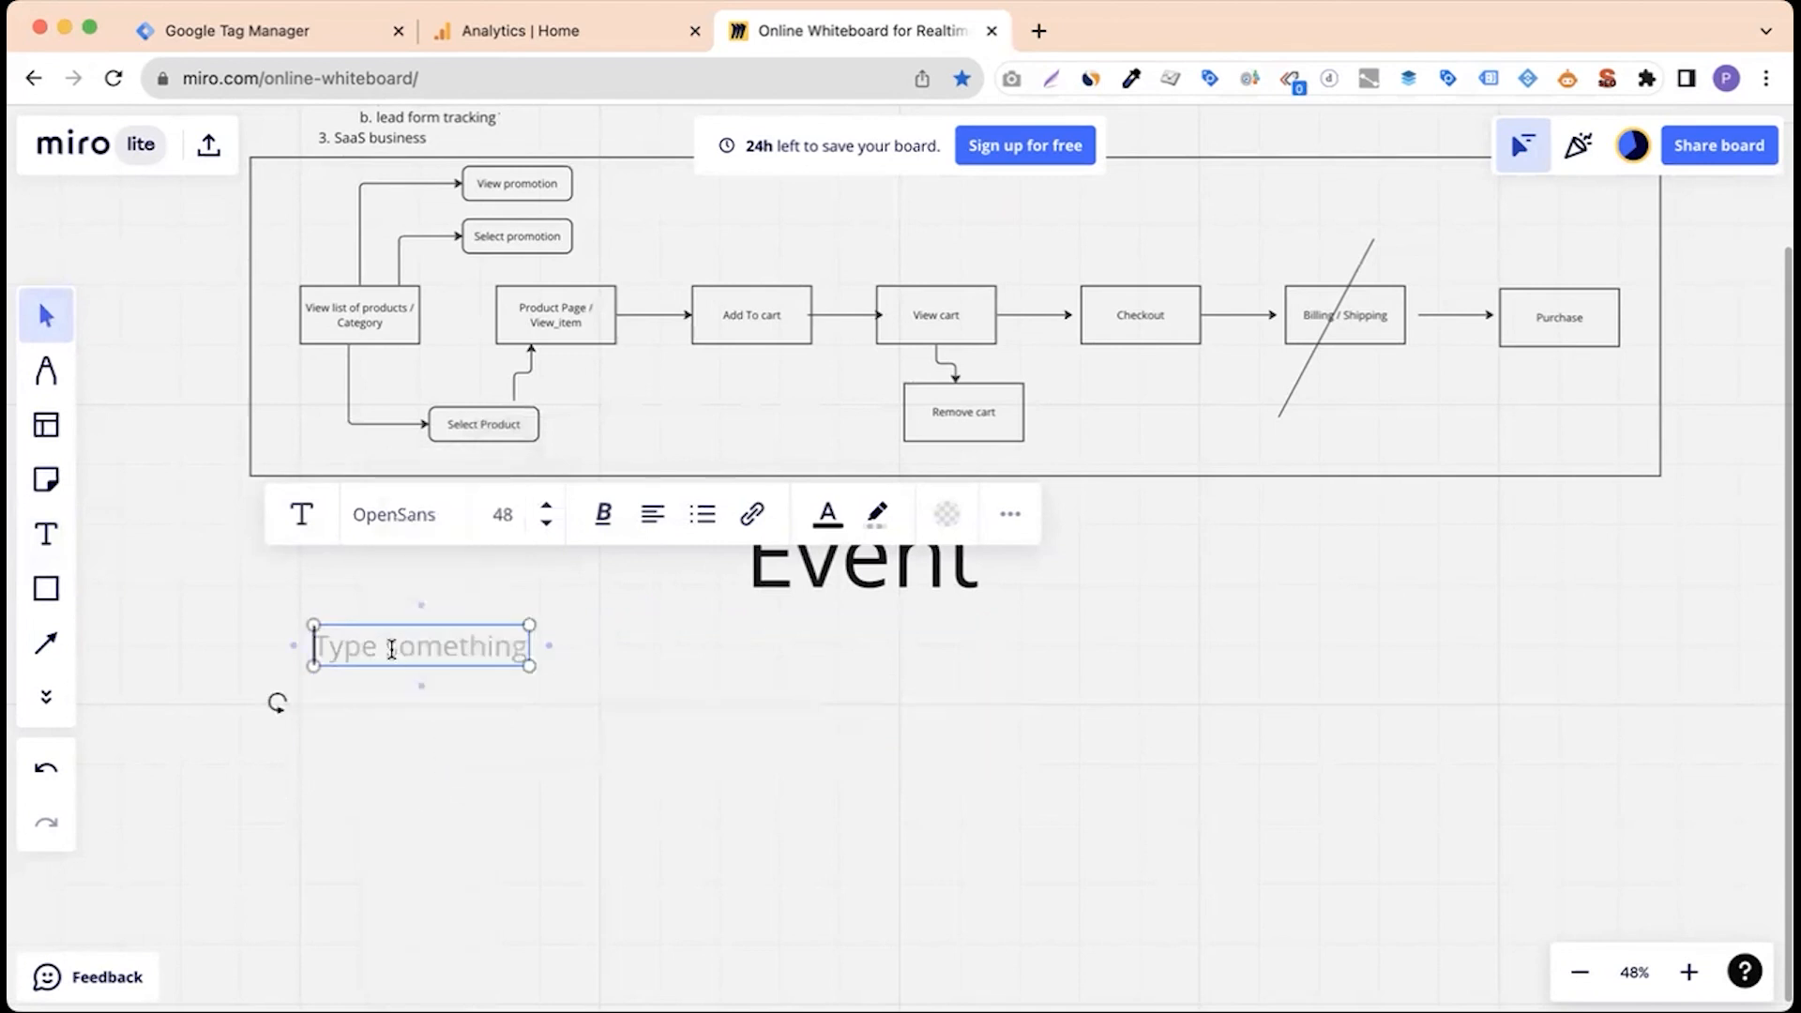
{"action": "type", "text": "1. W"}
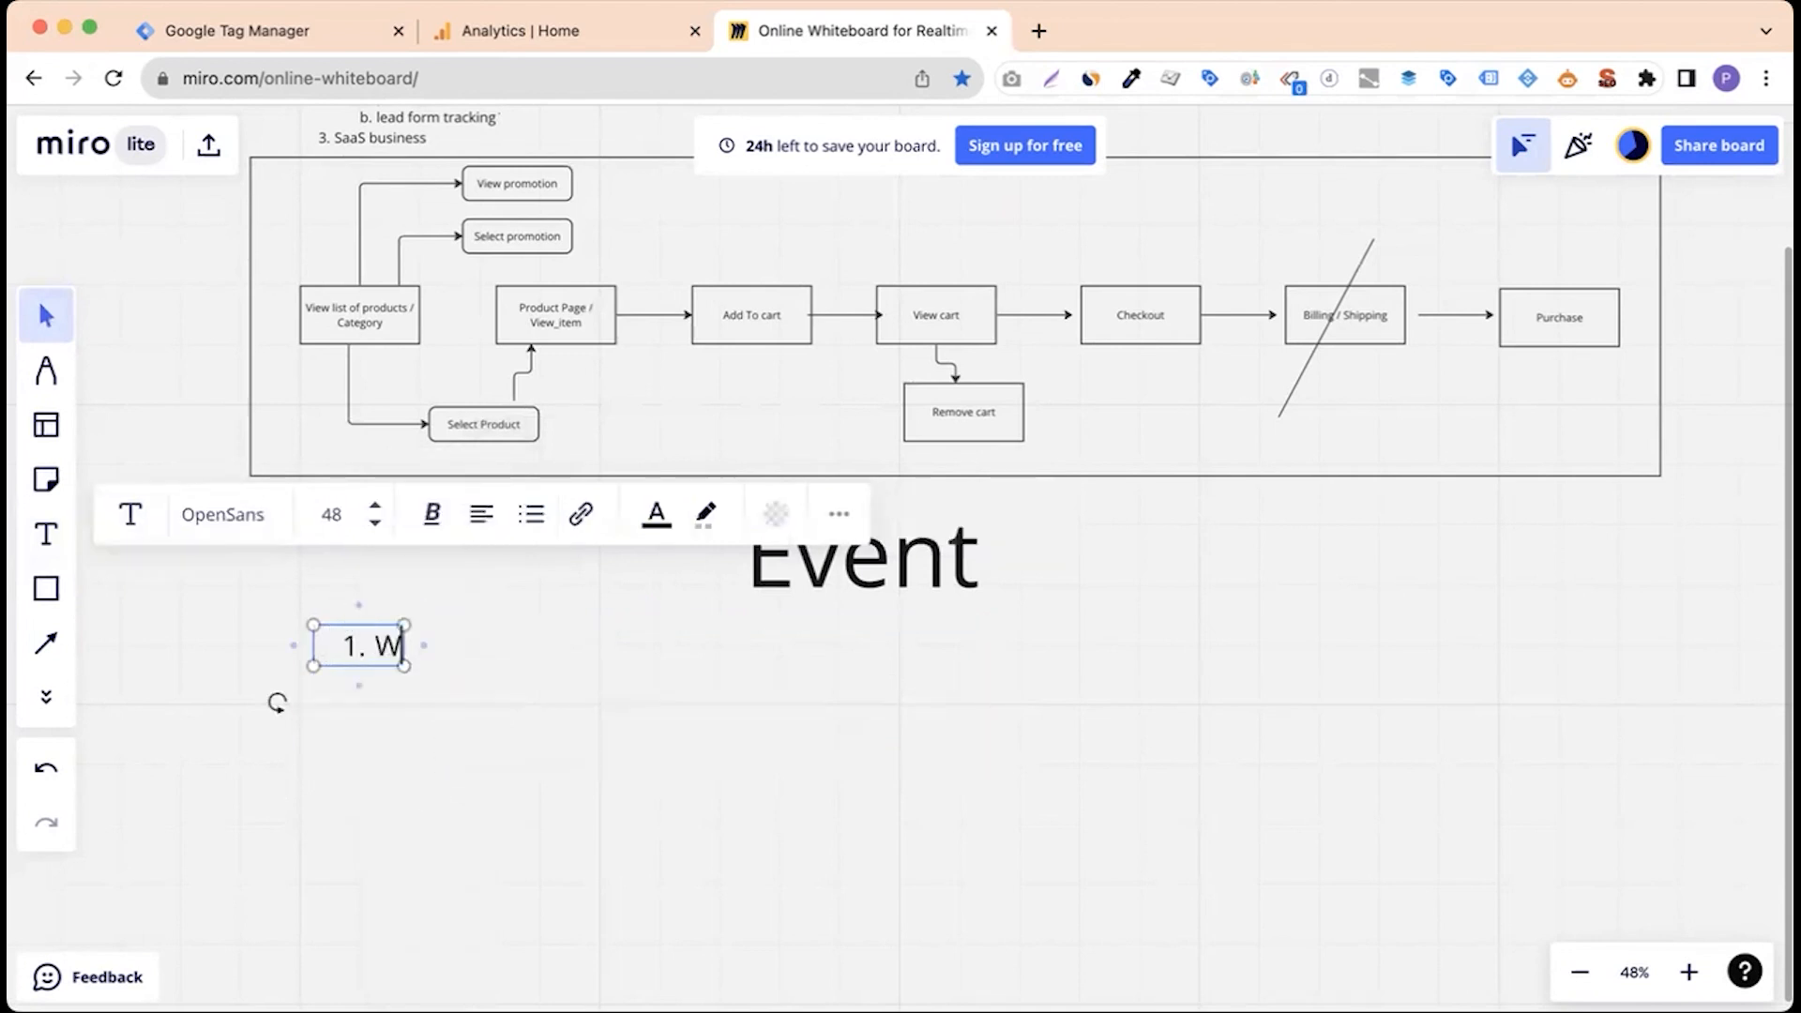
{"action": "type", "text": "ordpress"}
{"action": "key", "text": "Return"}
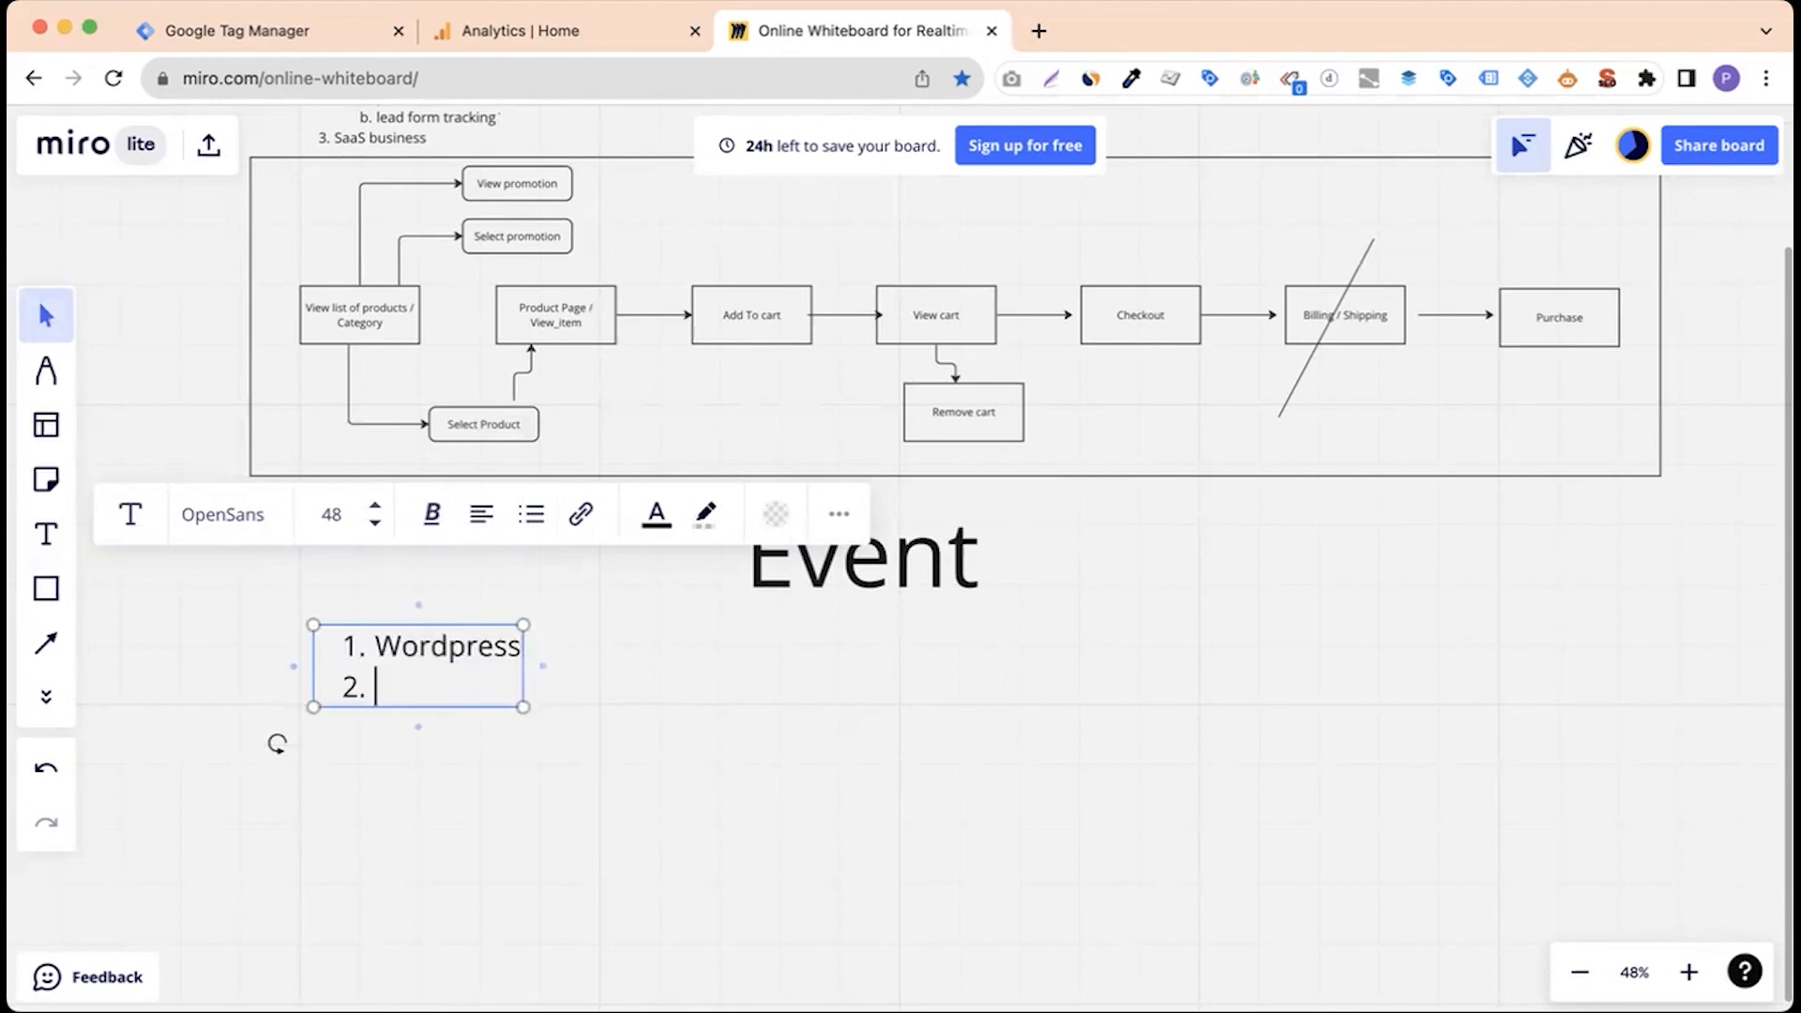
Add "Shopify", "Wix" and "Clickfunnel" as items 2 to 4 of the numbered list.
{"action": "type", "text": "Shopify"}
{"action": "key", "text": "Return"}
{"action": "type", "text": "Wix"}
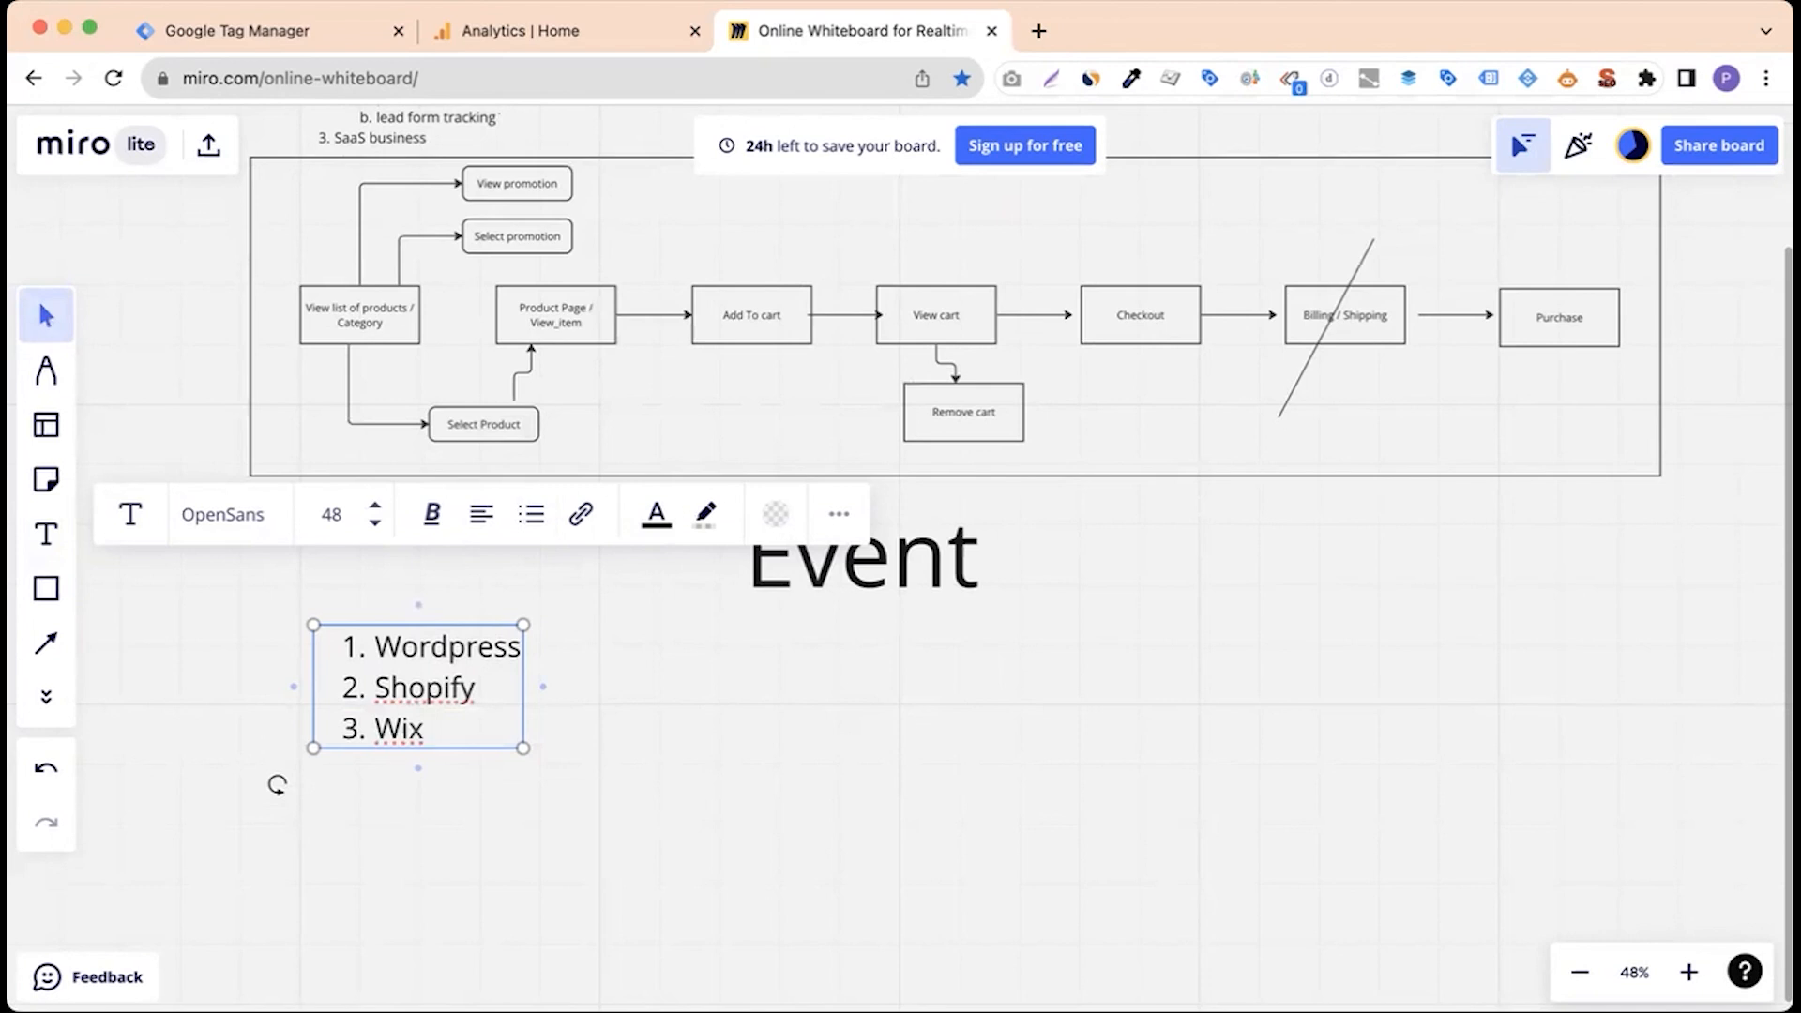
{"action": "key", "text": "Return"}
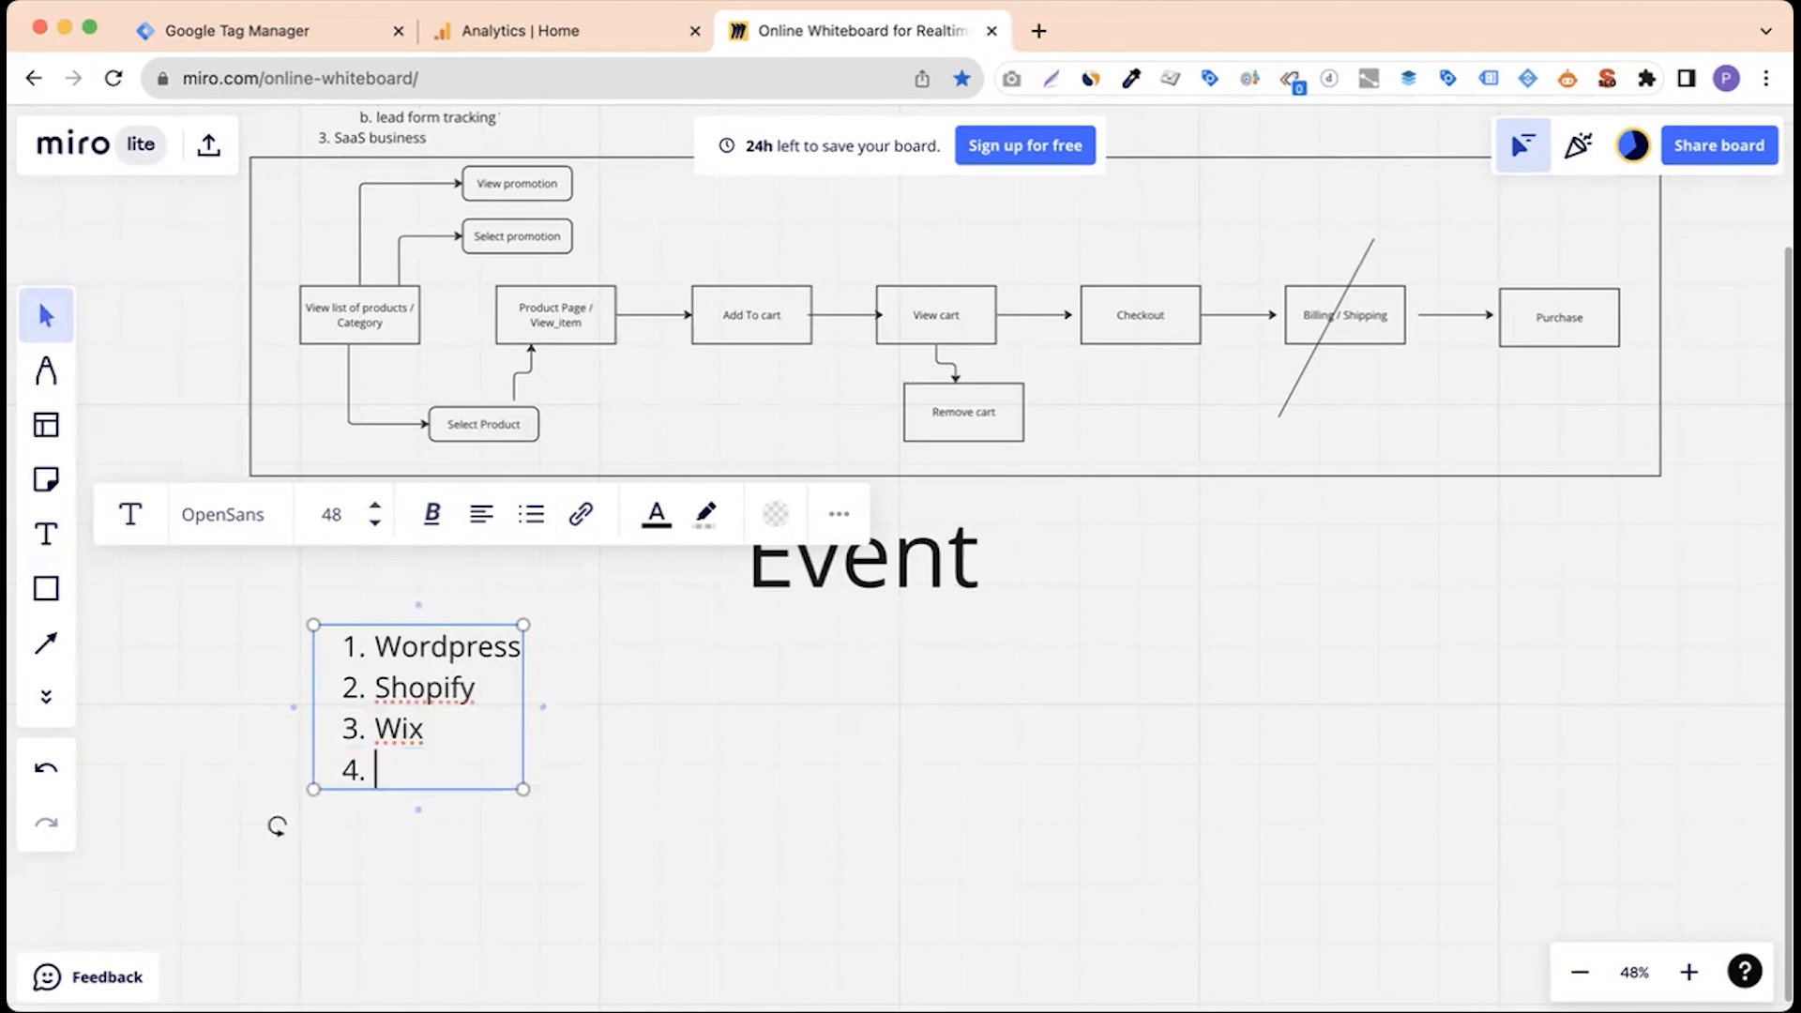
{"action": "type", "text": "Clickfunnel"}
{"action": "key", "text": "Return"}
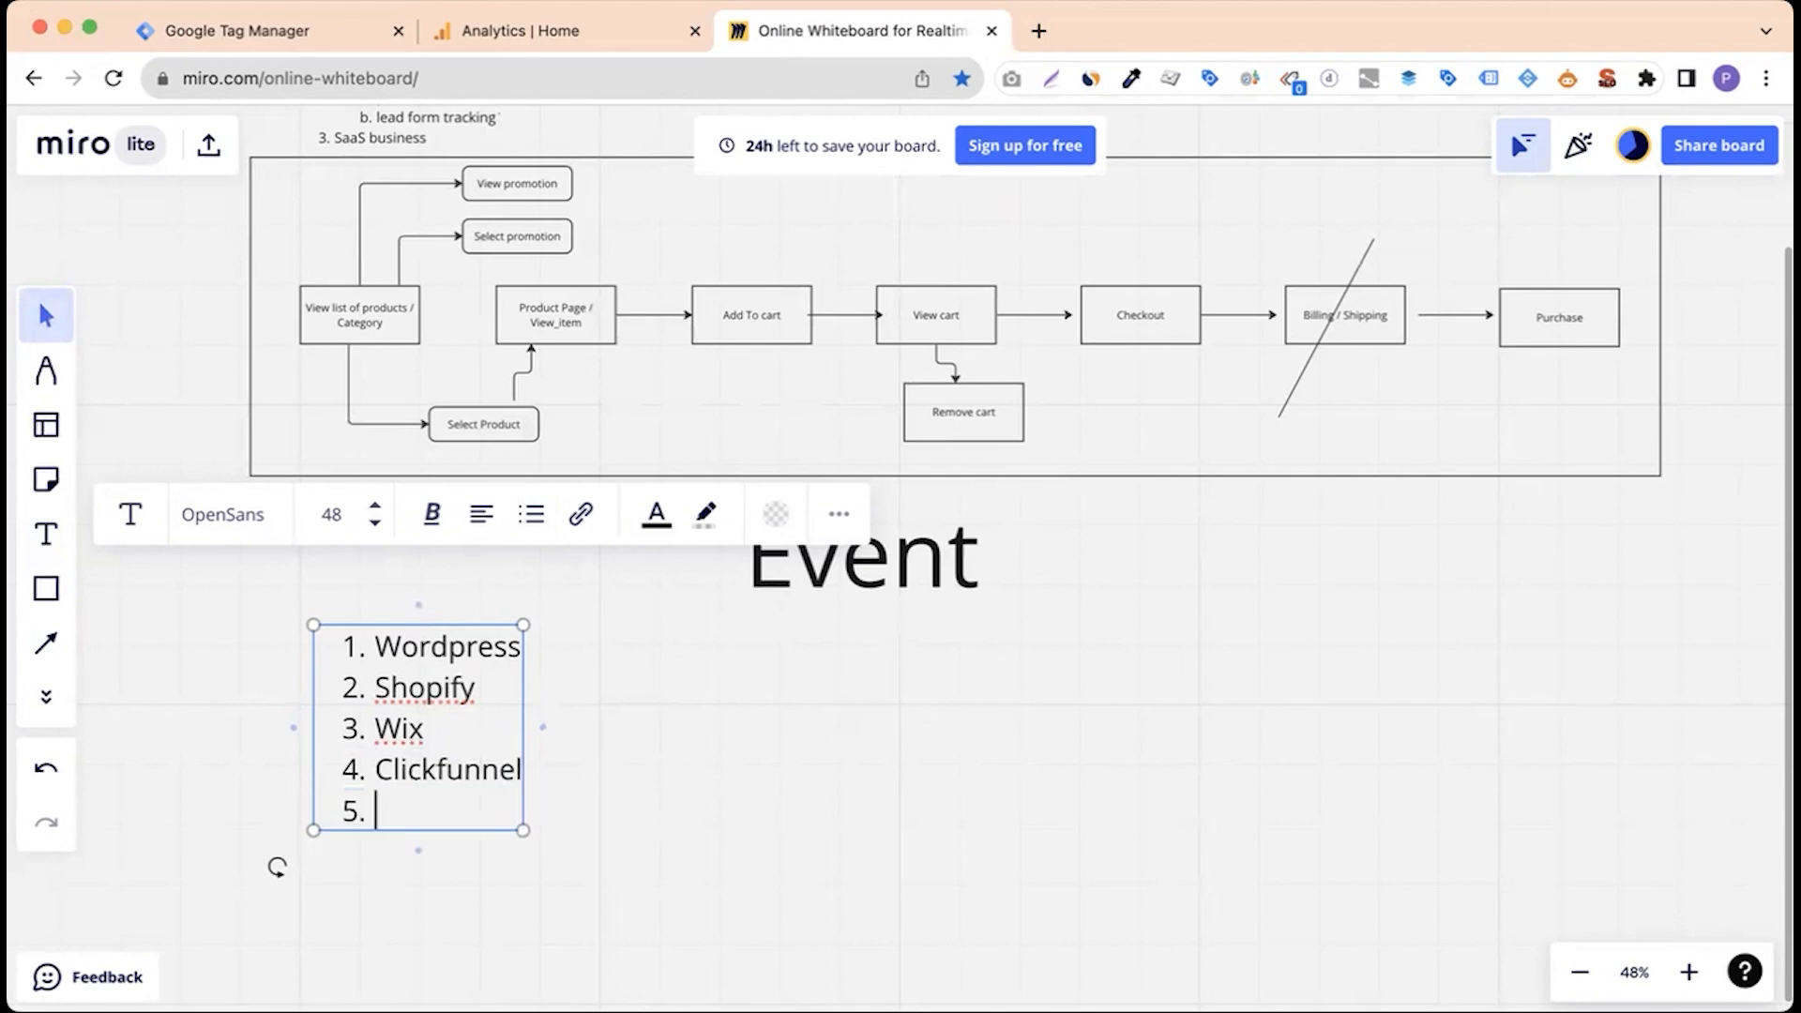
Add "Custom" as item 5 with the indented sub-items "Php" and "Laravel".
{"action": "type", "text": "Custom"}
{"action": "key", "text": "Return"}
{"action": "key", "text": "Tab"}
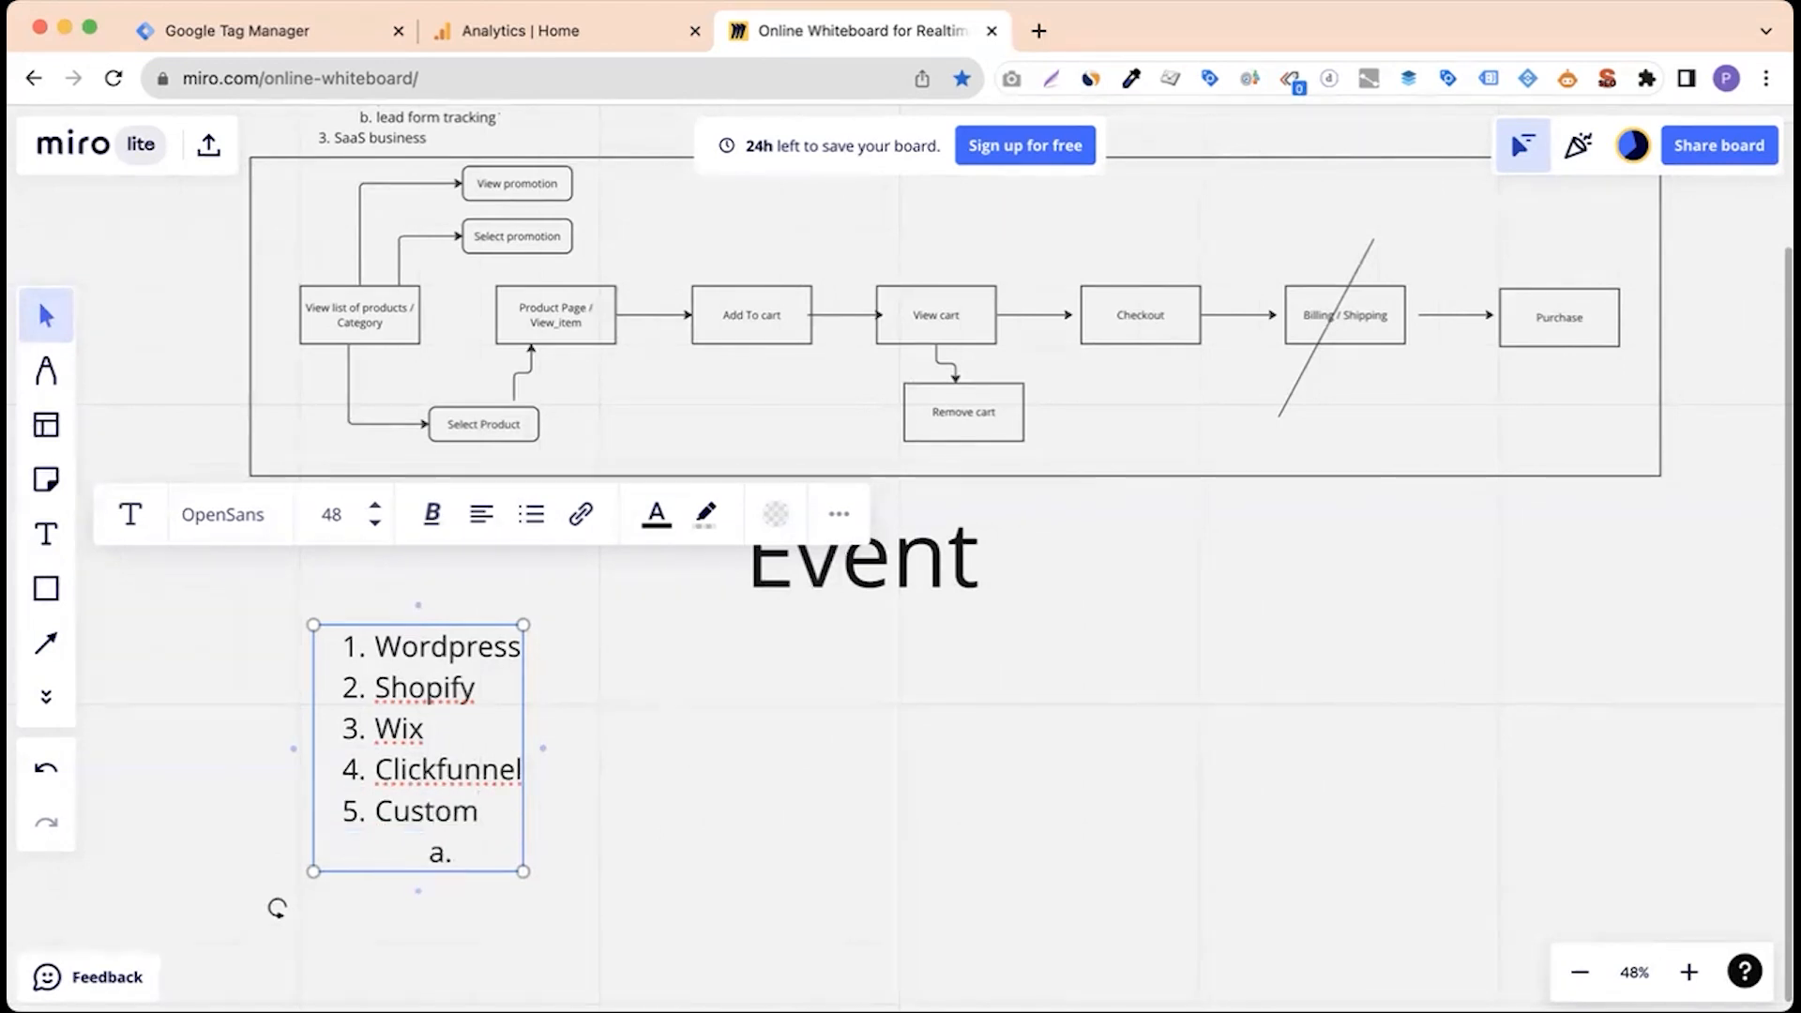
{"action": "scroll", "coordinate": [394, 652], "scroll_direction": "down", "scroll_amount": 3}
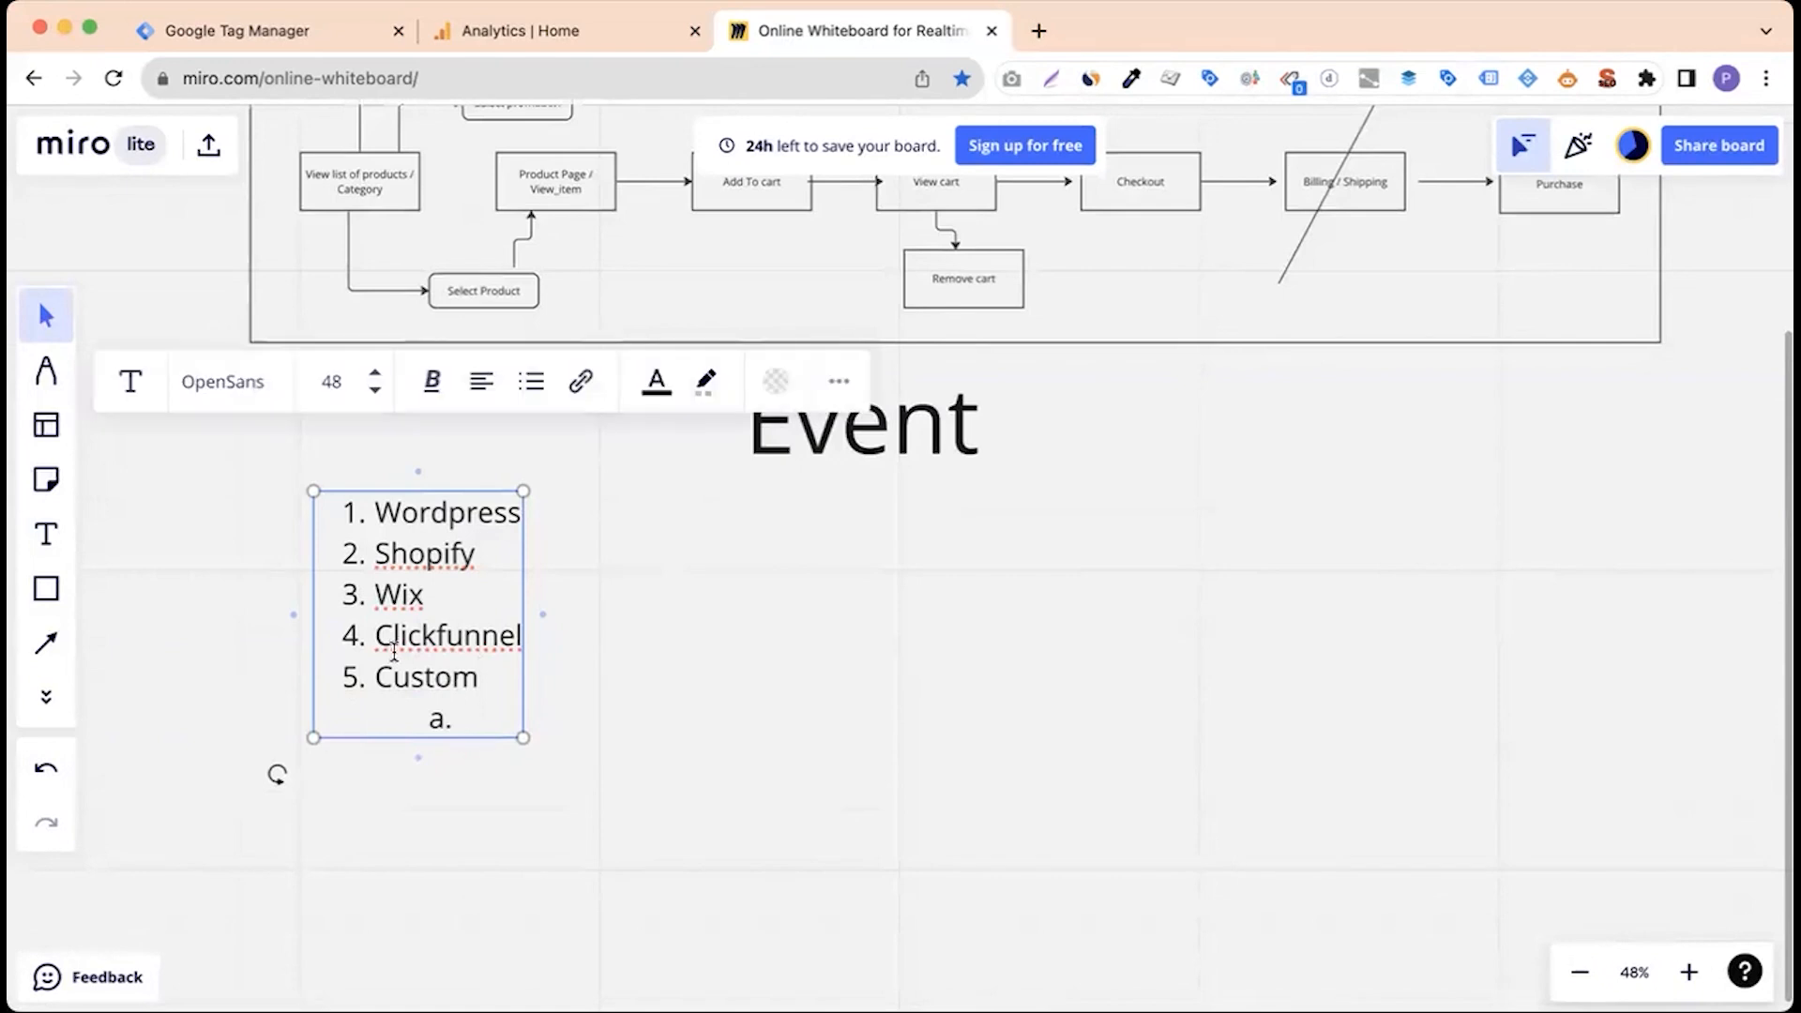
{"action": "type", "text": "Php"}
{"action": "key", "text": "Return"}
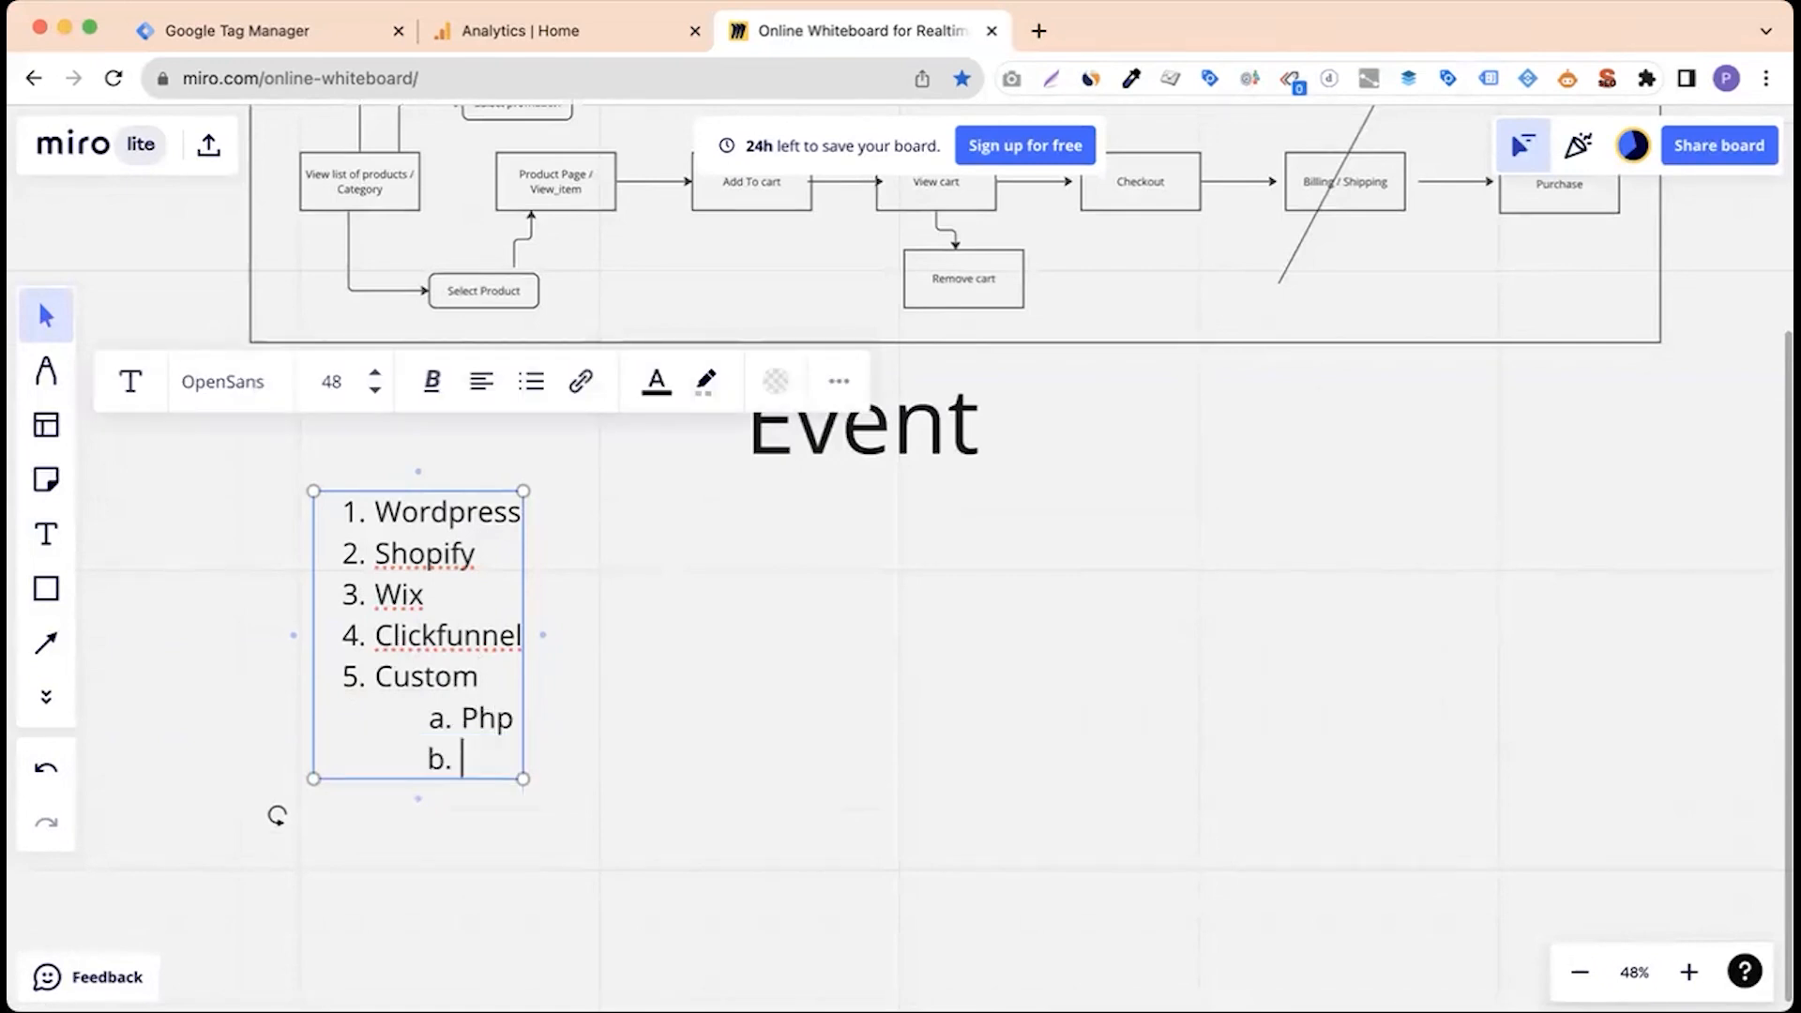
{"action": "type", "text": "Laravel"}
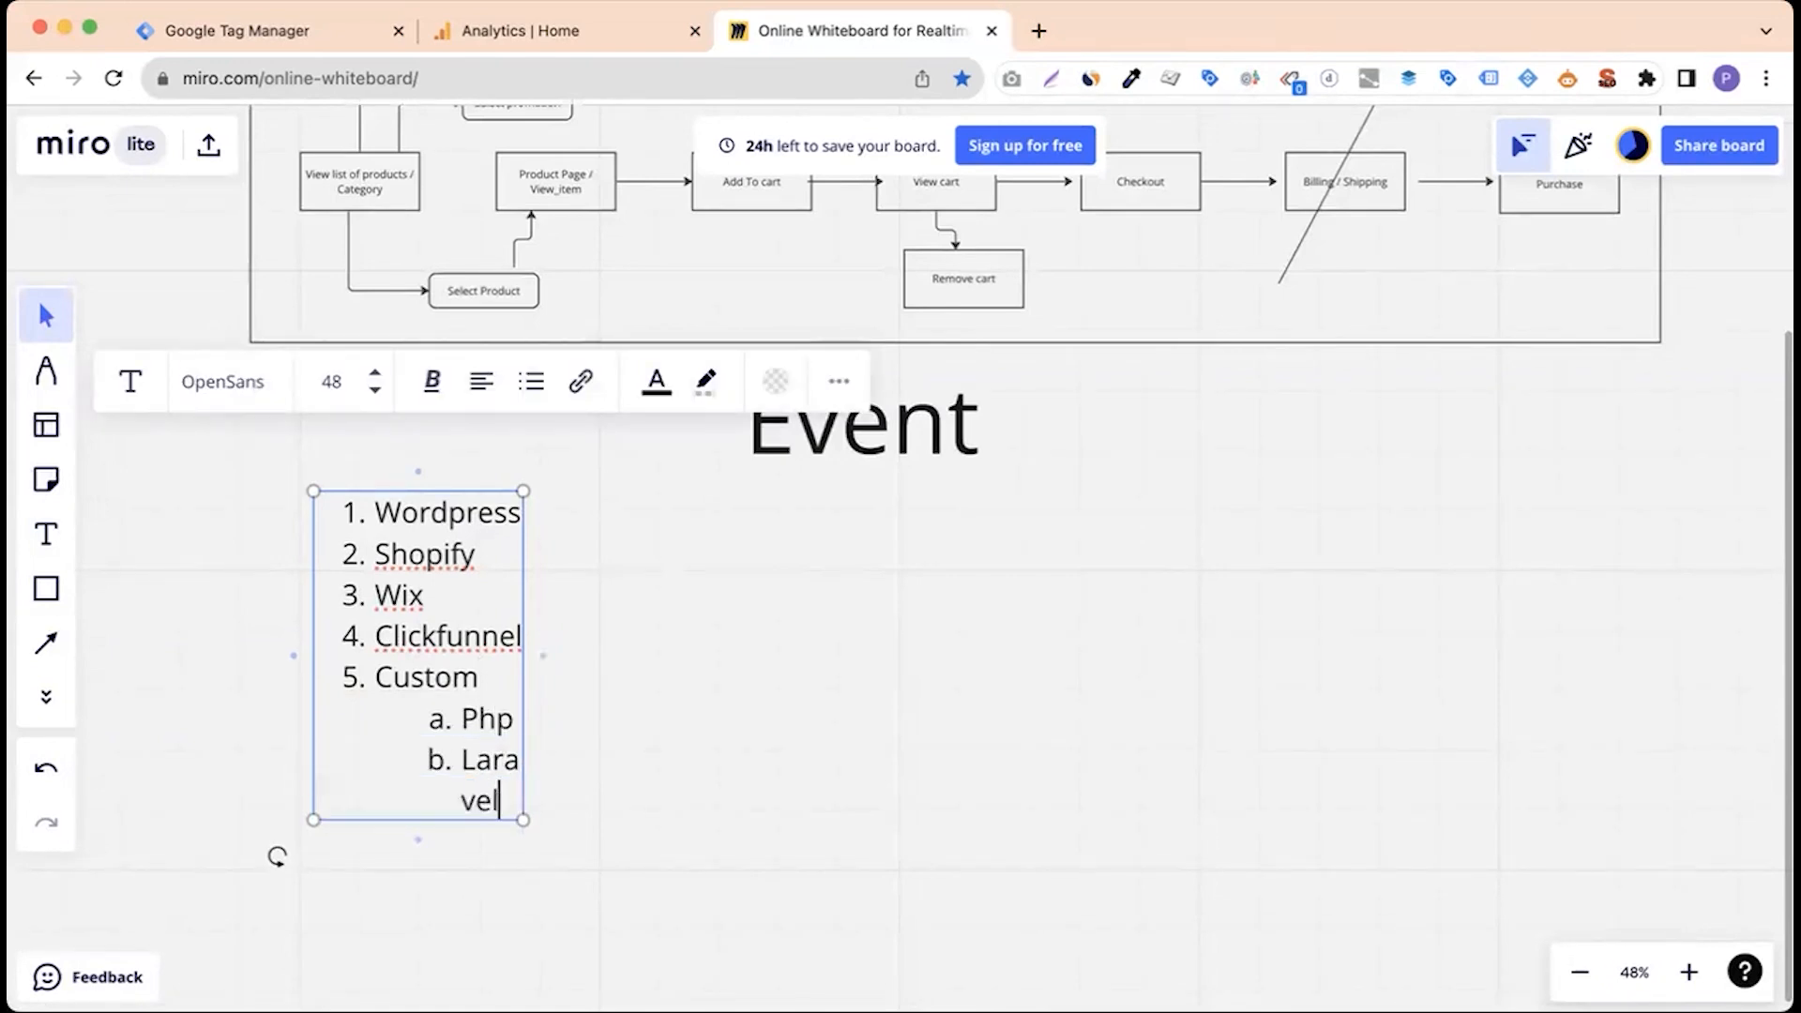
Widen the list's text box so "Laravel" fits on one line and add "Python" as the third sub-item.
{"action": "left_click", "coordinate": [568, 727]}
{"action": "left_click", "coordinate": [500, 691]}
{"action": "left_click_drag", "start_coordinate": [520, 668], "coordinate": [677, 667]}
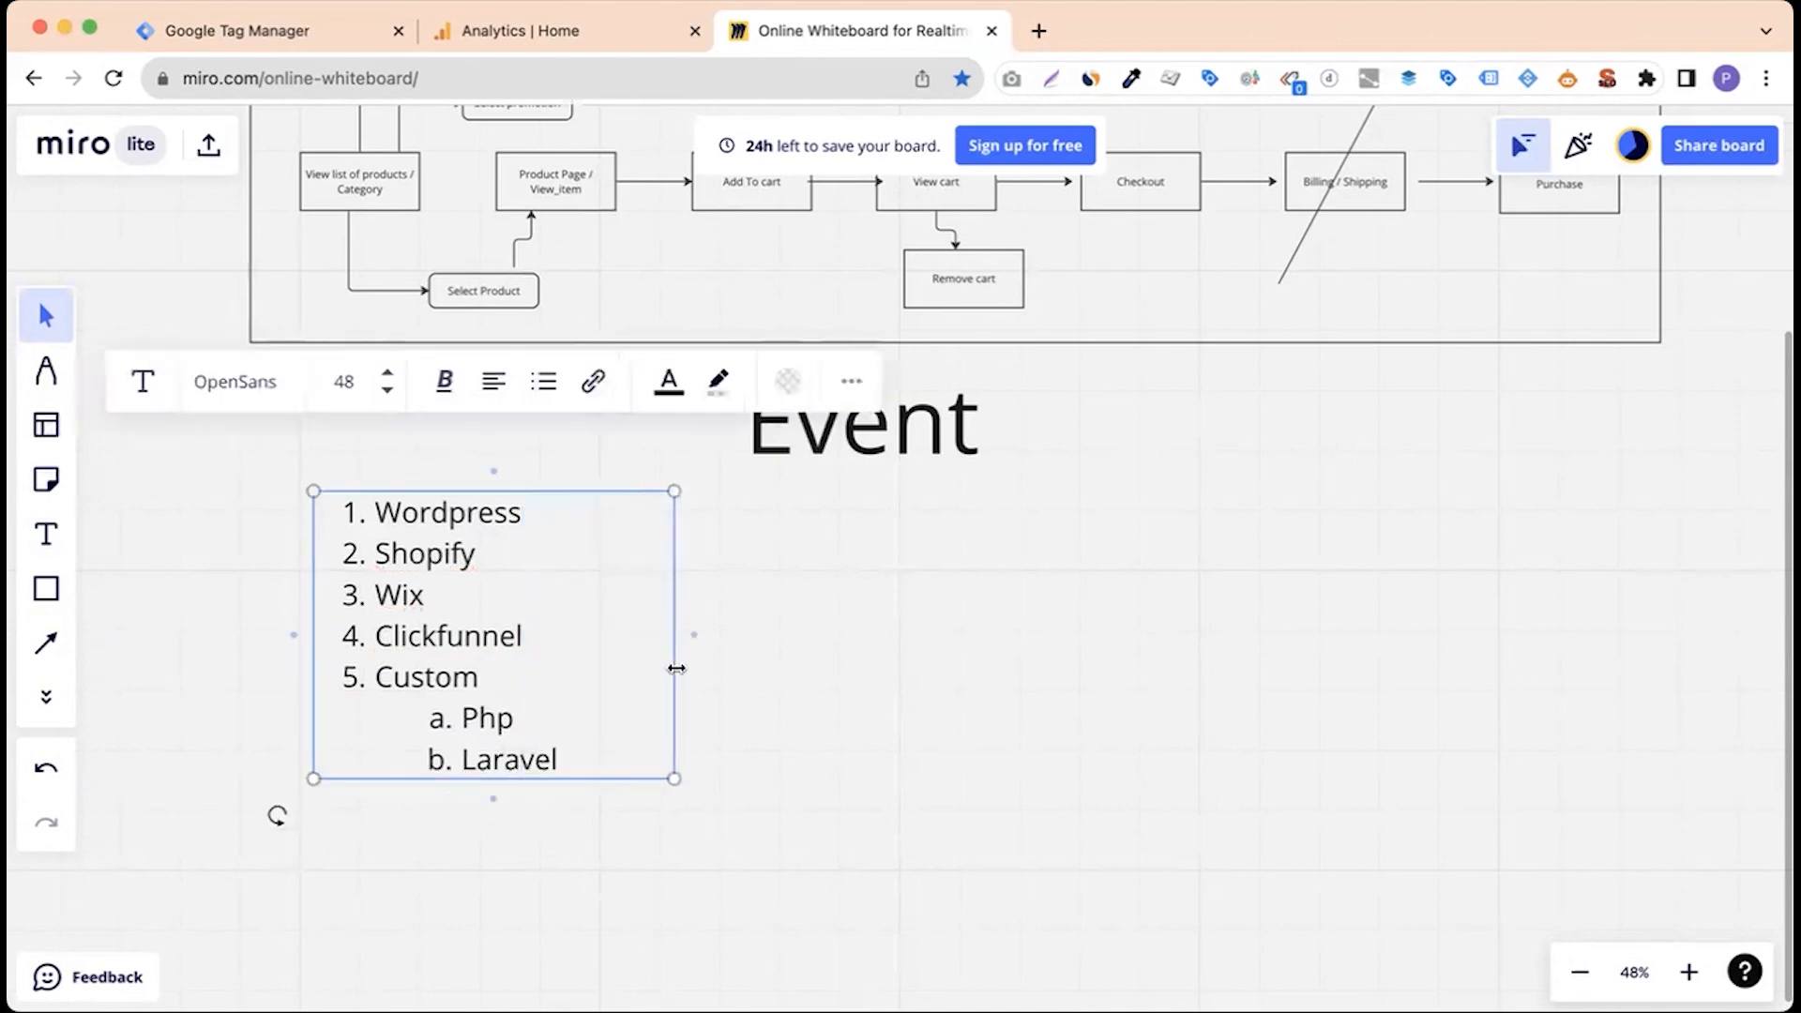
{"action": "left_click", "coordinate": [562, 760]}
{"action": "key", "text": "Return"}
{"action": "type", "text": "Python"}
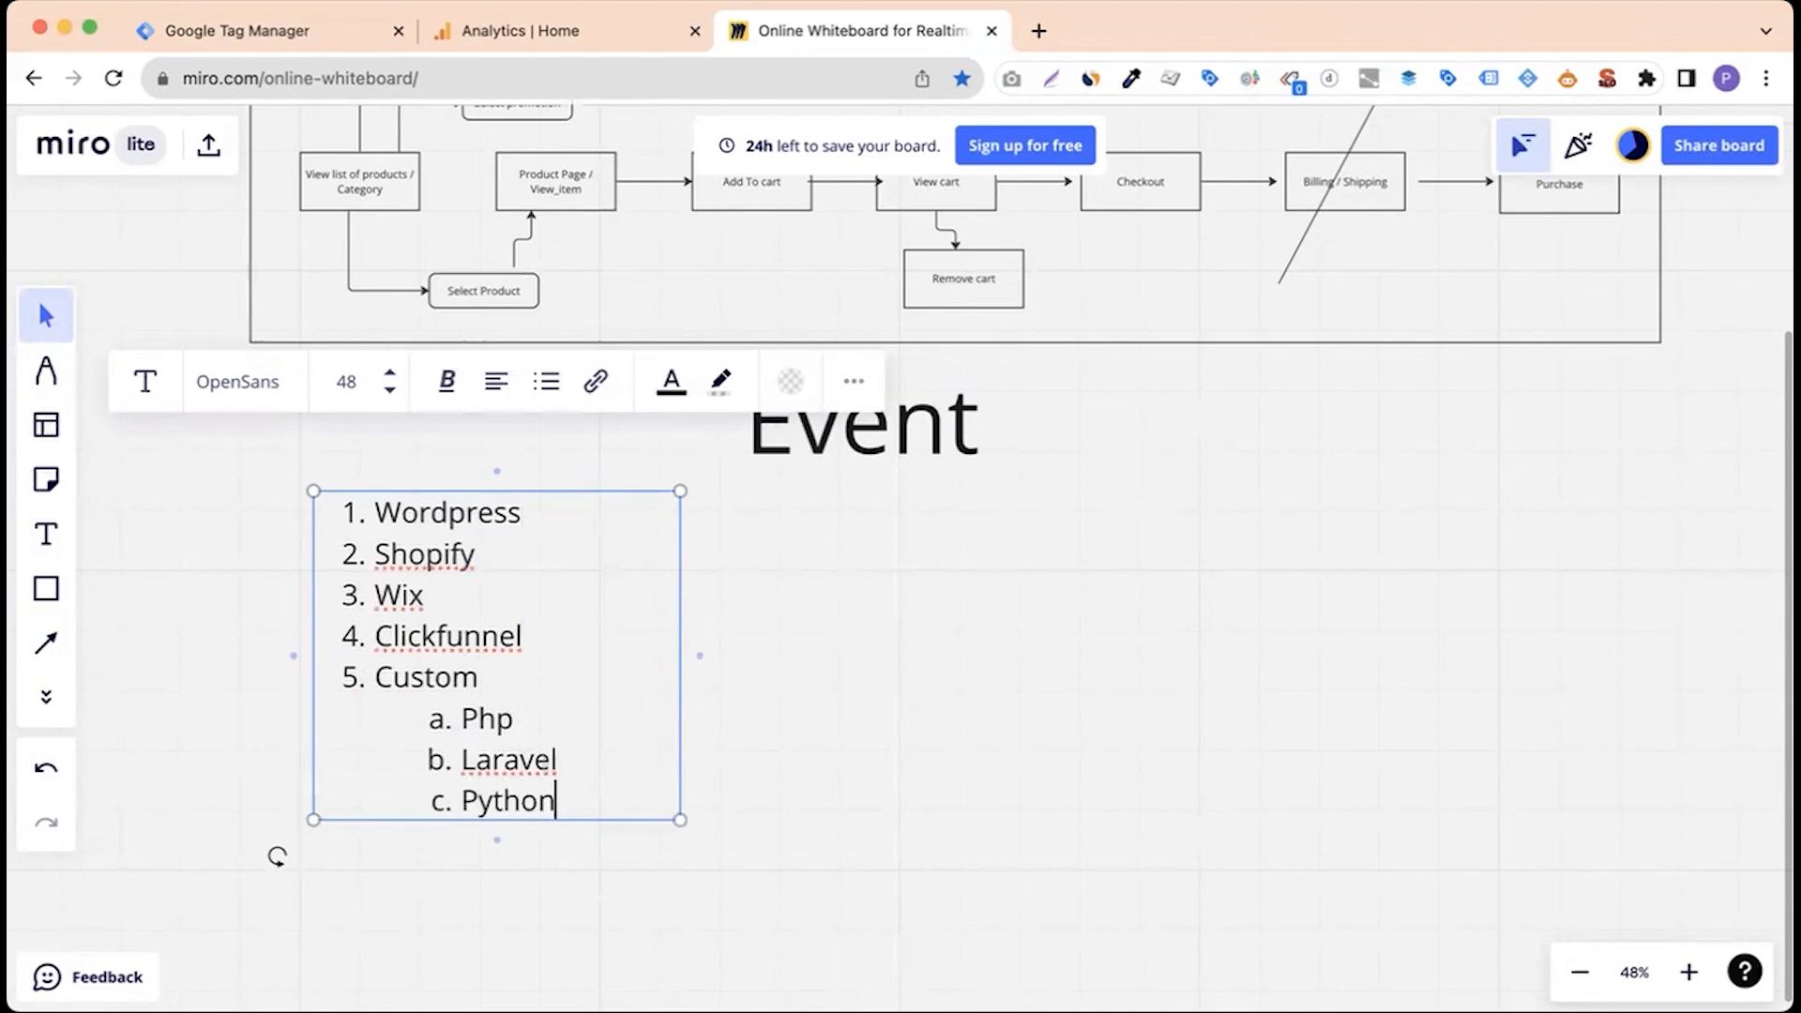
Return to the main list level and add "Magento" as item 6 and "Bigcommerce" as item 7.
{"action": "key", "text": "Return"}
{"action": "key", "text": "BackSpace"}
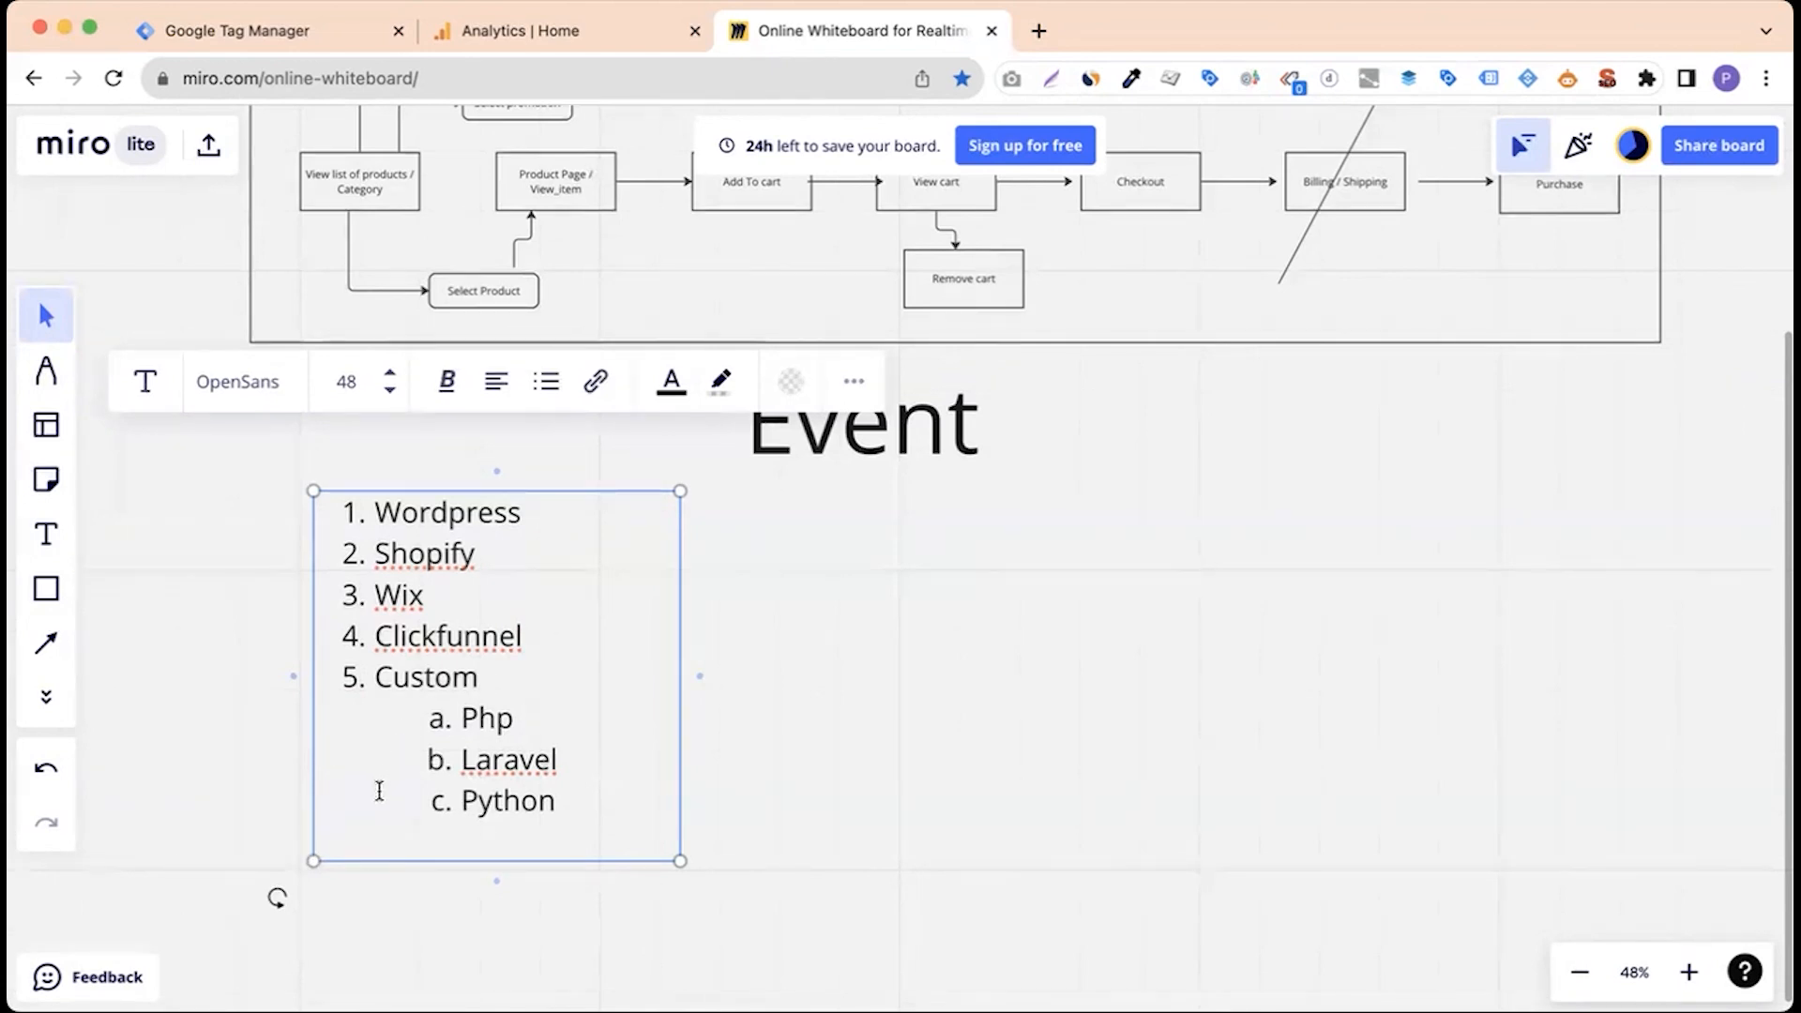
{"action": "type", "text": "6. Magento"}
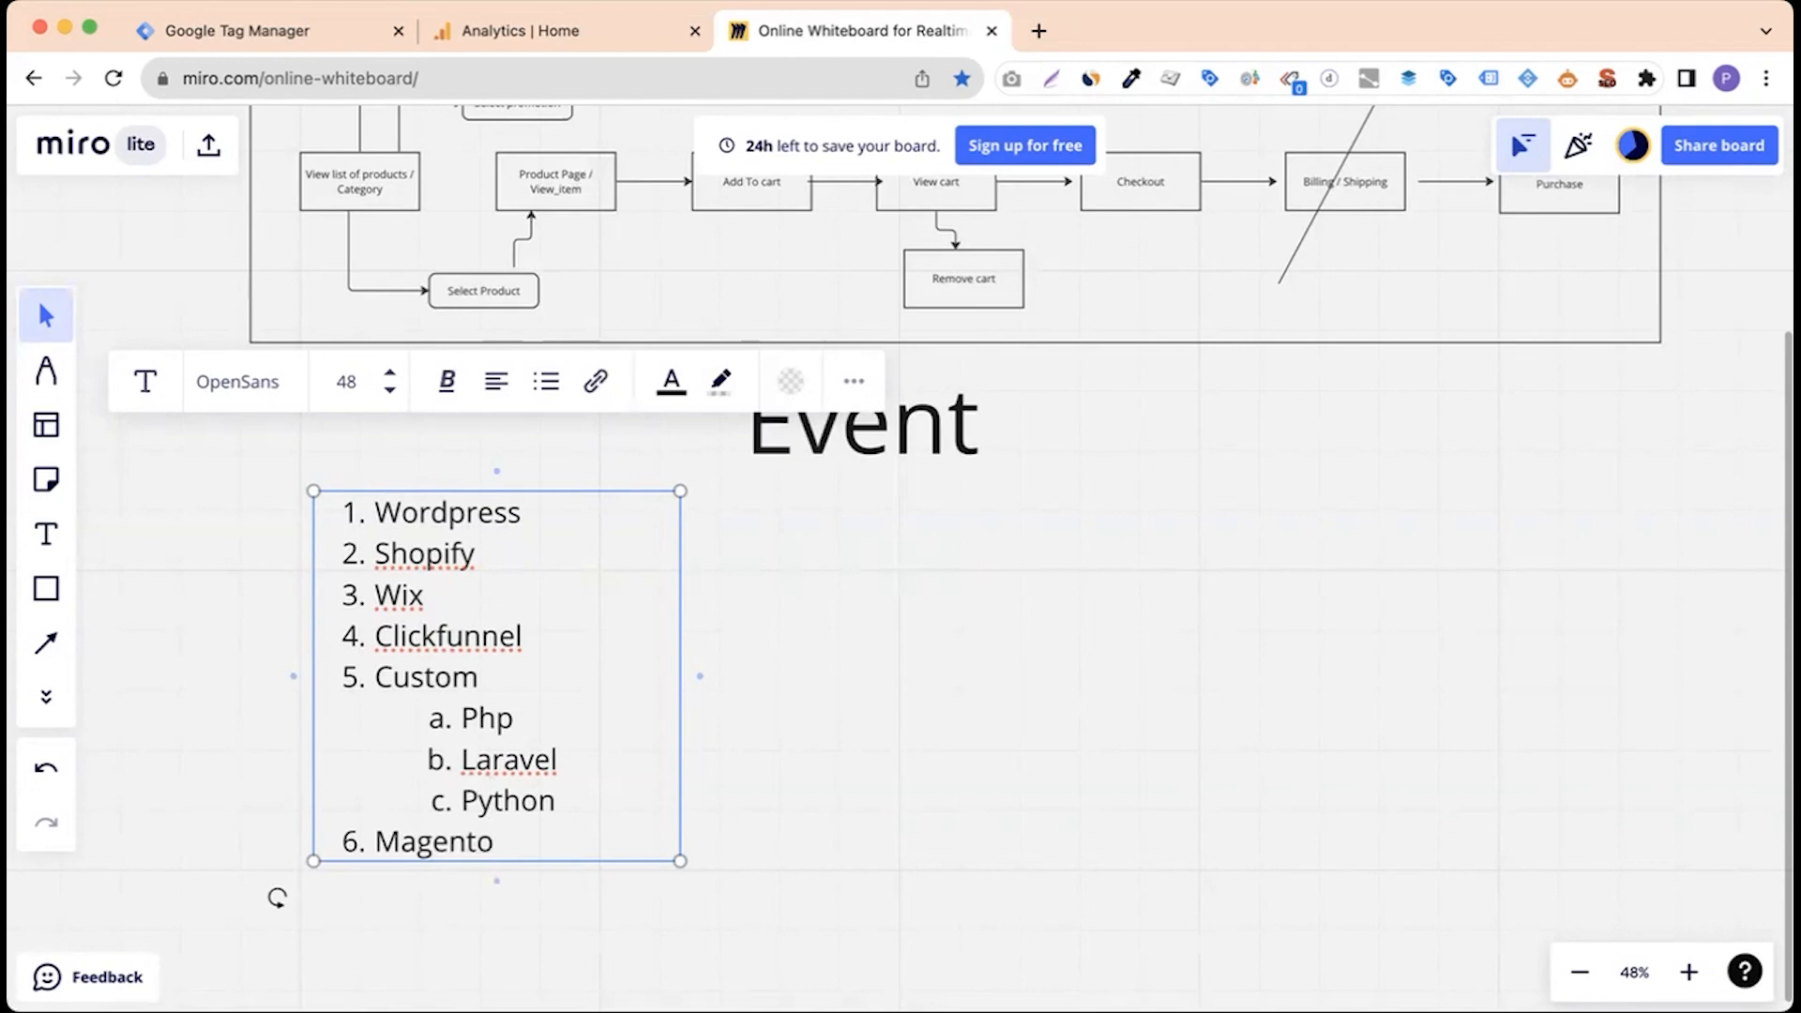
{"action": "key", "text": "Return"}
{"action": "type", "text": "B"}
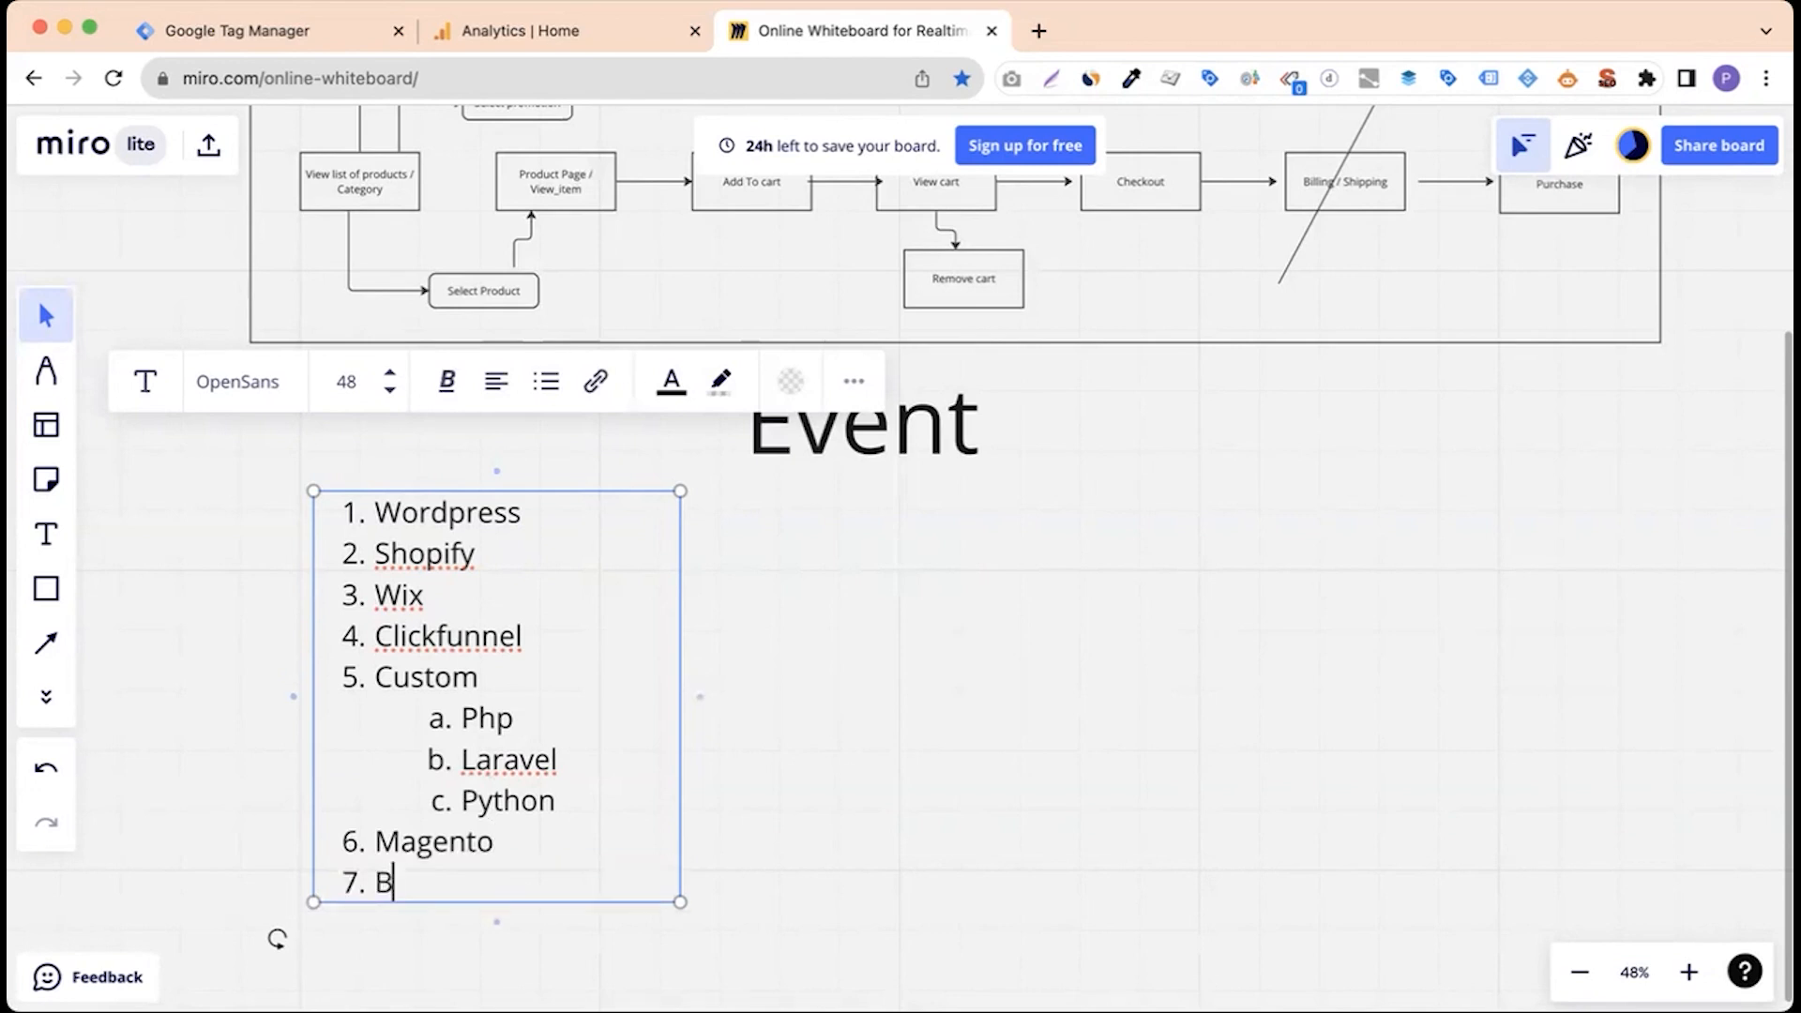
{"action": "type", "text": "igcommerce"}
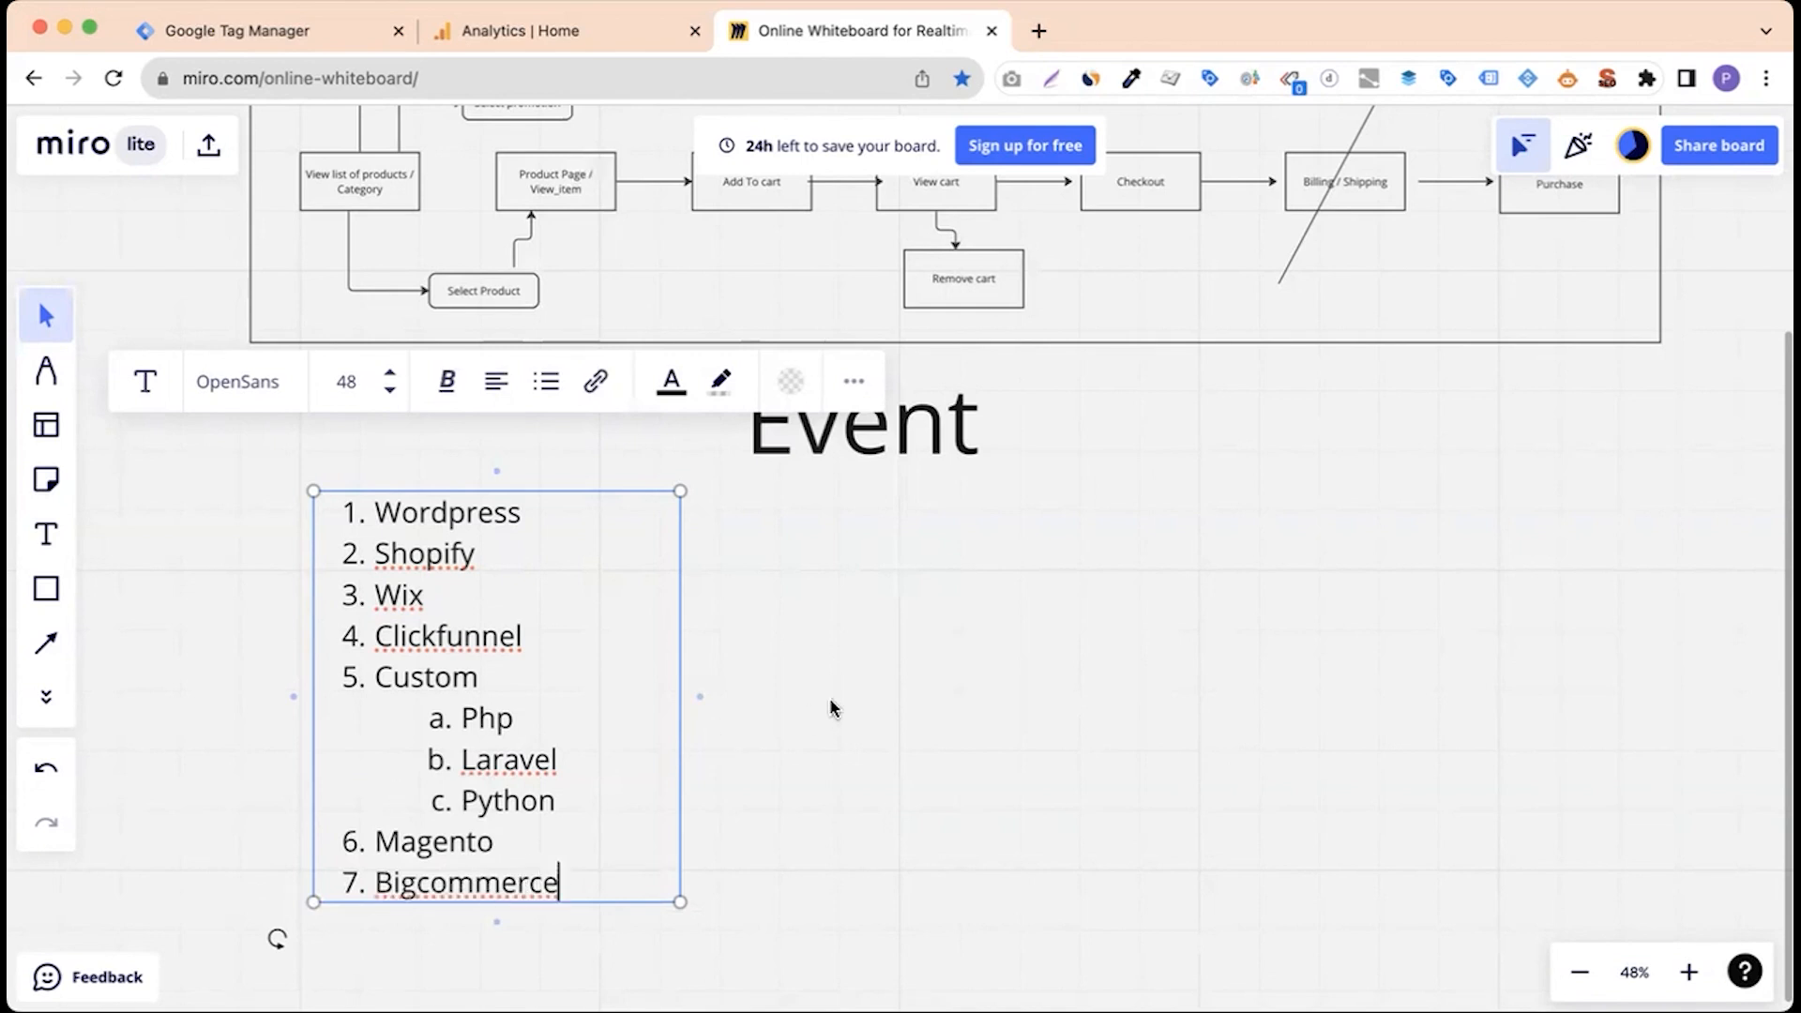
{"action": "left_click", "coordinate": [731, 717]}
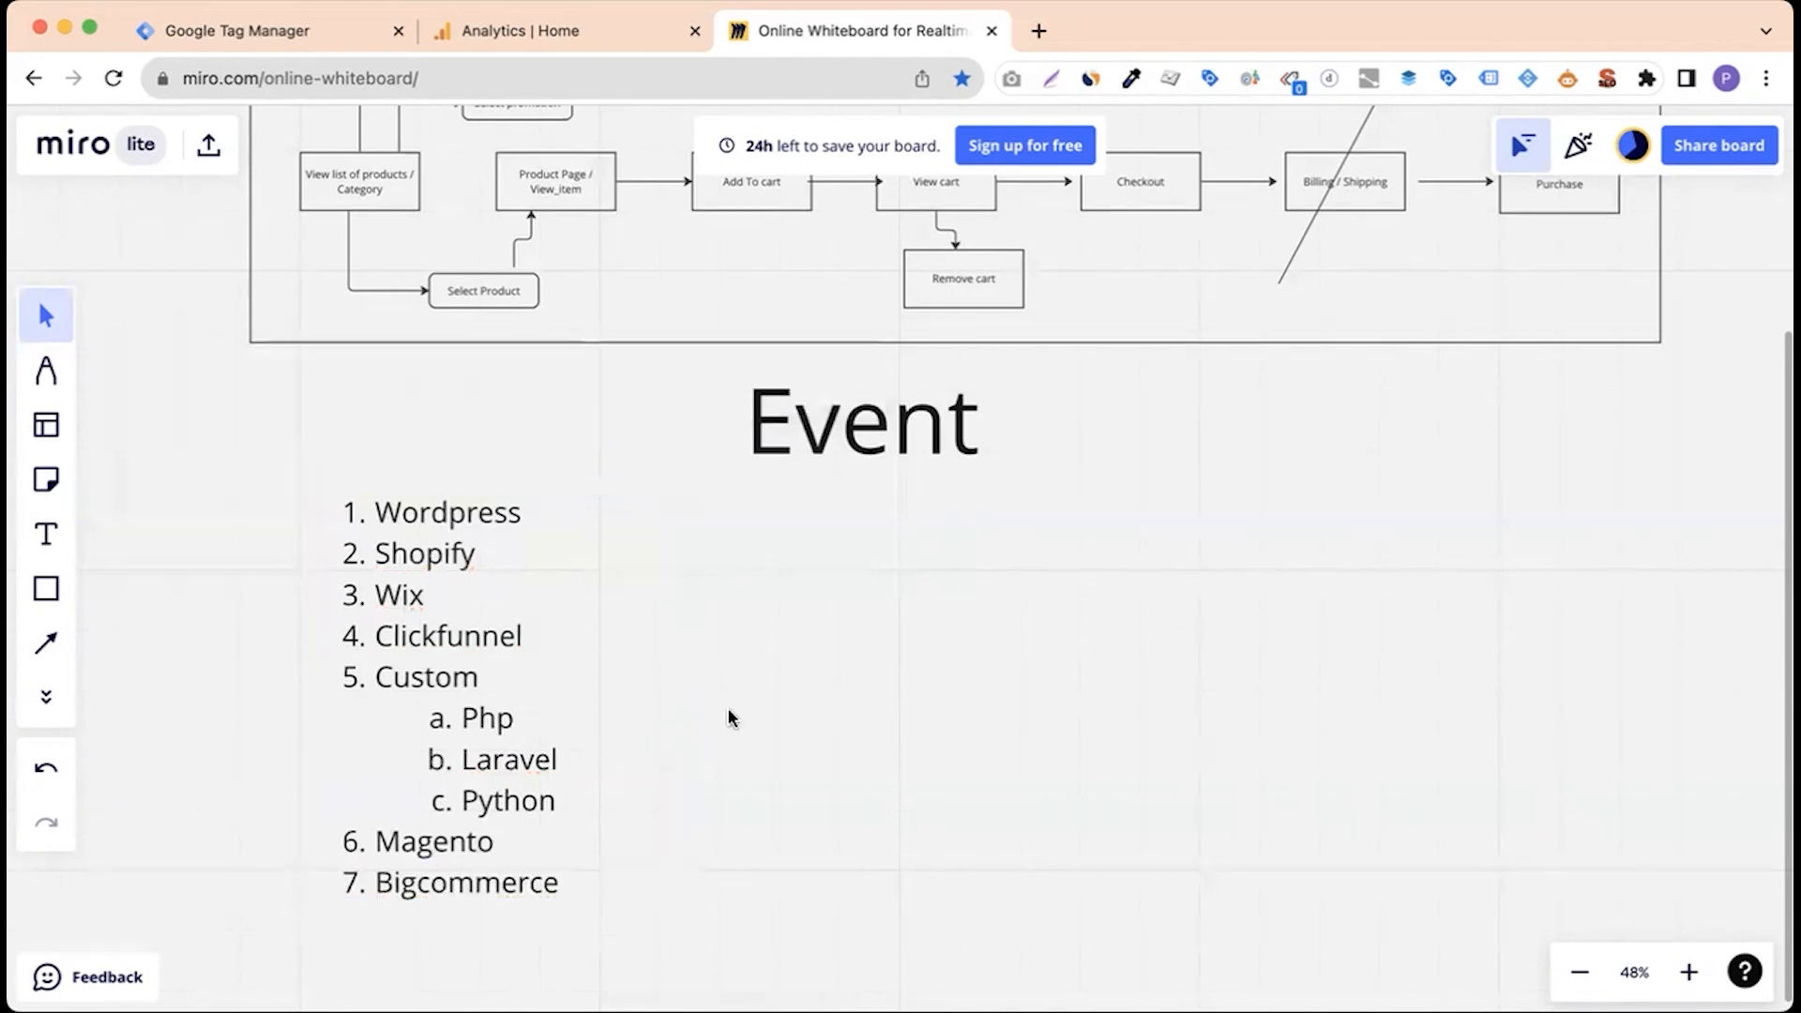
Go through the platform list, highlighting Wordpress and Shopify, Php and Laravel, Clickfunnel, and Magento and Bigcommerce in turn.
{"action": "left_click", "coordinate": [498, 724]}
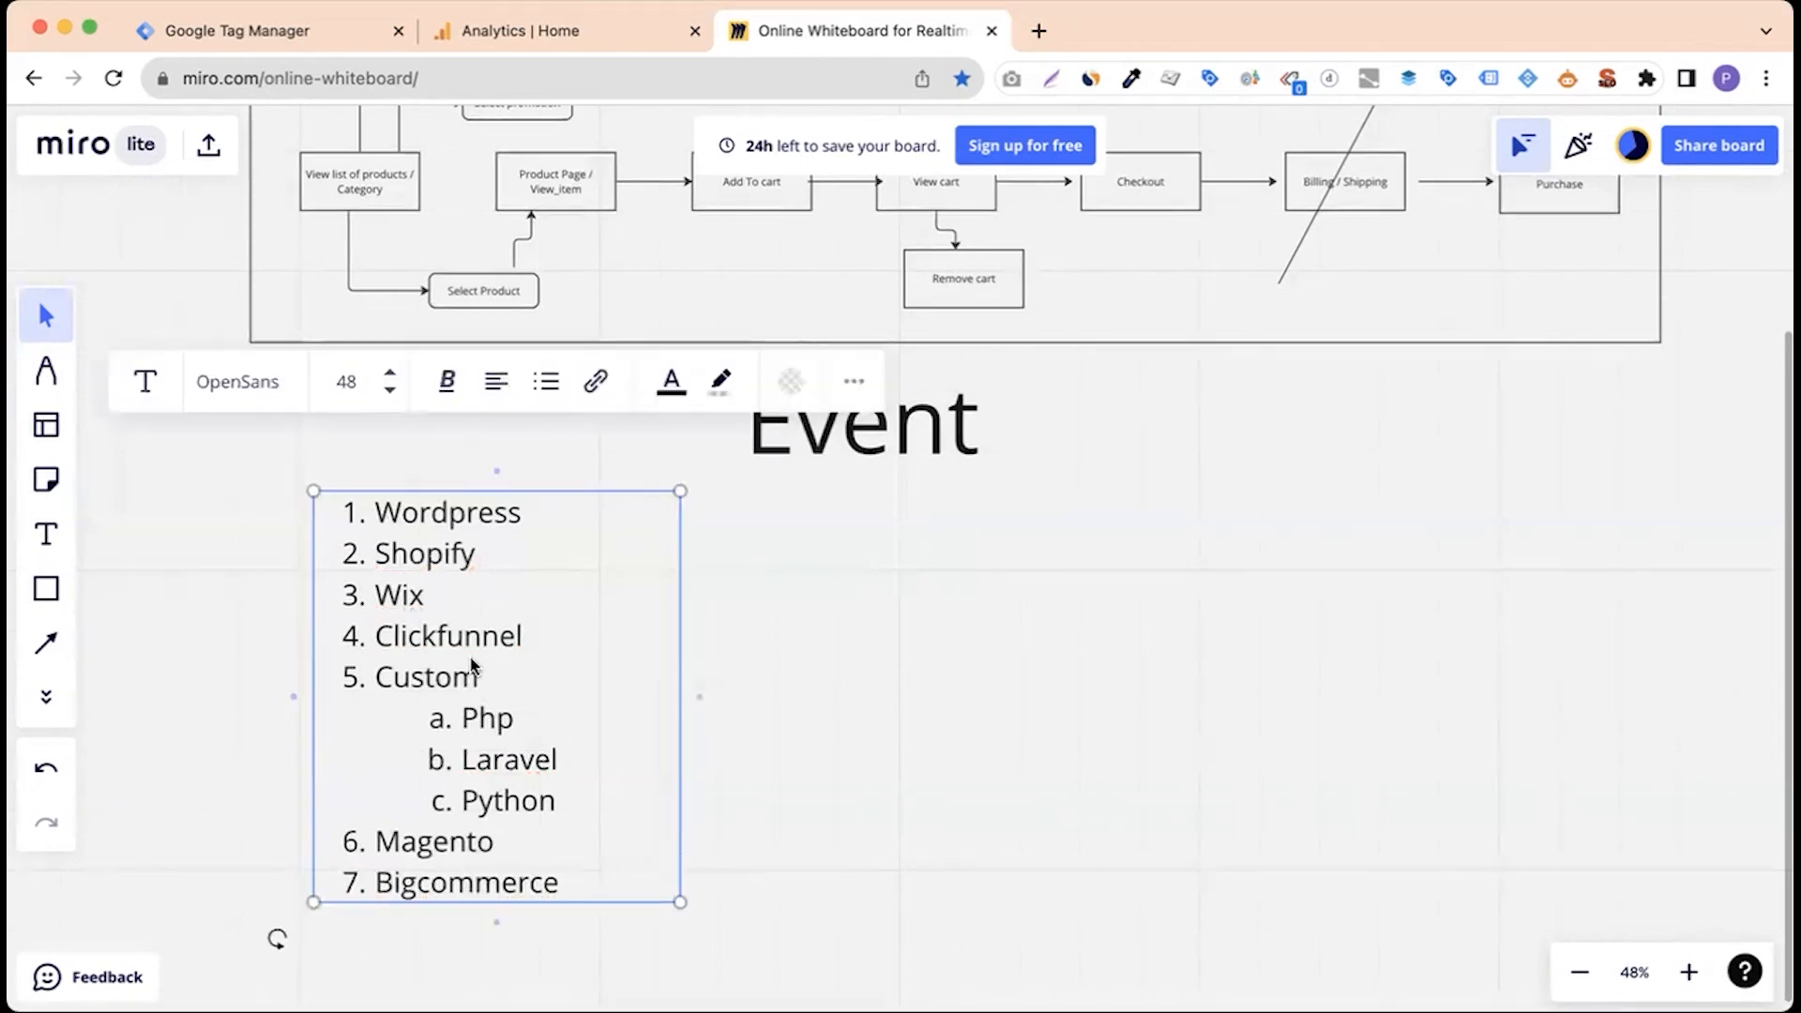
{"action": "left_click", "coordinate": [483, 560]}
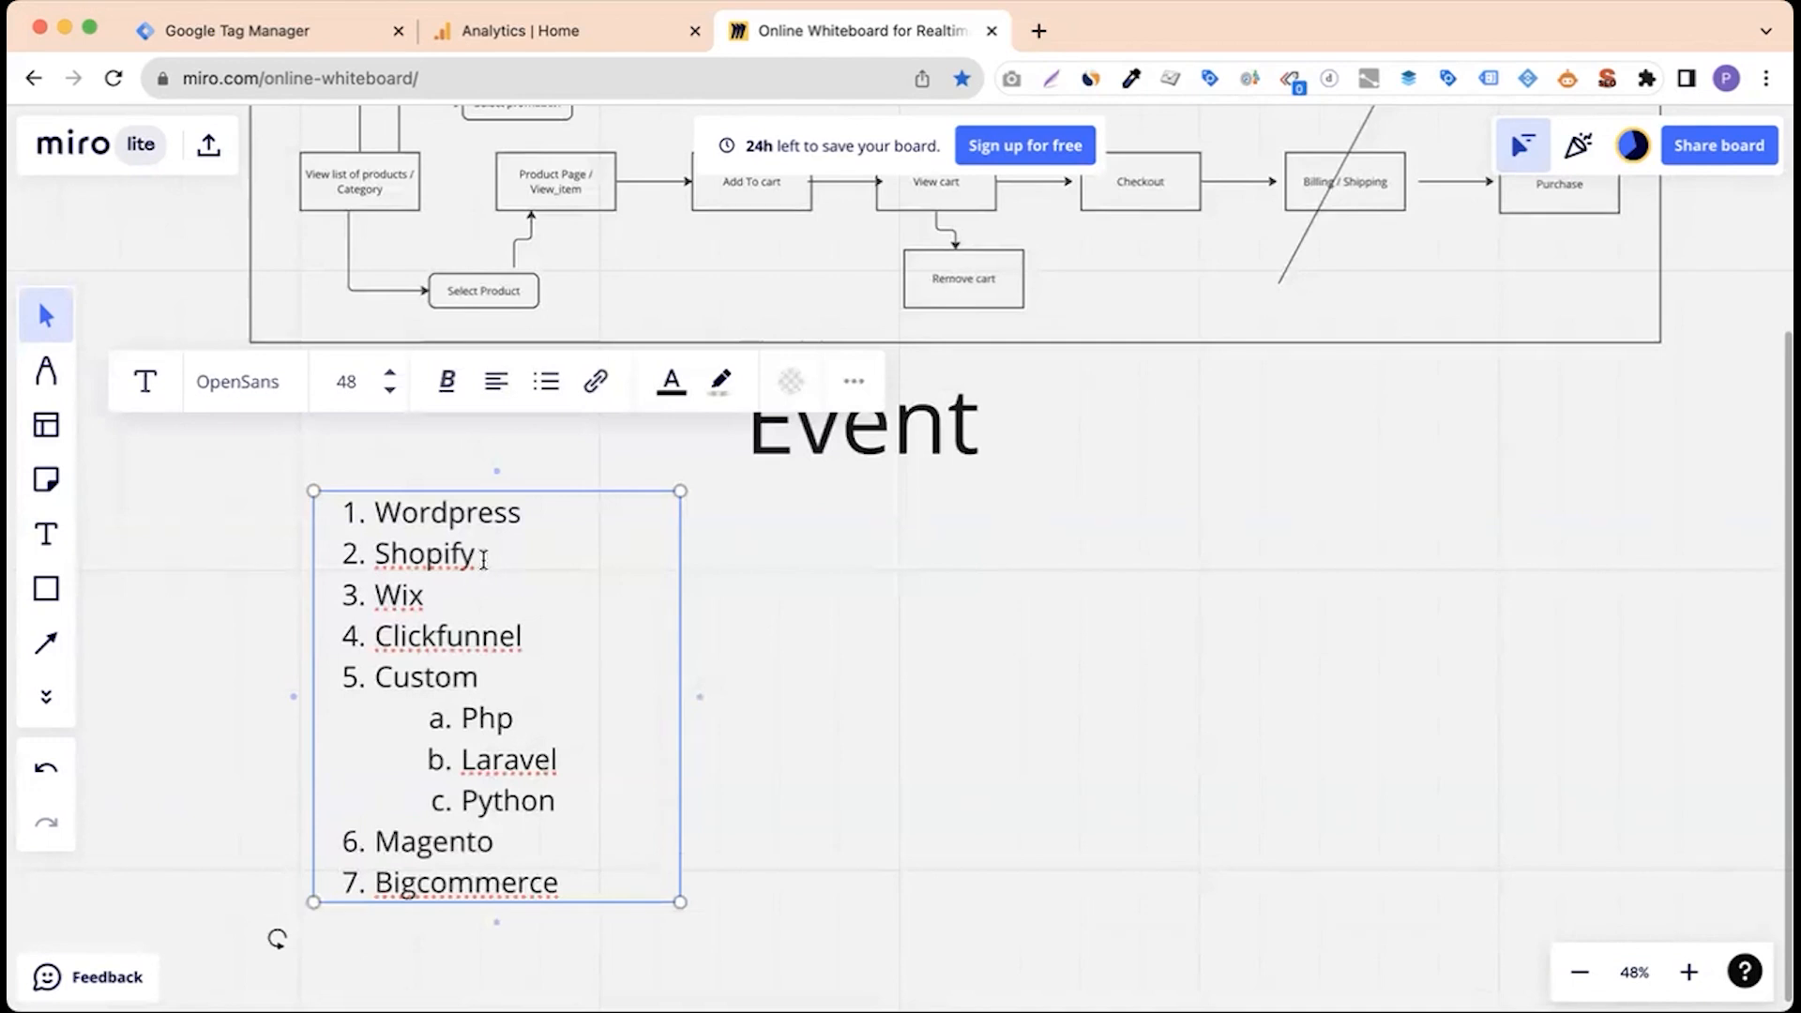
{"action": "left_click_drag", "start_coordinate": [483, 560], "coordinate": [335, 525]}
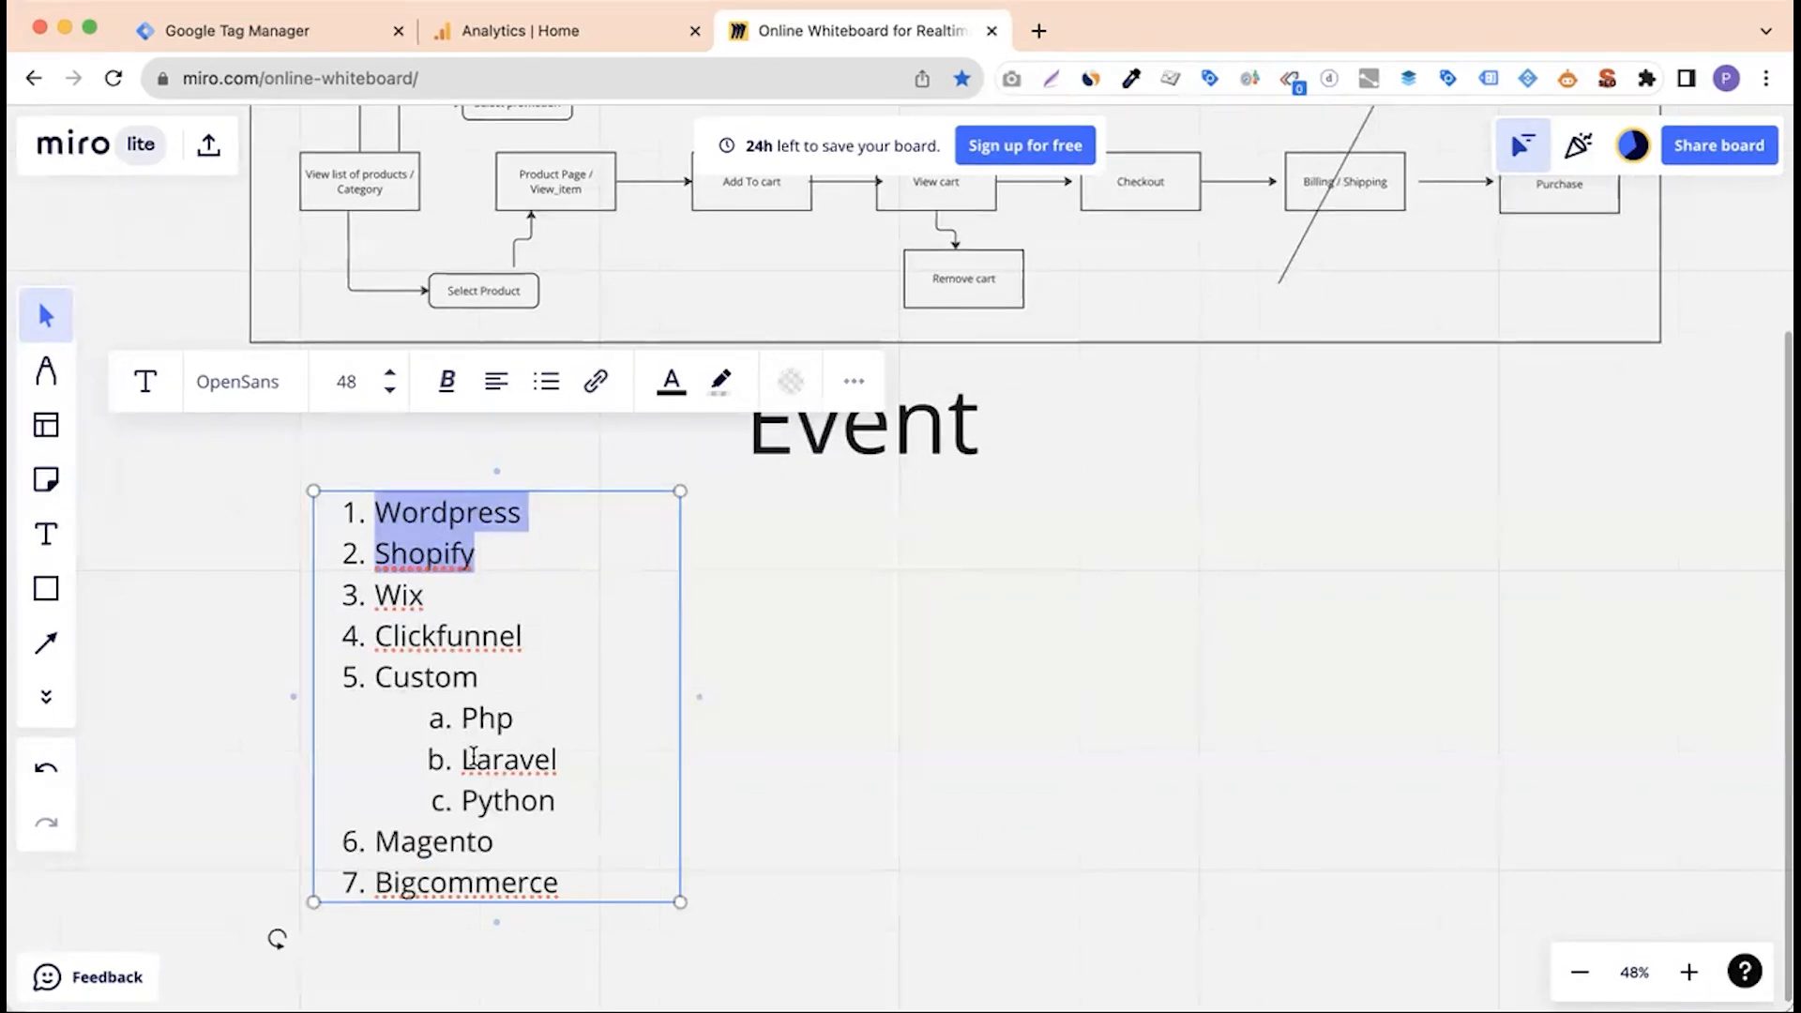
{"action": "left_click_drag", "start_coordinate": [460, 719], "coordinate": [582, 756]}
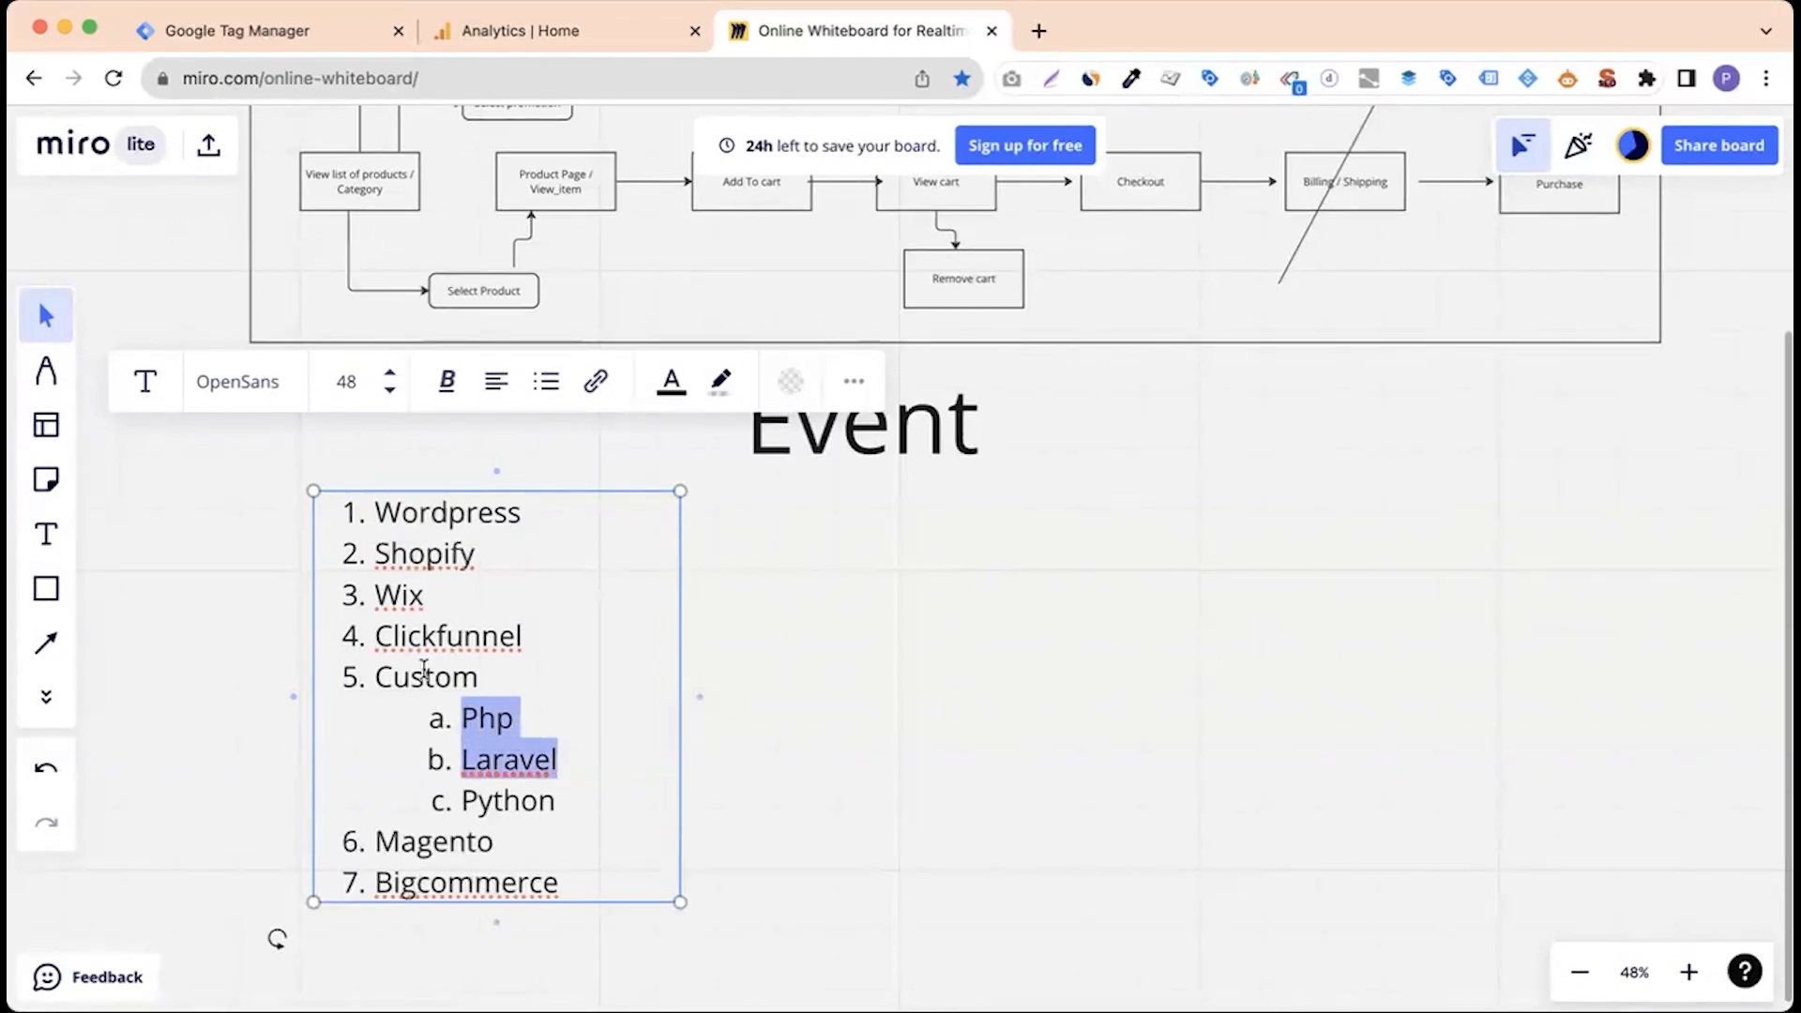
{"action": "double_click", "coordinate": [402, 640]}
{"action": "left_click_drag", "start_coordinate": [402, 842], "coordinate": [568, 893]}
{"action": "left_click", "coordinate": [854, 802]}
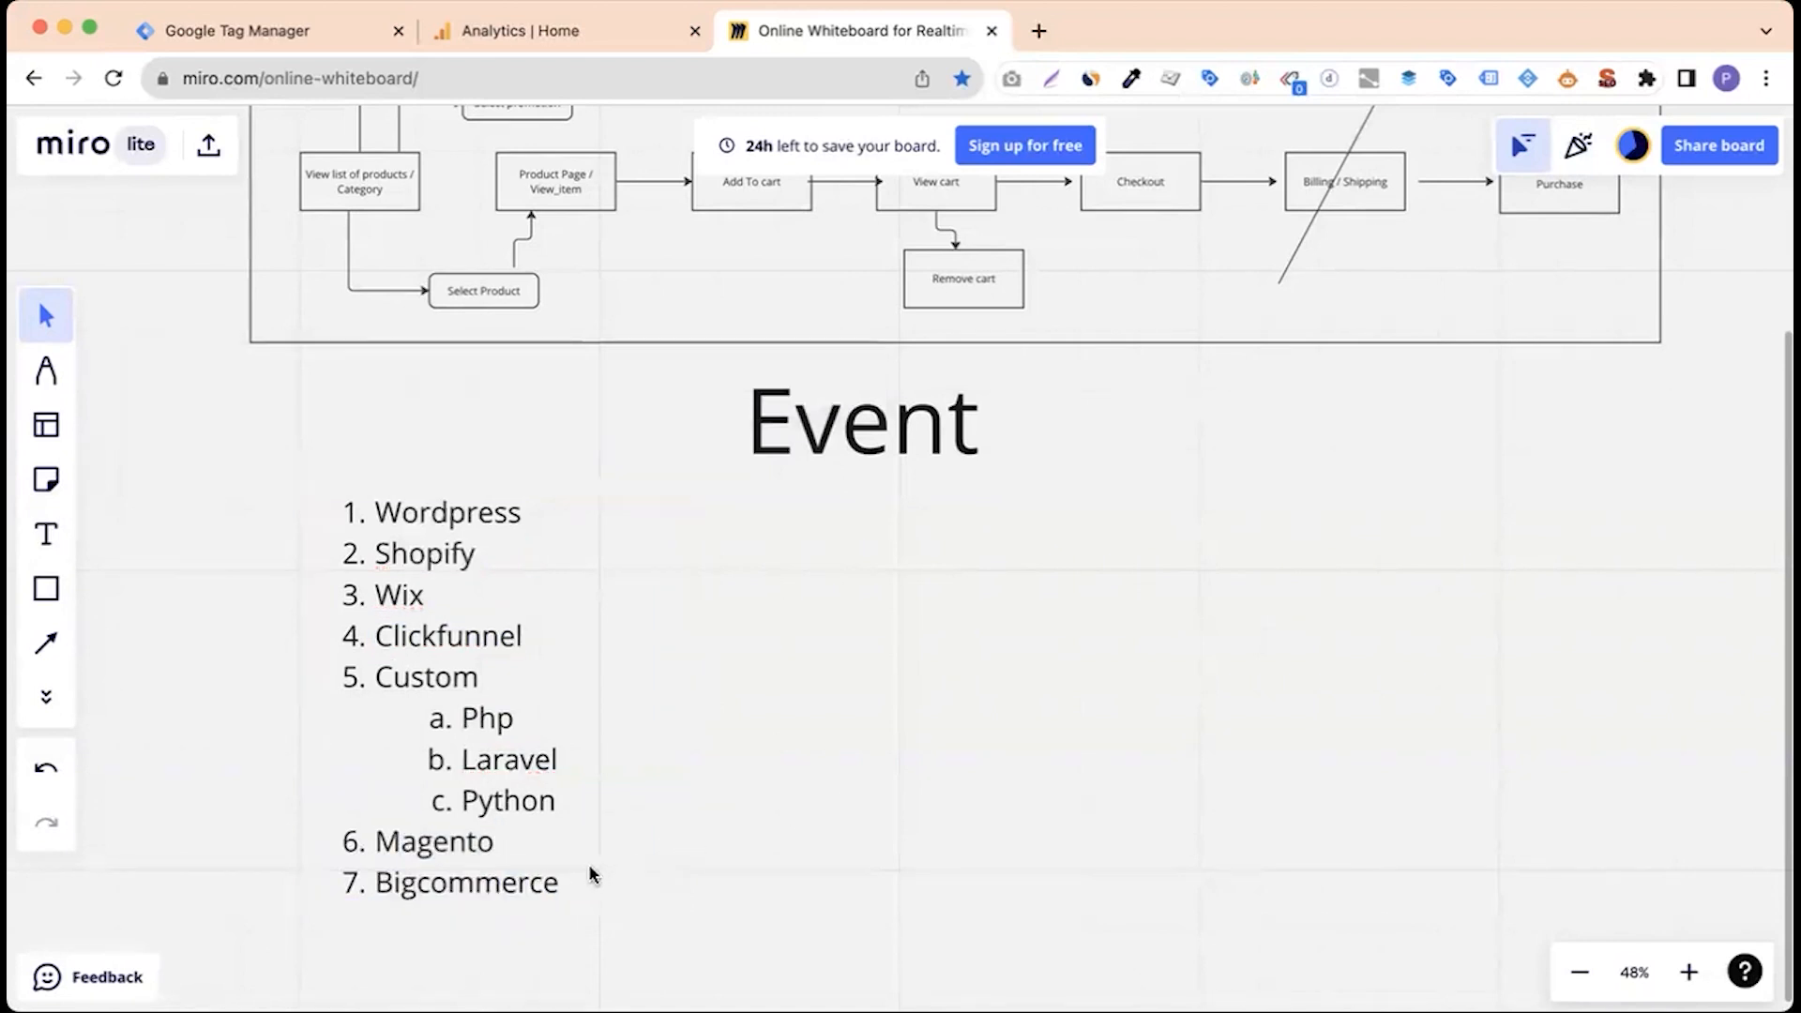
{"action": "left_click", "coordinate": [557, 883]}
{"action": "left_click", "coordinate": [538, 846]}
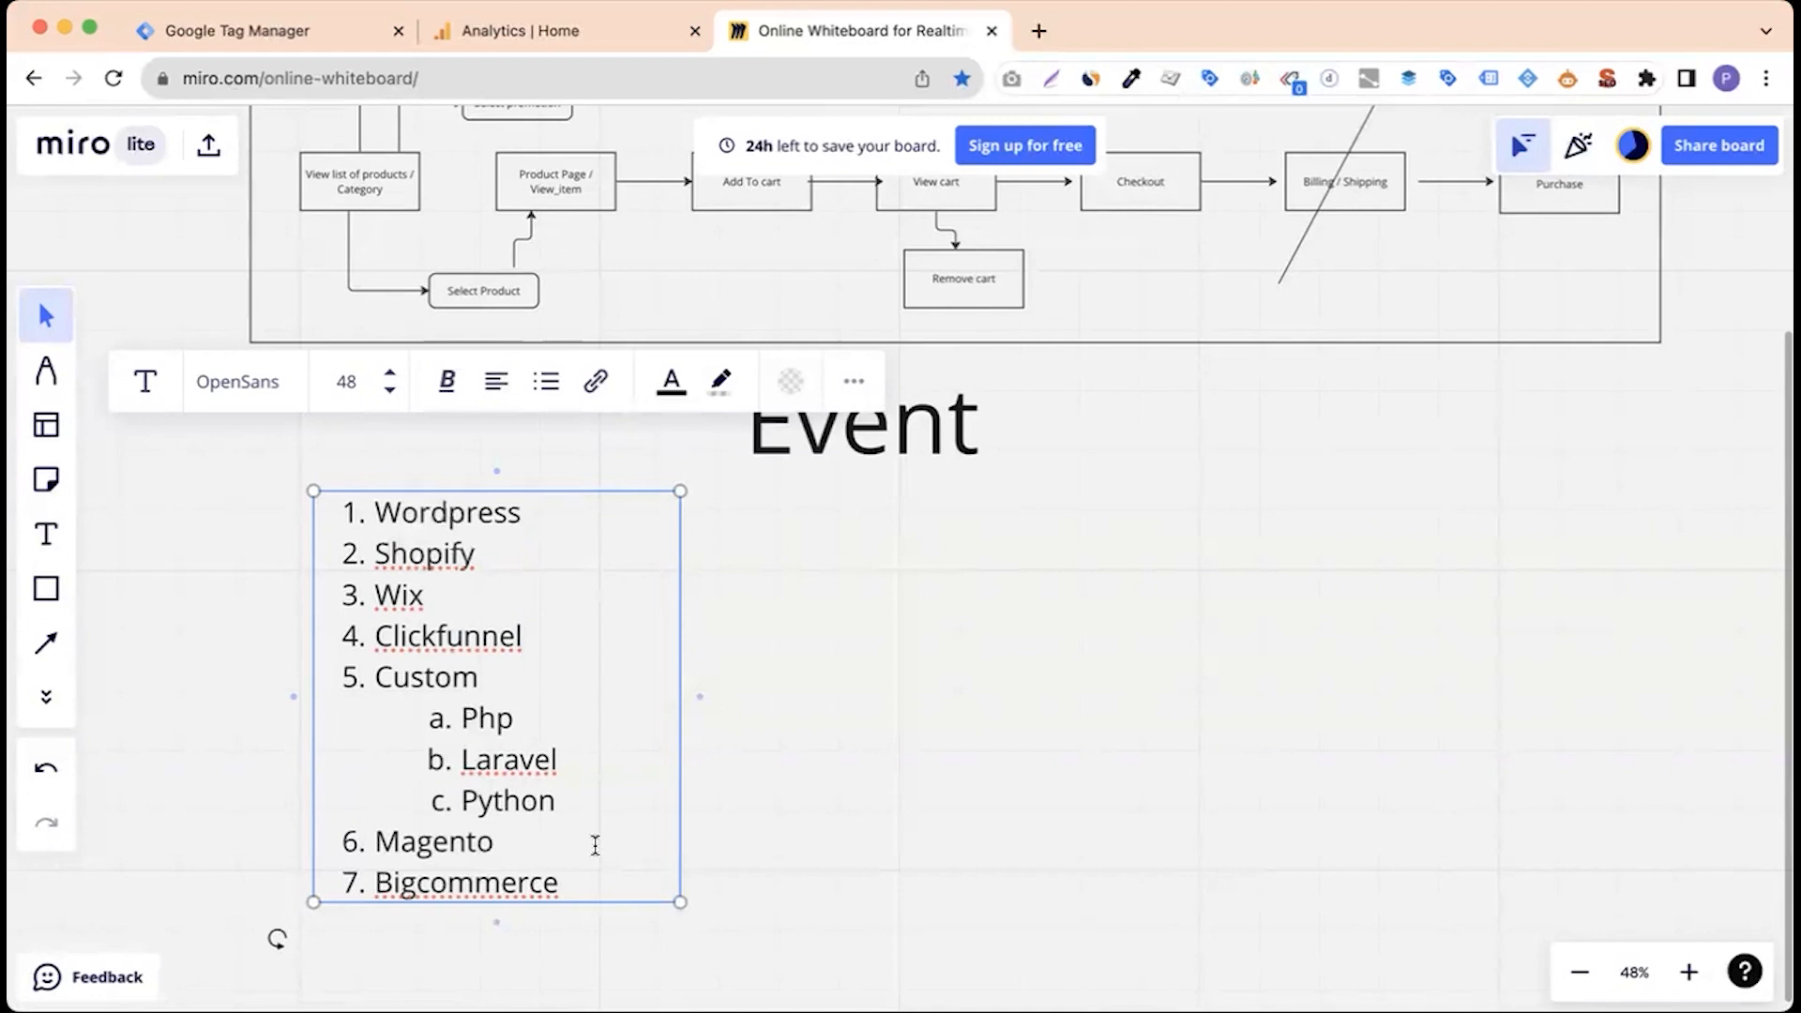
Insert "NopCommerce" as item 7 of the platform list, between Magento and Bigcommerce.
{"action": "key", "text": "Return"}
{"action": "type", "text": "NopCommerce"}
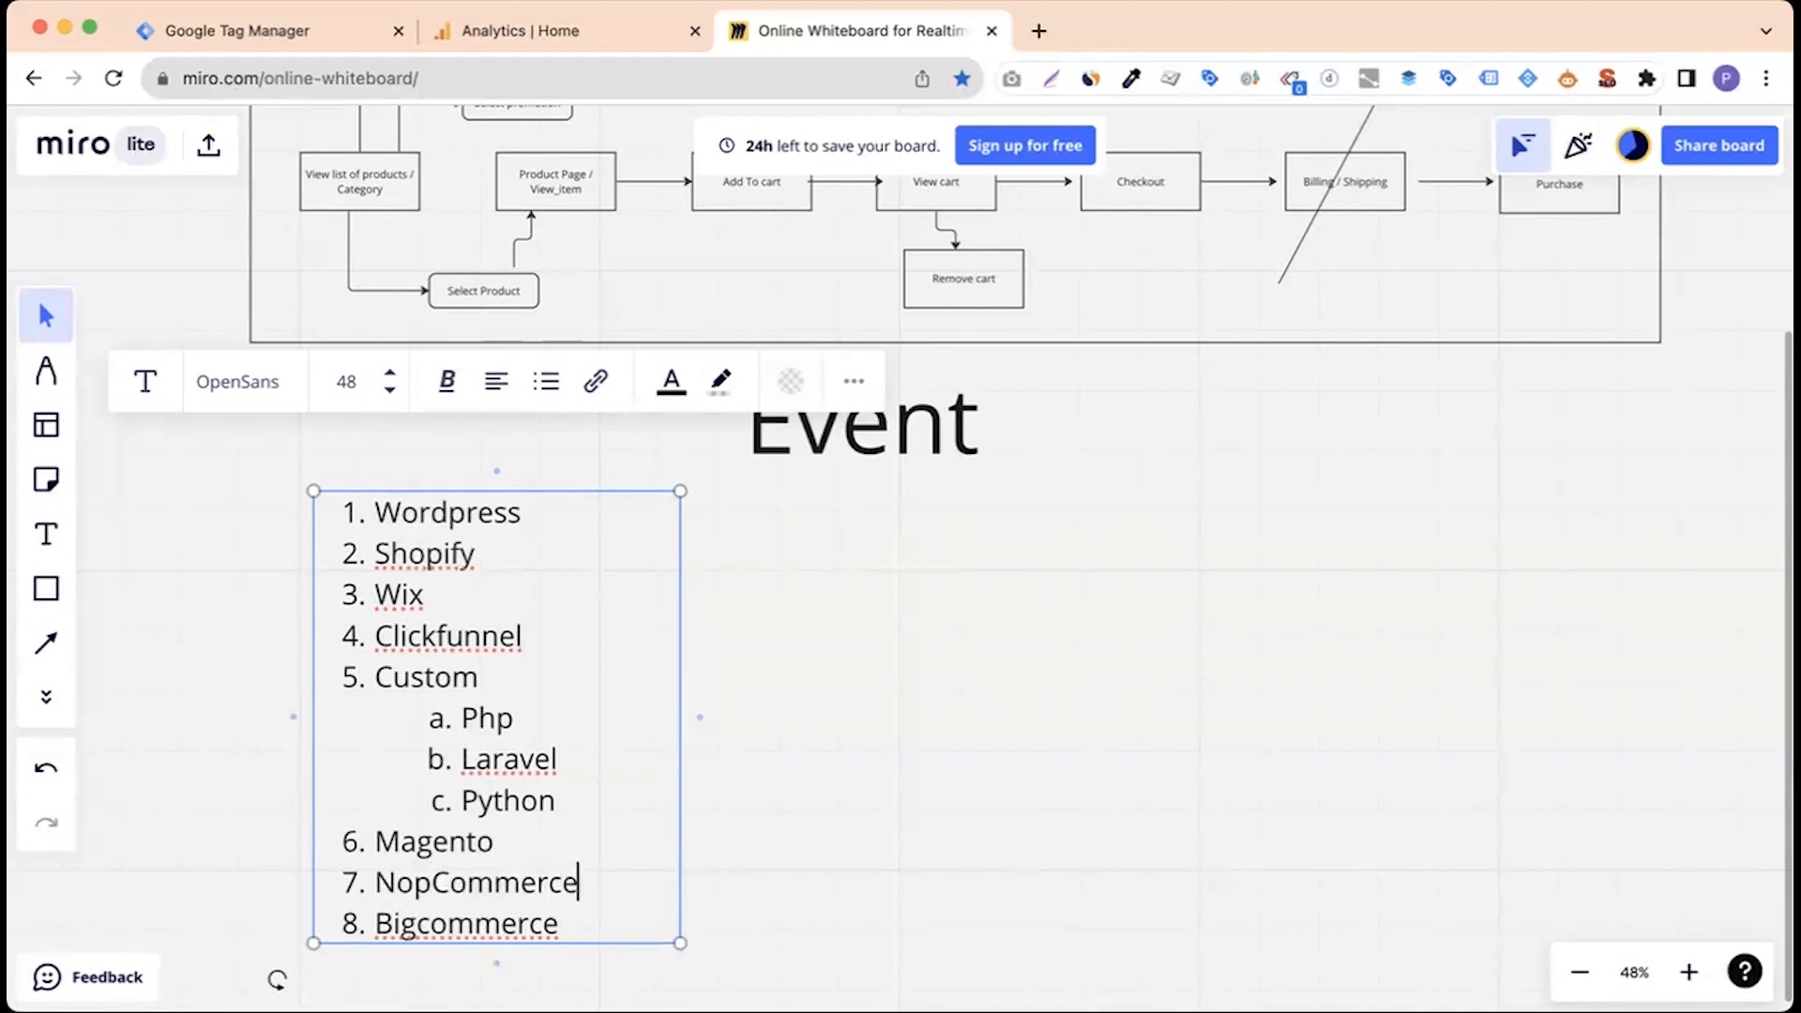
{"action": "left_click", "coordinate": [942, 771]}
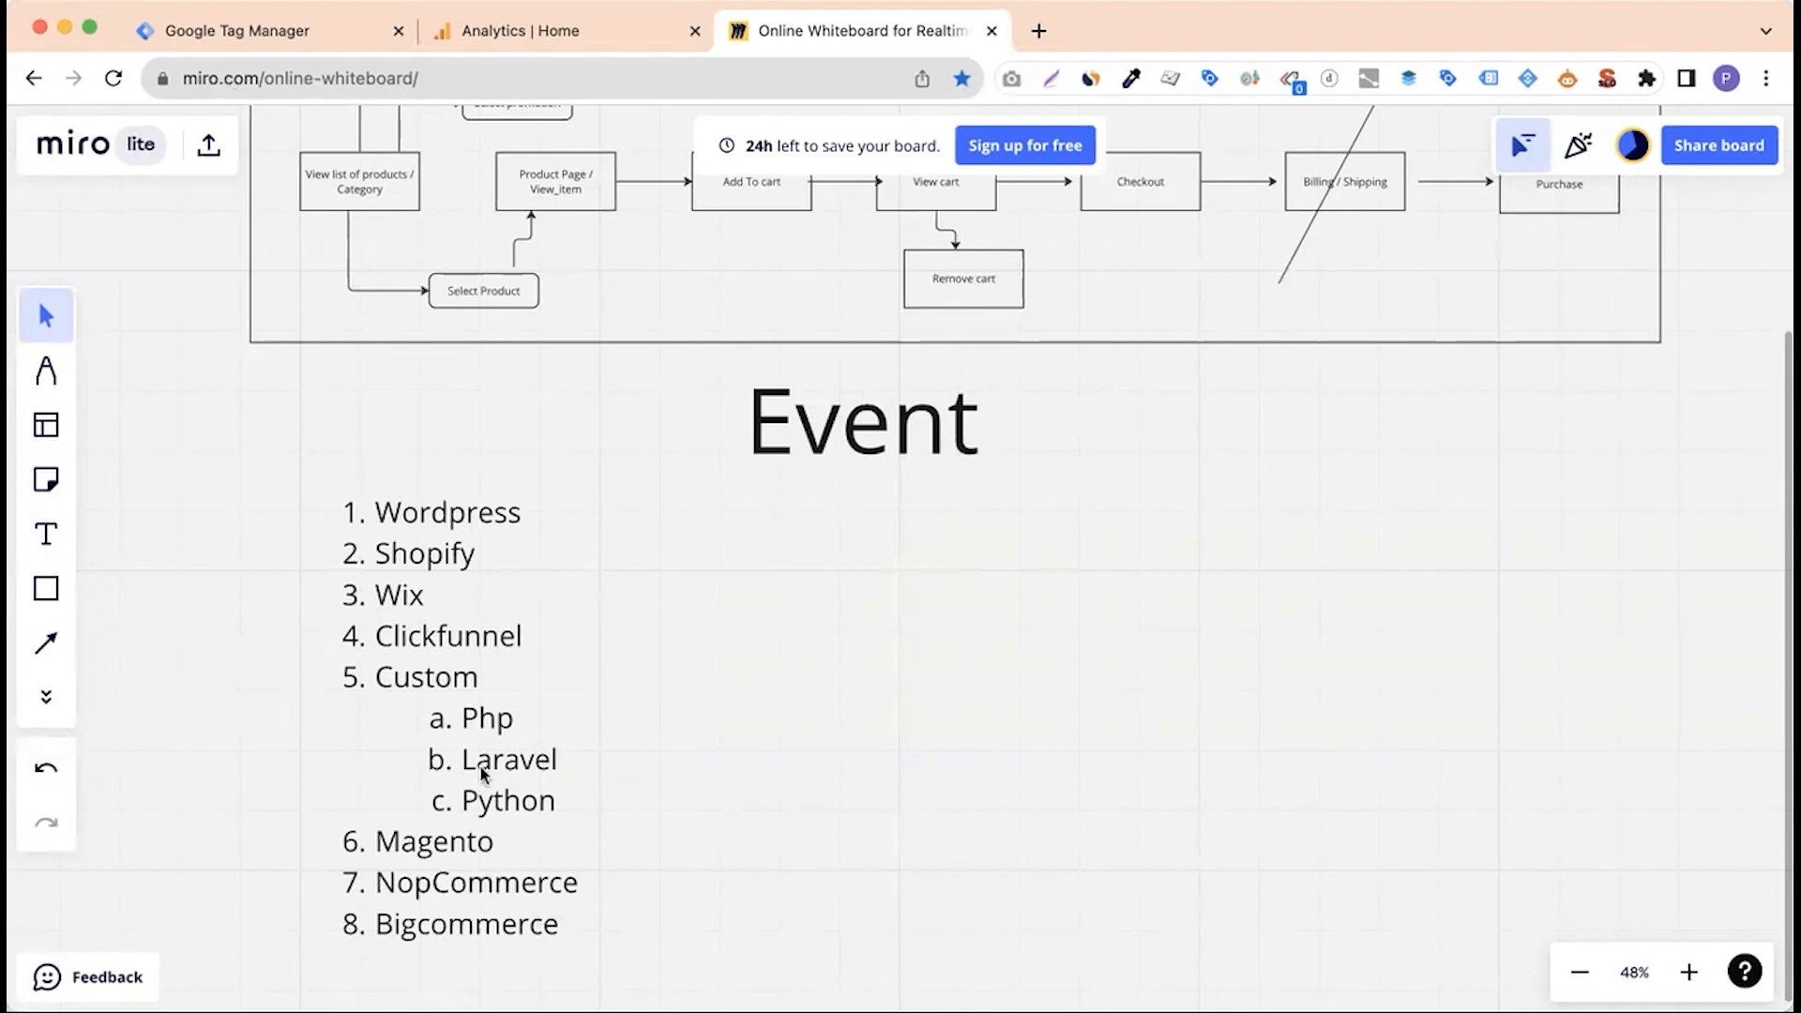
Highlight Wordpress and Shopify in the platform list, and return to the ecommerce customer journey diagram.
{"action": "left_click", "coordinate": [460, 580]}
{"action": "left_click", "coordinate": [476, 561]}
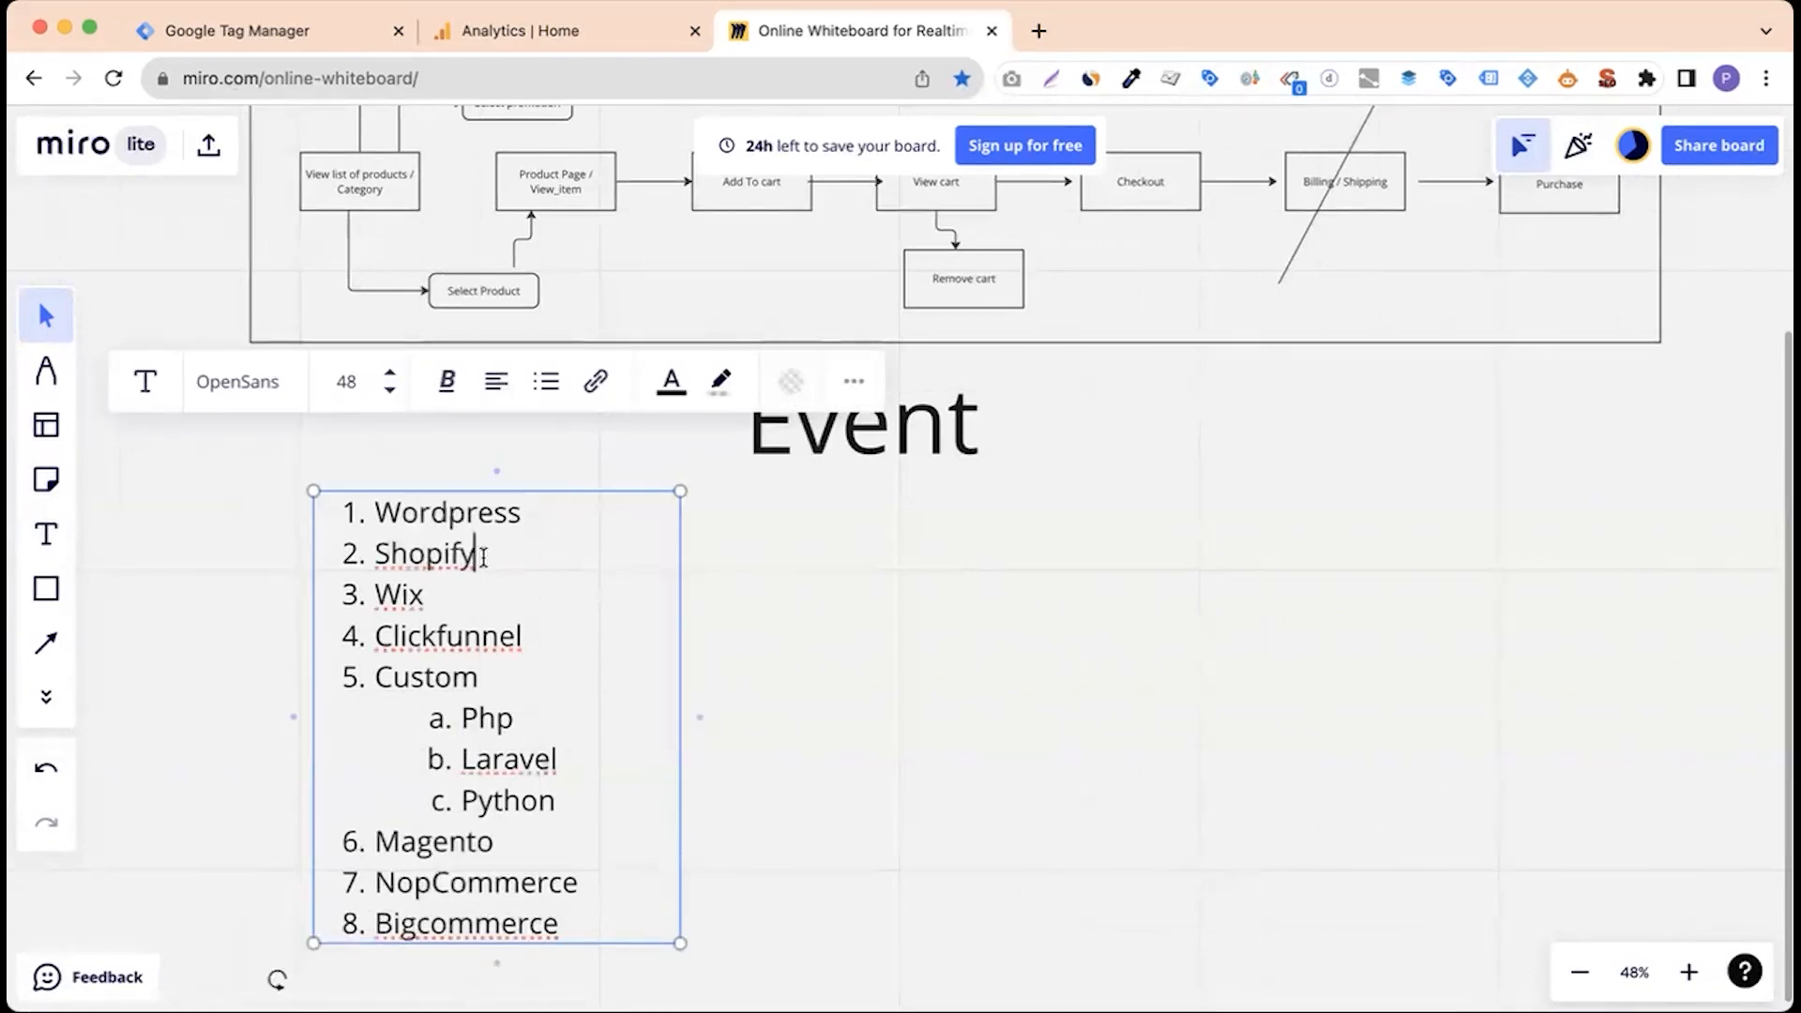
{"action": "left_click_drag", "start_coordinate": [476, 561], "coordinate": [369, 512]}
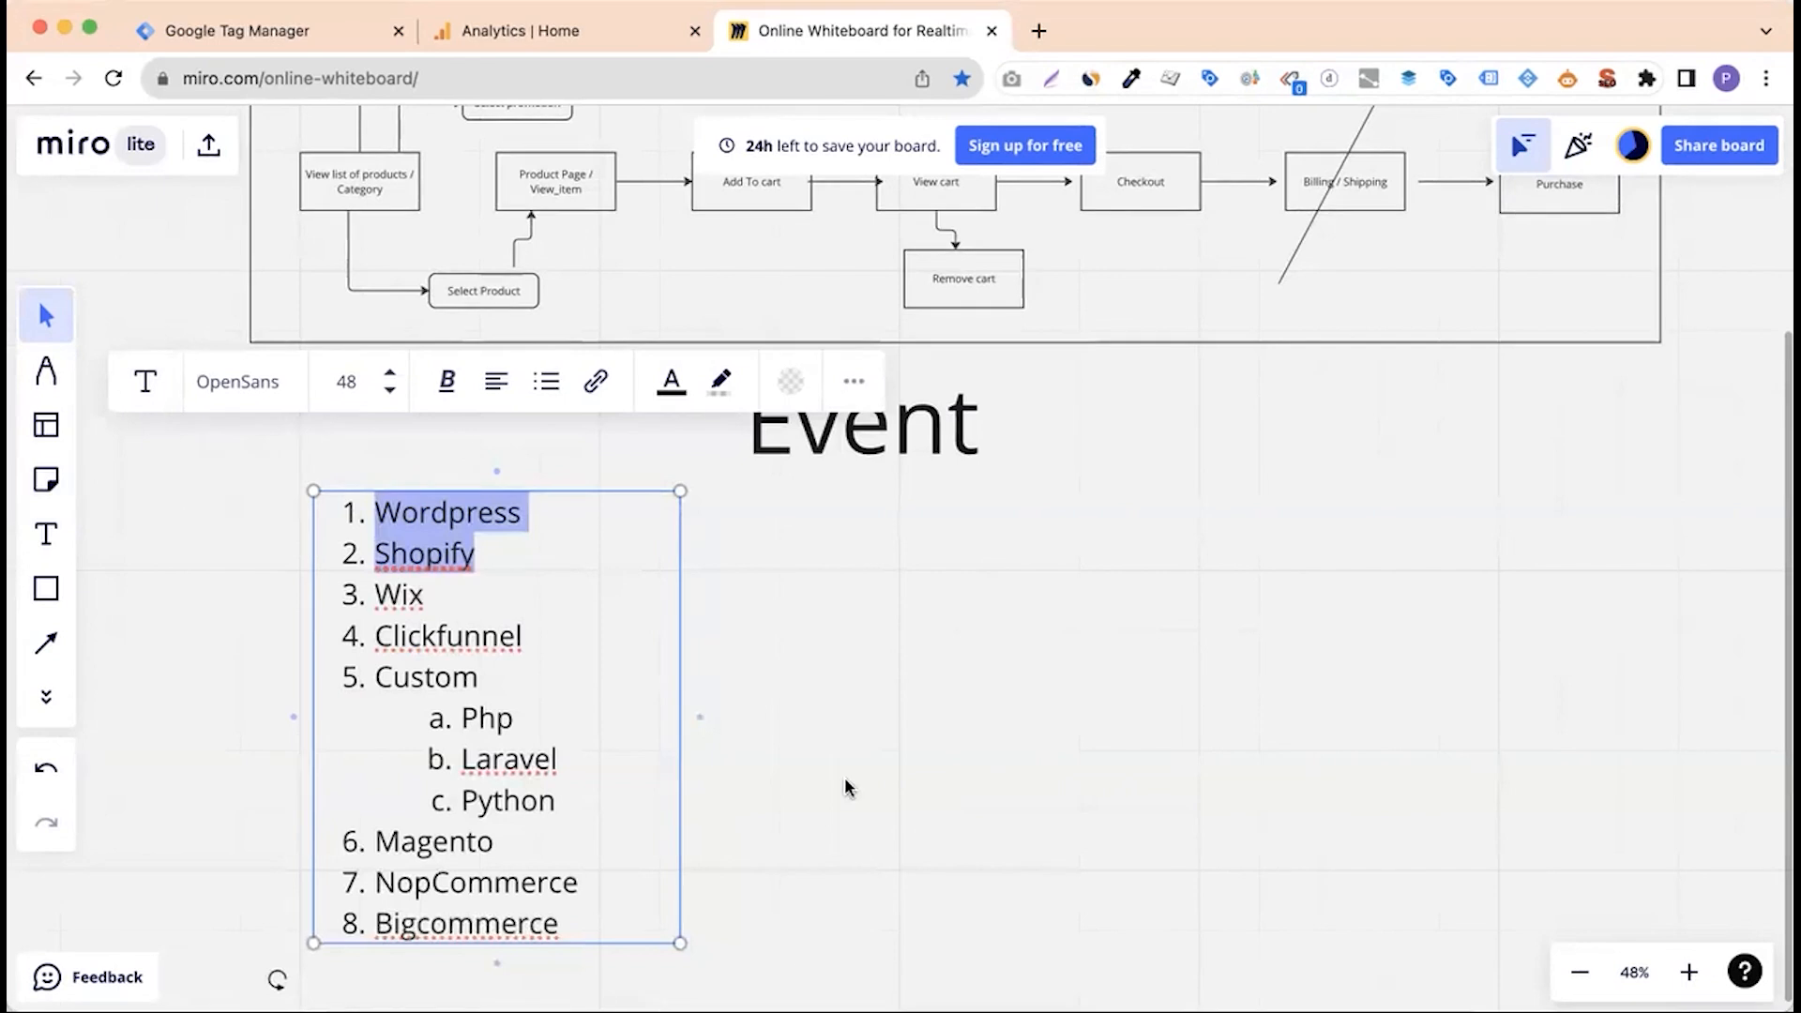
{"action": "left_click", "coordinate": [861, 739]}
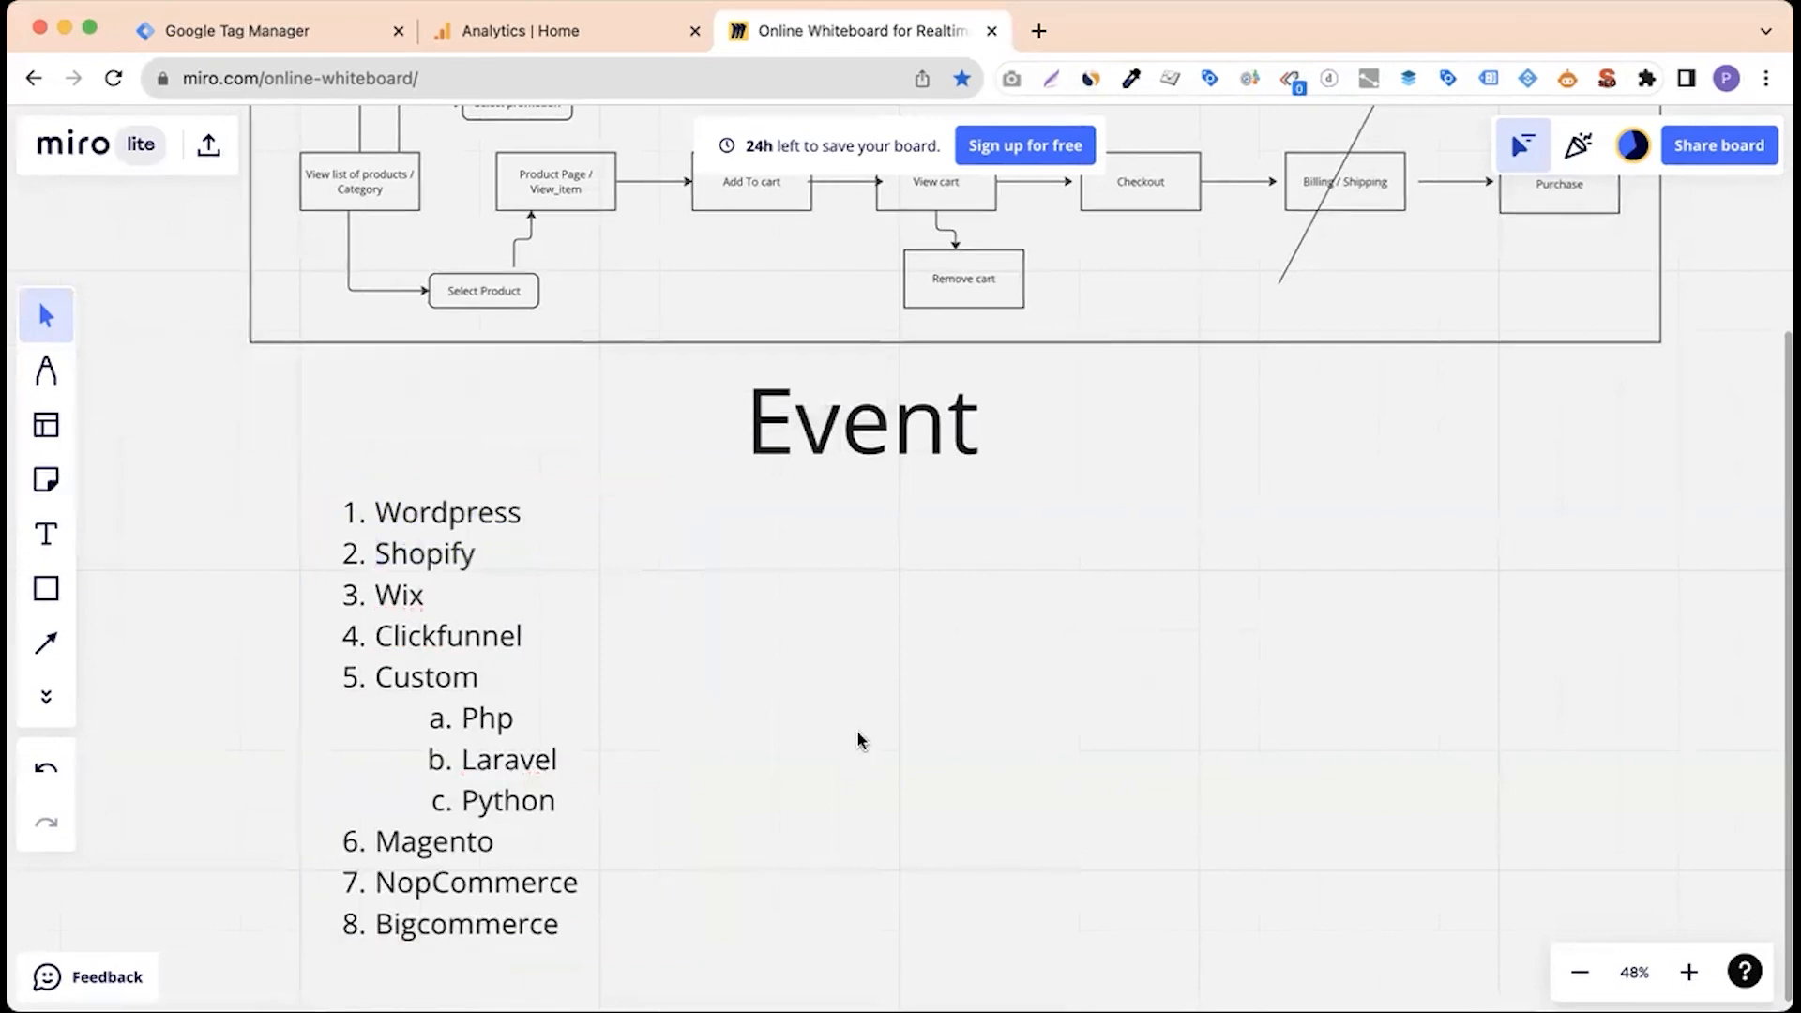
{"action": "left_click", "coordinate": [466, 553]}
{"action": "scroll", "coordinate": [466, 553], "scroll_direction": "up", "scroll_amount": 5}
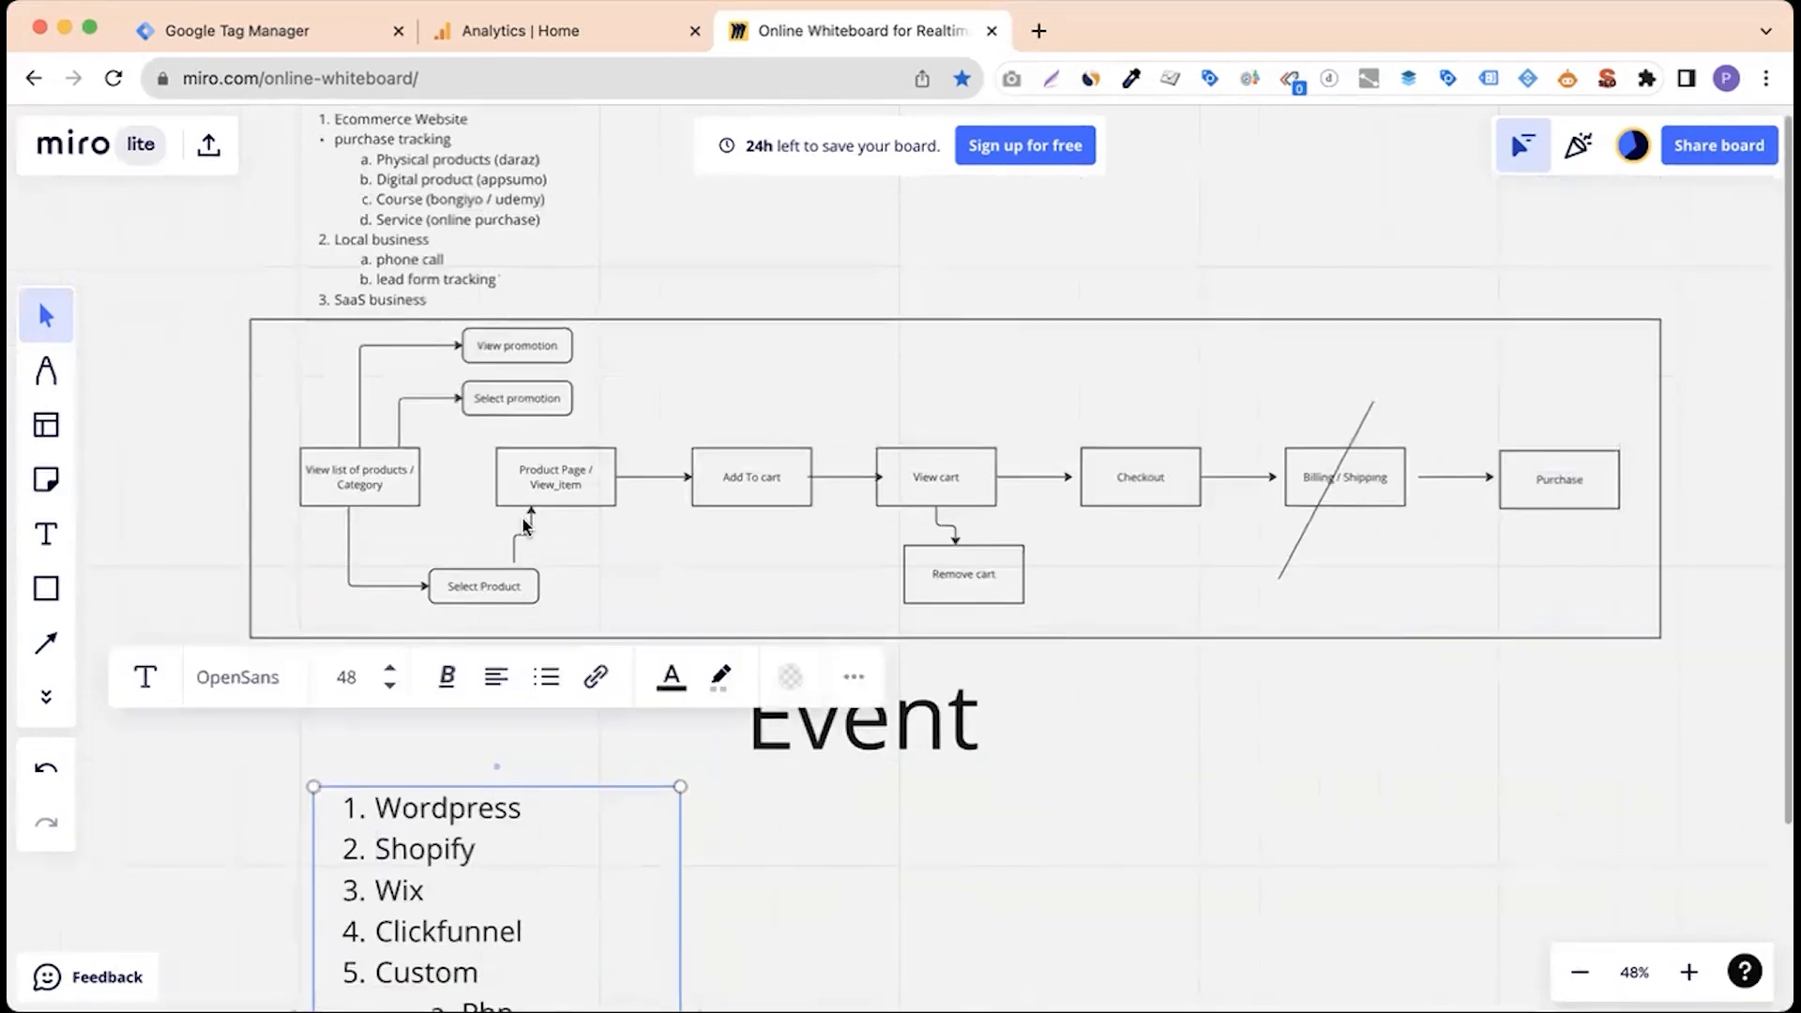